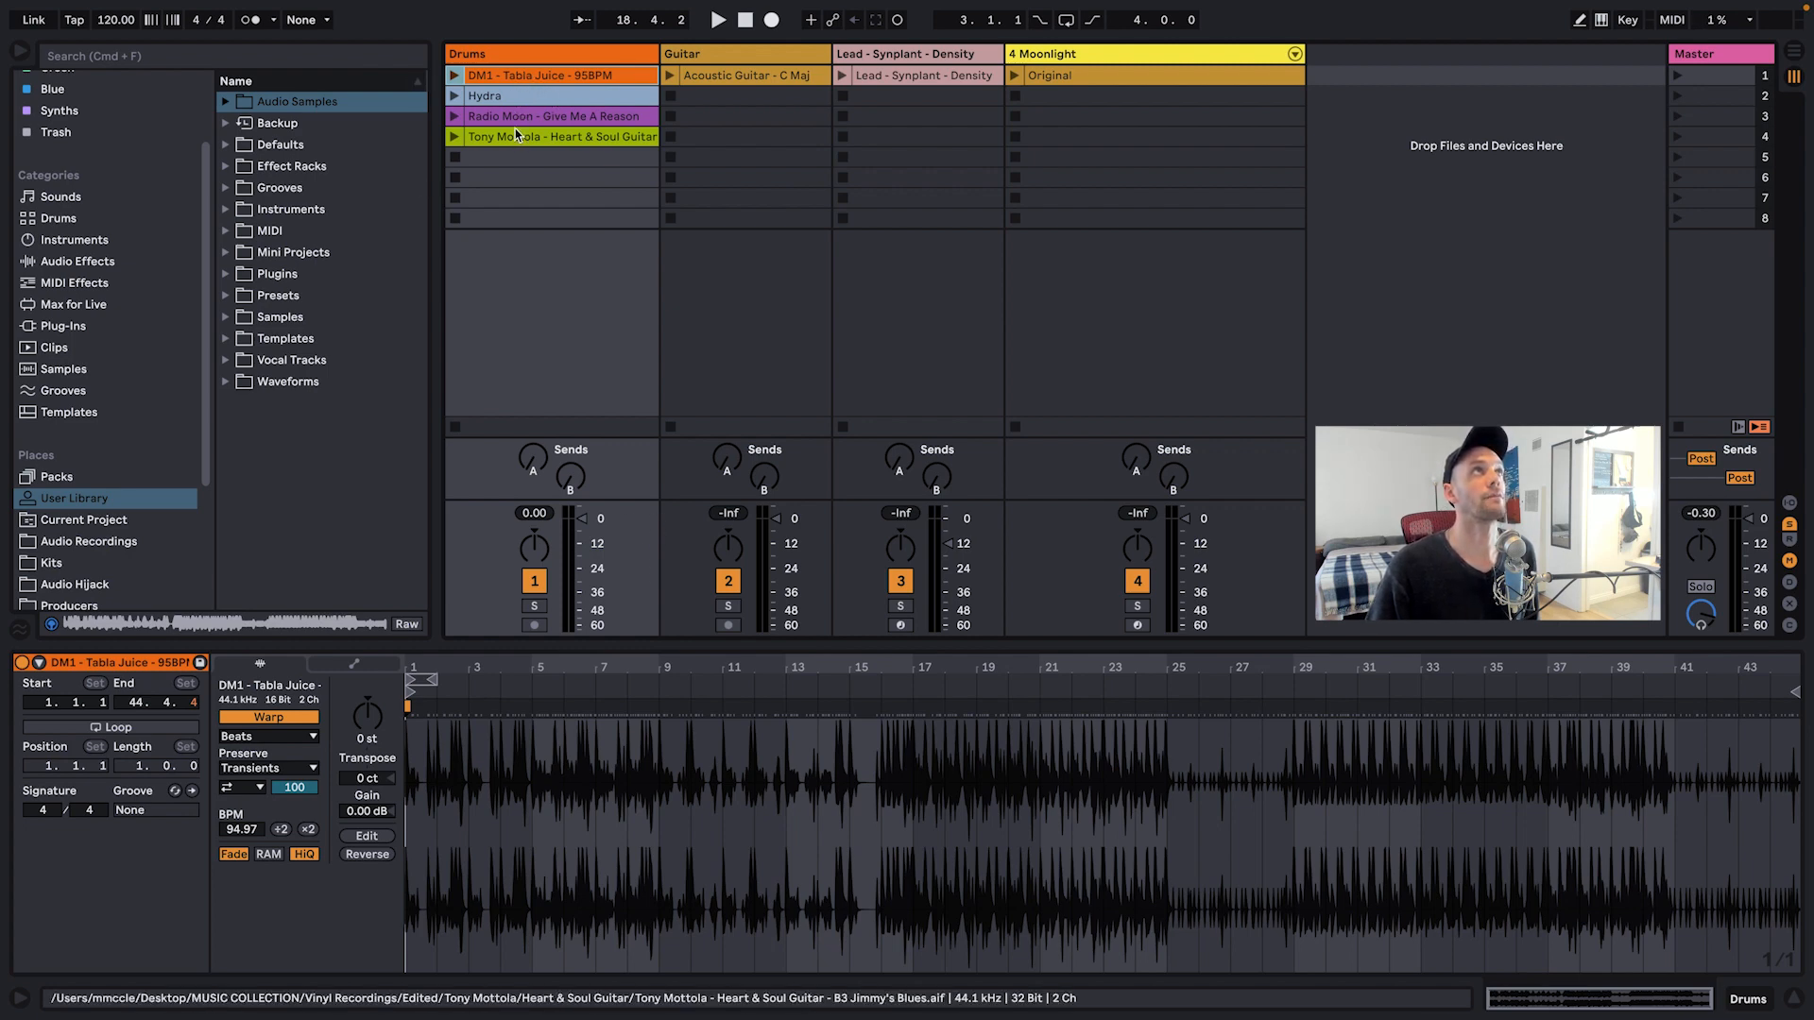
# Step: Locate the Tabla Juice clip's sample in the browser and add a fresh copy to slot 7 of the Drums track
pyautogui.rightClick(502, 78)
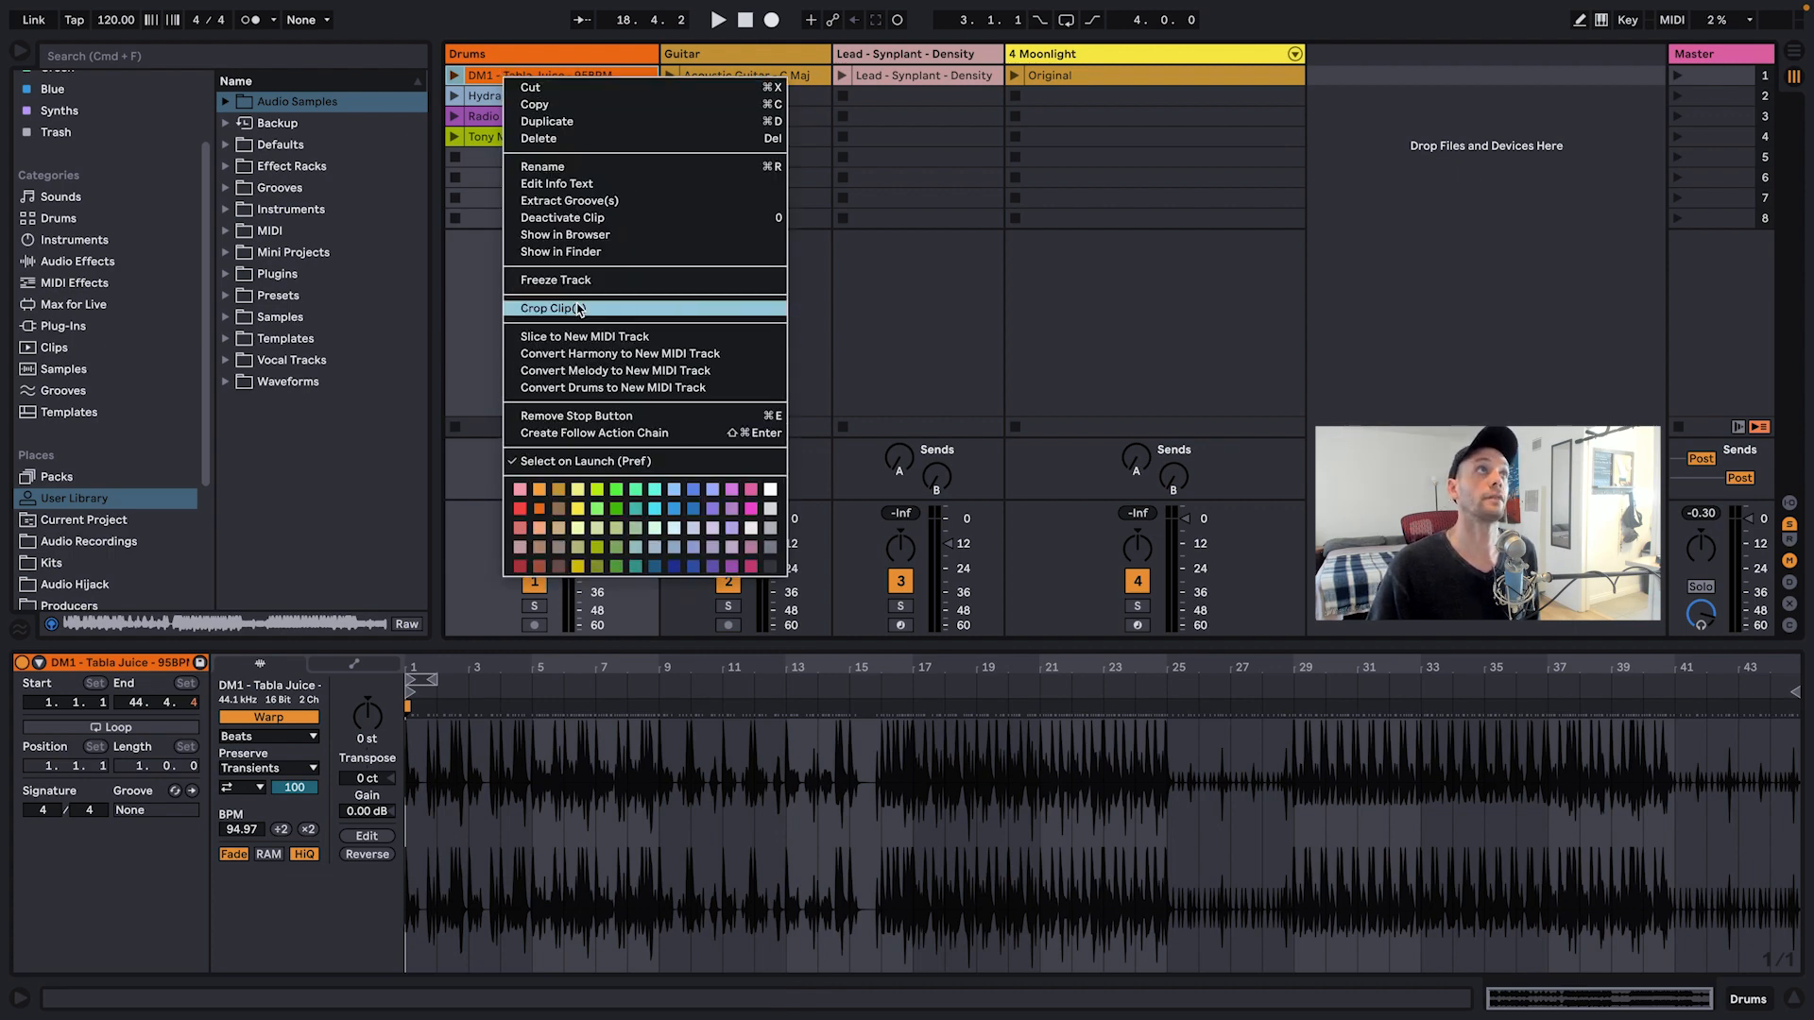
pyautogui.click(479, 328)
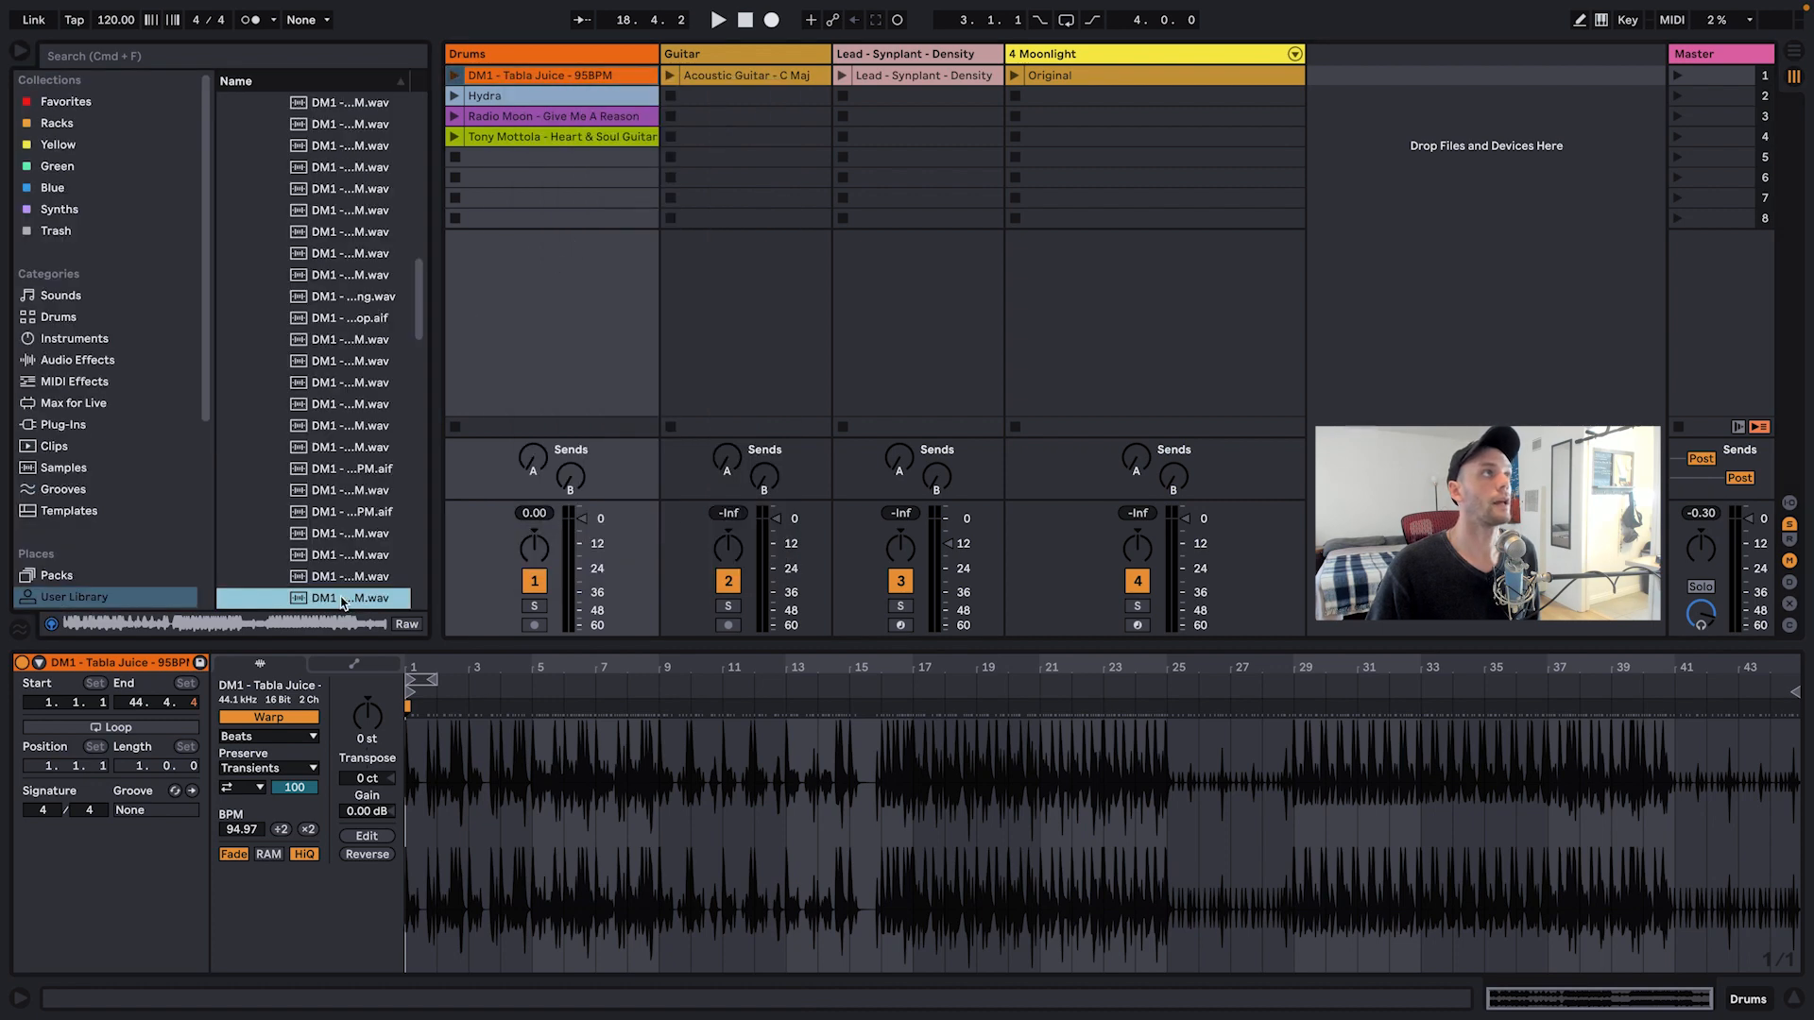
pyautogui.moveTo(348, 599); pyautogui.dragTo(524, 200)
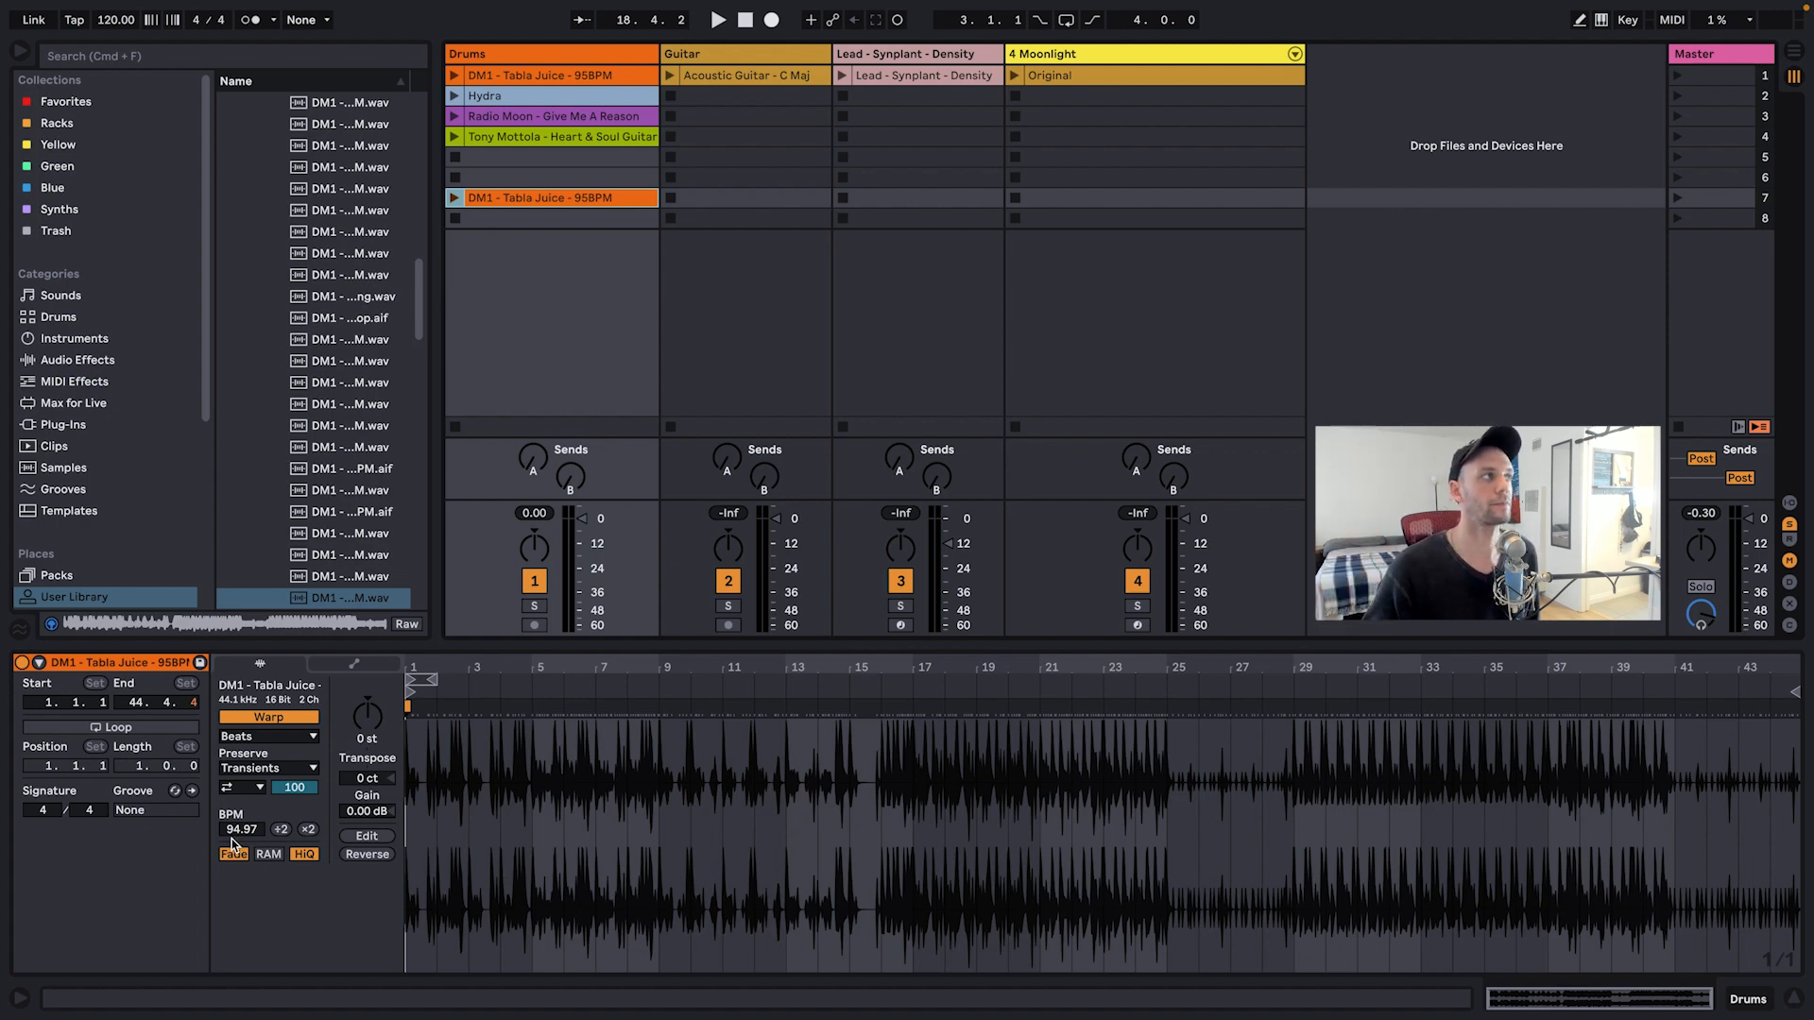
# Step: Turn Warp off for the new Tabla Juice clip and switch it back on
pyautogui.click(270, 720)
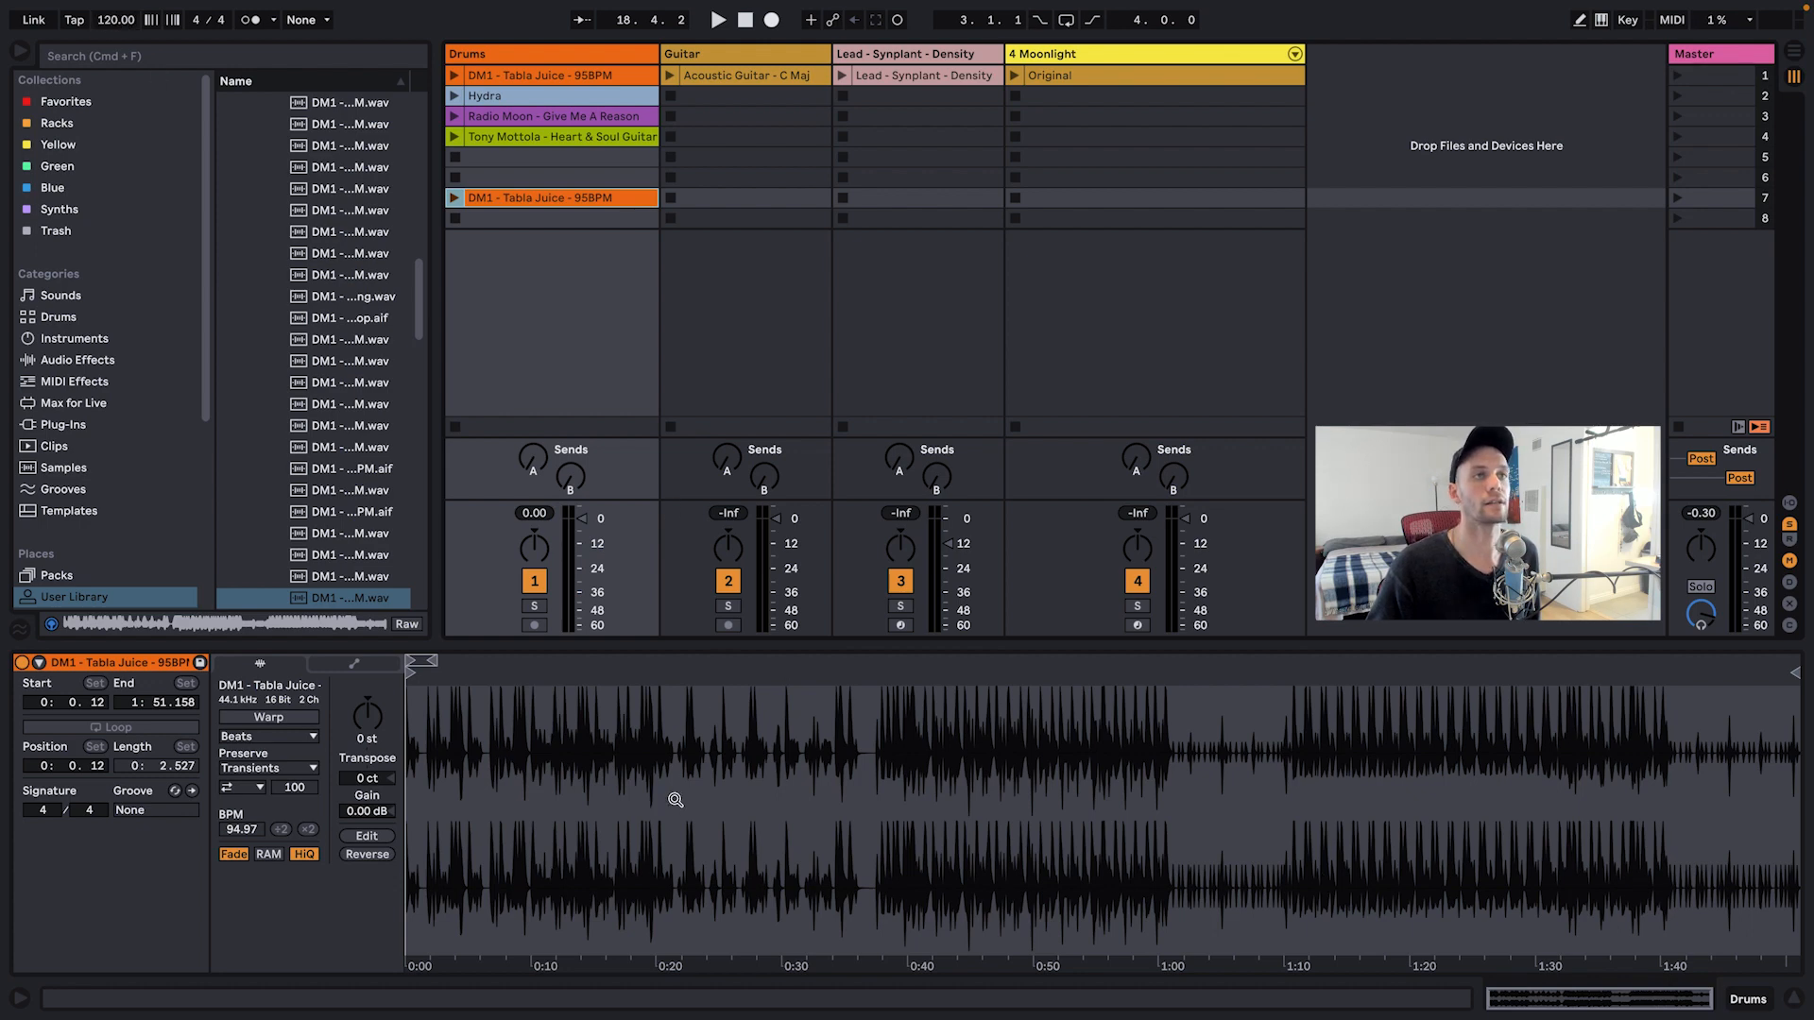
pyautogui.click(257, 718)
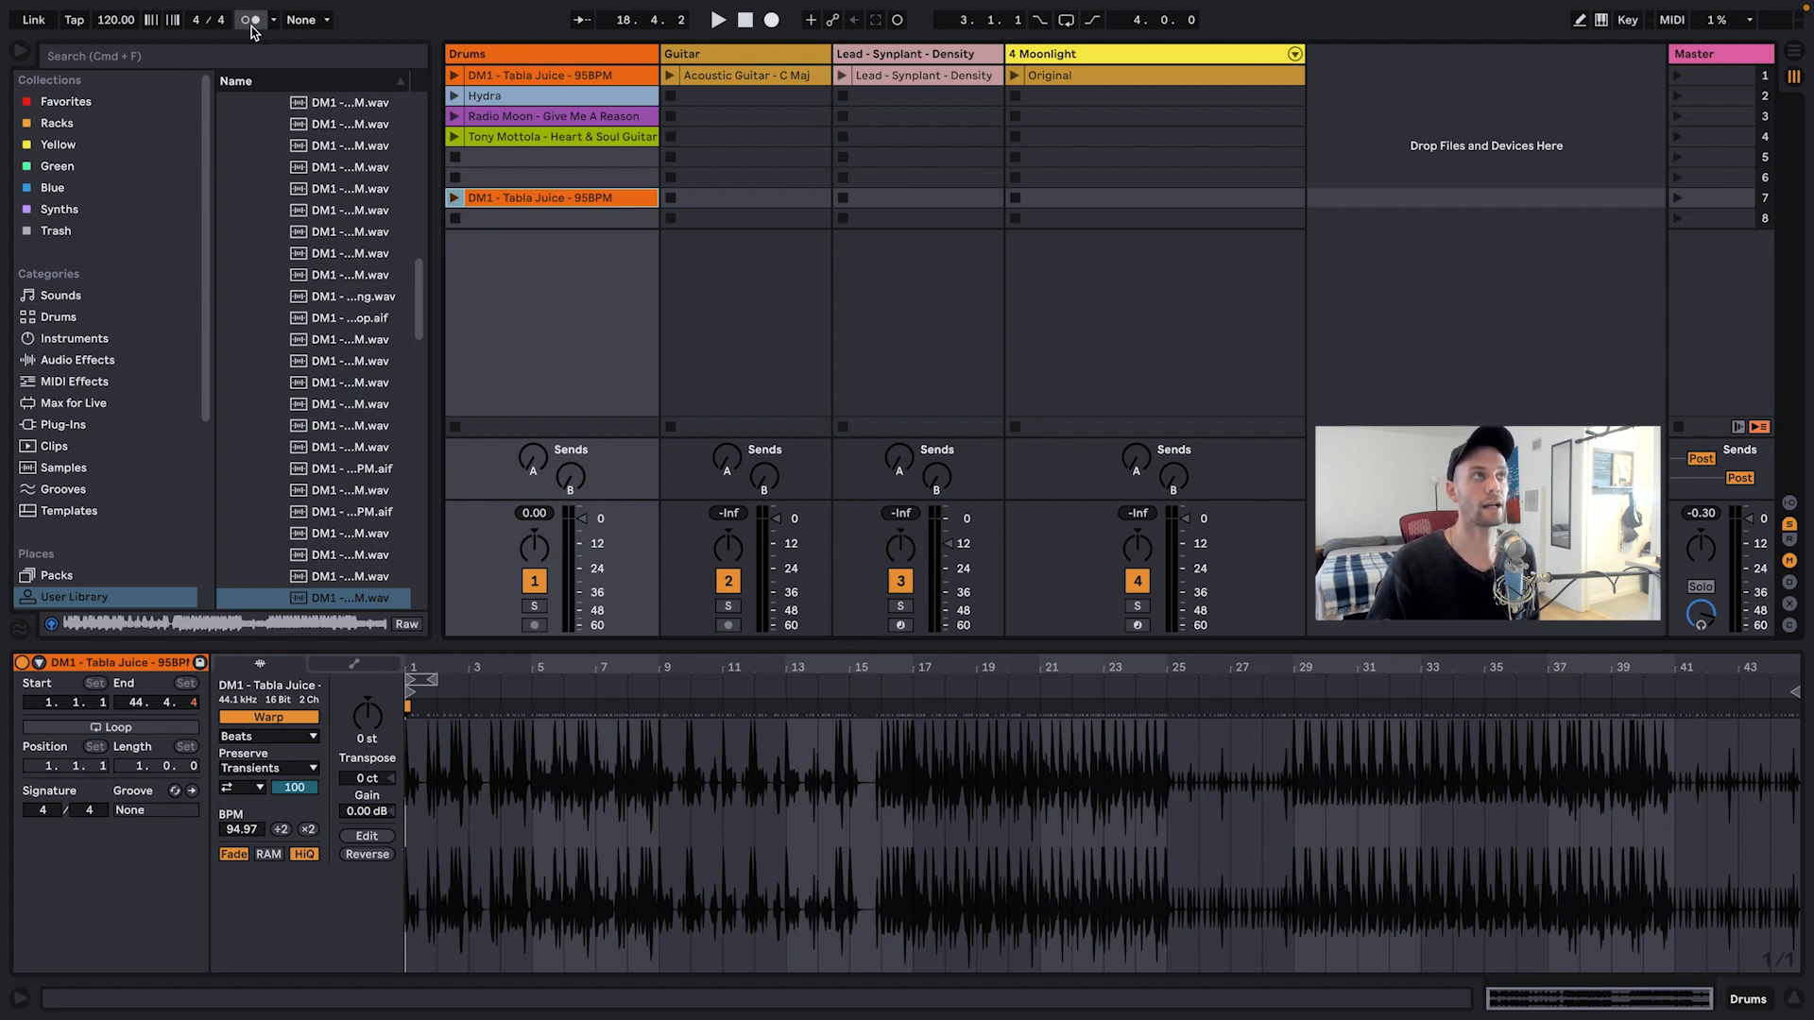
# Step: Audition the slot 7 clip against the metronome, and stop playback with the metronome switched off again
pyautogui.moveTo(424, 668); pyautogui.dragTo(524, 756)
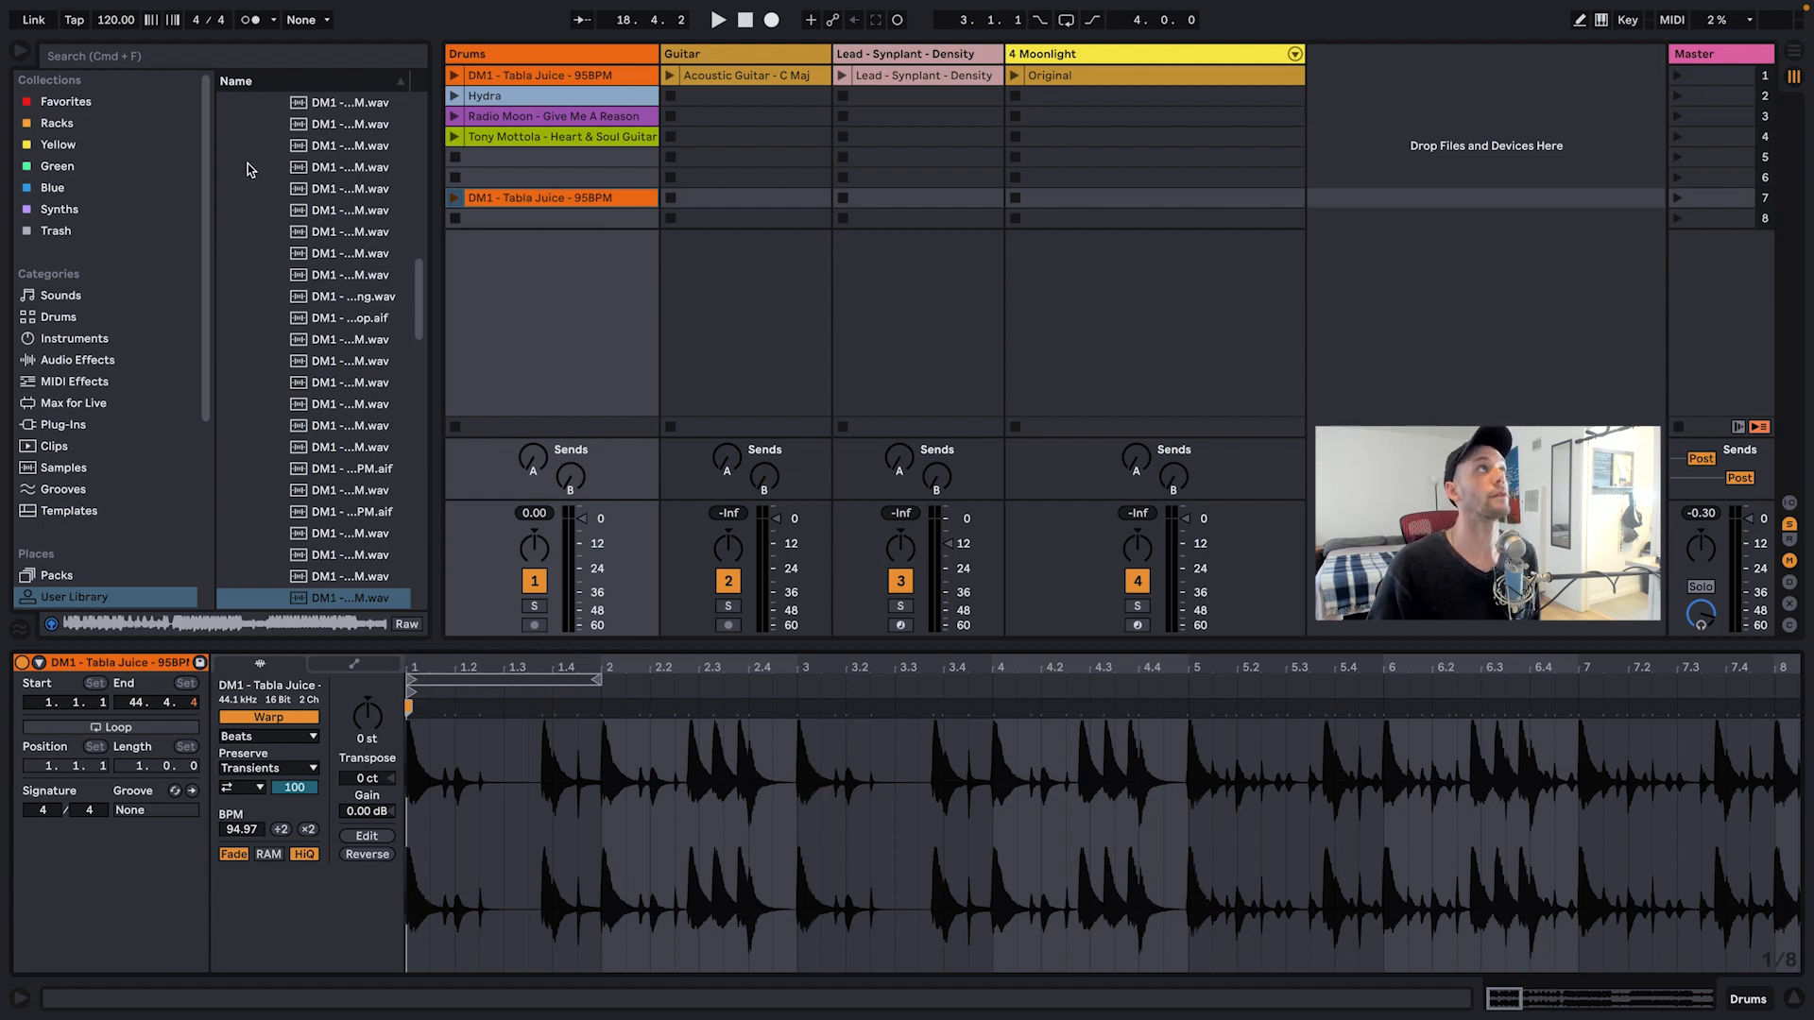
pyautogui.click(251, 20)
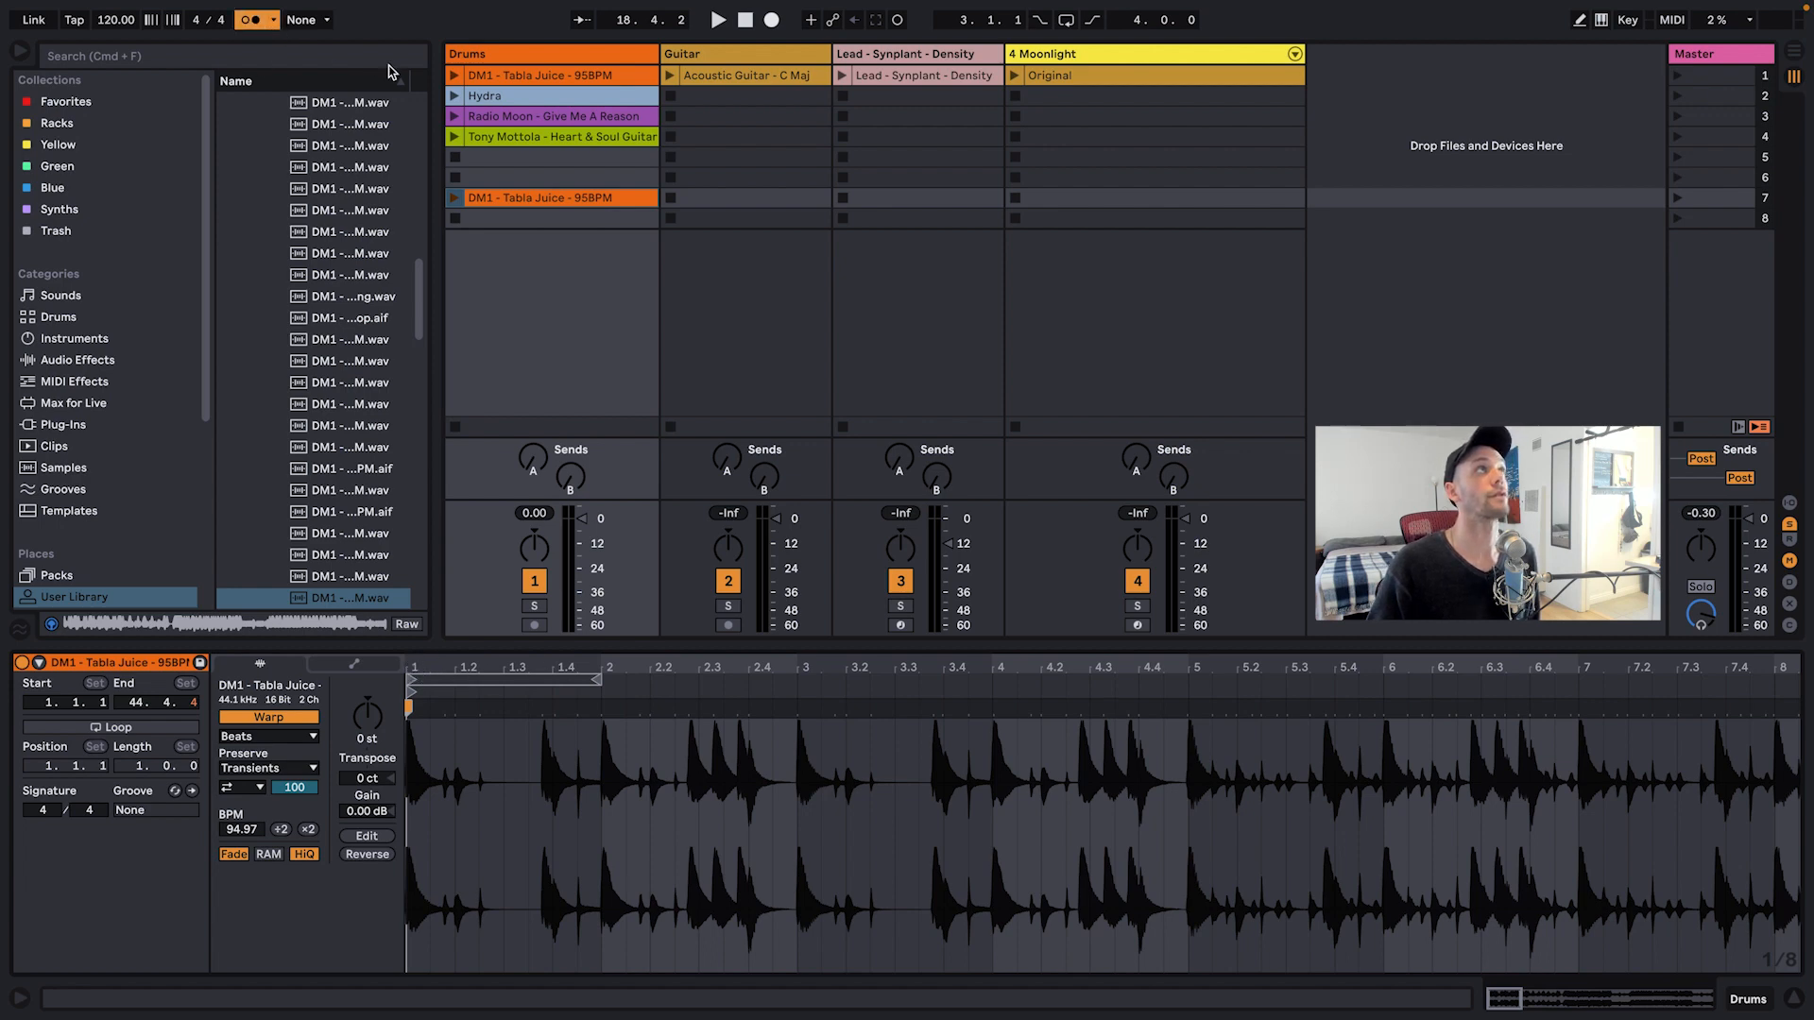
pyautogui.click(453, 199)
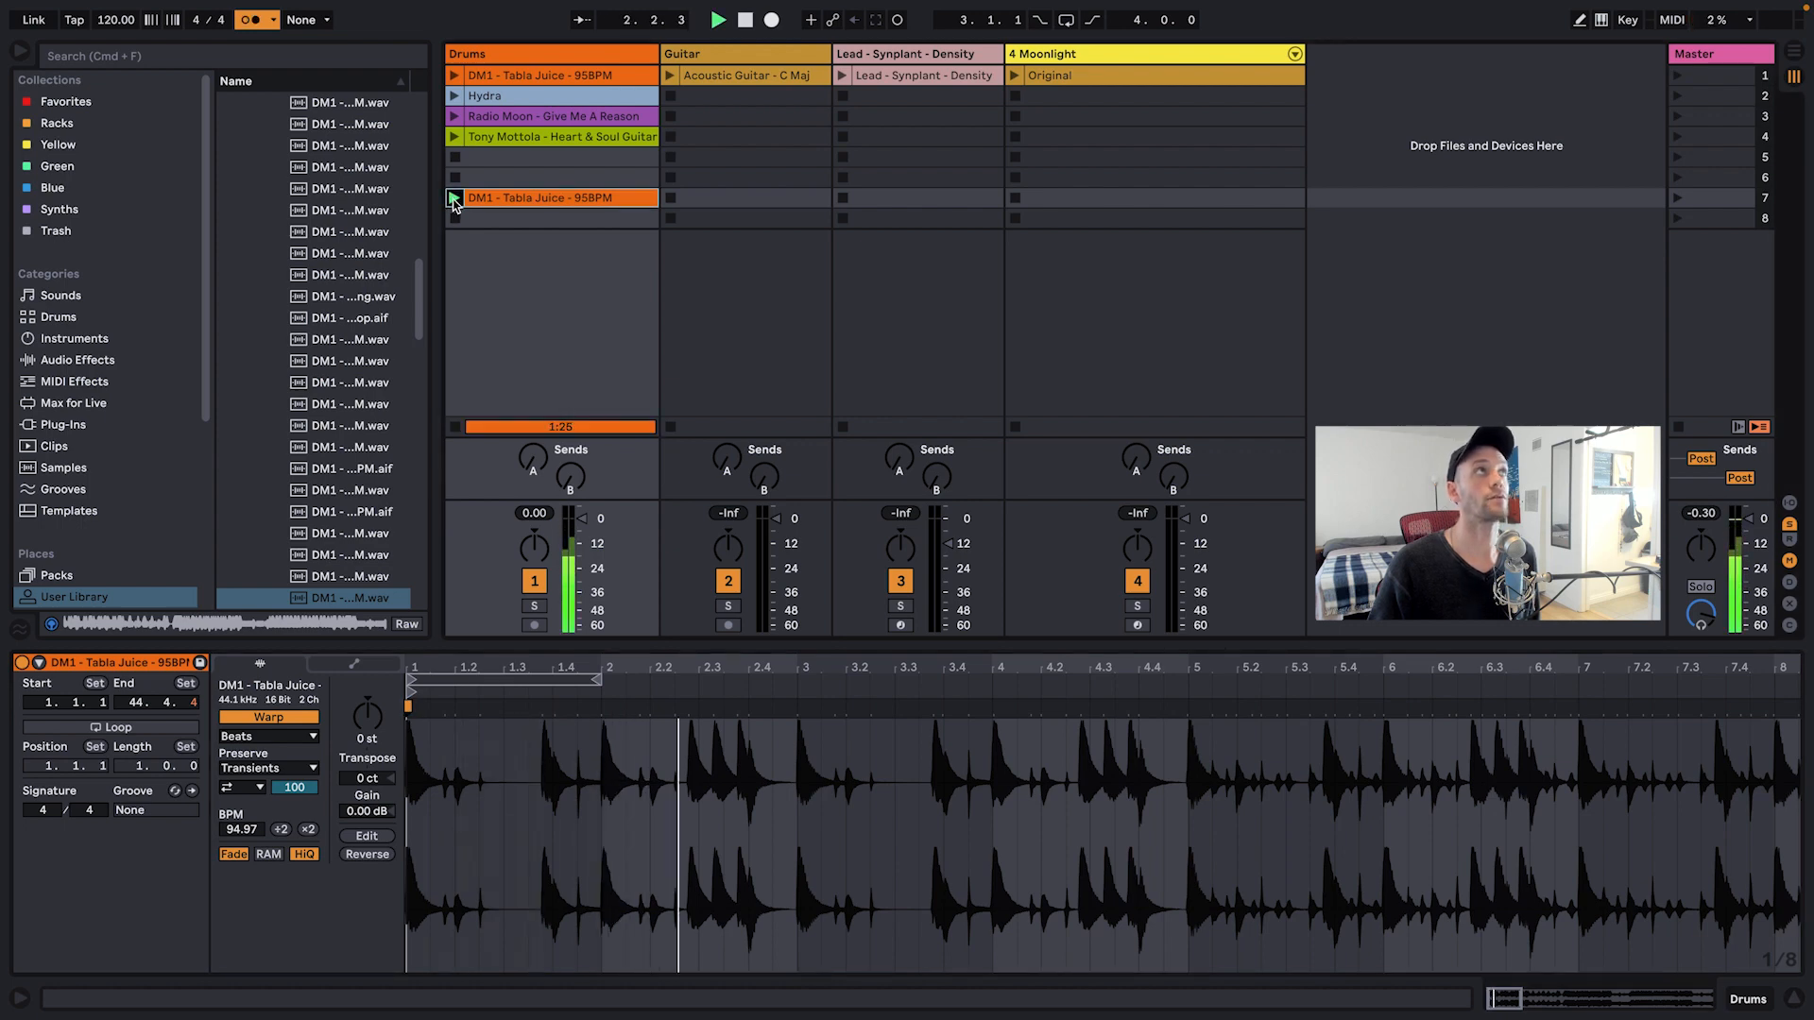
pyautogui.click(455, 427)
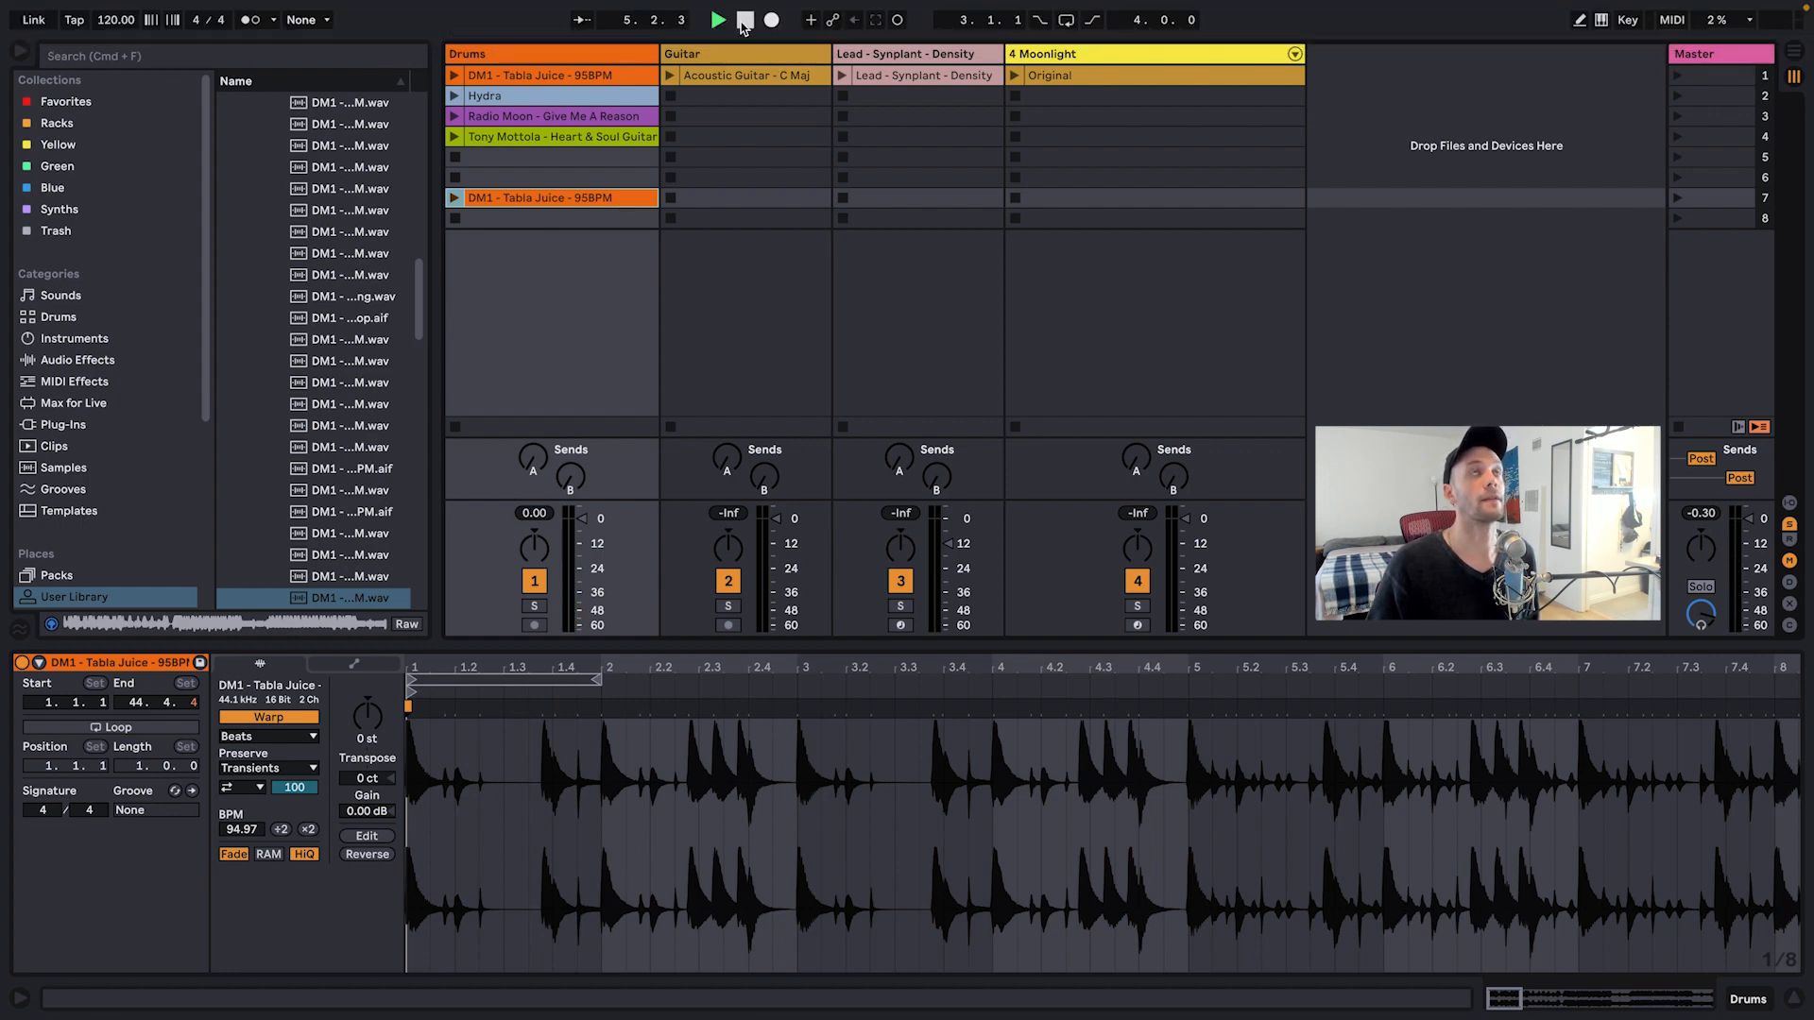
pyautogui.click(743, 23)
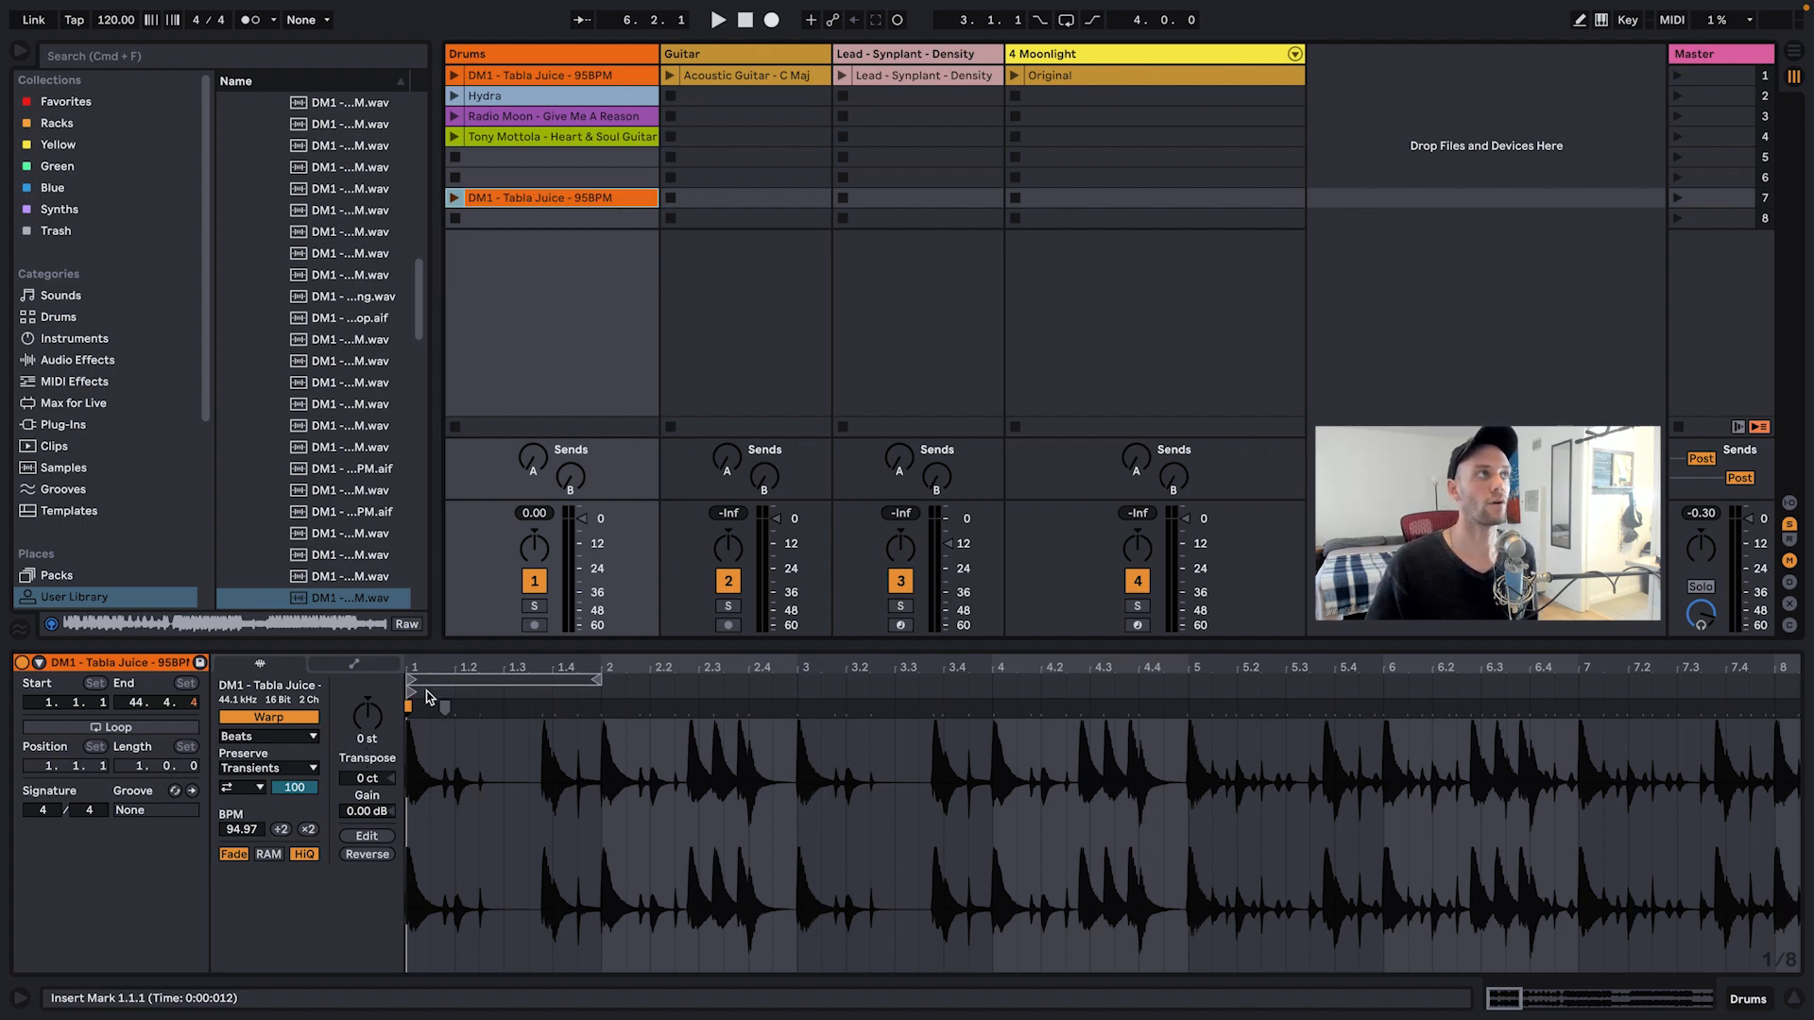
# Step: Set 1.1.1 at the exact start of the clip's first transient
pyautogui.moveTo(414, 665); pyautogui.dragTo(447, 831)
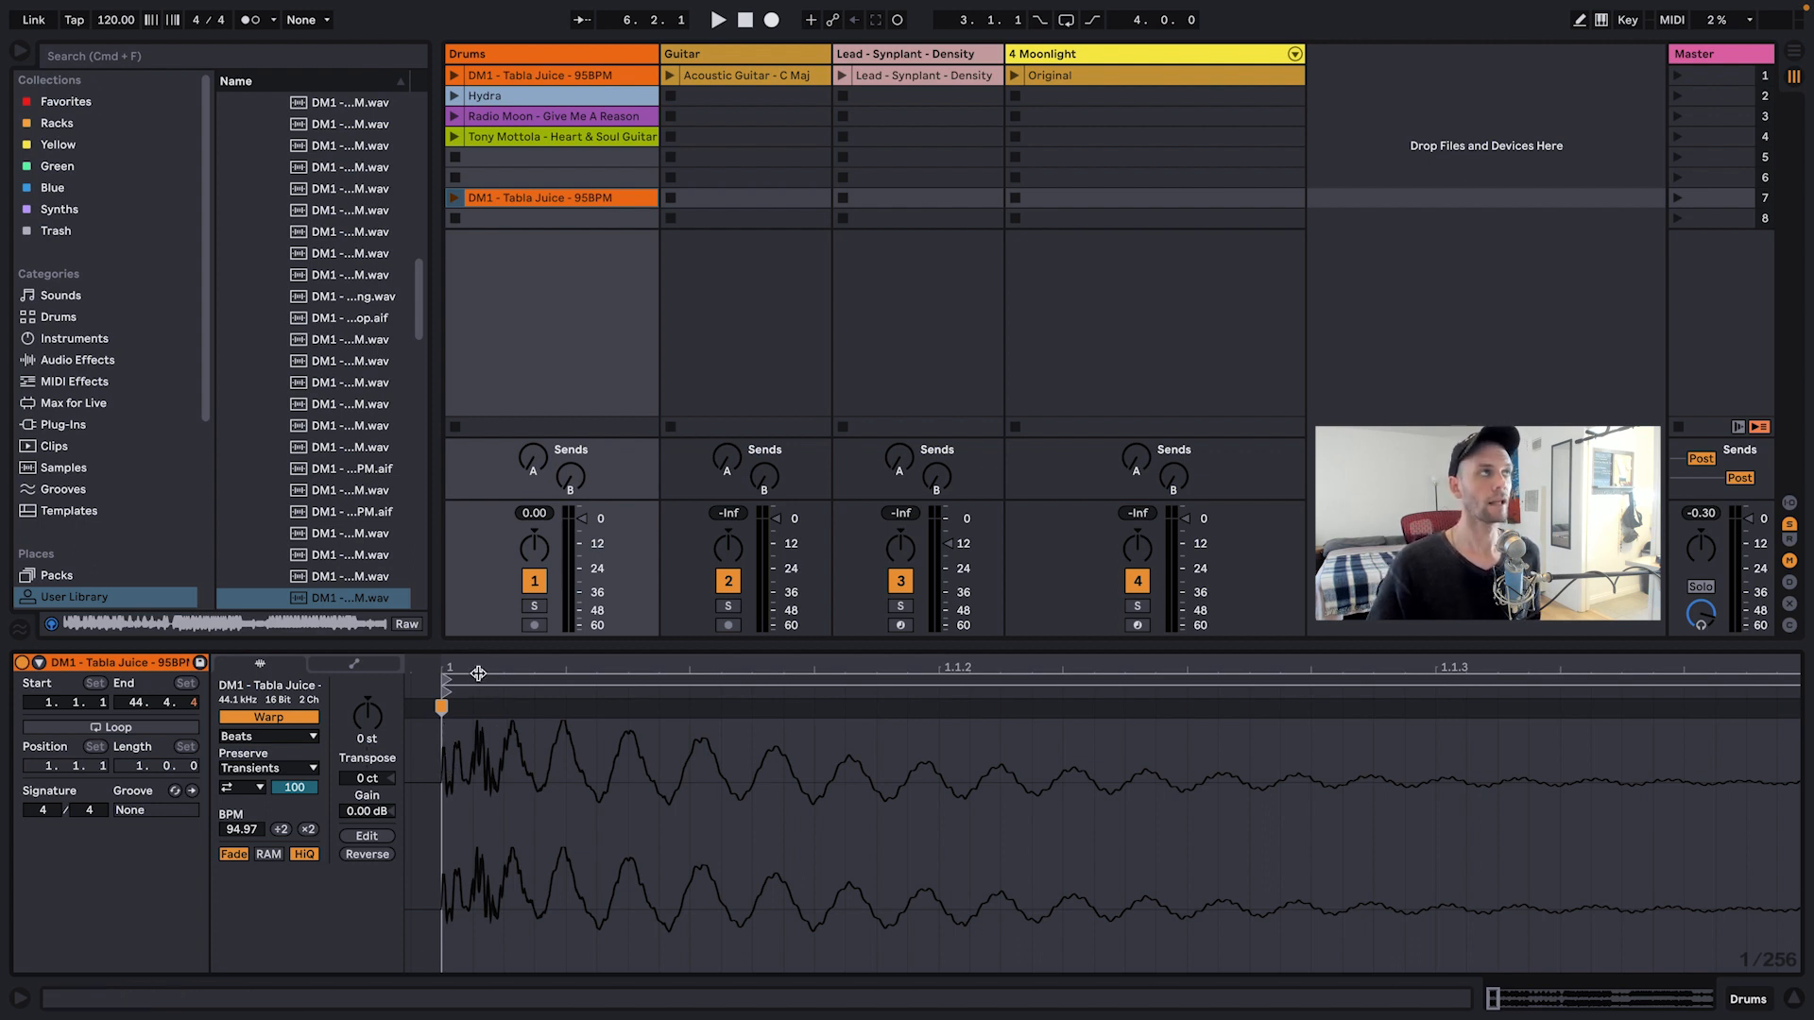
pyautogui.moveTo(478, 673); pyautogui.dragTo(478, 603)
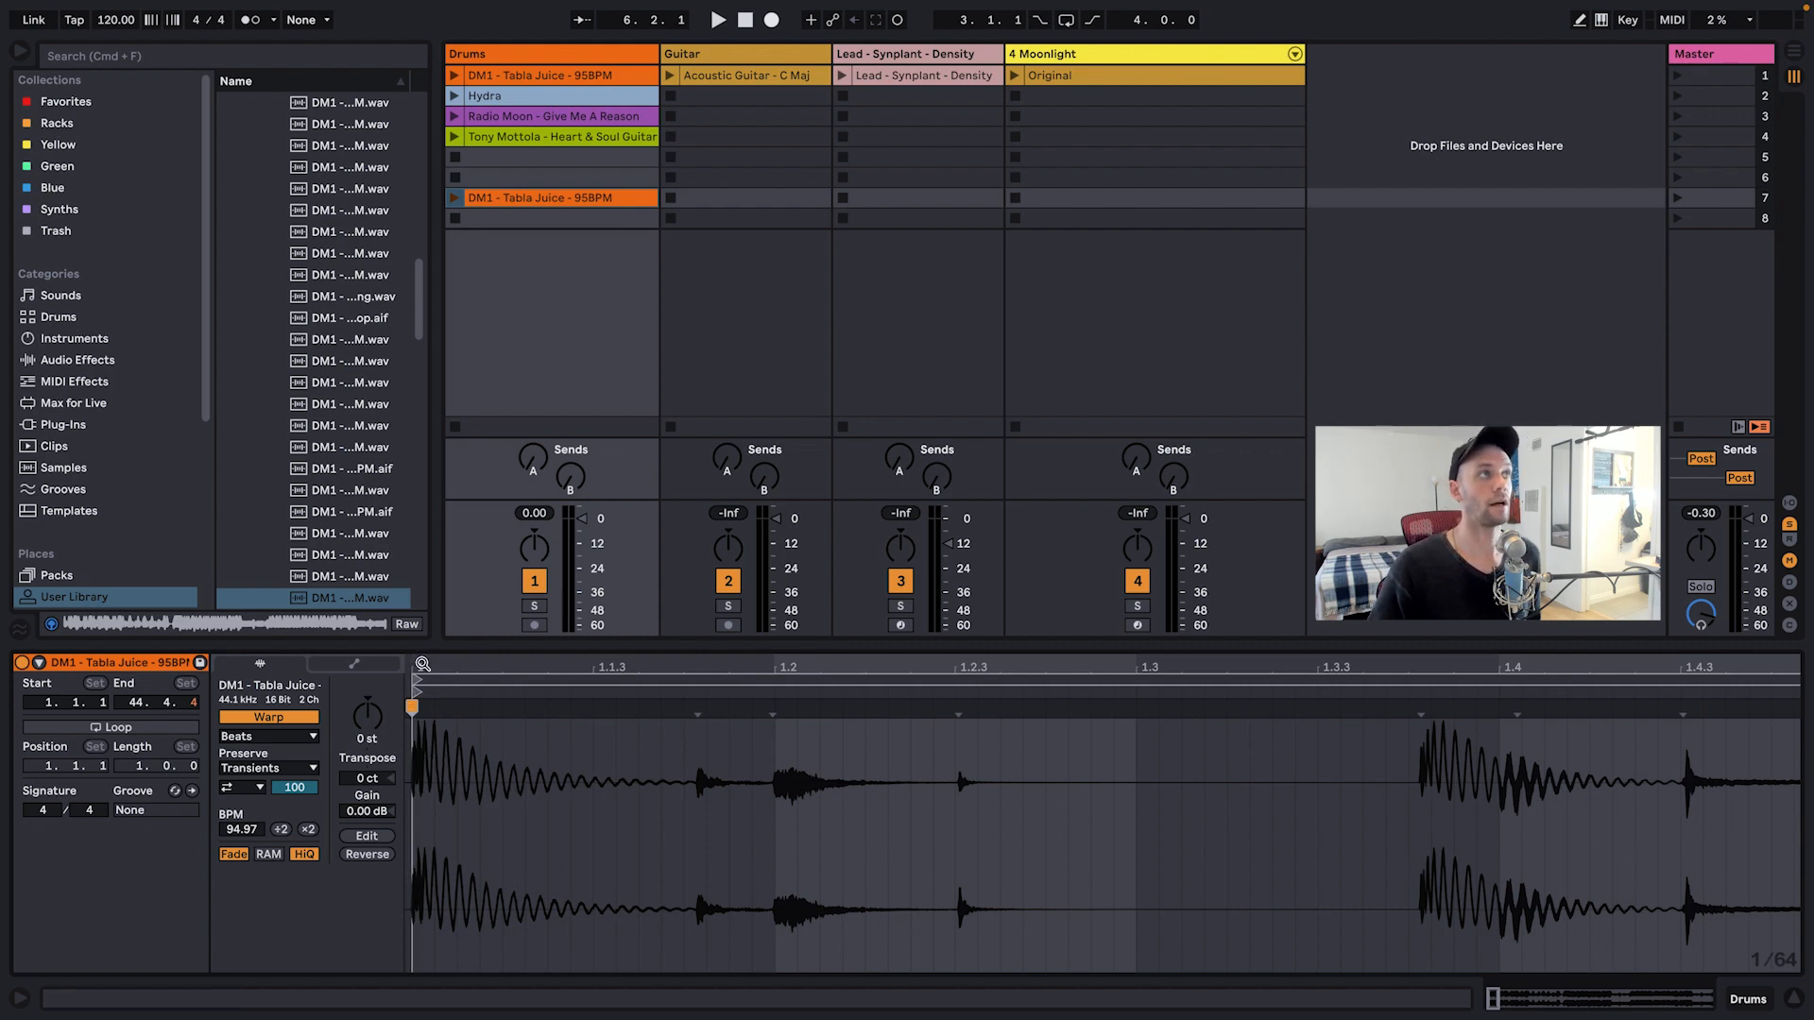
pyautogui.moveTo(1037, 665); pyautogui.dragTo(601, 664)
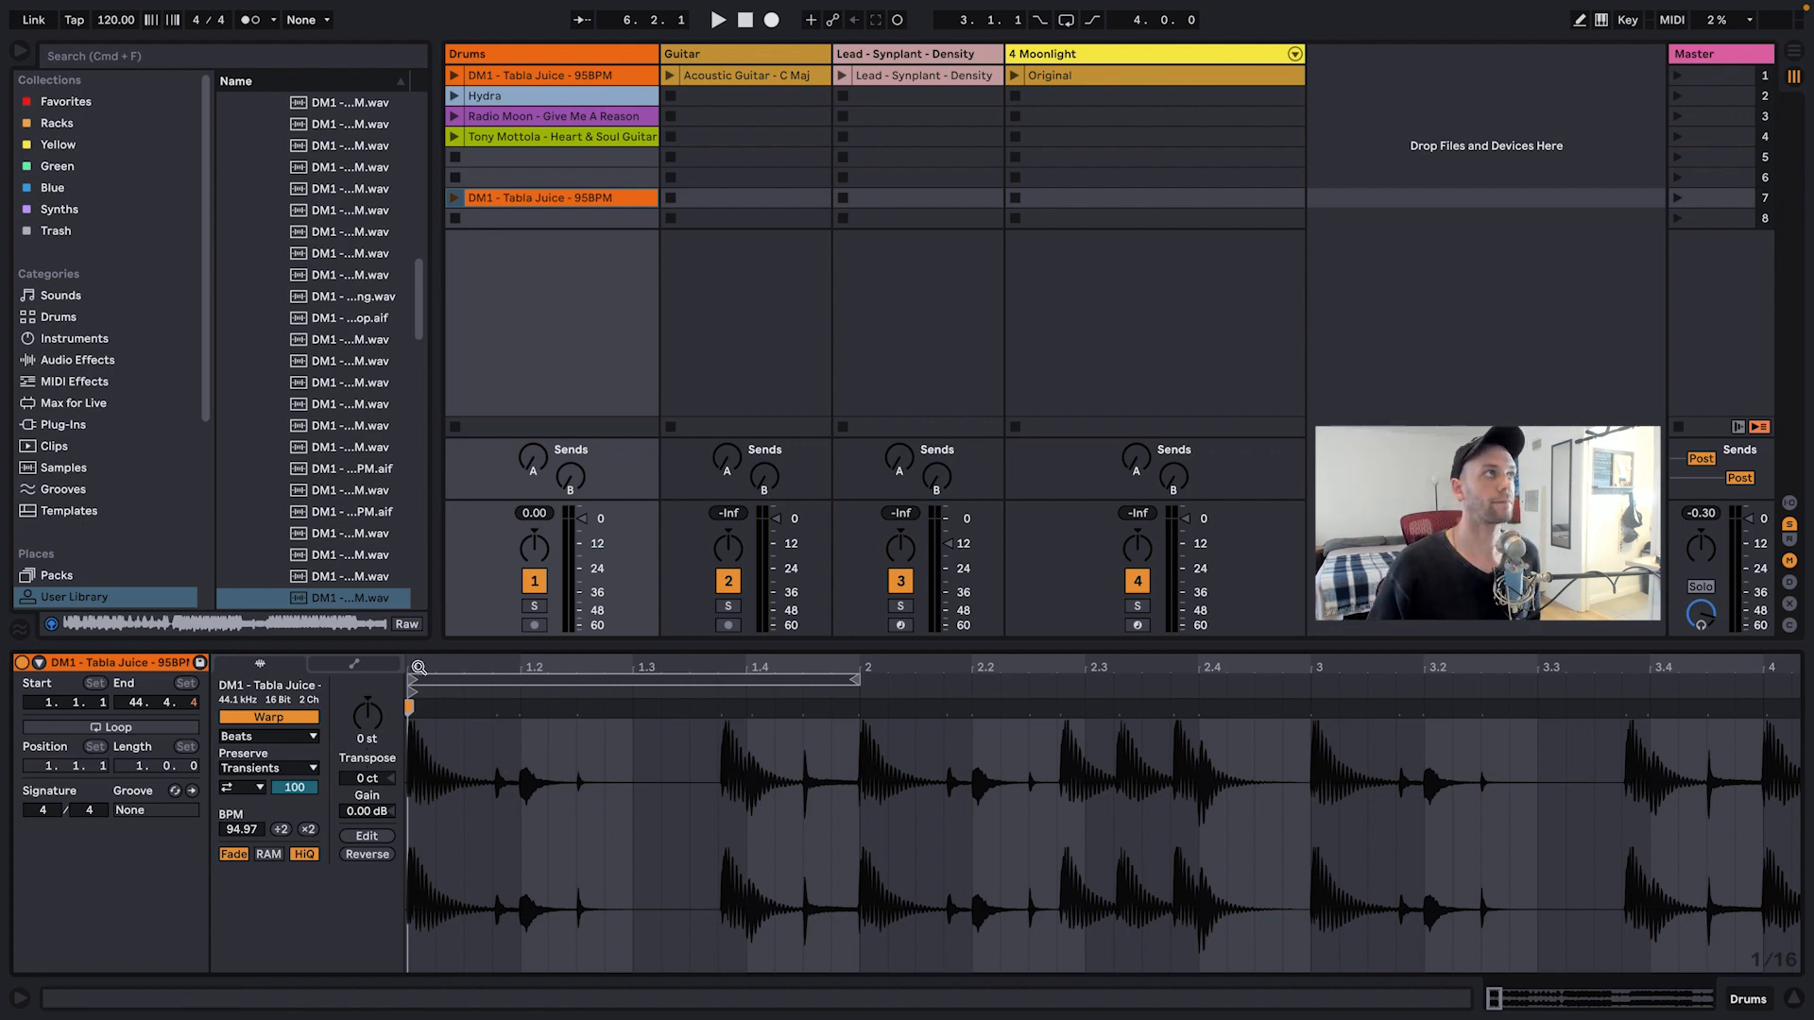
pyautogui.moveTo(414, 665); pyautogui.dragTo(417, 690)
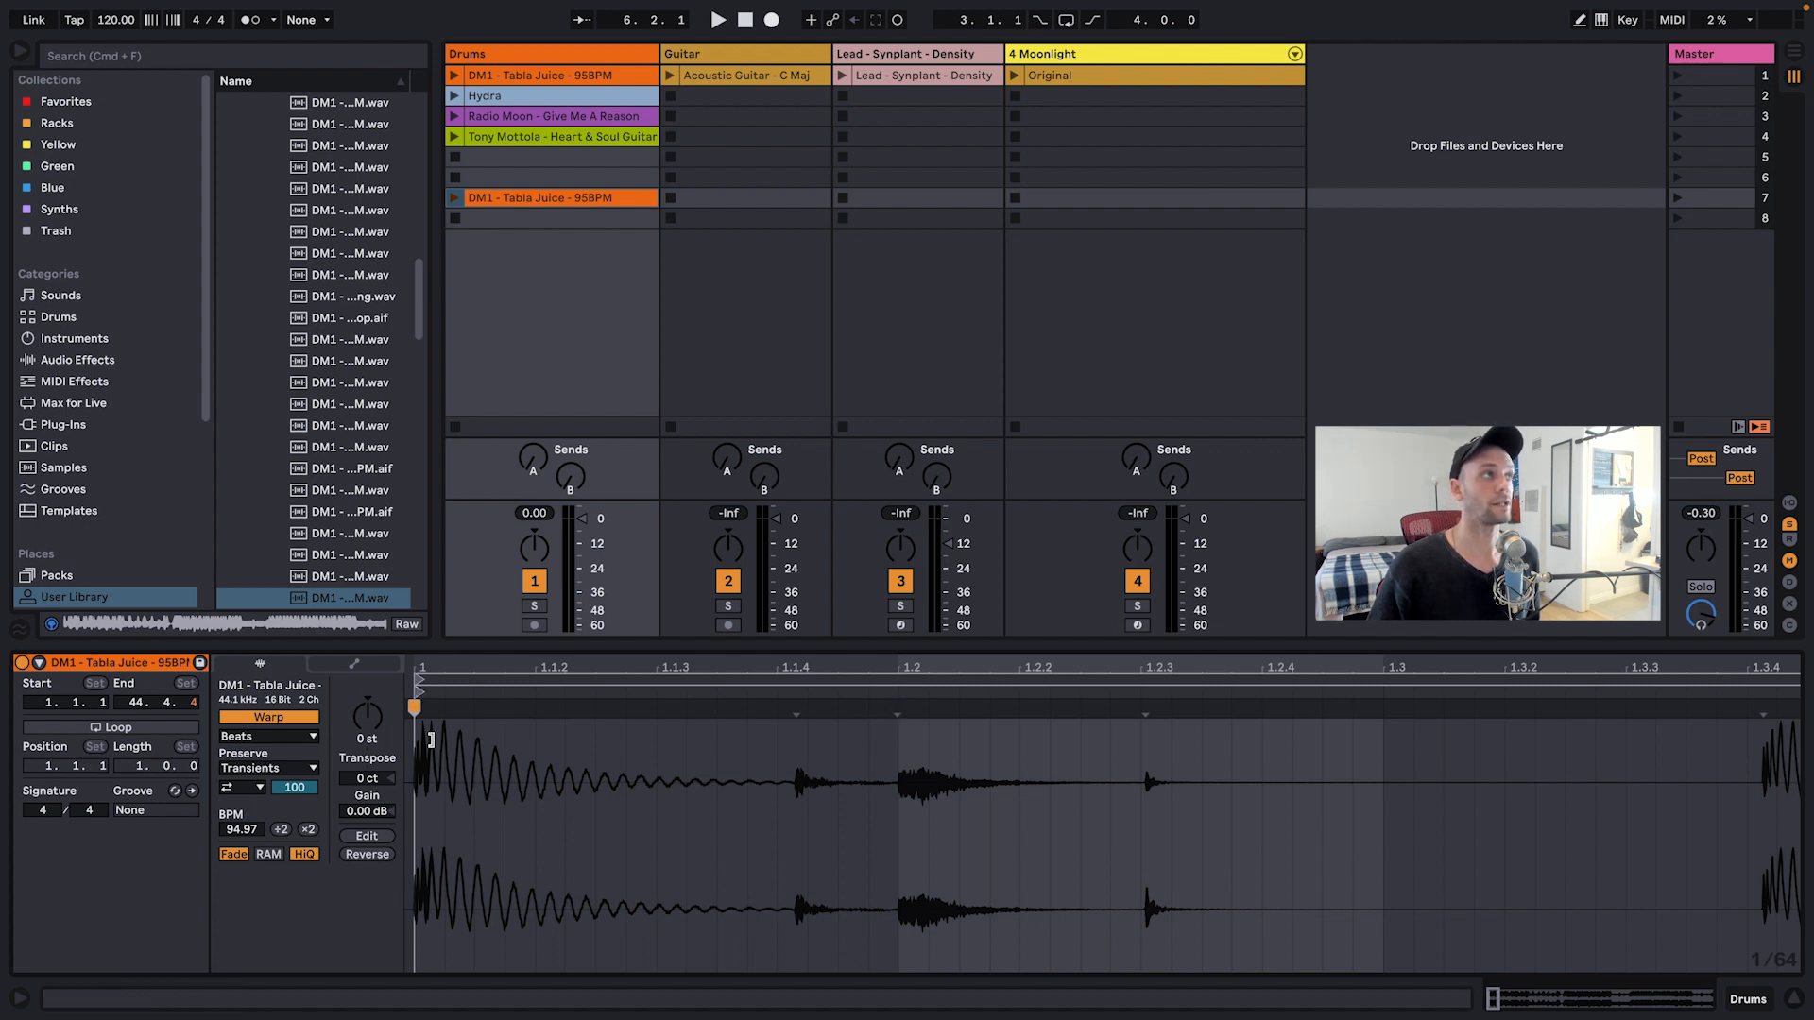
pyautogui.moveTo(417, 667)
pyautogui.mouseDown()
pyautogui.moveTo(418, 703)
pyautogui.moveTo(417, 662)
pyautogui.mouseUp()
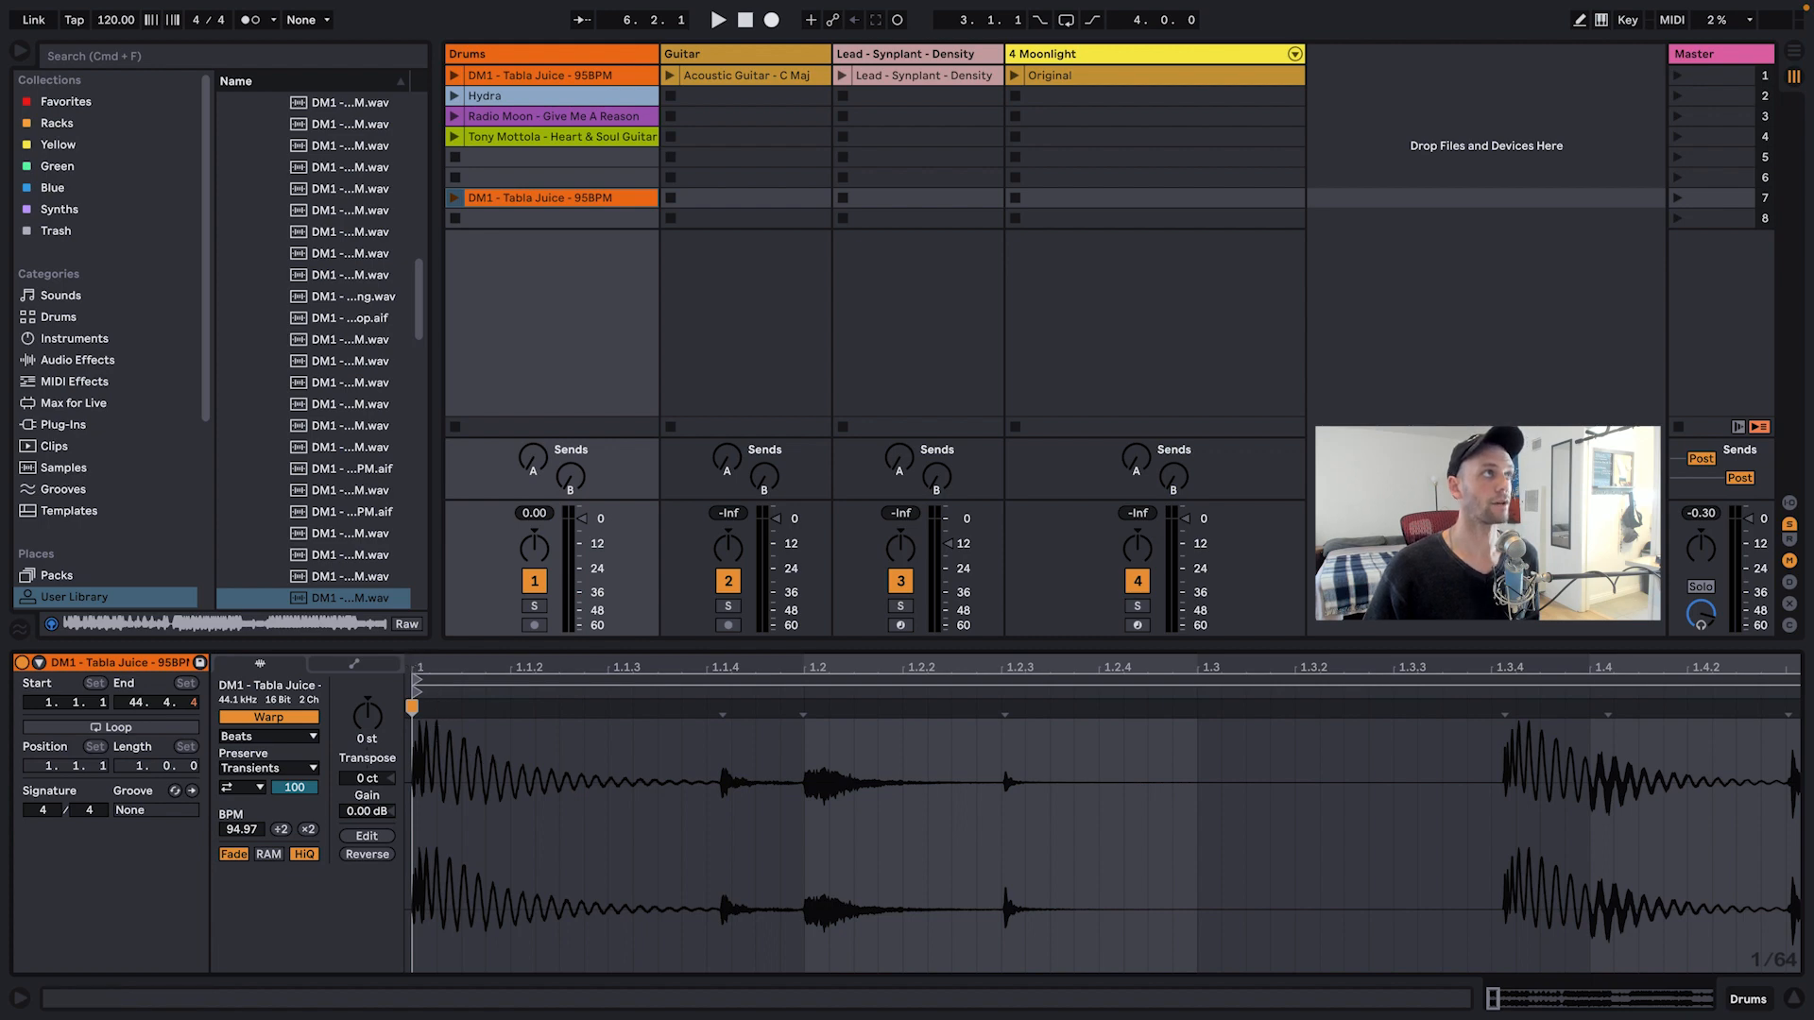
pyautogui.moveTo(419, 668); pyautogui.dragTo(420, 737)
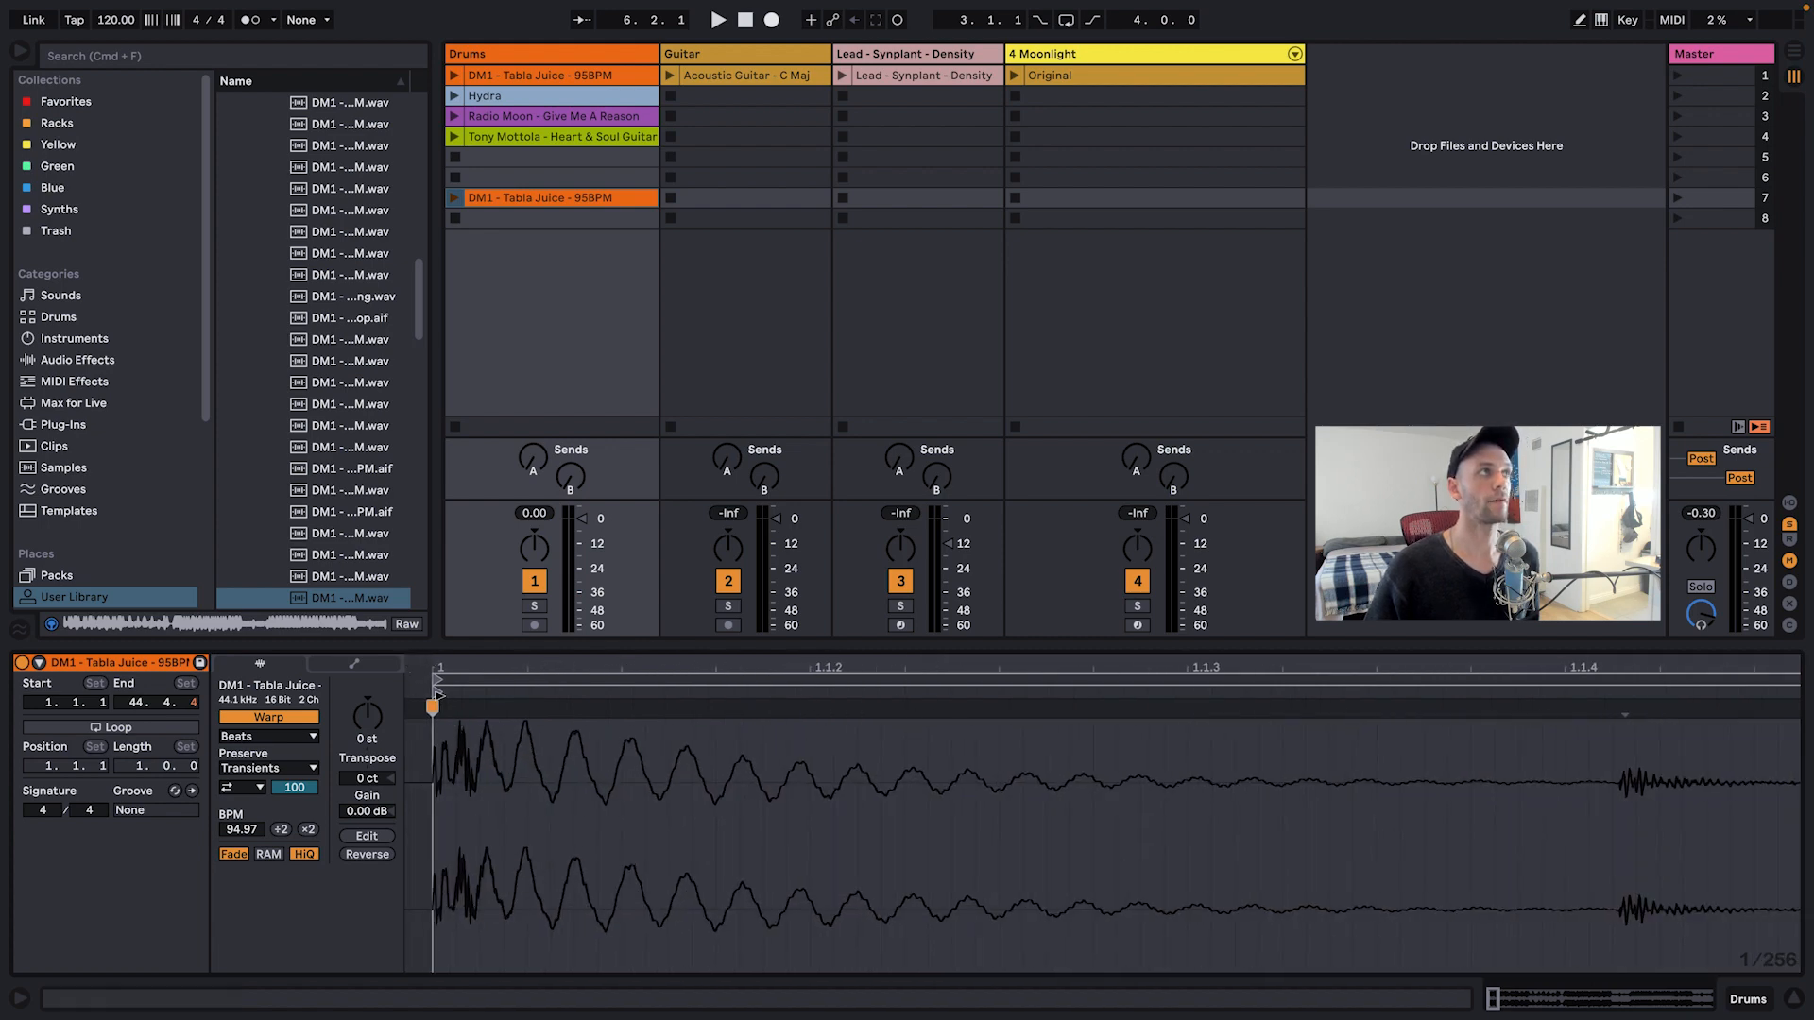
pyautogui.moveTo(437, 694); pyautogui.dragTo(428, 746)
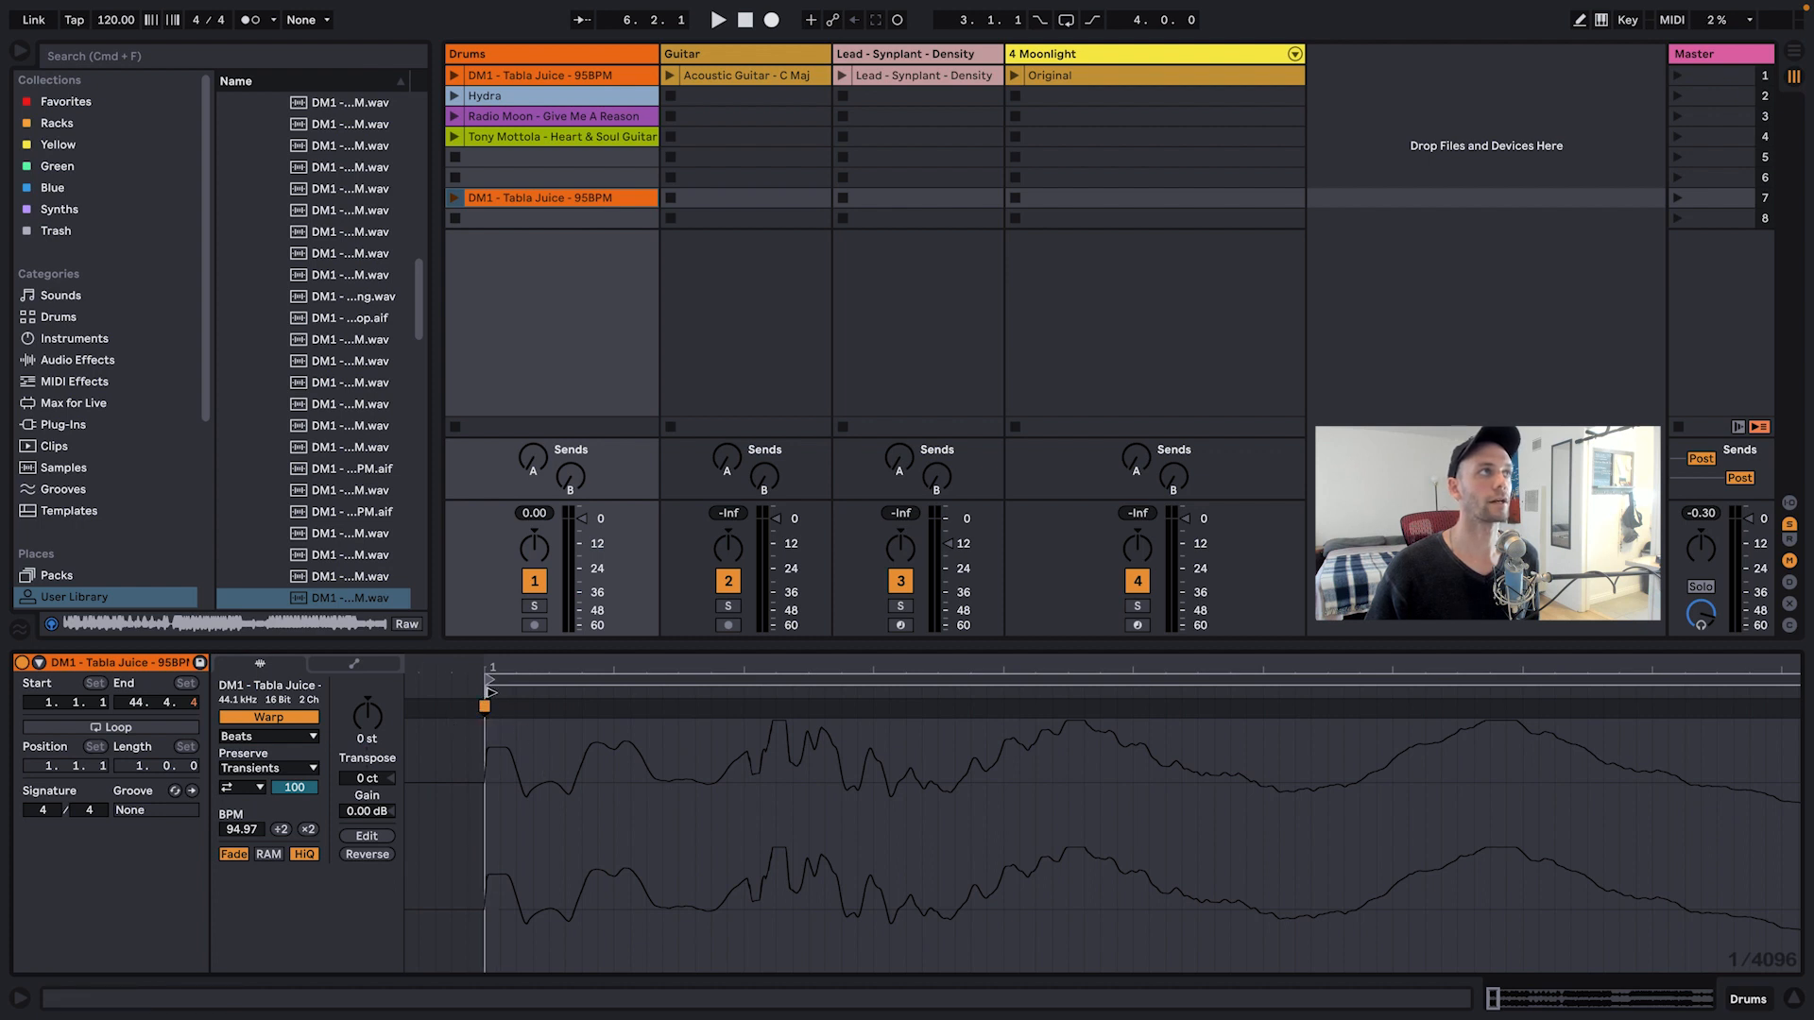
pyautogui.rightClick(488, 695)
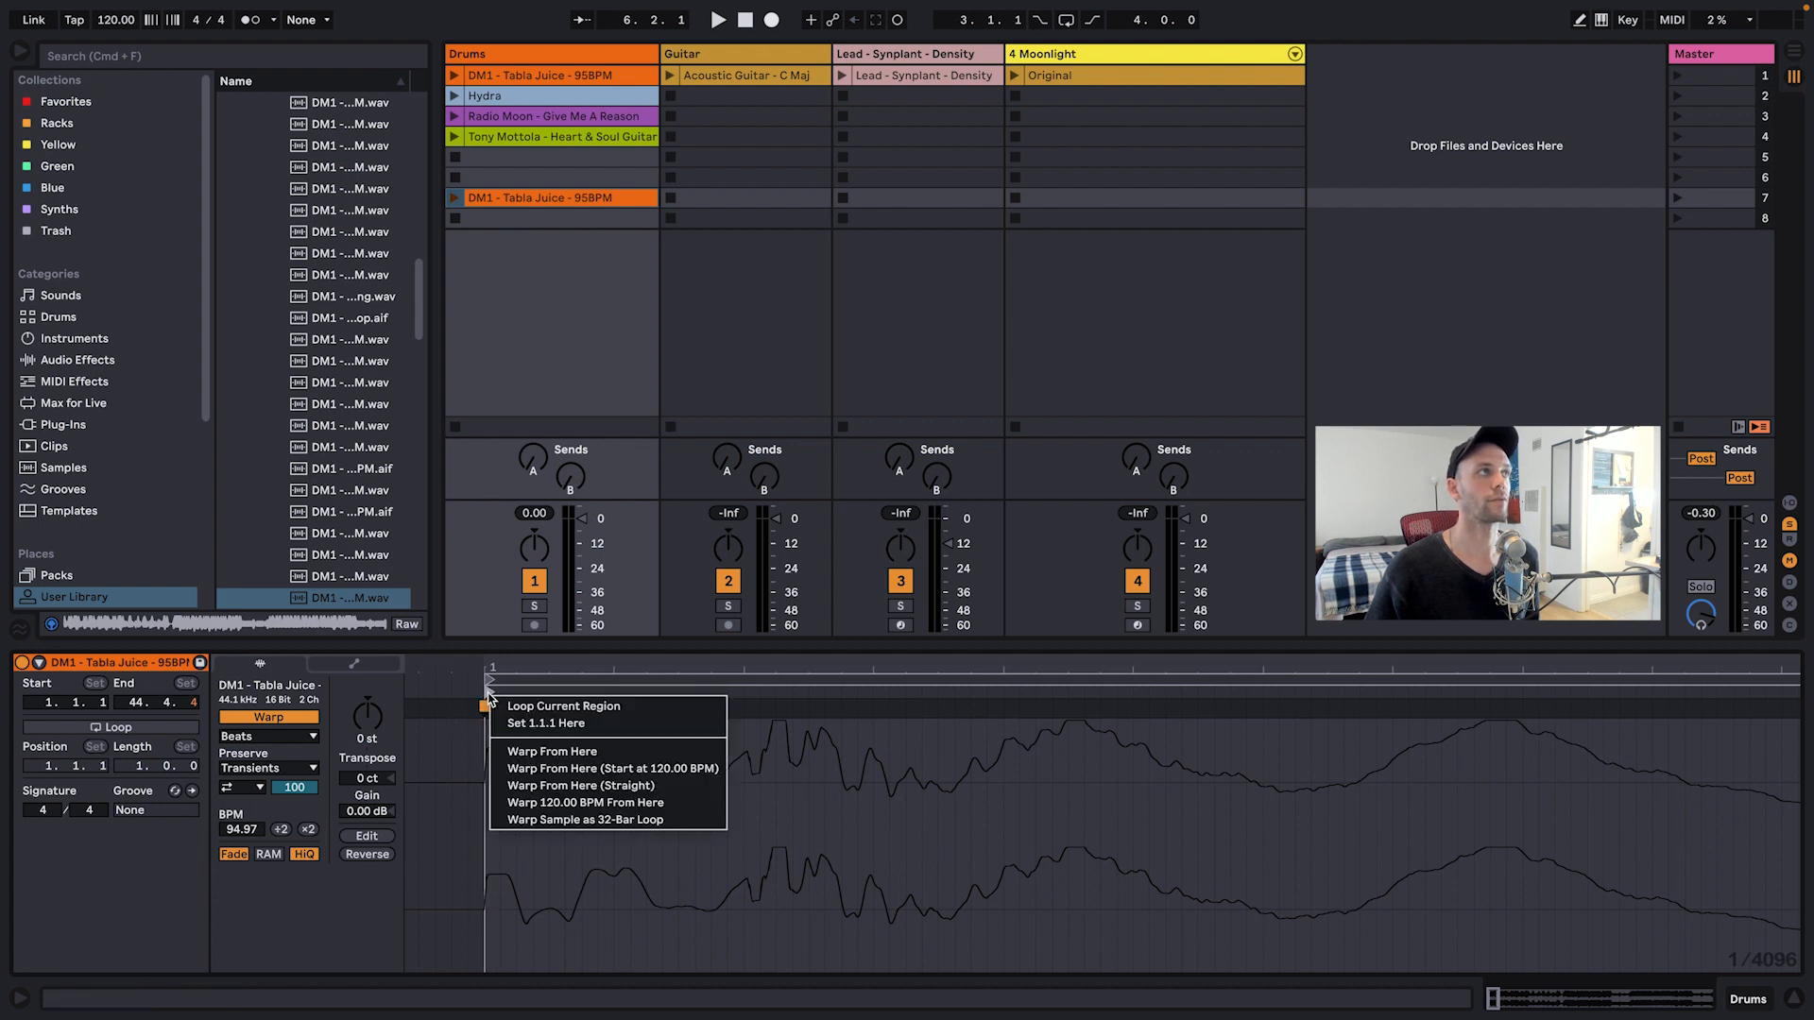
pyautogui.click(543, 724)
# Step: Inspect the clip's transients against the bar grid along the whole waveform, and audition the slot 7 clip briefly
pyautogui.moveTo(511, 669); pyautogui.dragTo(491, 772)
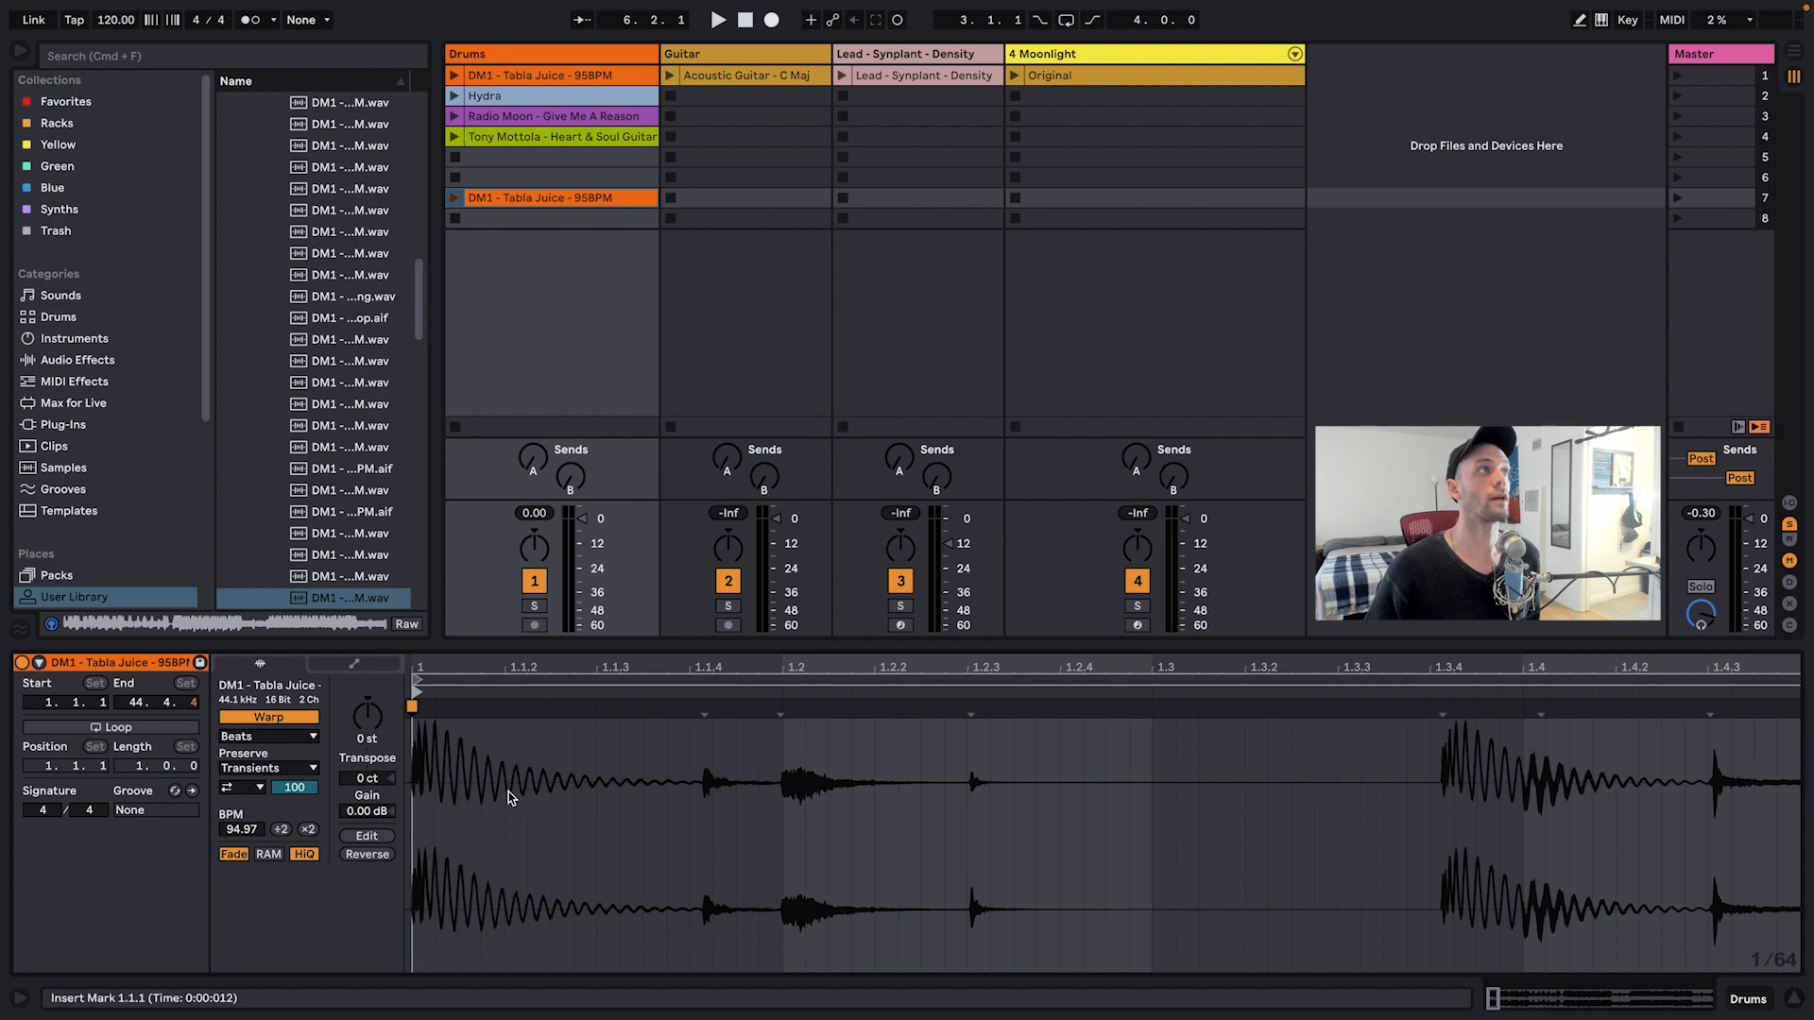
pyautogui.moveTo(488, 673); pyautogui.dragTo(488, 614)
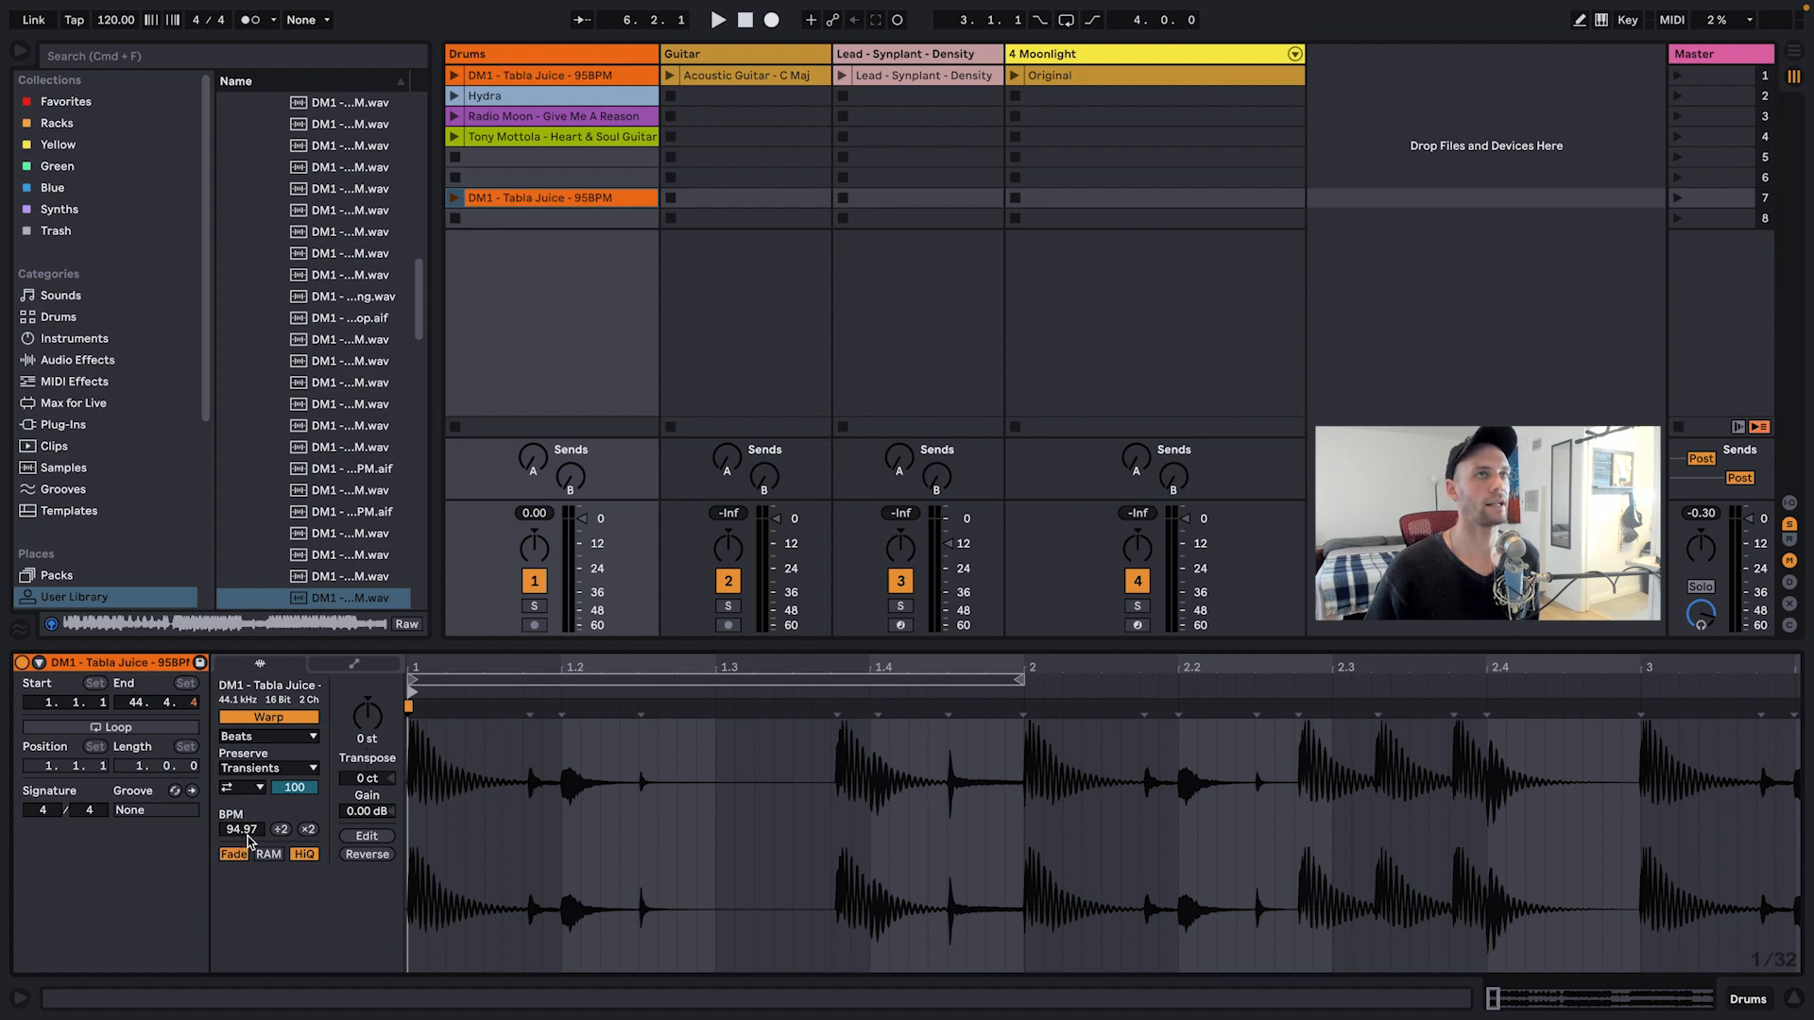
pyautogui.moveTo(1039, 670); pyautogui.dragTo(1040, 623)
pyautogui.moveTo(712, 670); pyautogui.dragTo(712, 661)
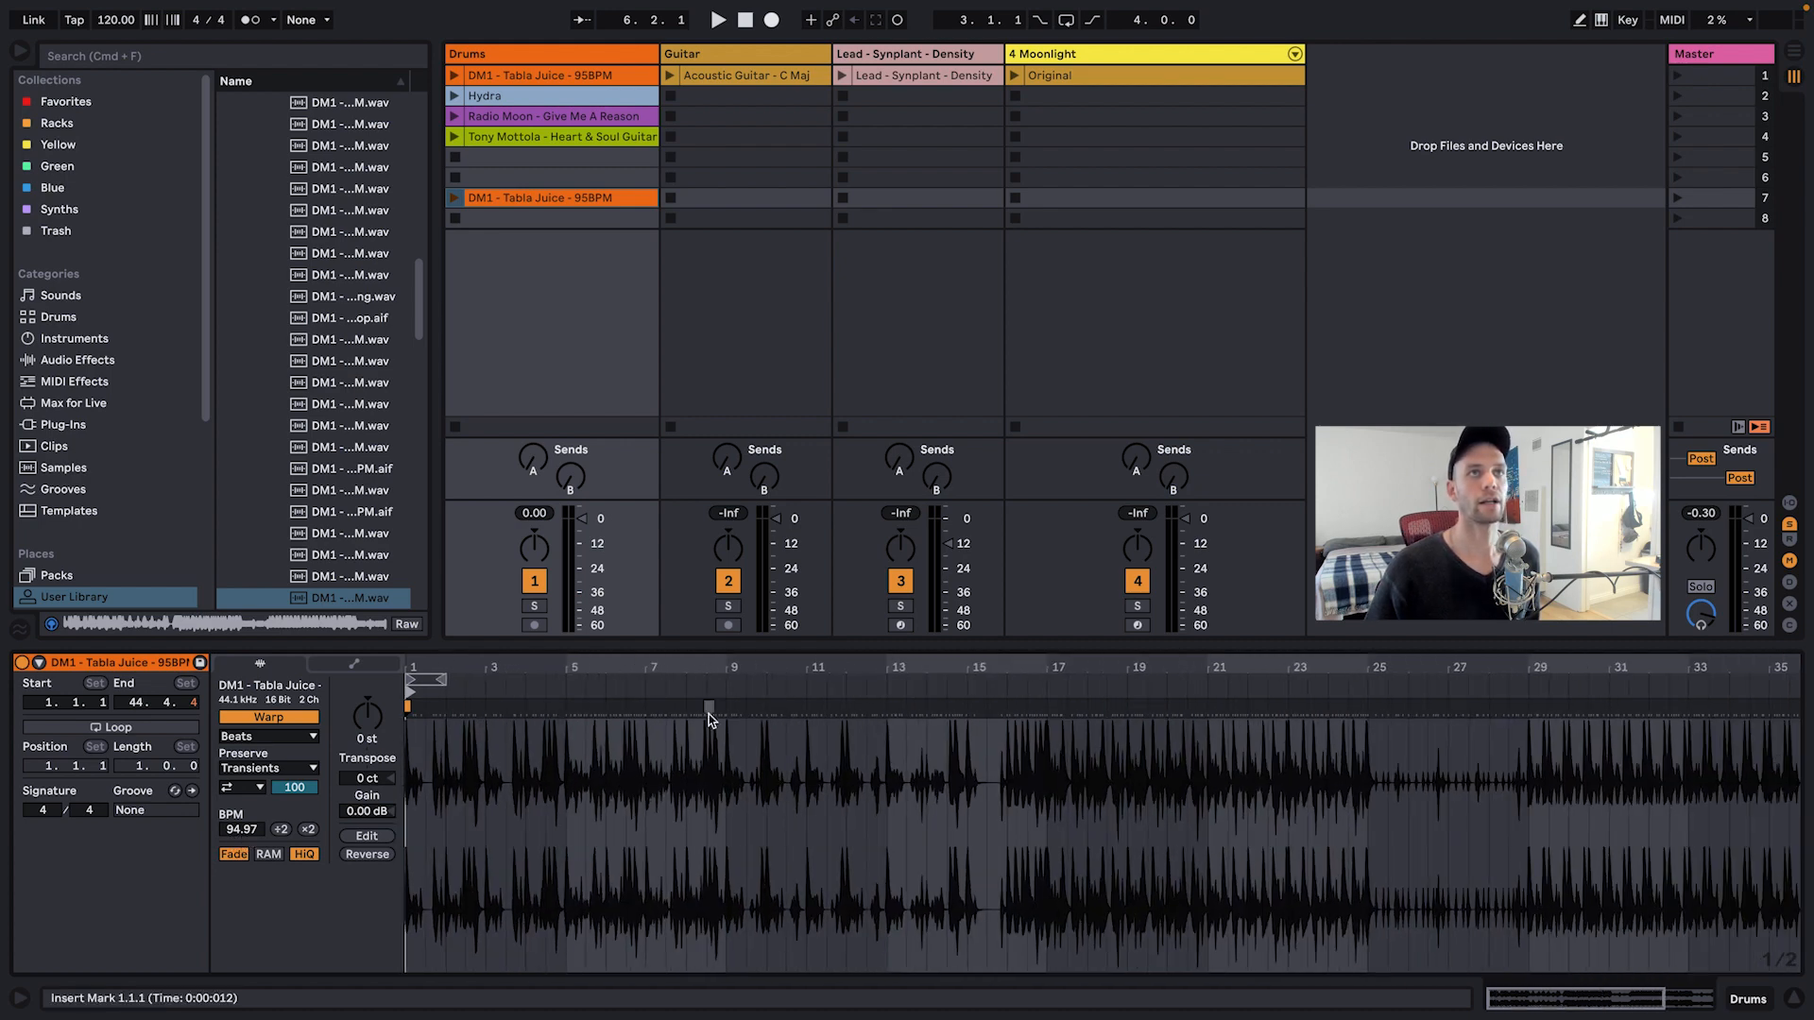
pyautogui.moveTo(1052, 667); pyautogui.dragTo(942, 789)
pyautogui.moveTo(705, 669); pyautogui.dragTo(709, 453)
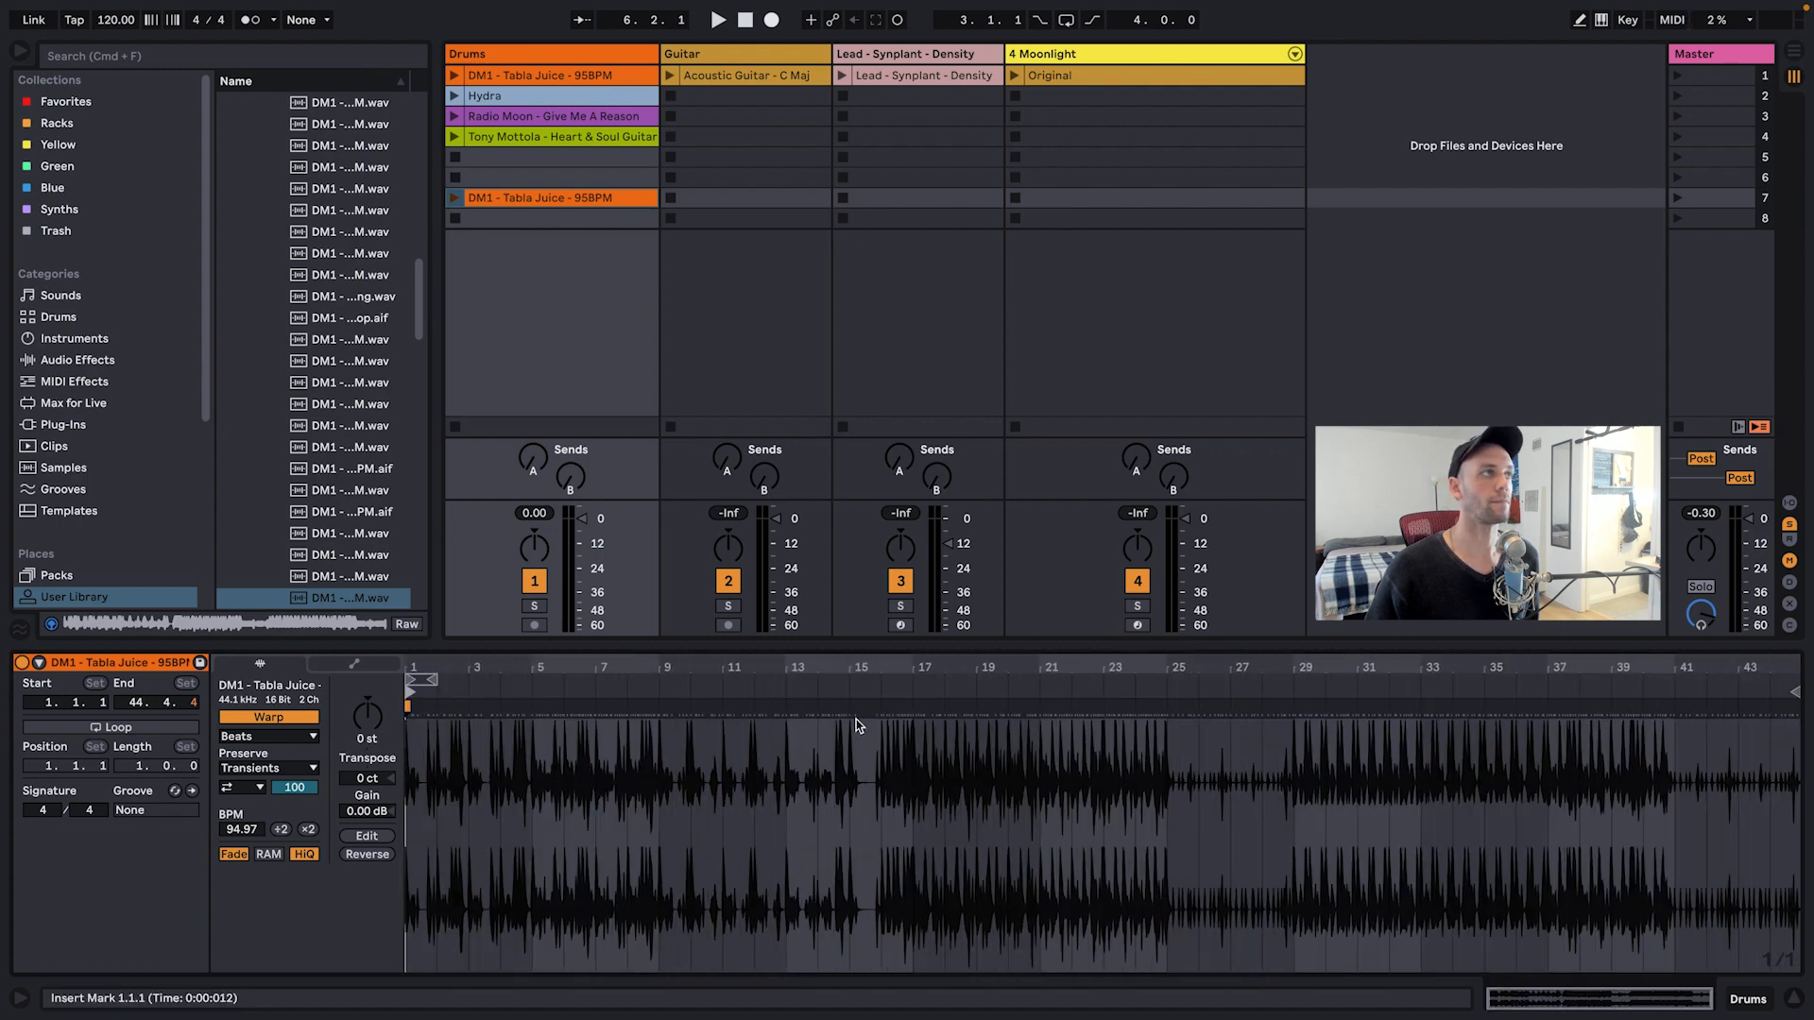
pyautogui.moveTo(414, 659); pyautogui.dragTo(414, 793)
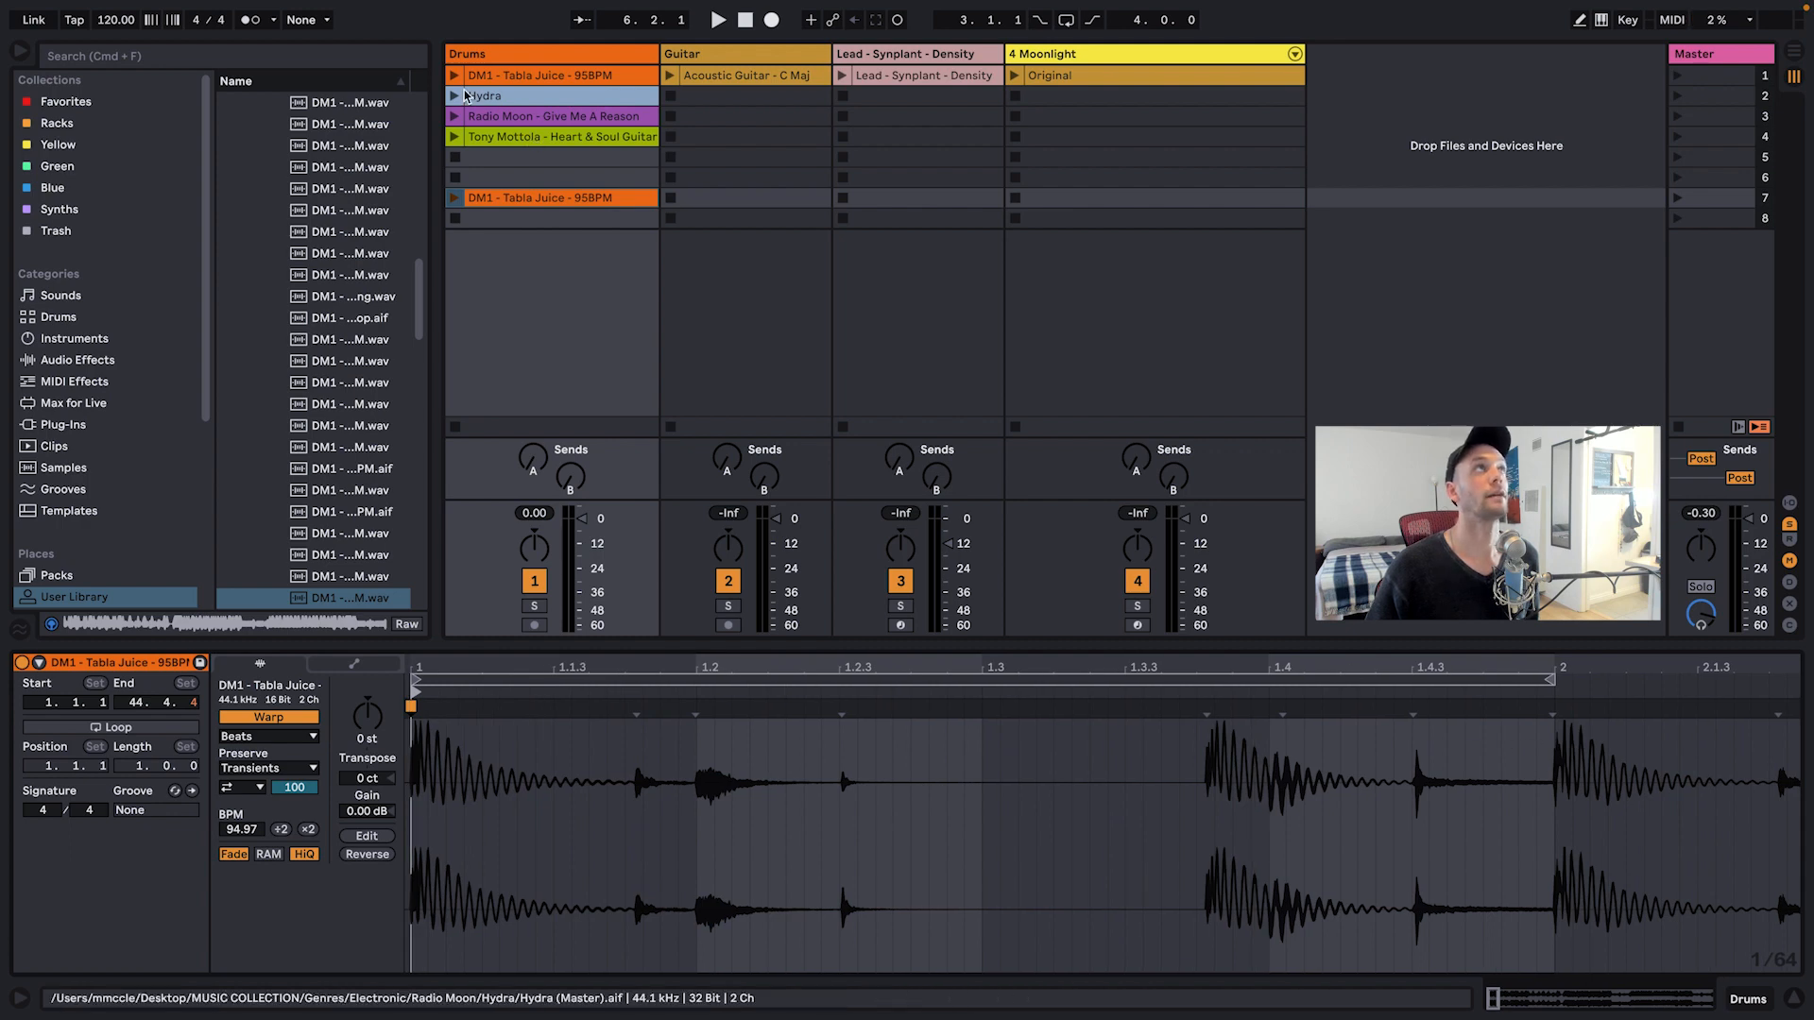
pyautogui.click(455, 199)
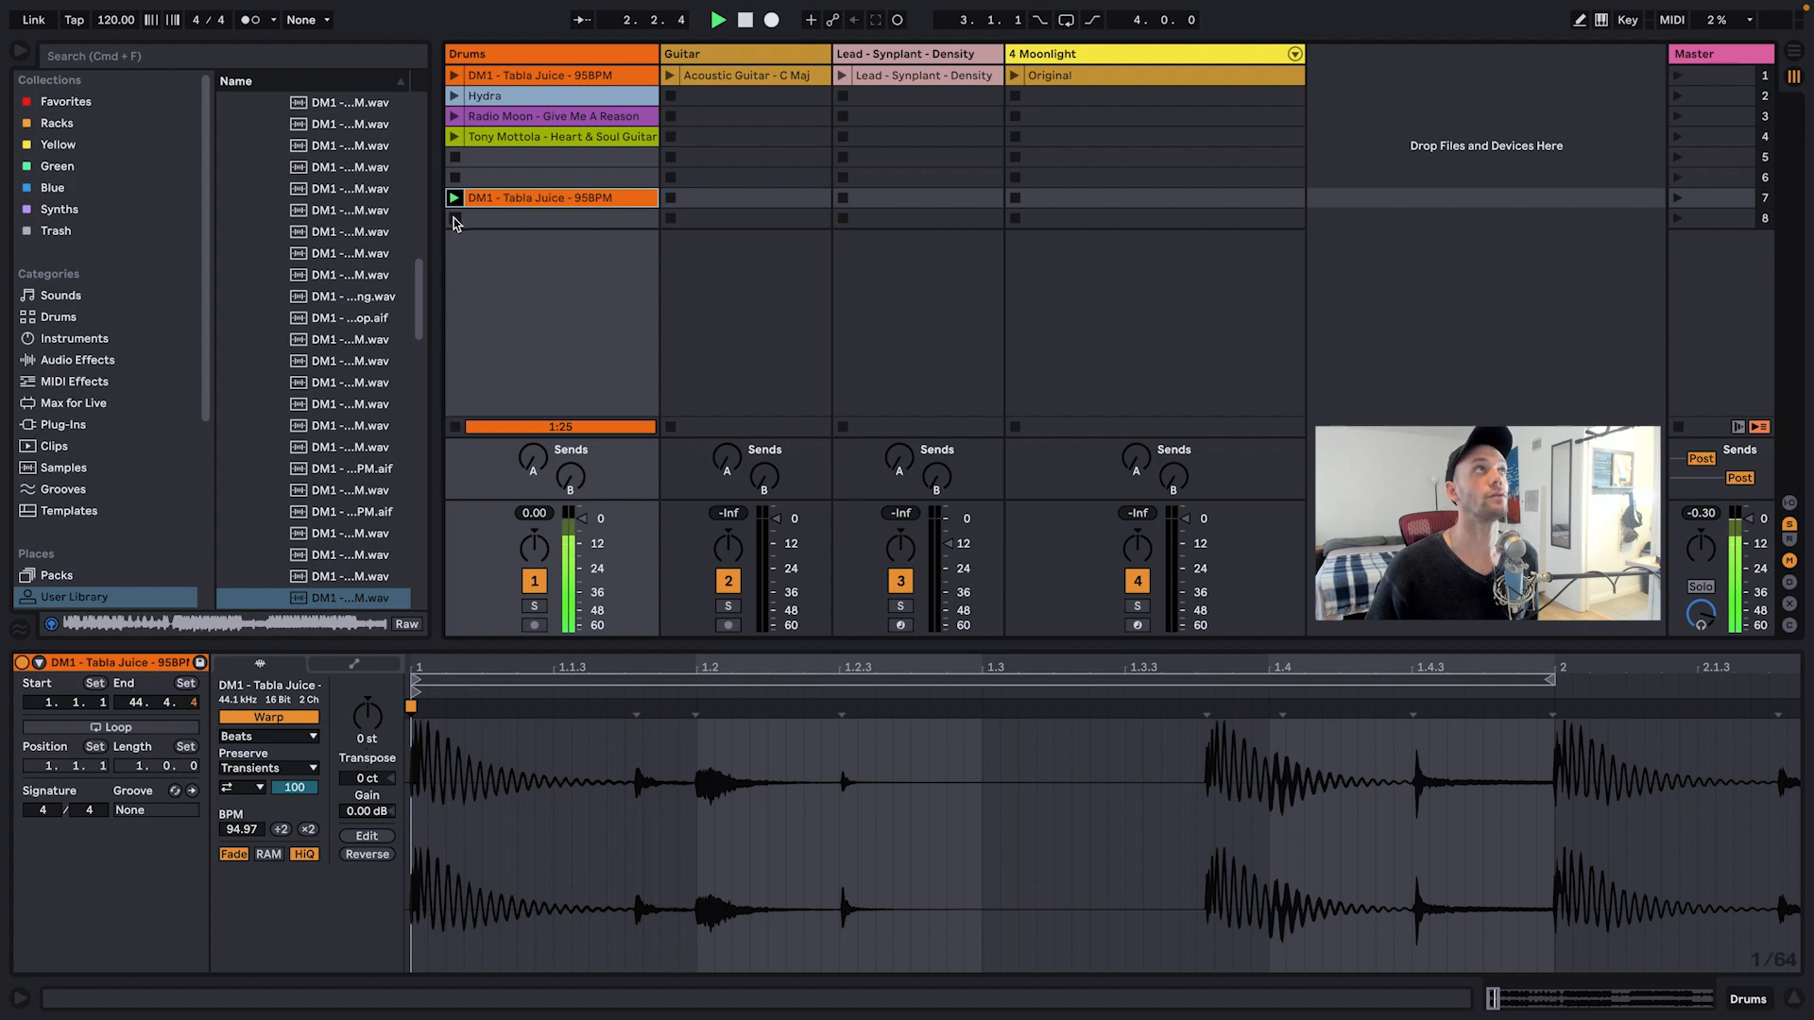
pyautogui.click(454, 219)
# Step: Add a warp marker on the transient at bar 2 and align it exactly with the 2.1.1 grid line
pyautogui.scroll(5, 1527, 850)
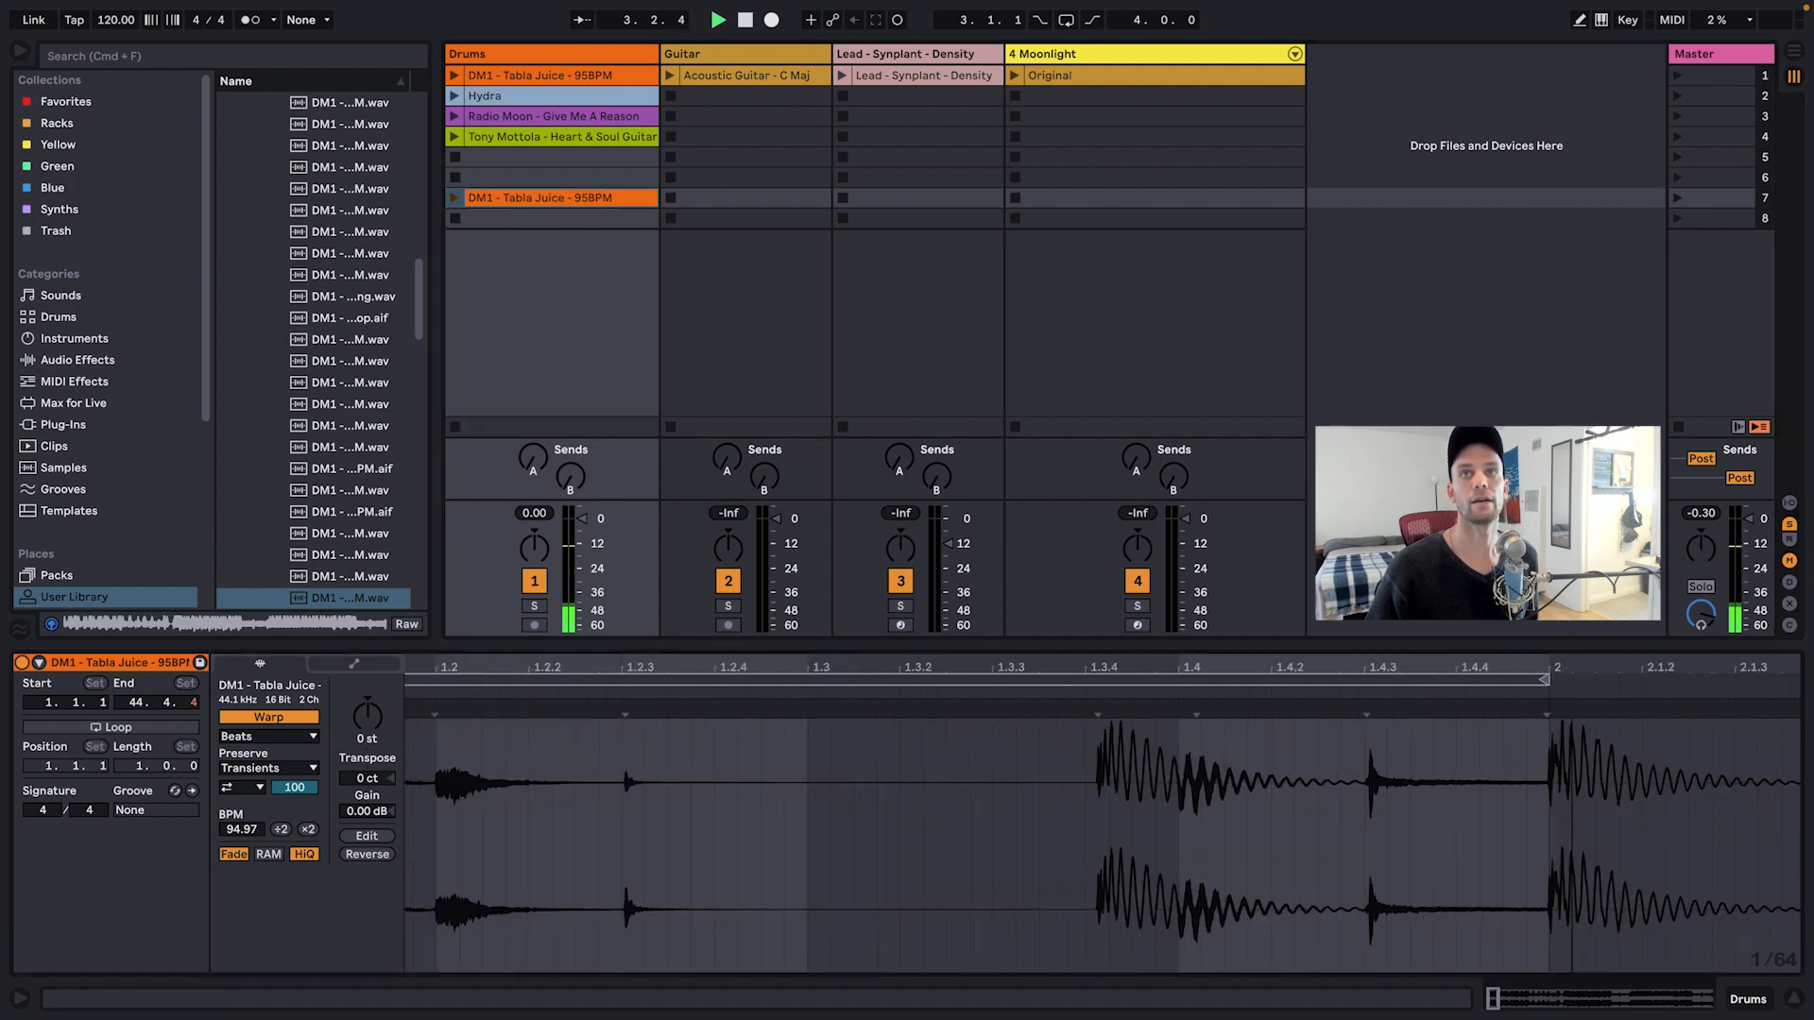
pyautogui.moveTo(1550, 659); pyautogui.dragTo(1163, 659)
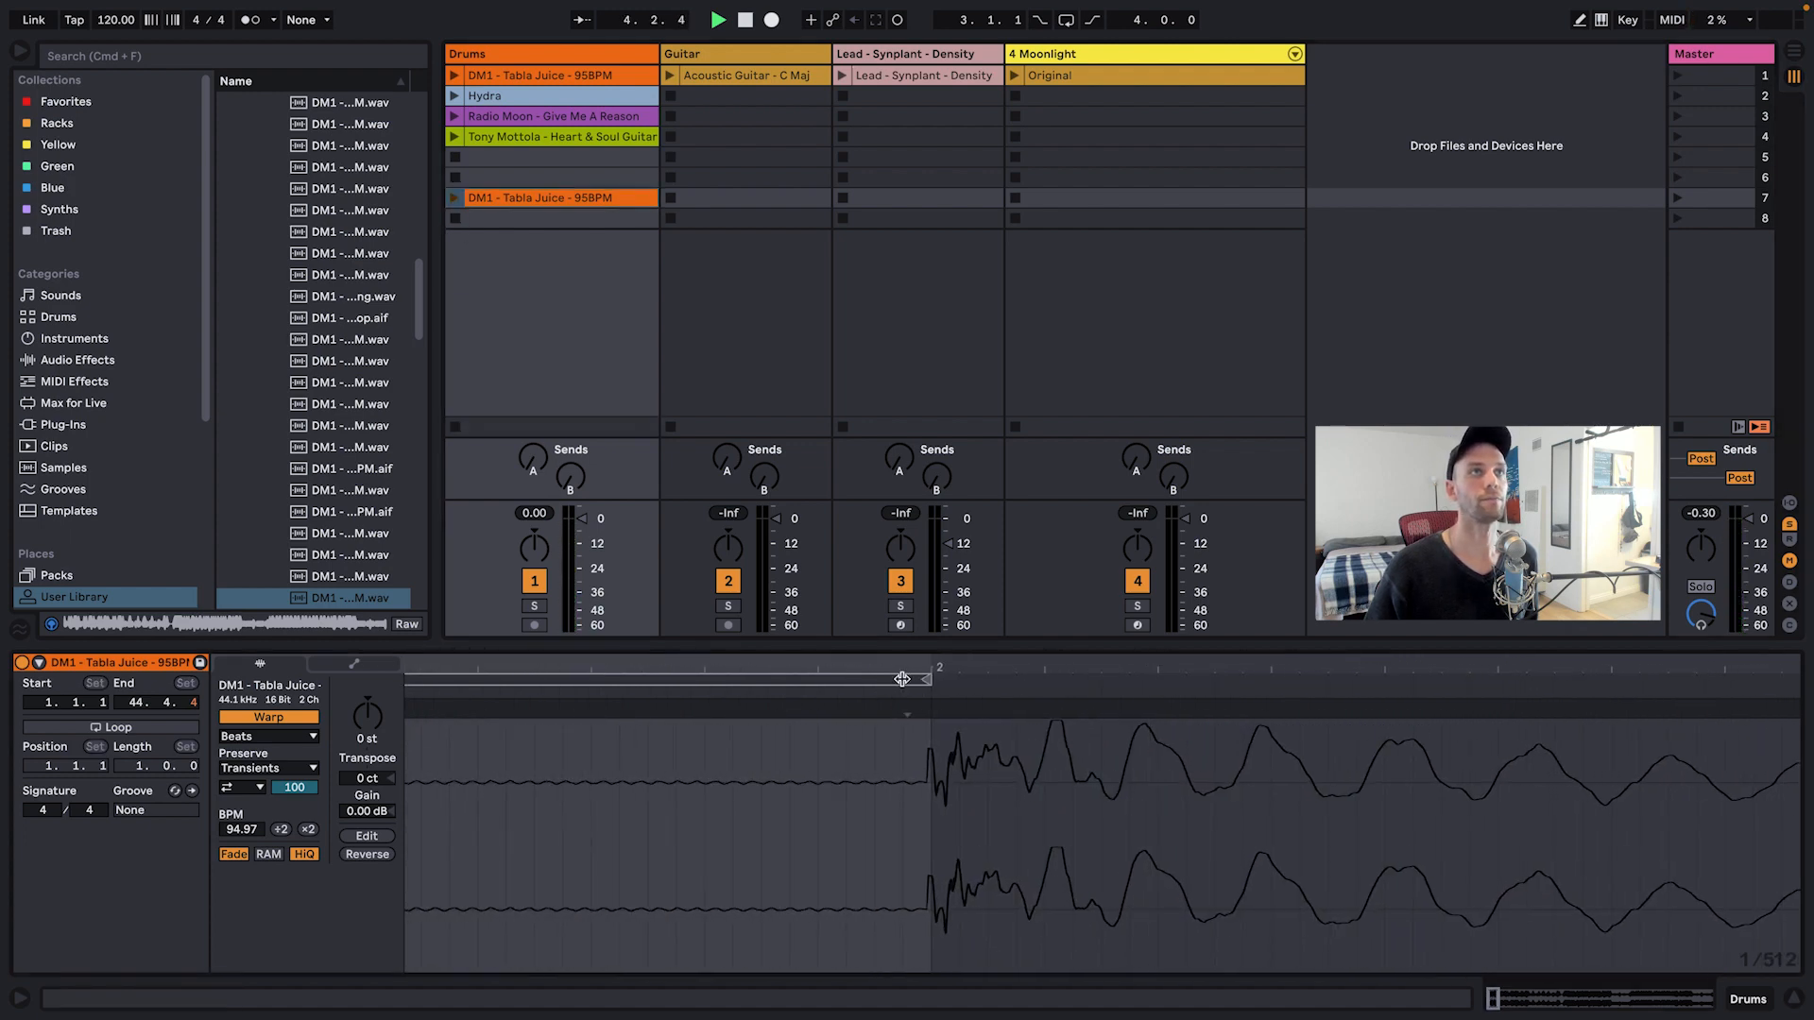
pyautogui.scroll(4, 902, 765)
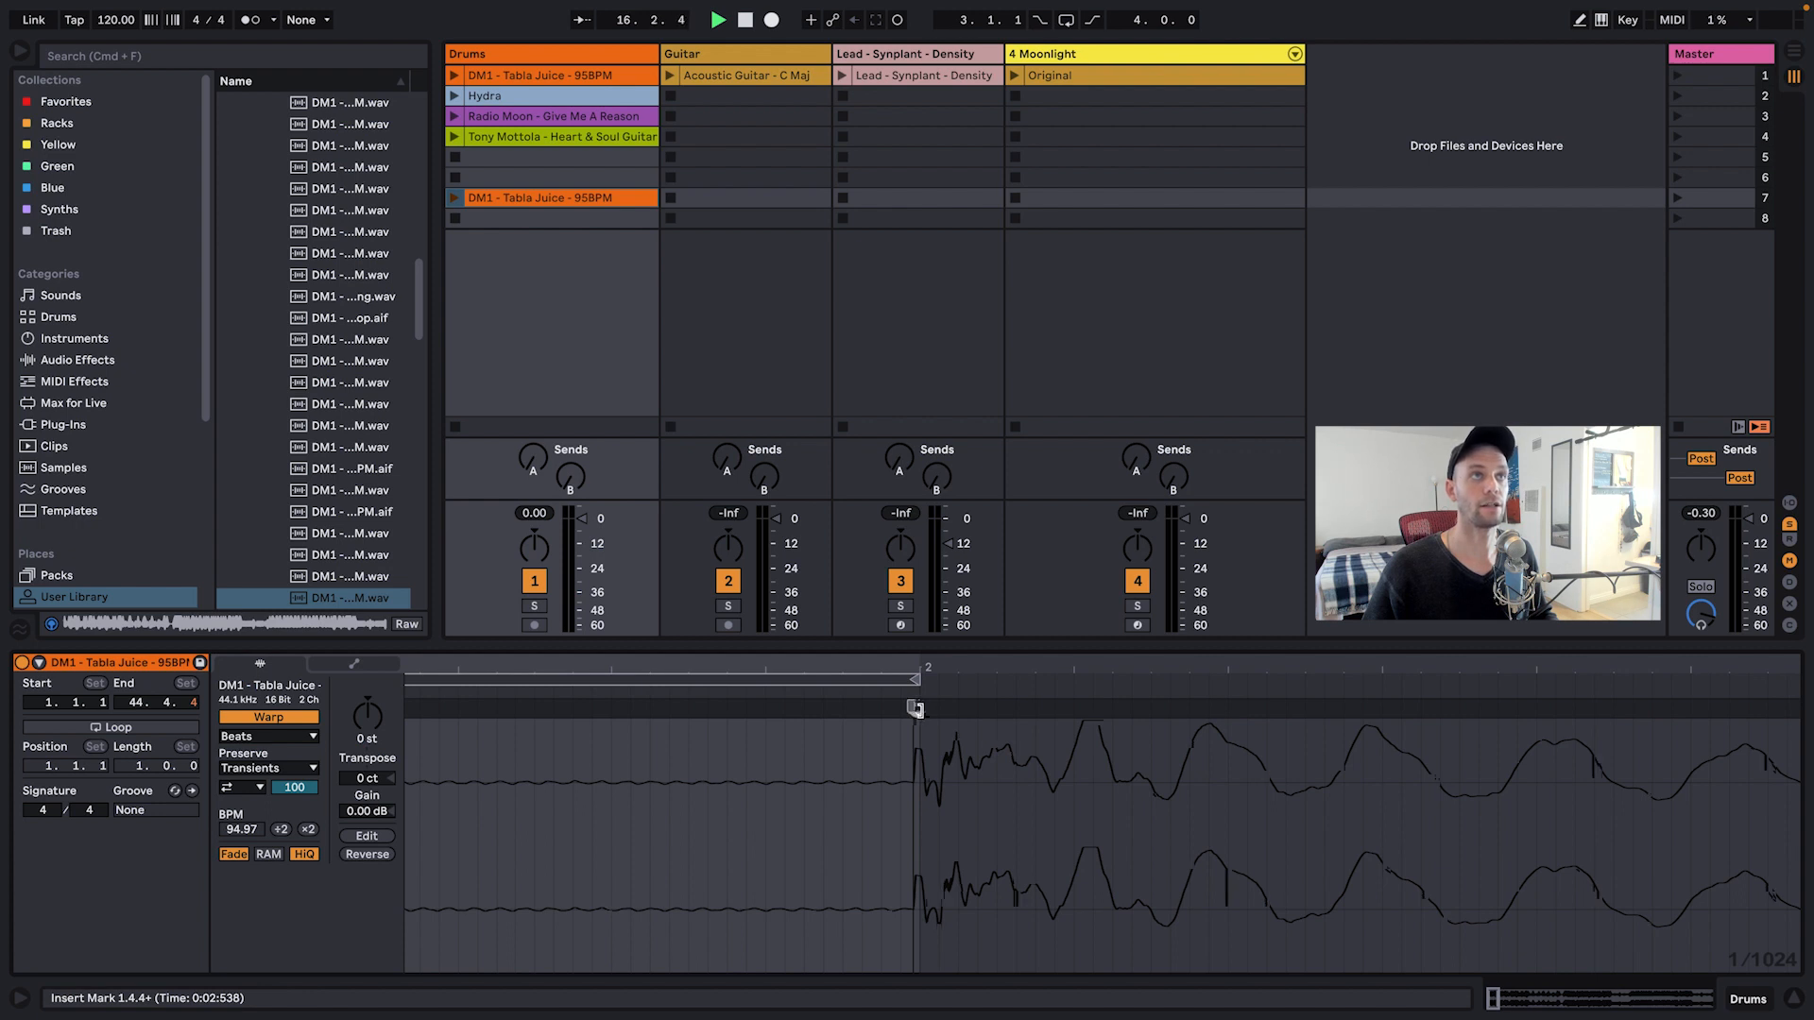
pyautogui.moveTo(915, 708)
pyautogui.mouseDown()
pyautogui.moveTo(736, 712)
pyautogui.moveTo(775, 732)
pyautogui.mouseUp()
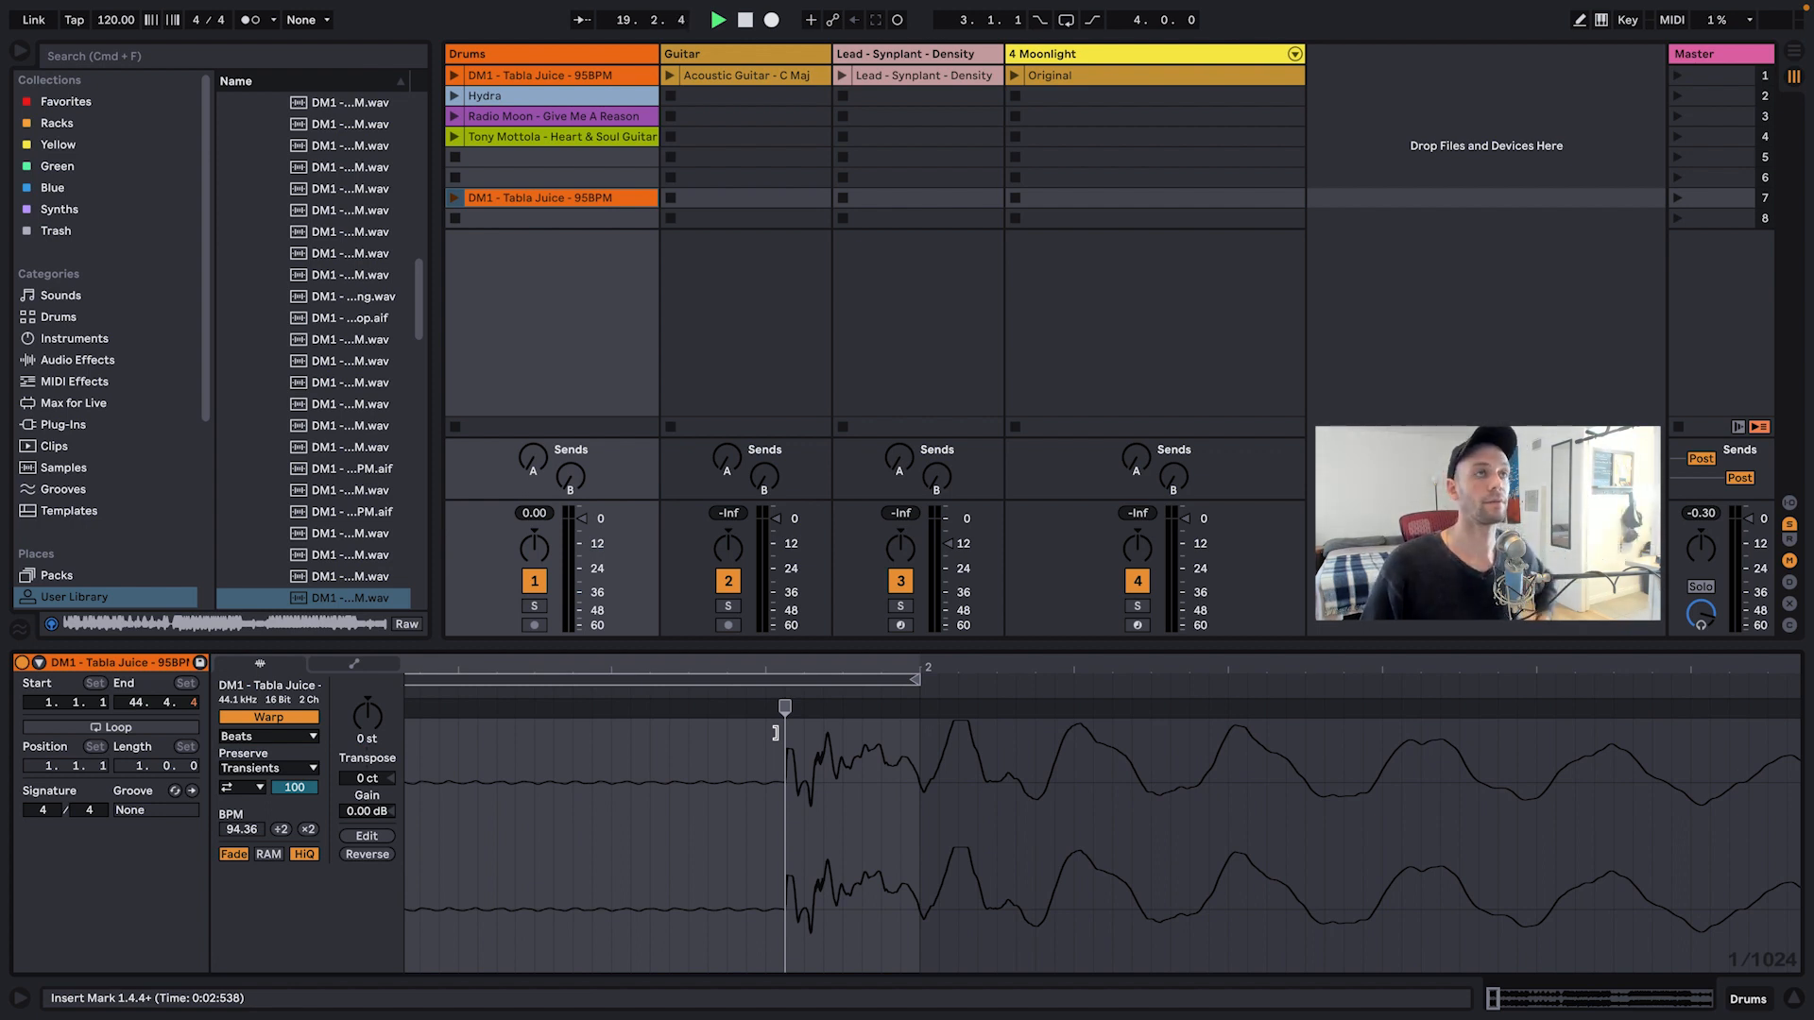
pyautogui.moveTo(775, 732); pyautogui.dragTo(919, 734)
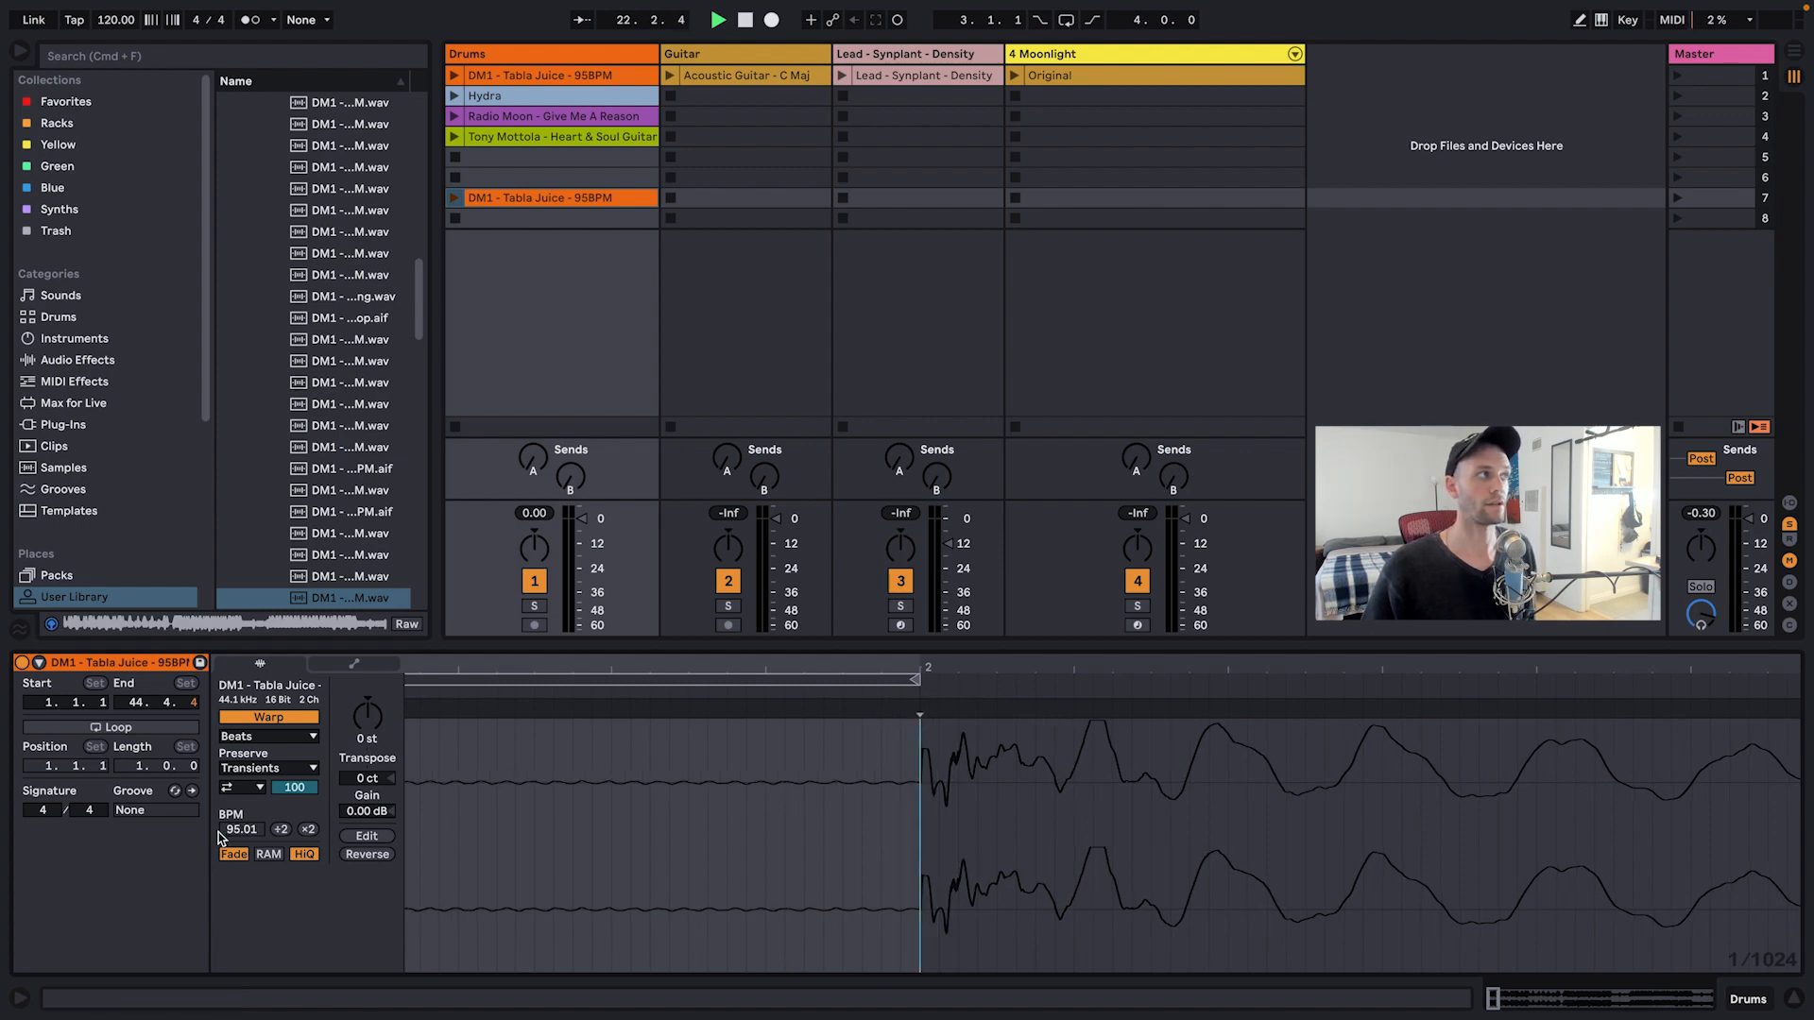
# Step: Align the transient at bar 3 exactly with the 3.1.1 grid line
pyautogui.moveTo(953, 670); pyautogui.dragTo(654, 546)
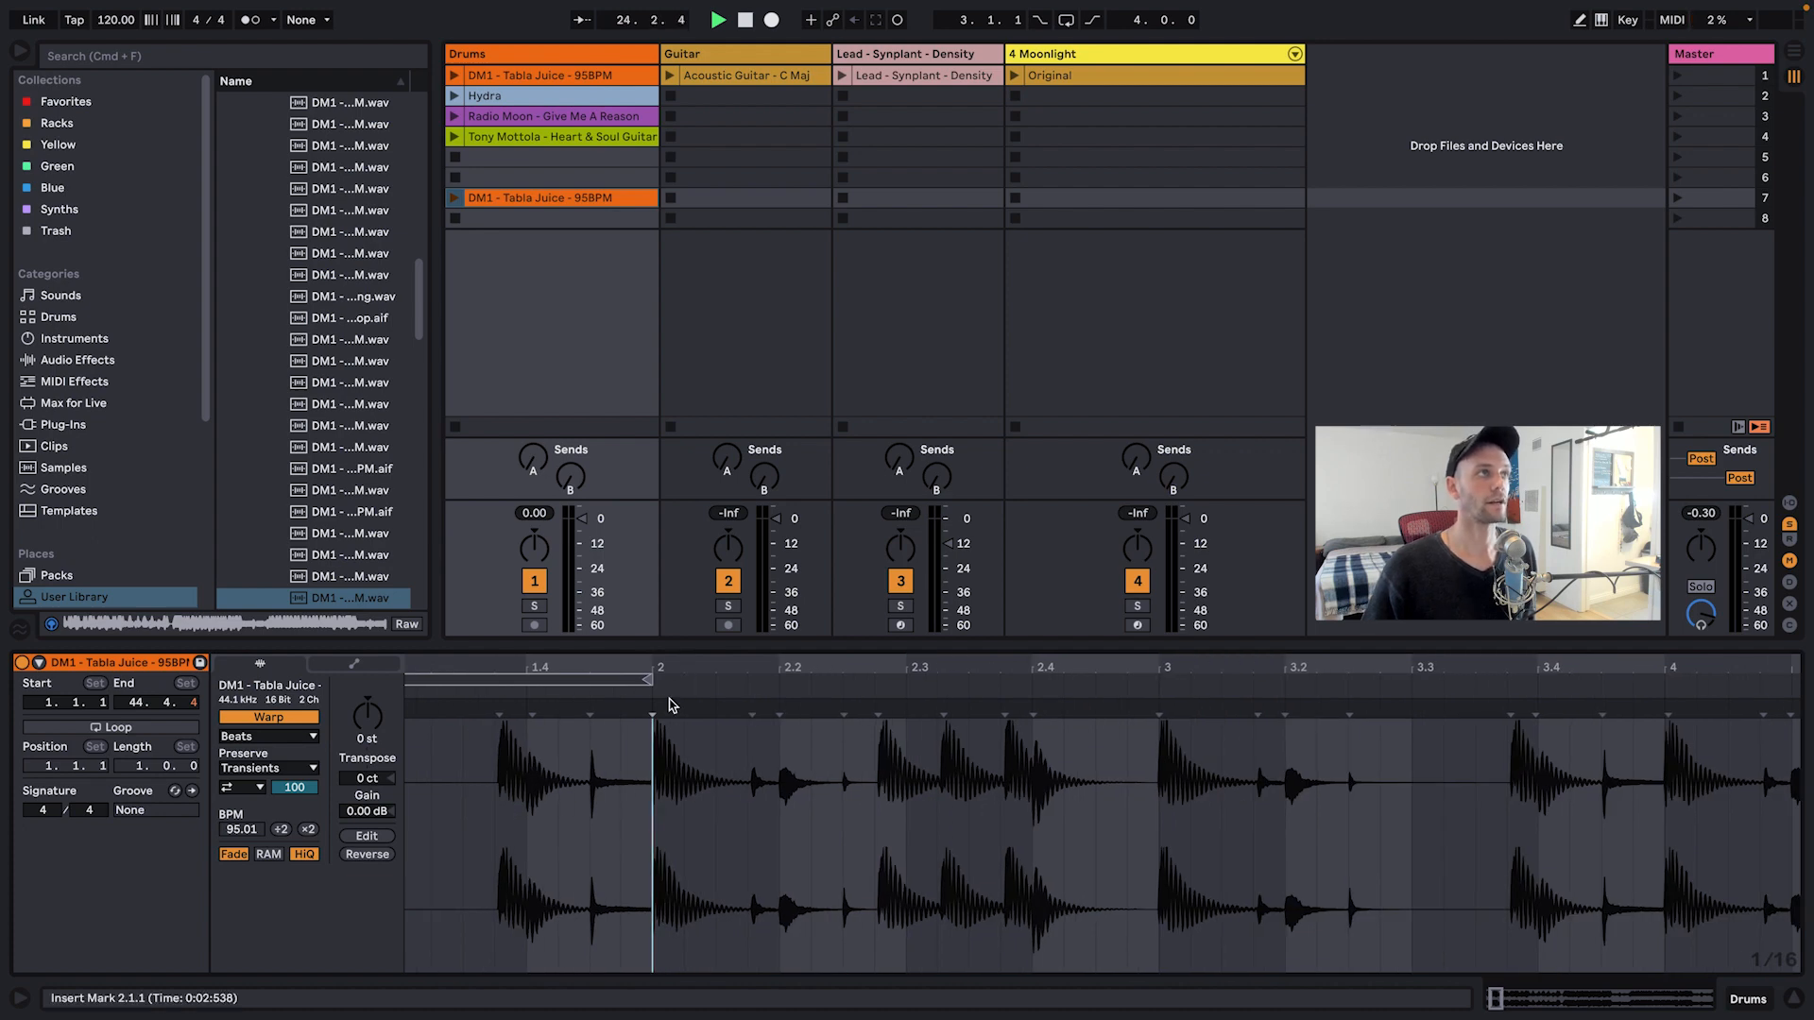
pyautogui.moveTo(1166, 669)
pyautogui.mouseDown()
pyautogui.moveTo(1167, 774)
pyautogui.moveTo(840, 659)
pyautogui.moveTo(834, 737)
pyautogui.moveTo(829, 714)
pyautogui.mouseUp()
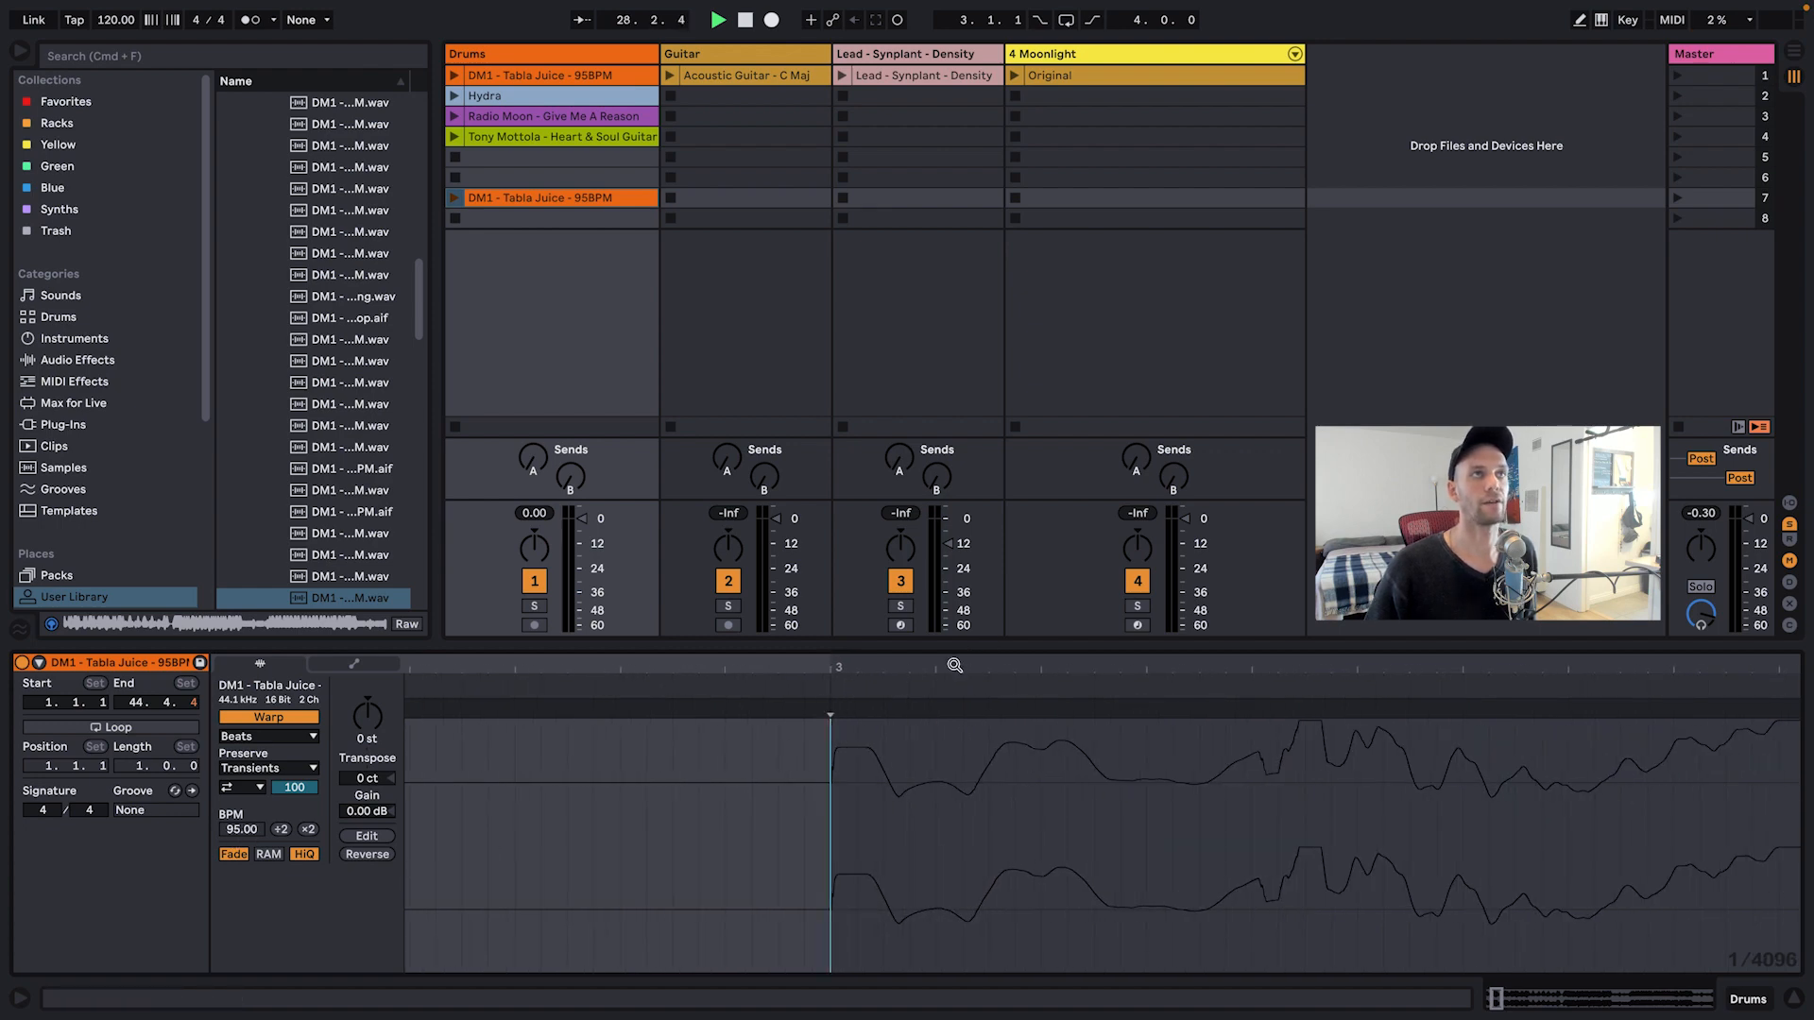
# Step: Examine how the transients line up with the grid around bar 29 and near the end of the clip
pyautogui.moveTo(954, 665); pyautogui.dragTo(472, 787)
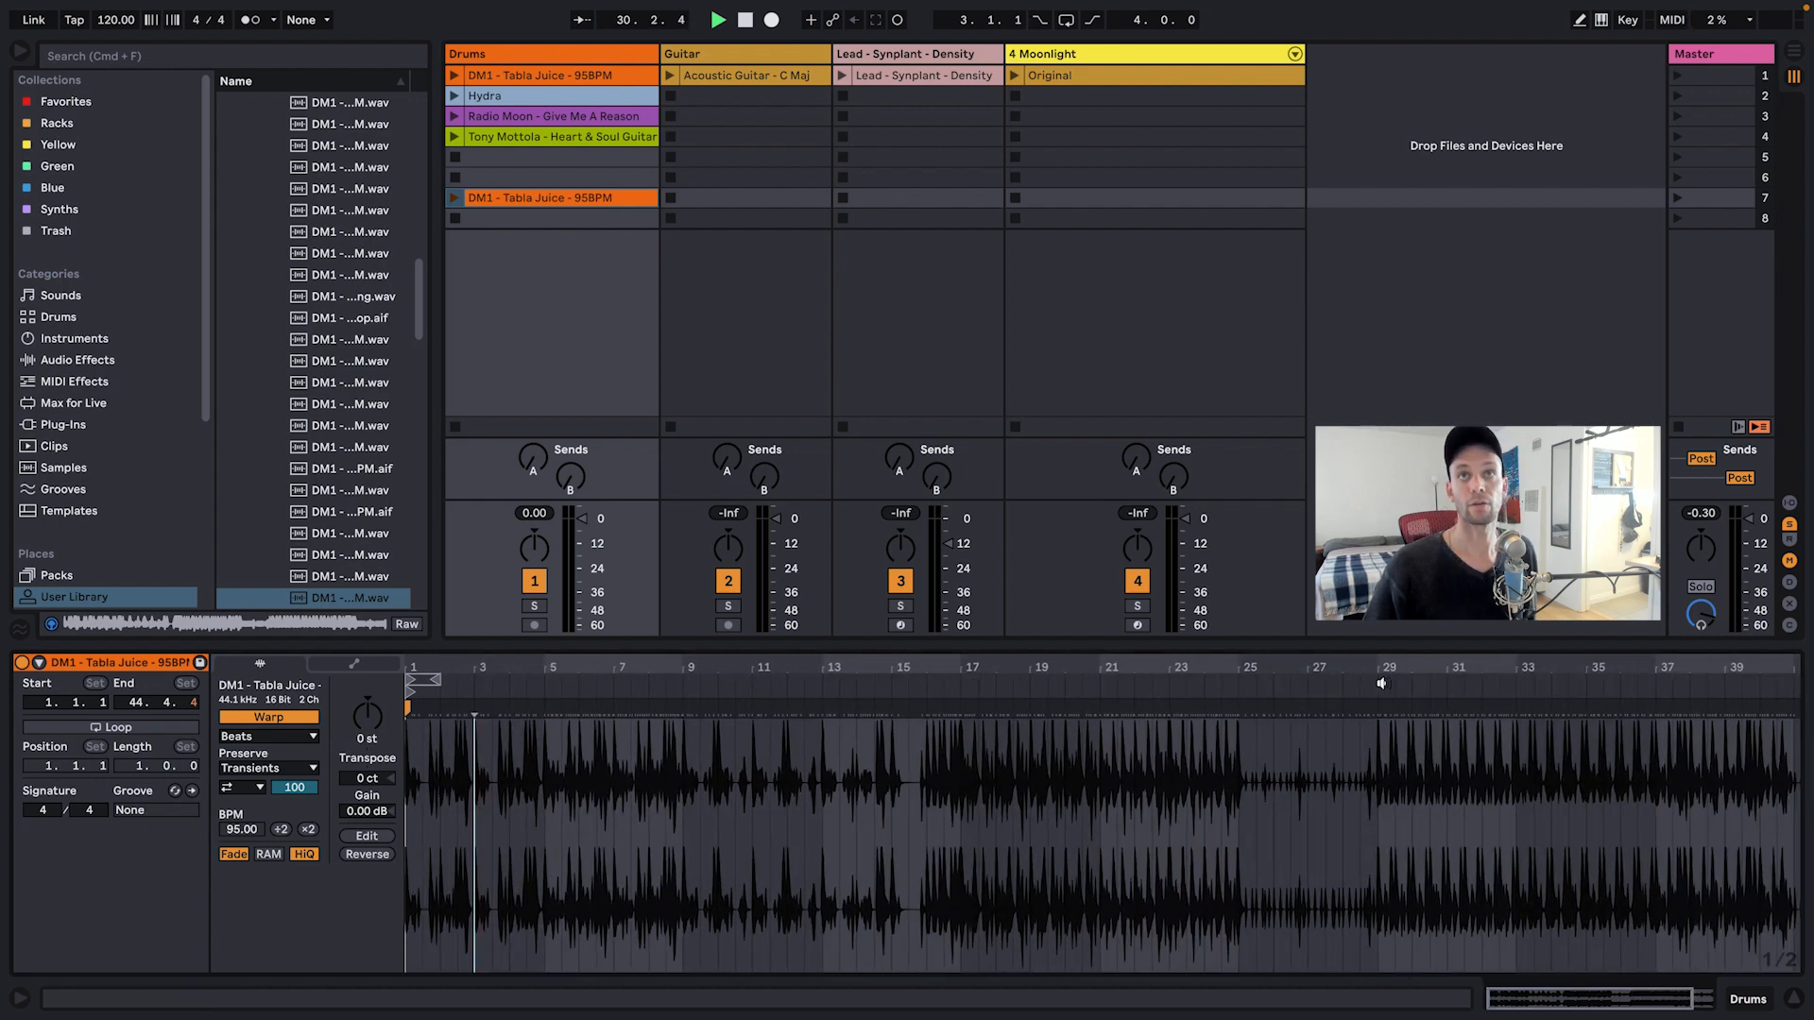
pyautogui.moveTo(1385, 666); pyautogui.dragTo(1328, 677)
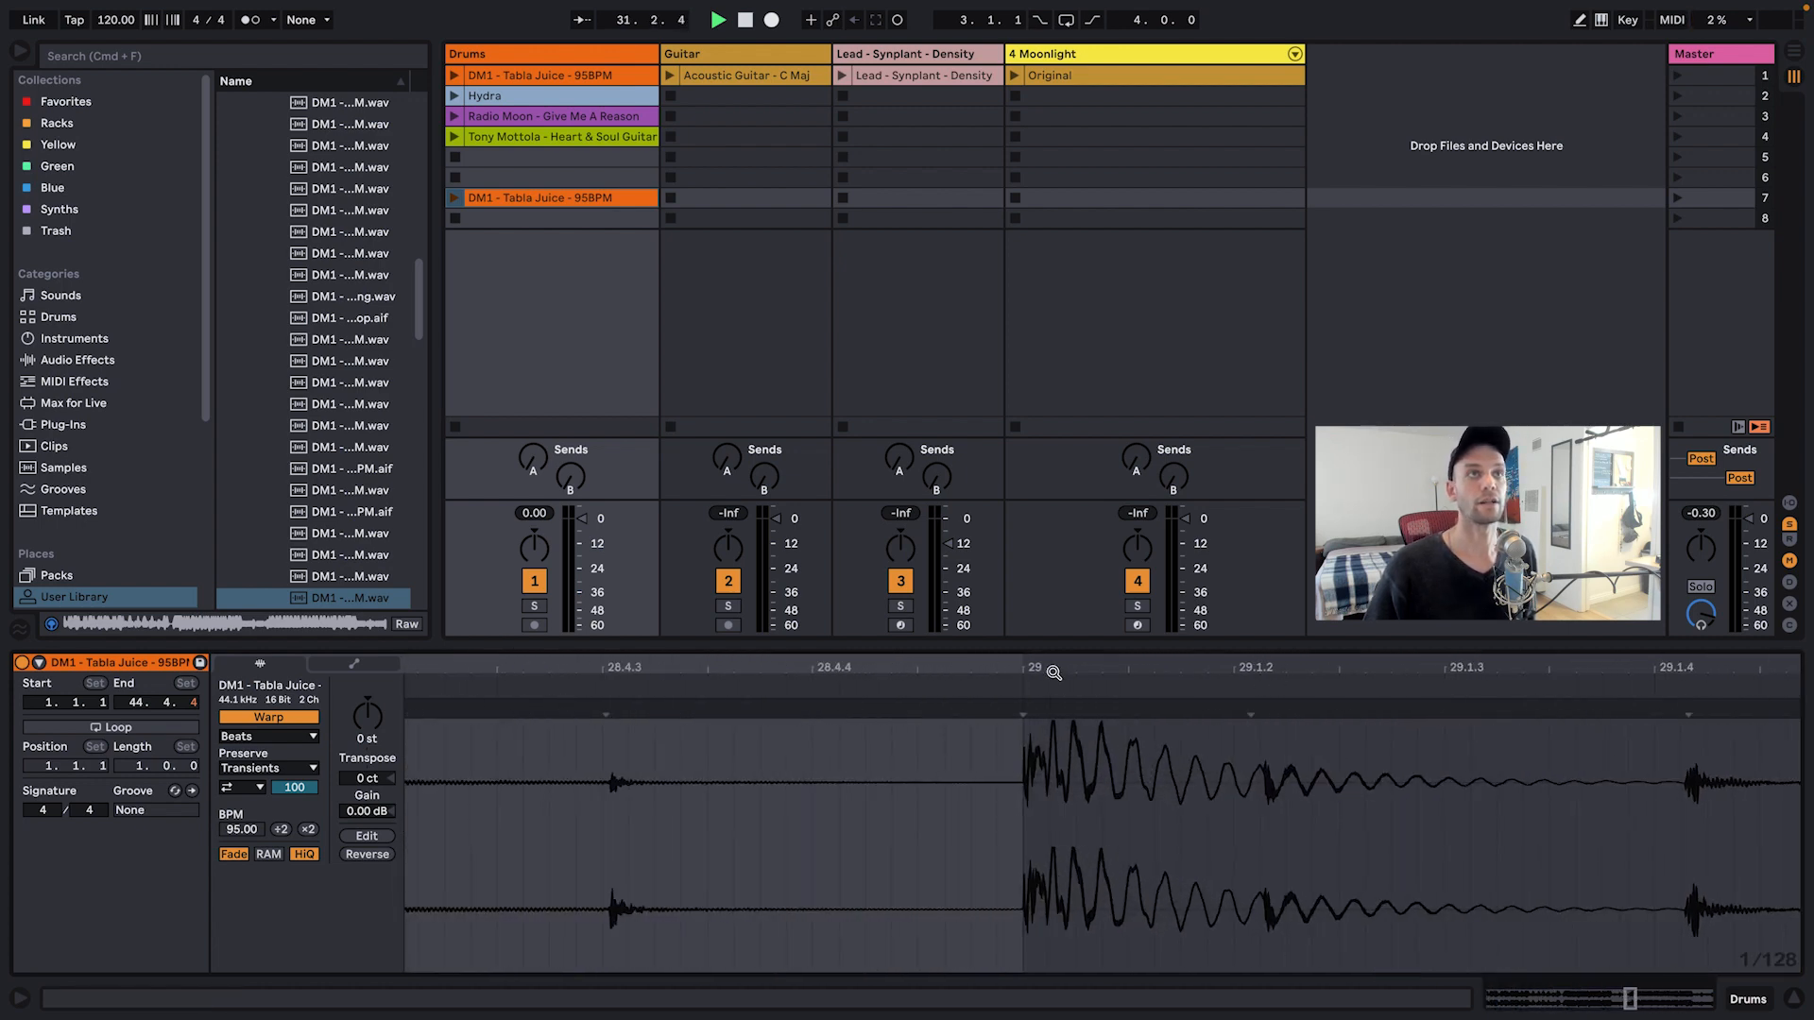
pyautogui.moveTo(1022, 669)
pyautogui.mouseDown()
pyautogui.moveTo(1022, 747)
pyautogui.moveTo(1023, 667)
pyautogui.mouseUp()
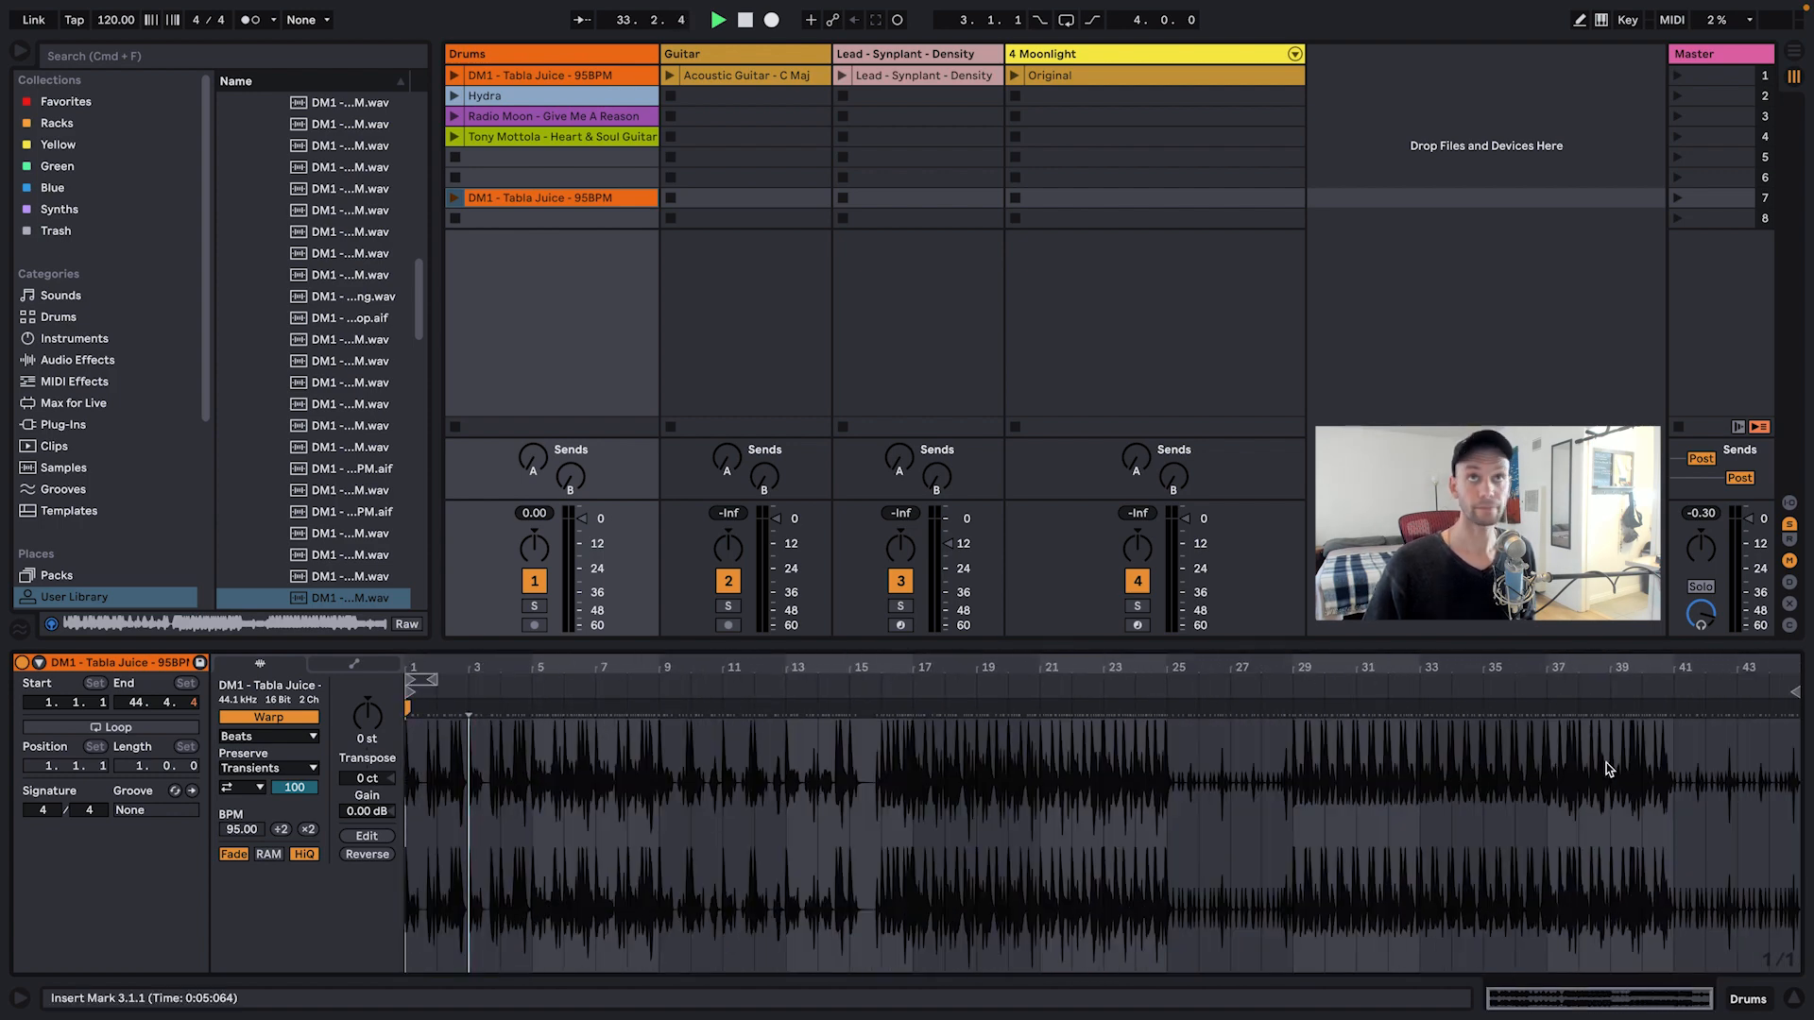
pyautogui.moveTo(1688, 669); pyautogui.dragTo(1687, 724)
pyautogui.moveTo(820, 672); pyautogui.dragTo(820, 624)
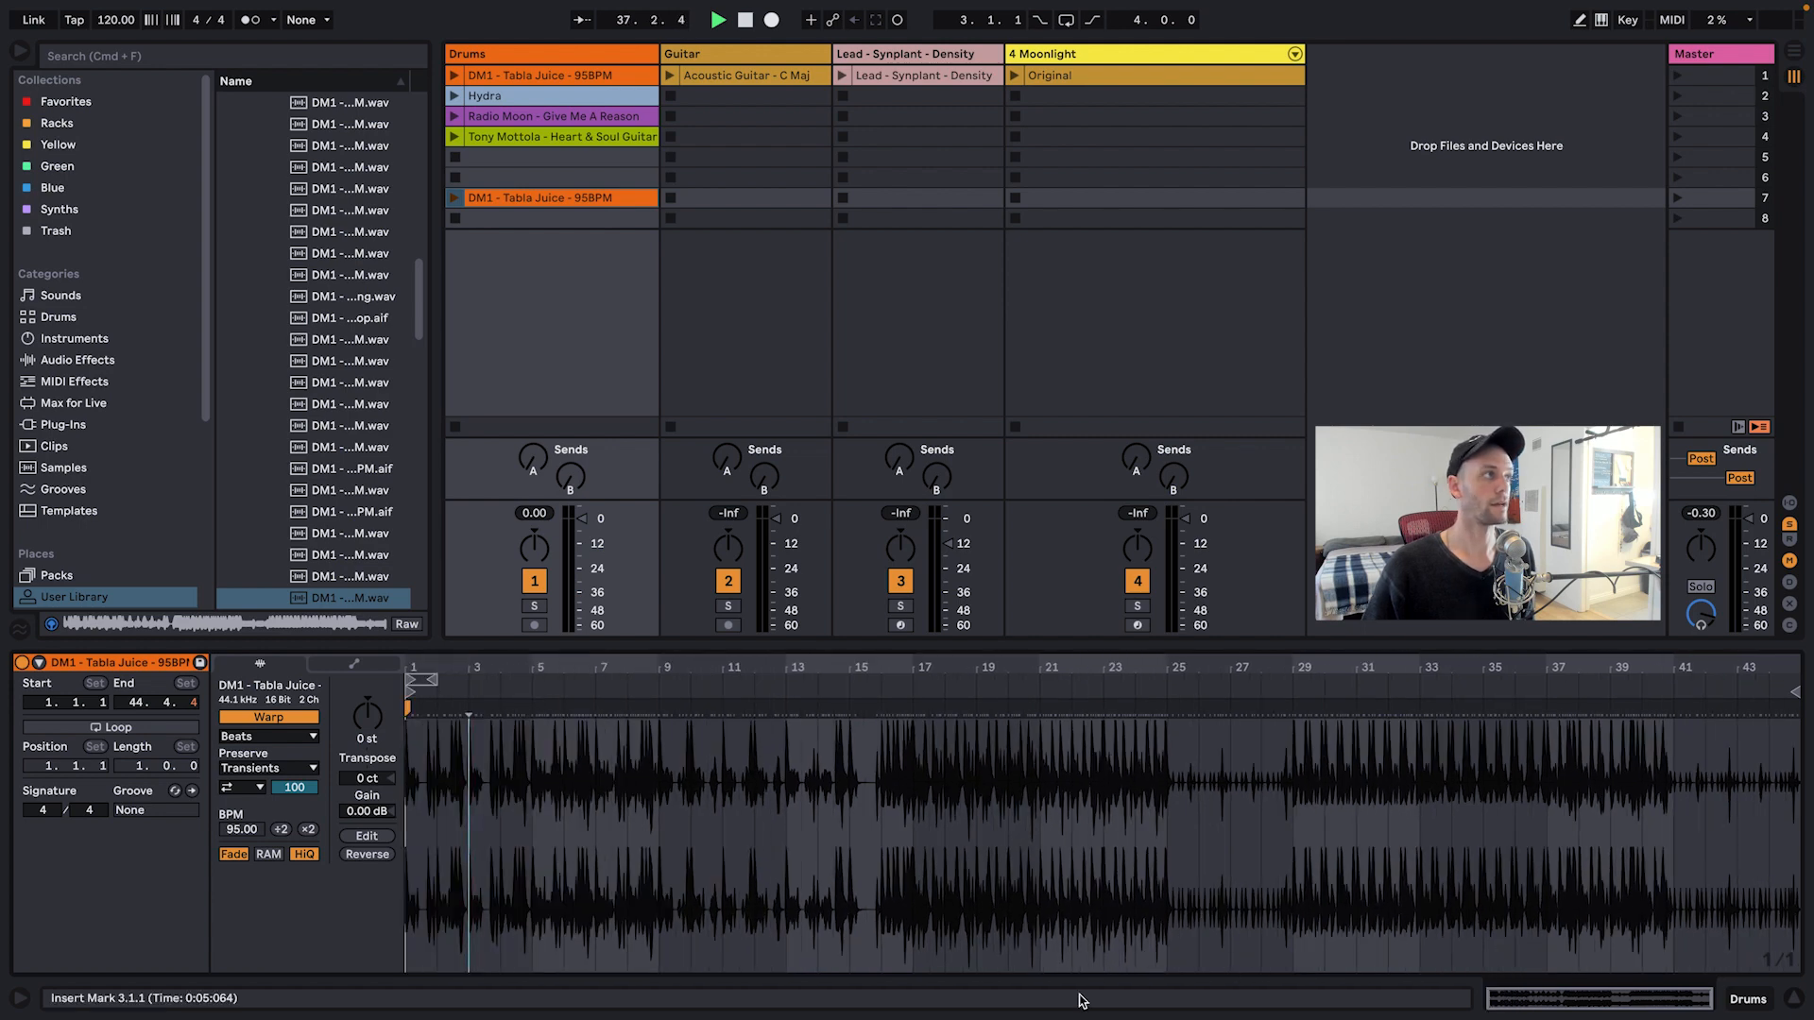
# Step: Set the project tempo to 95 BPM and audition the slot 7 Tabla Juice clip briefly
pyautogui.moveTo(104, 25); pyautogui.dragTo(104, 21)
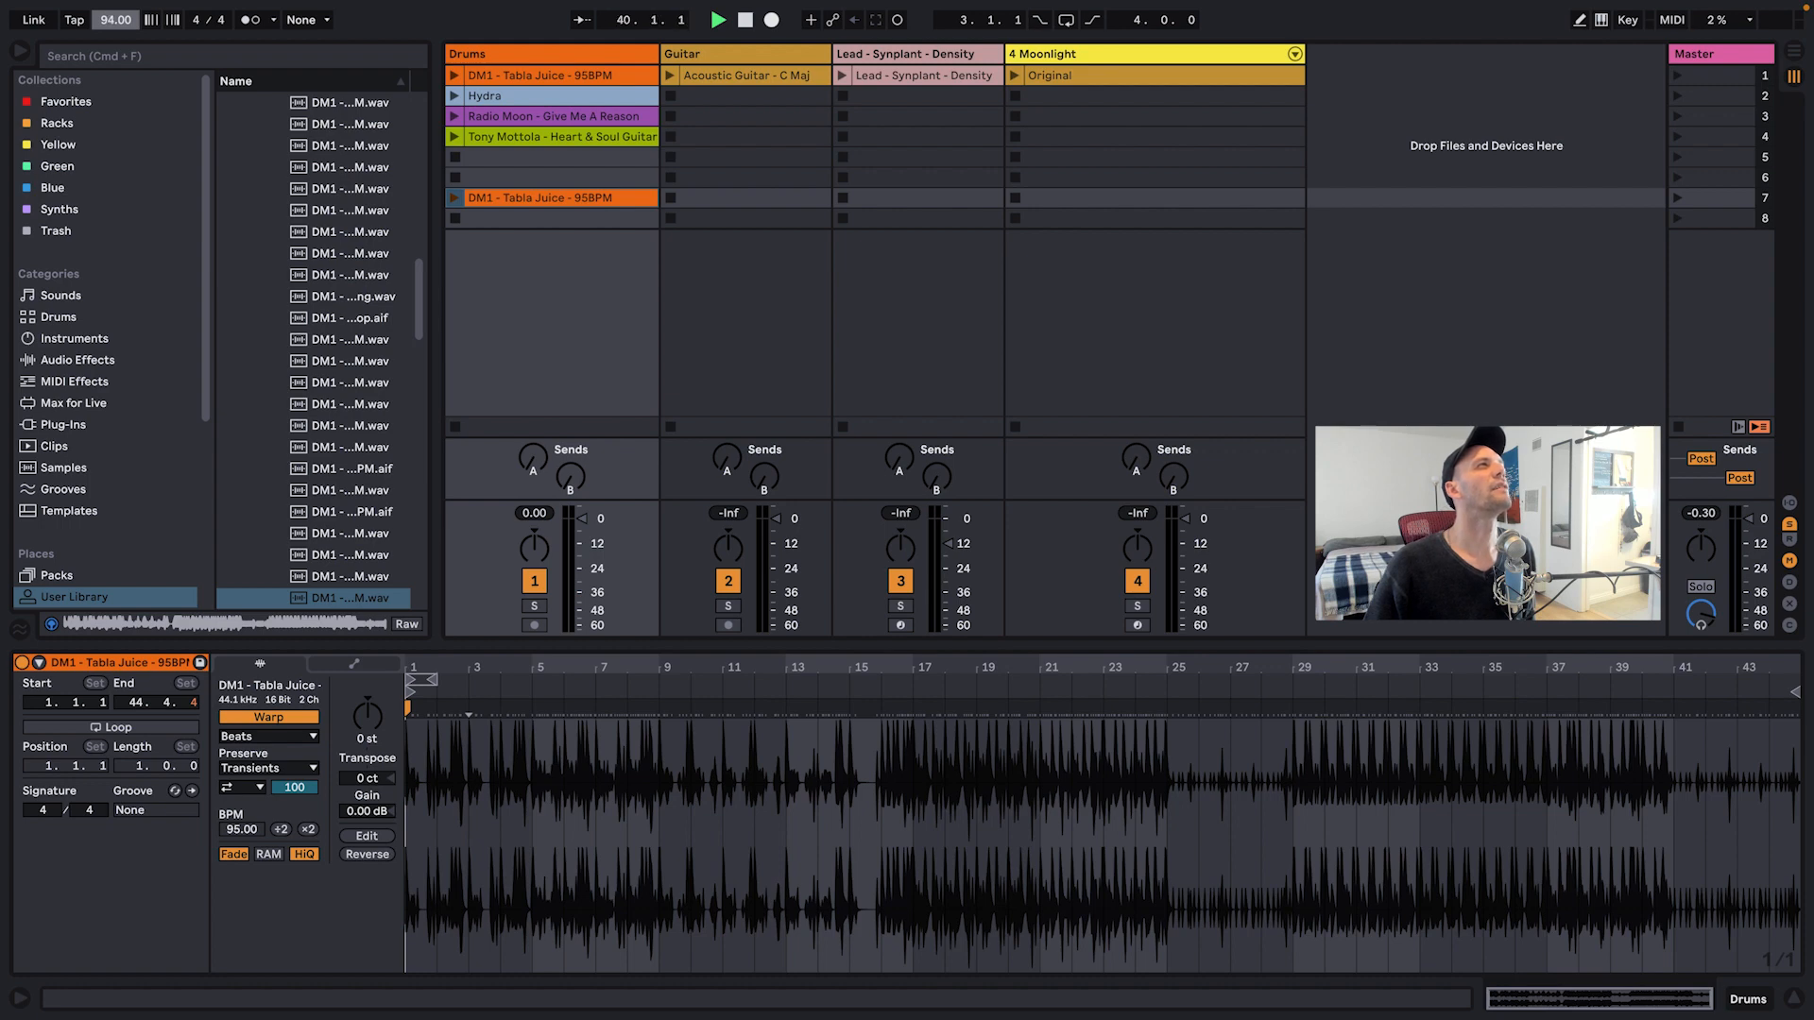
pyautogui.click(453, 198)
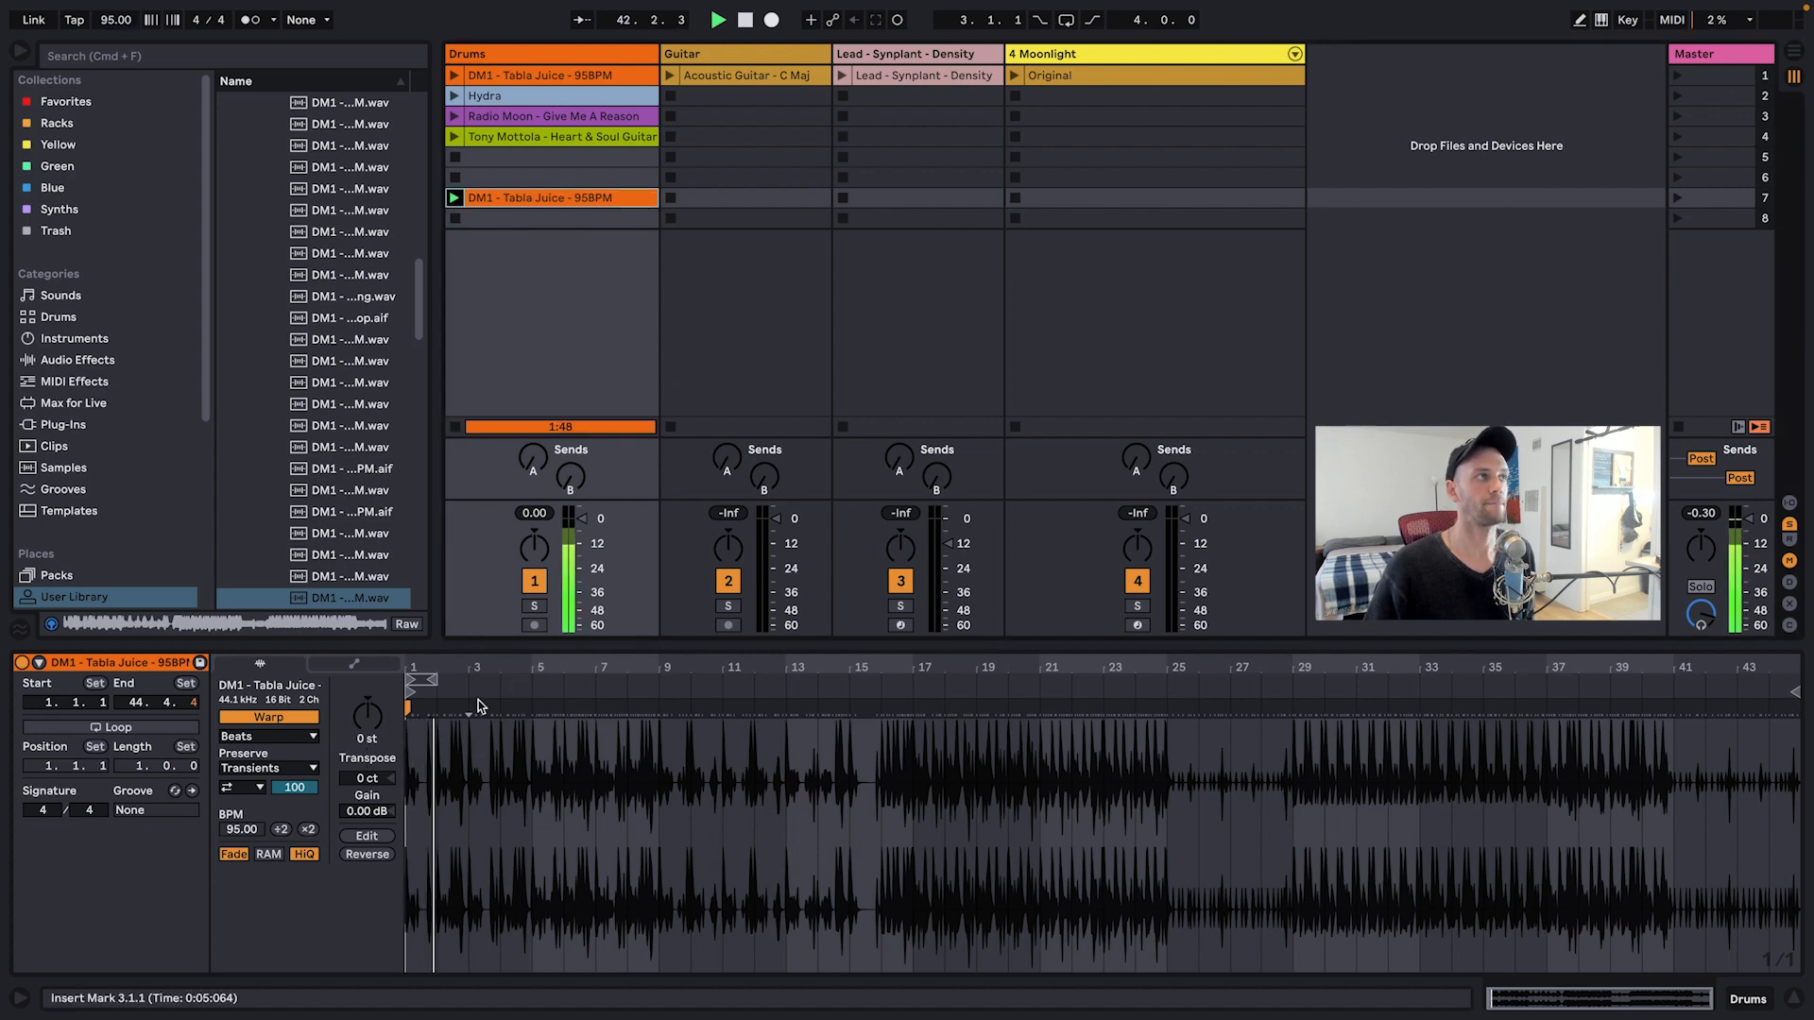
pyautogui.click(455, 427)
# Step: Examine the available warp modes and the Preserve resolutions of Beats mode, keeping the clip on Beats and Transients
pyautogui.moveTo(510, 675); pyautogui.dragTo(510, 822)
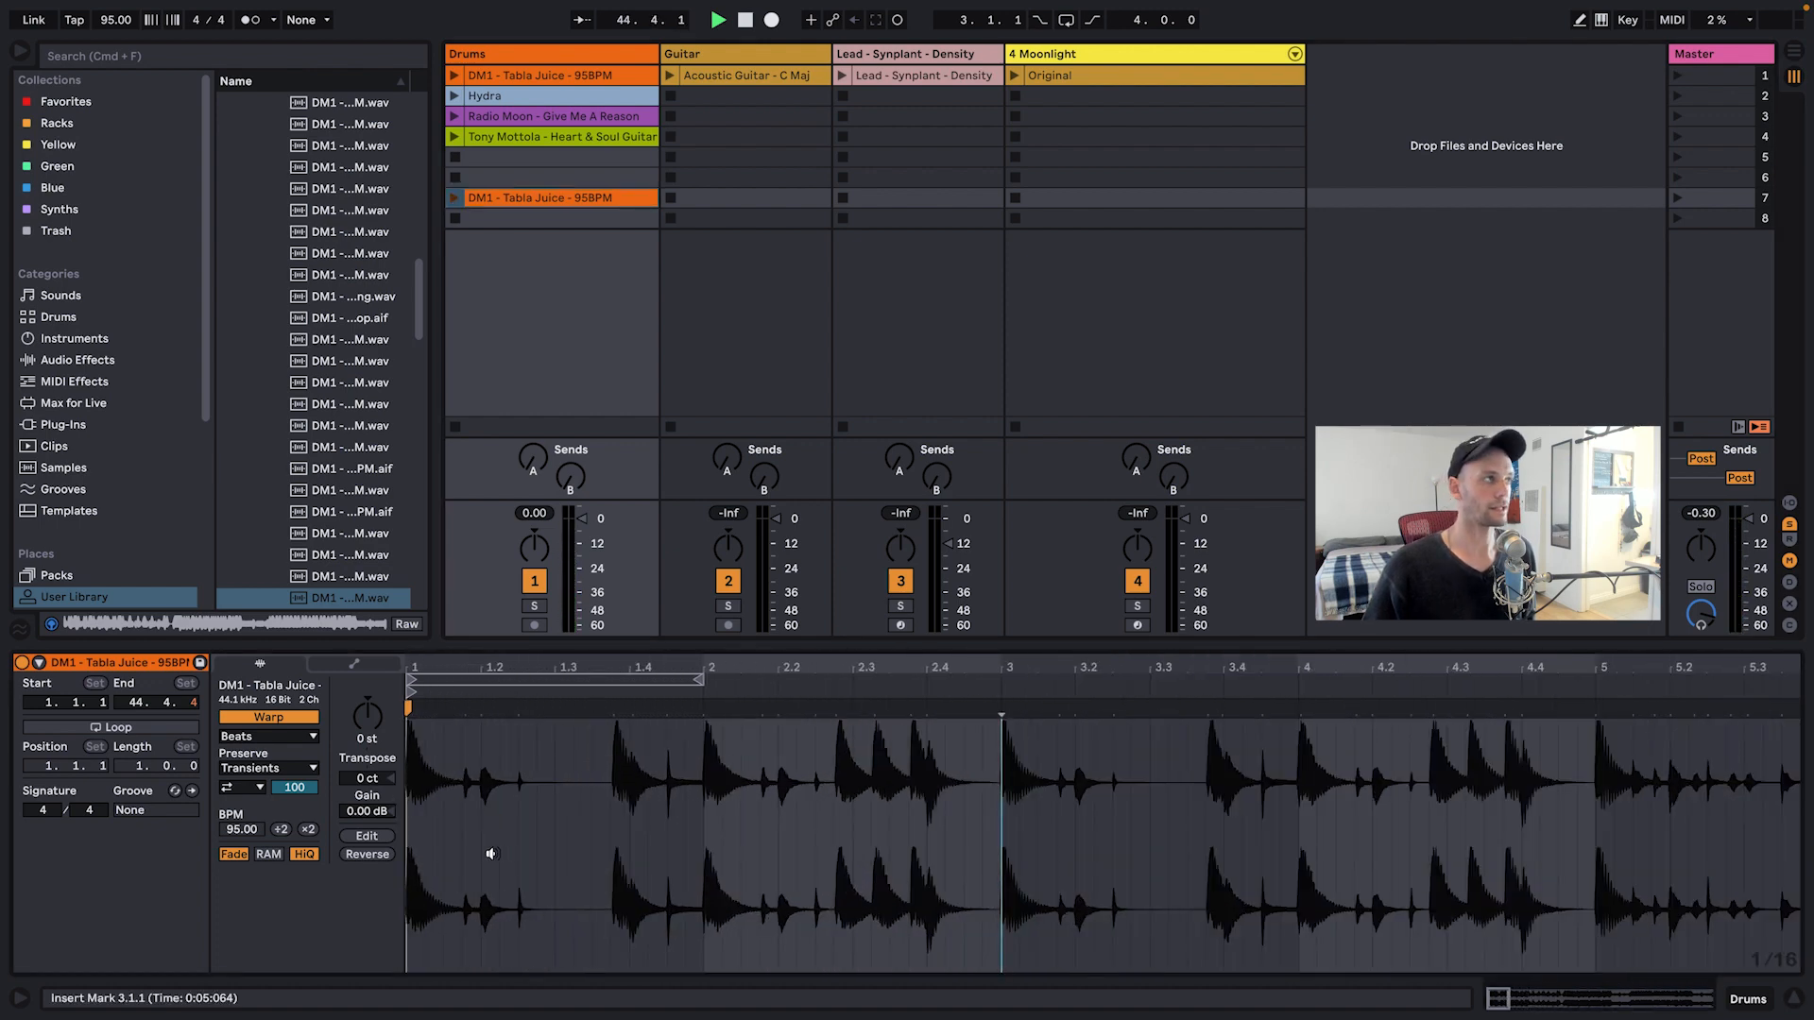
pyautogui.click(268, 737)
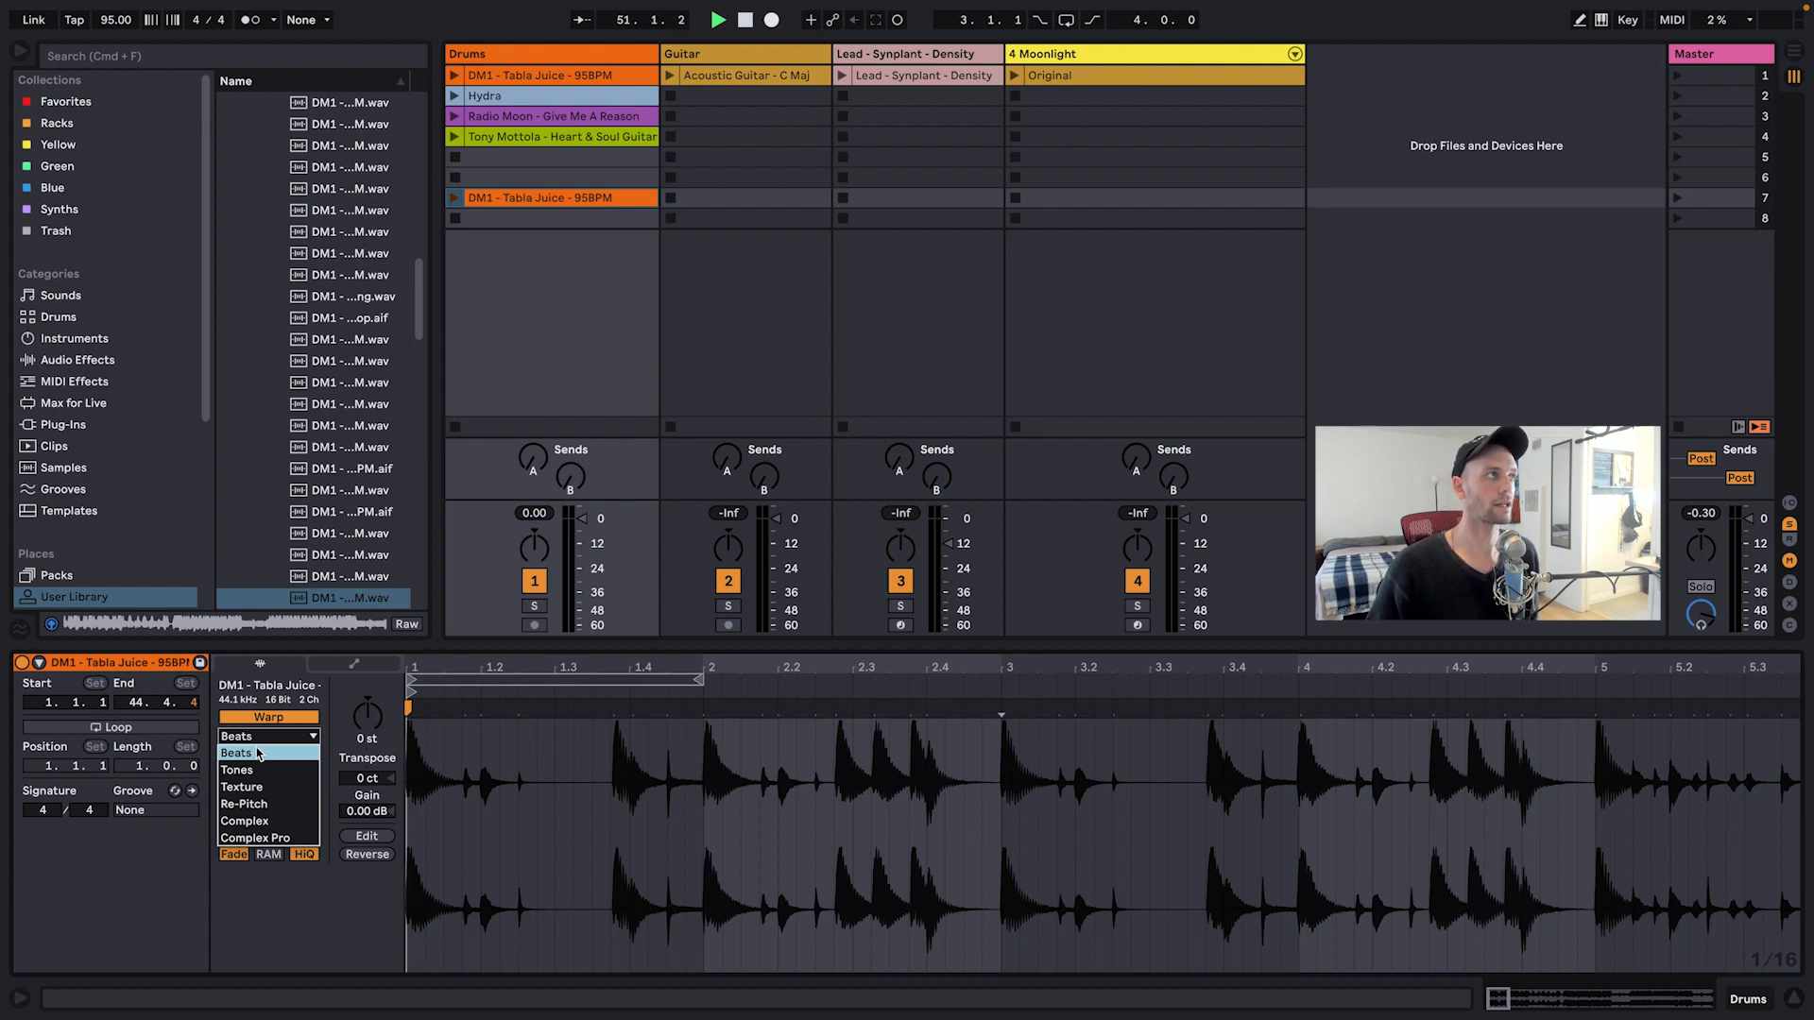
pyautogui.click(257, 754)
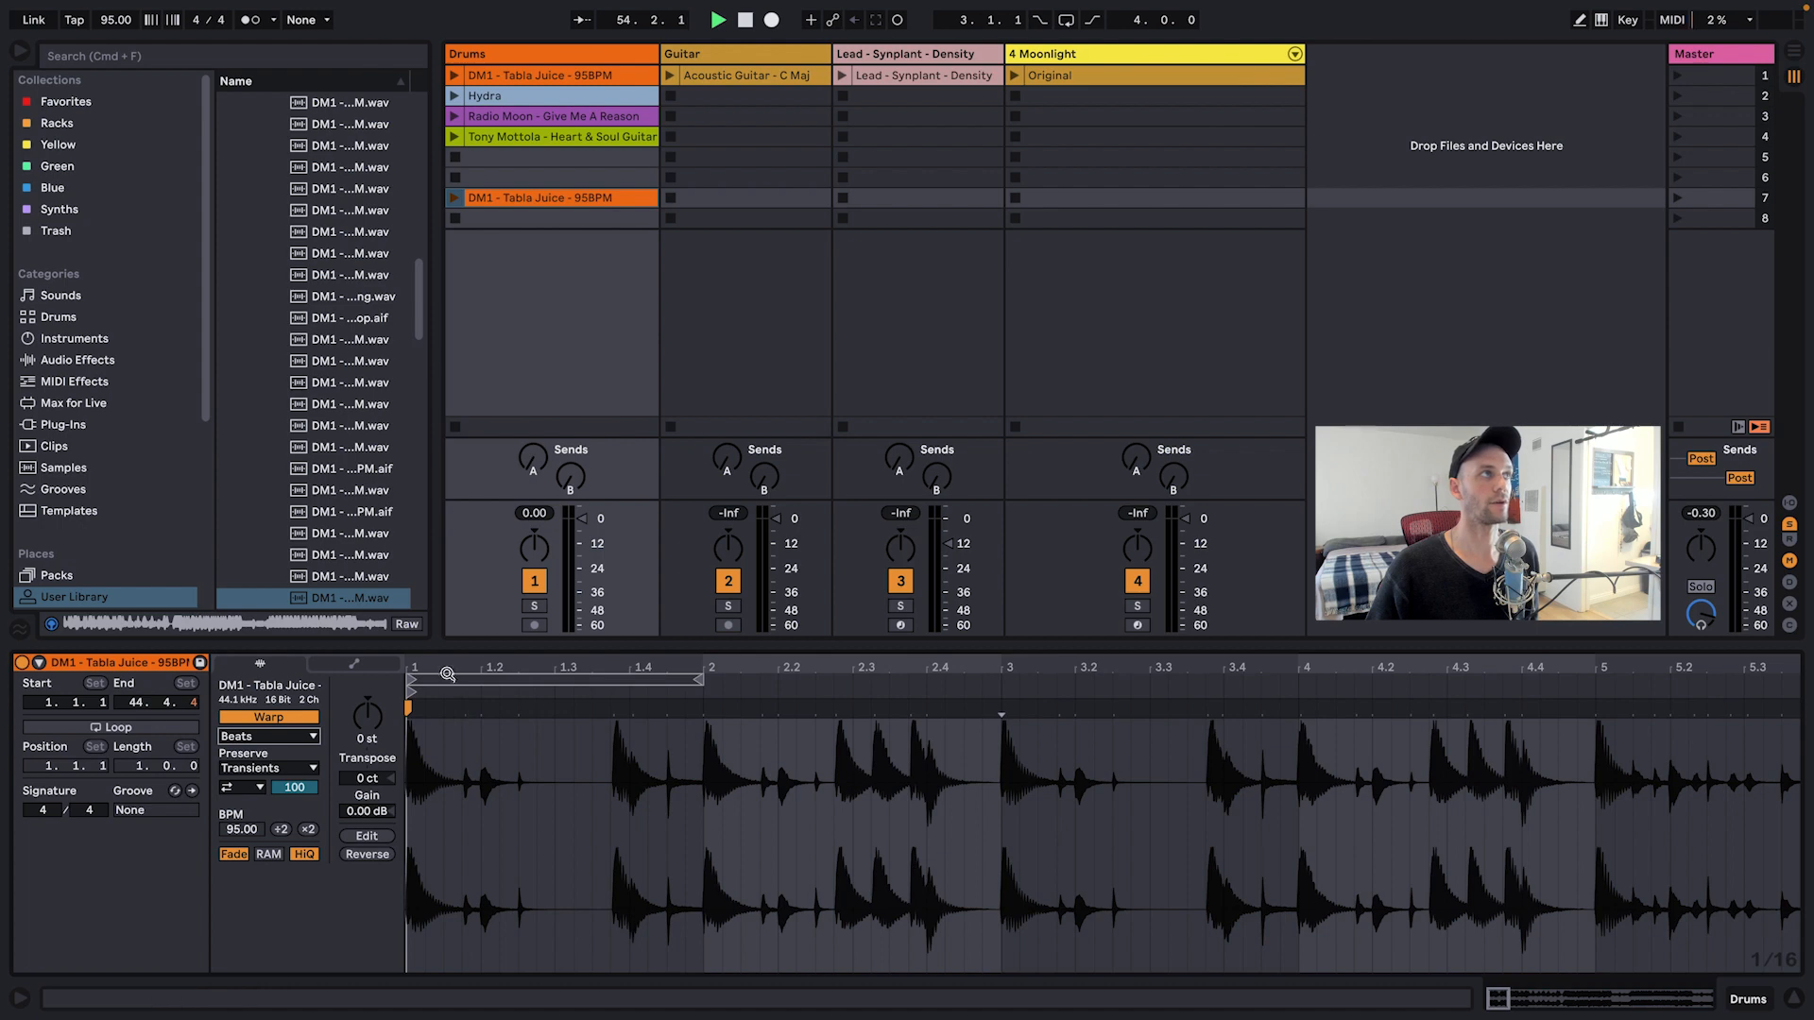
pyautogui.moveTo(445, 672); pyautogui.dragTo(483, 715)
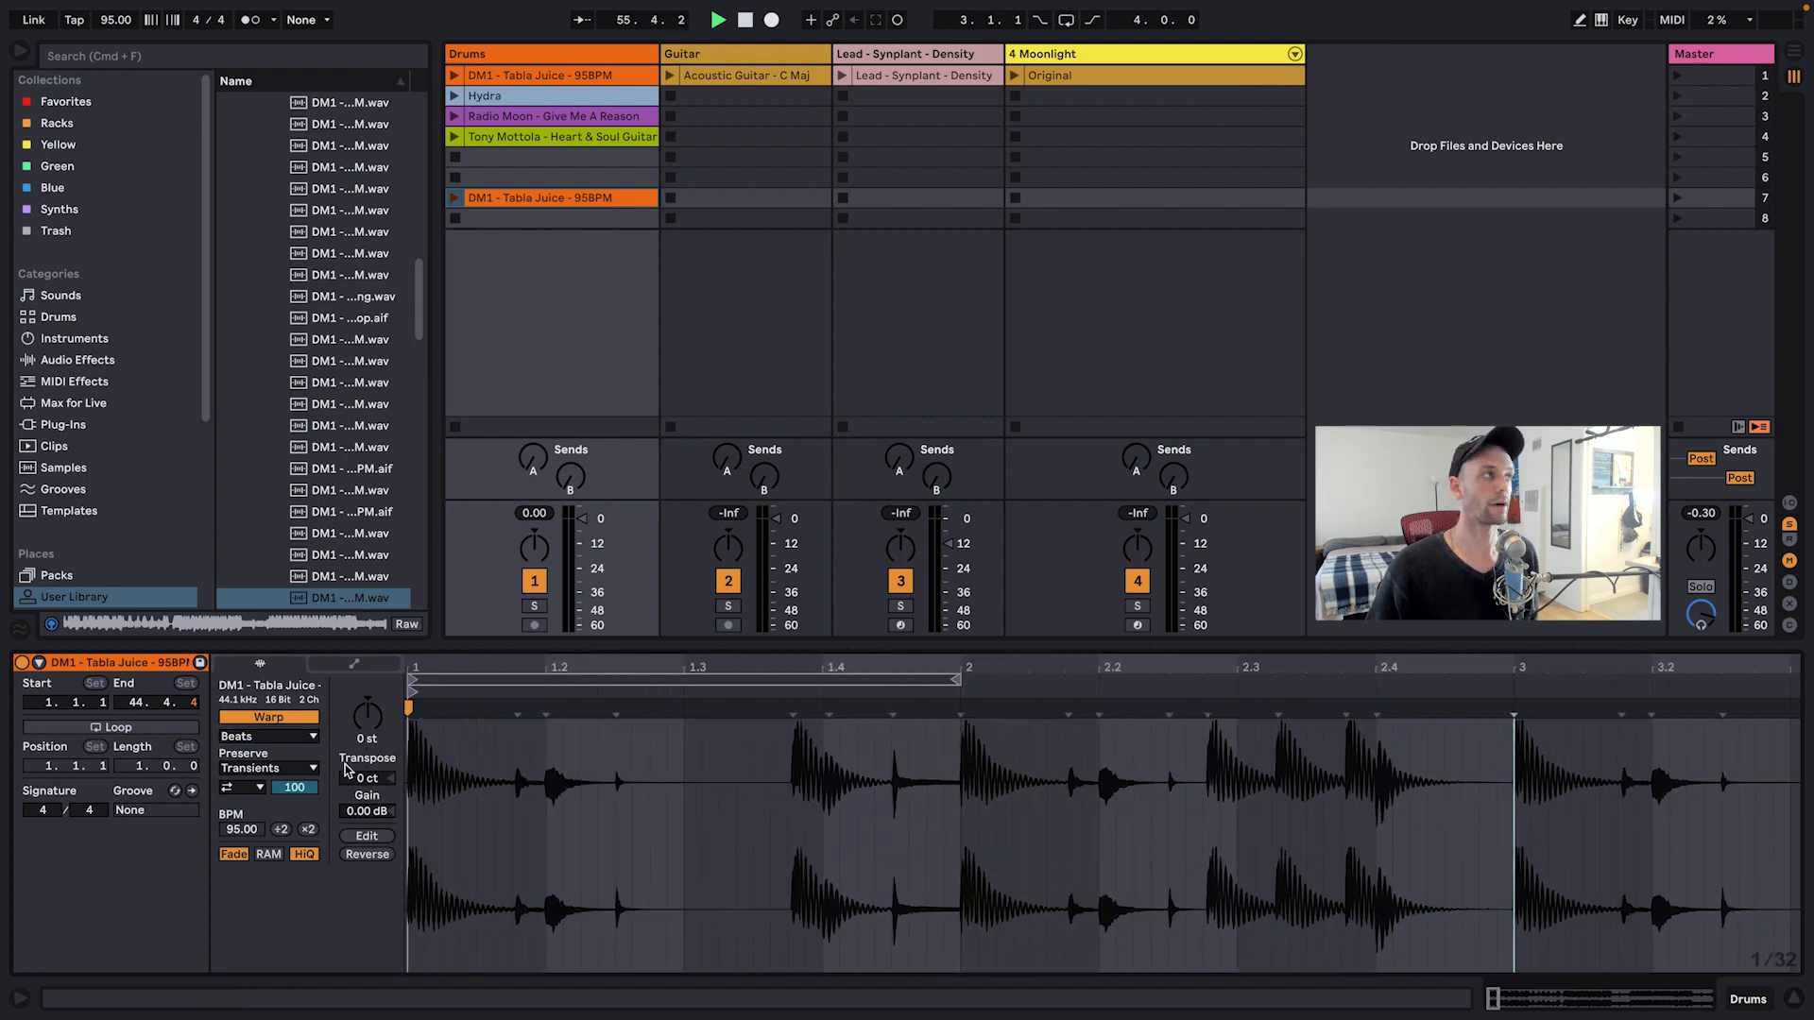
pyautogui.click(253, 769)
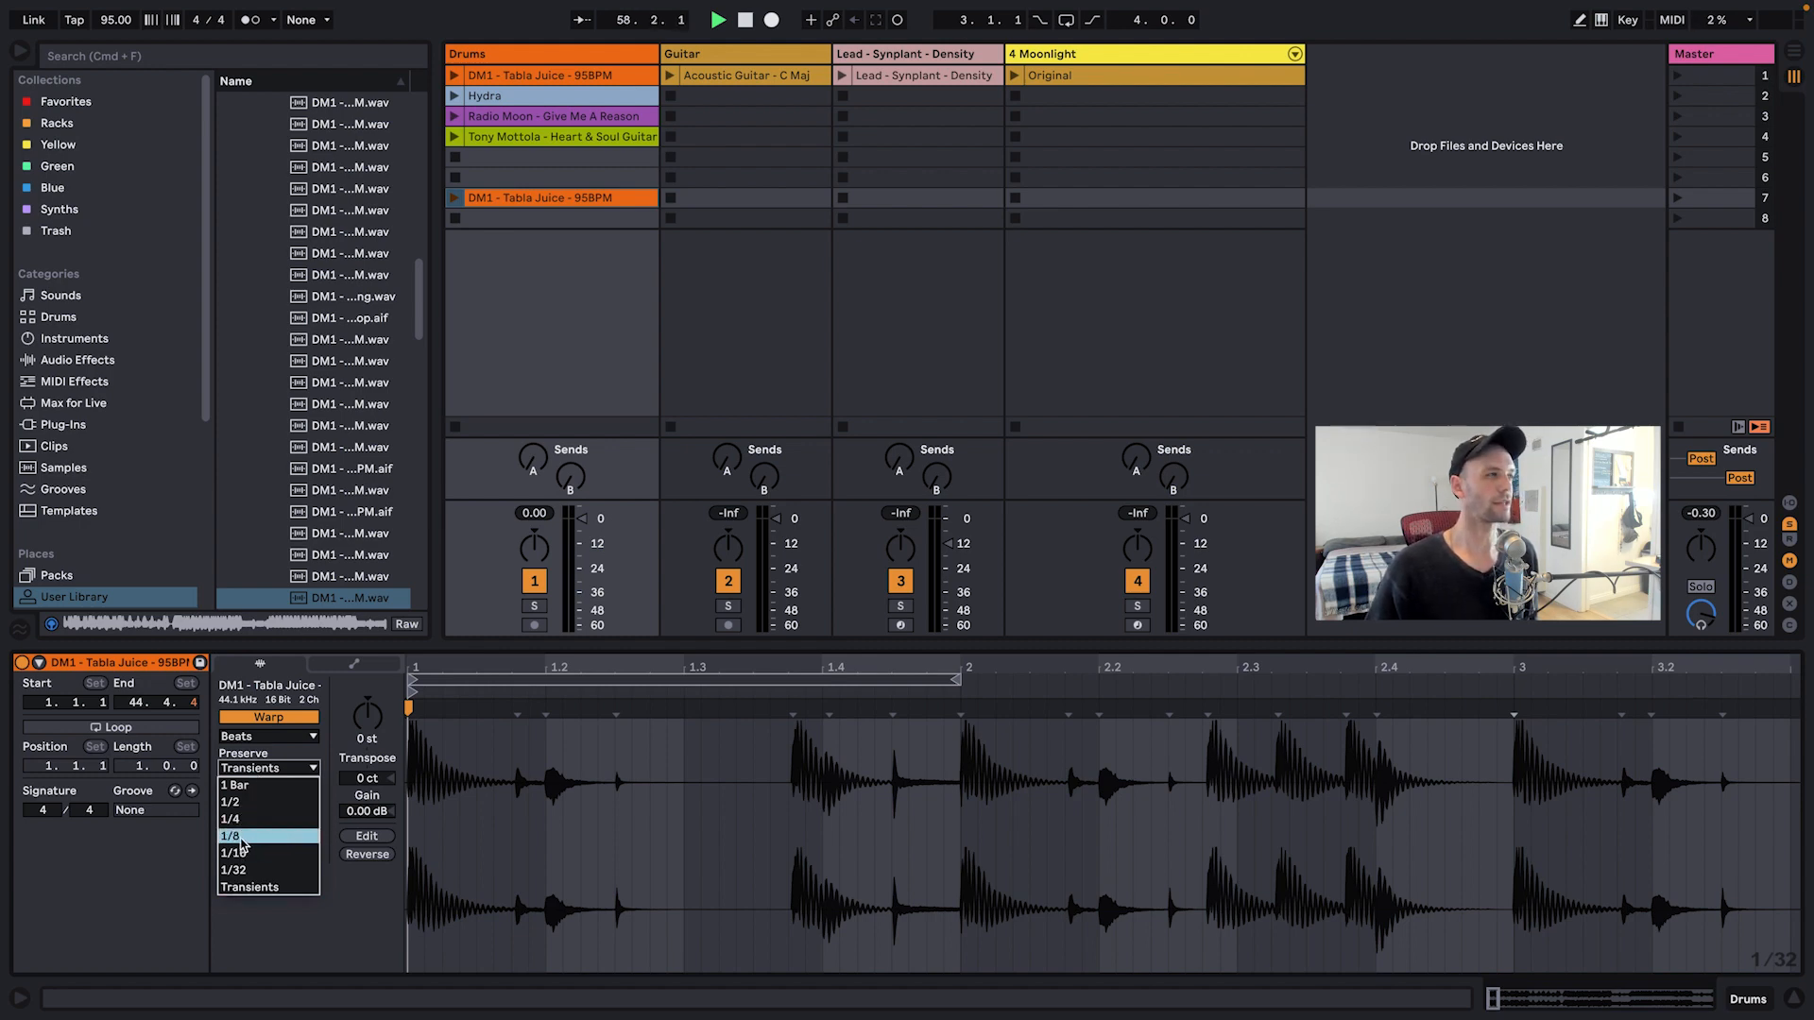
pyautogui.click(664, 813)
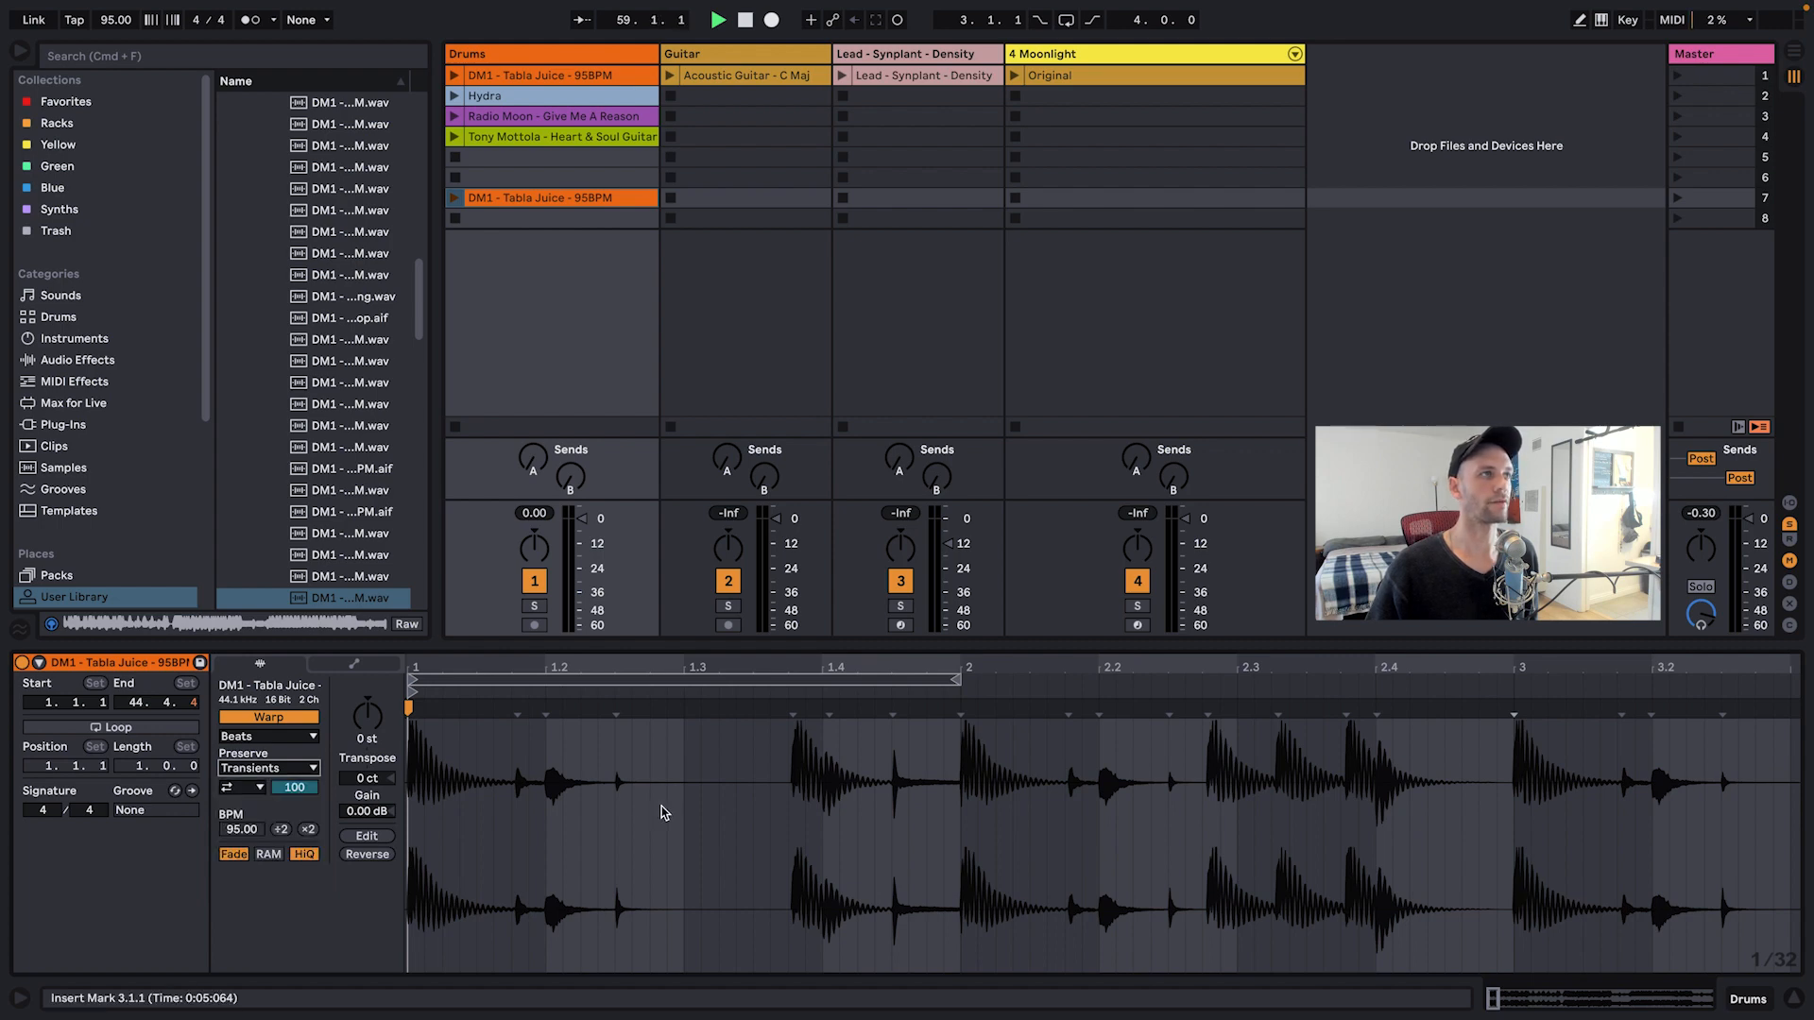
pyautogui.click(279, 739)
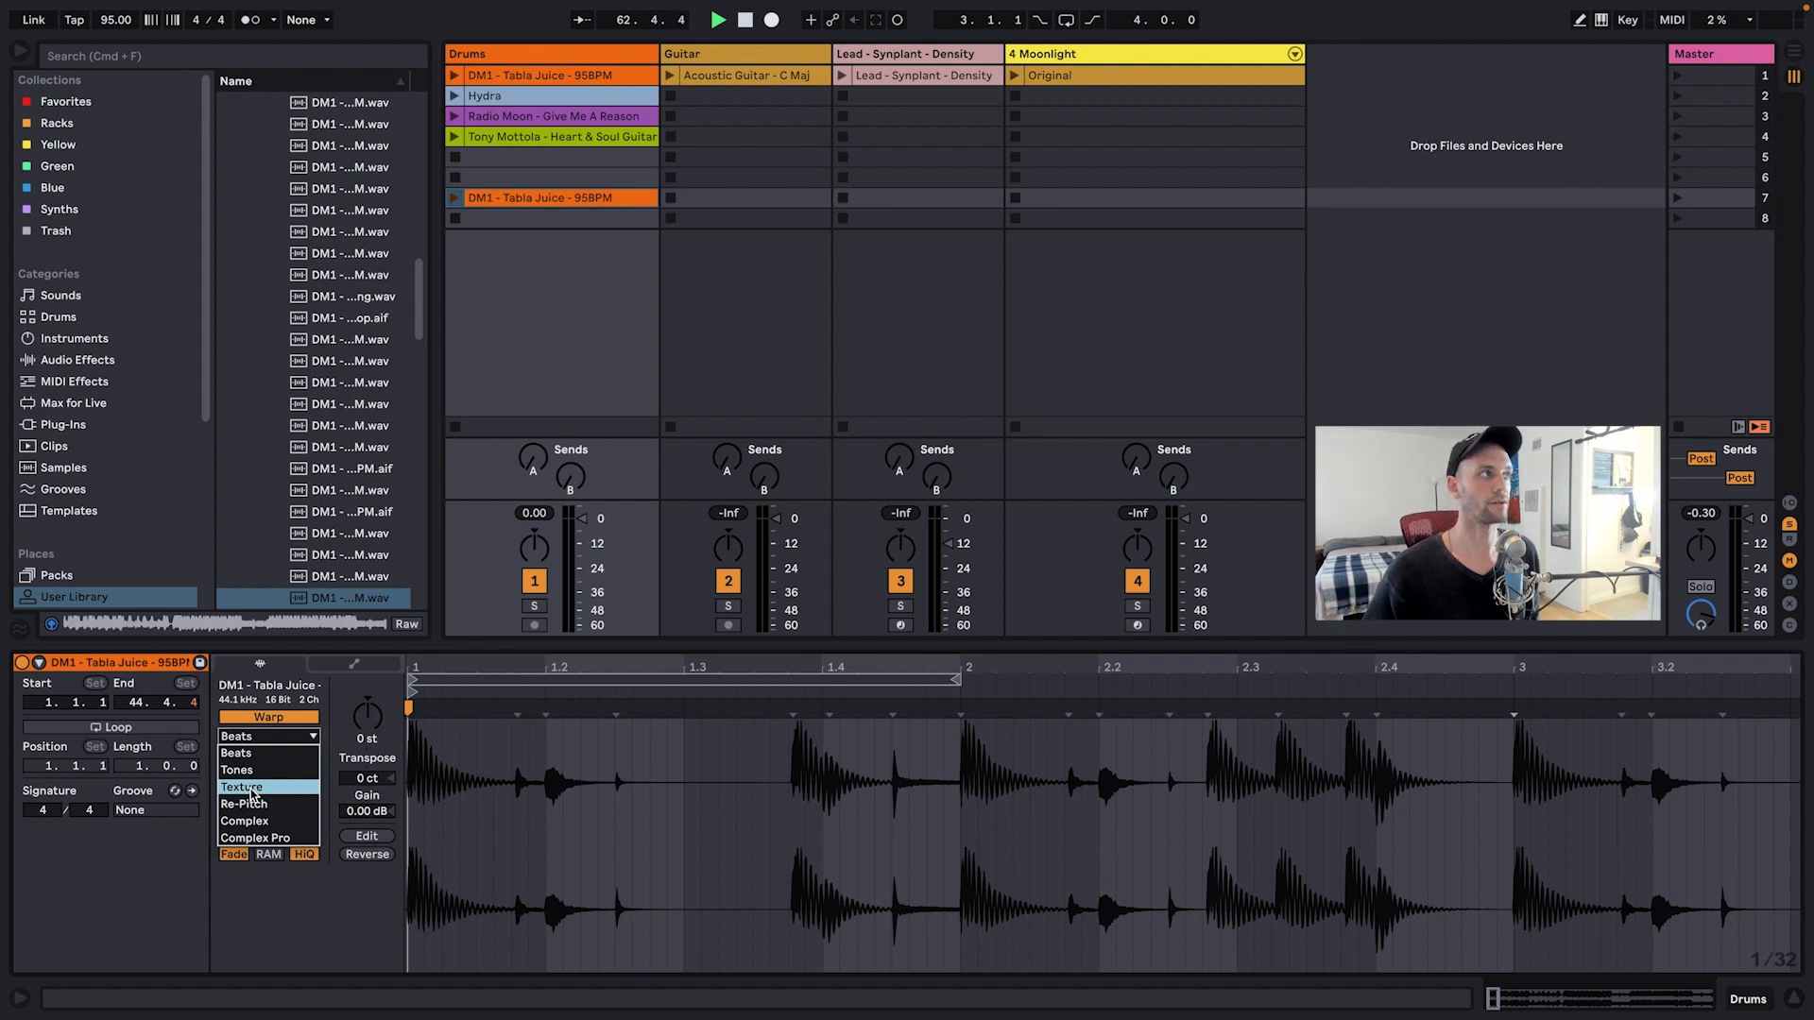
pyautogui.click(616, 867)
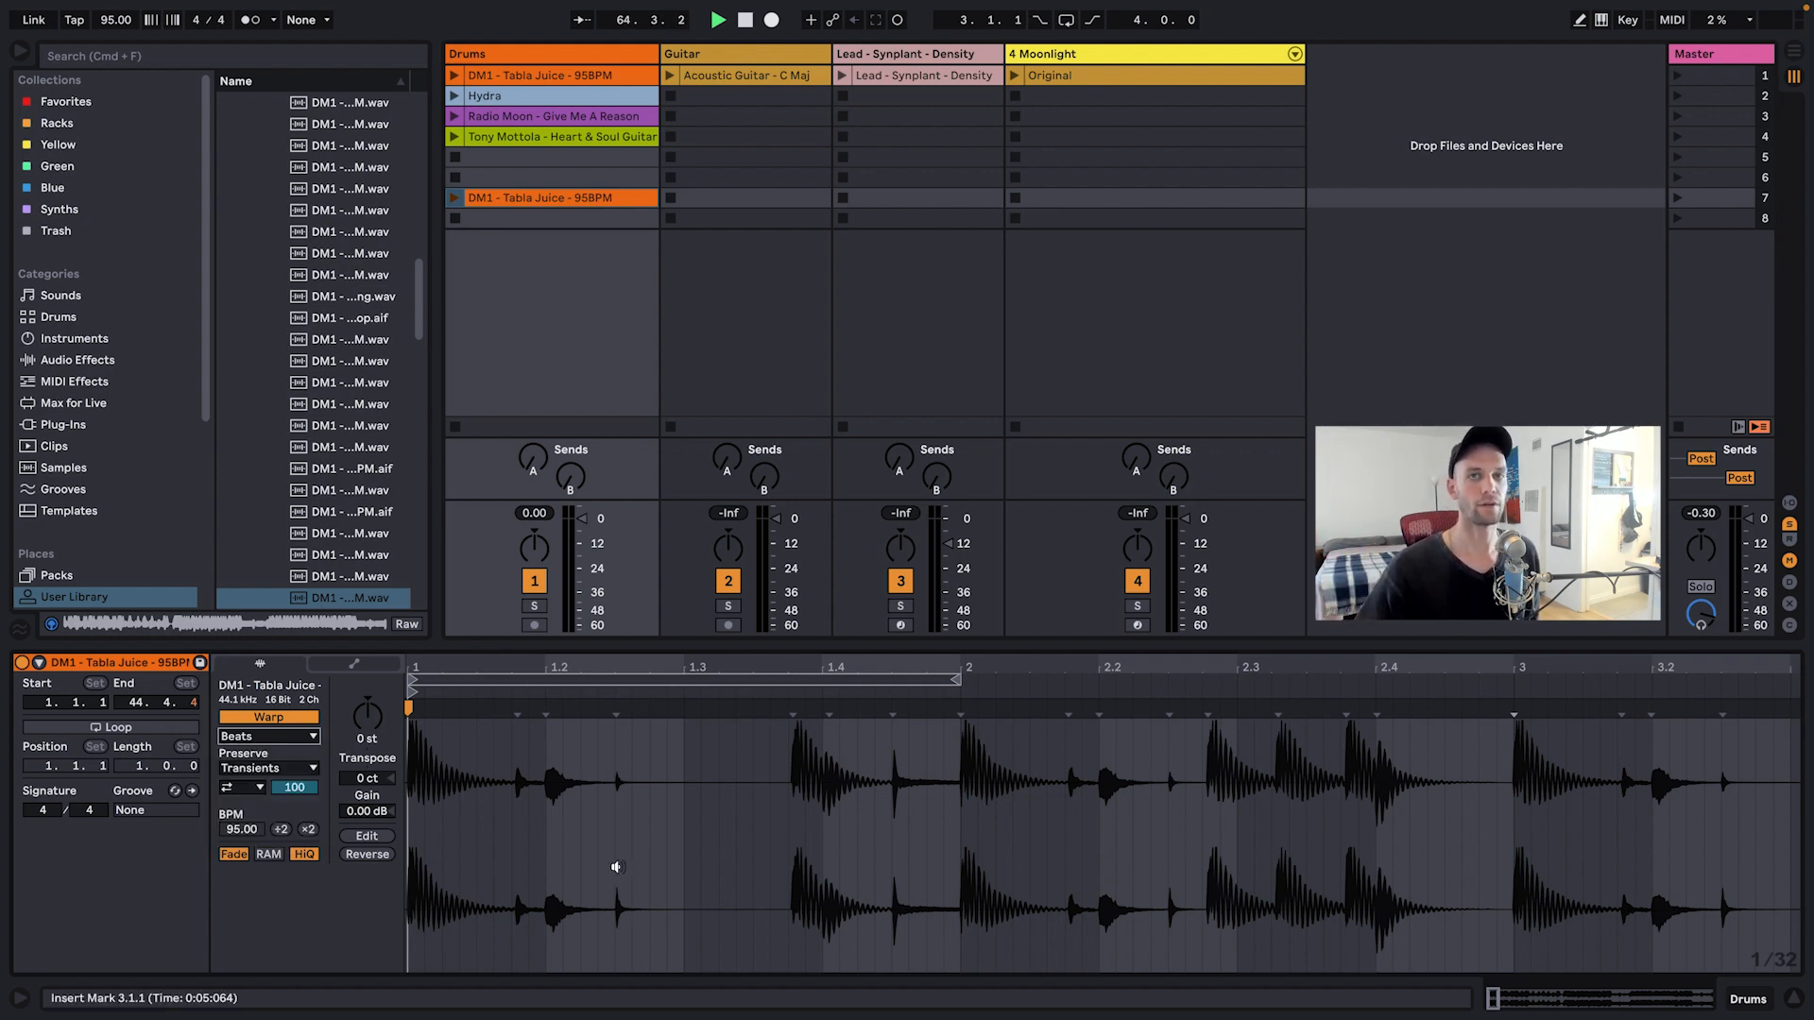
pyautogui.click(253, 769)
pyautogui.click(252, 773)
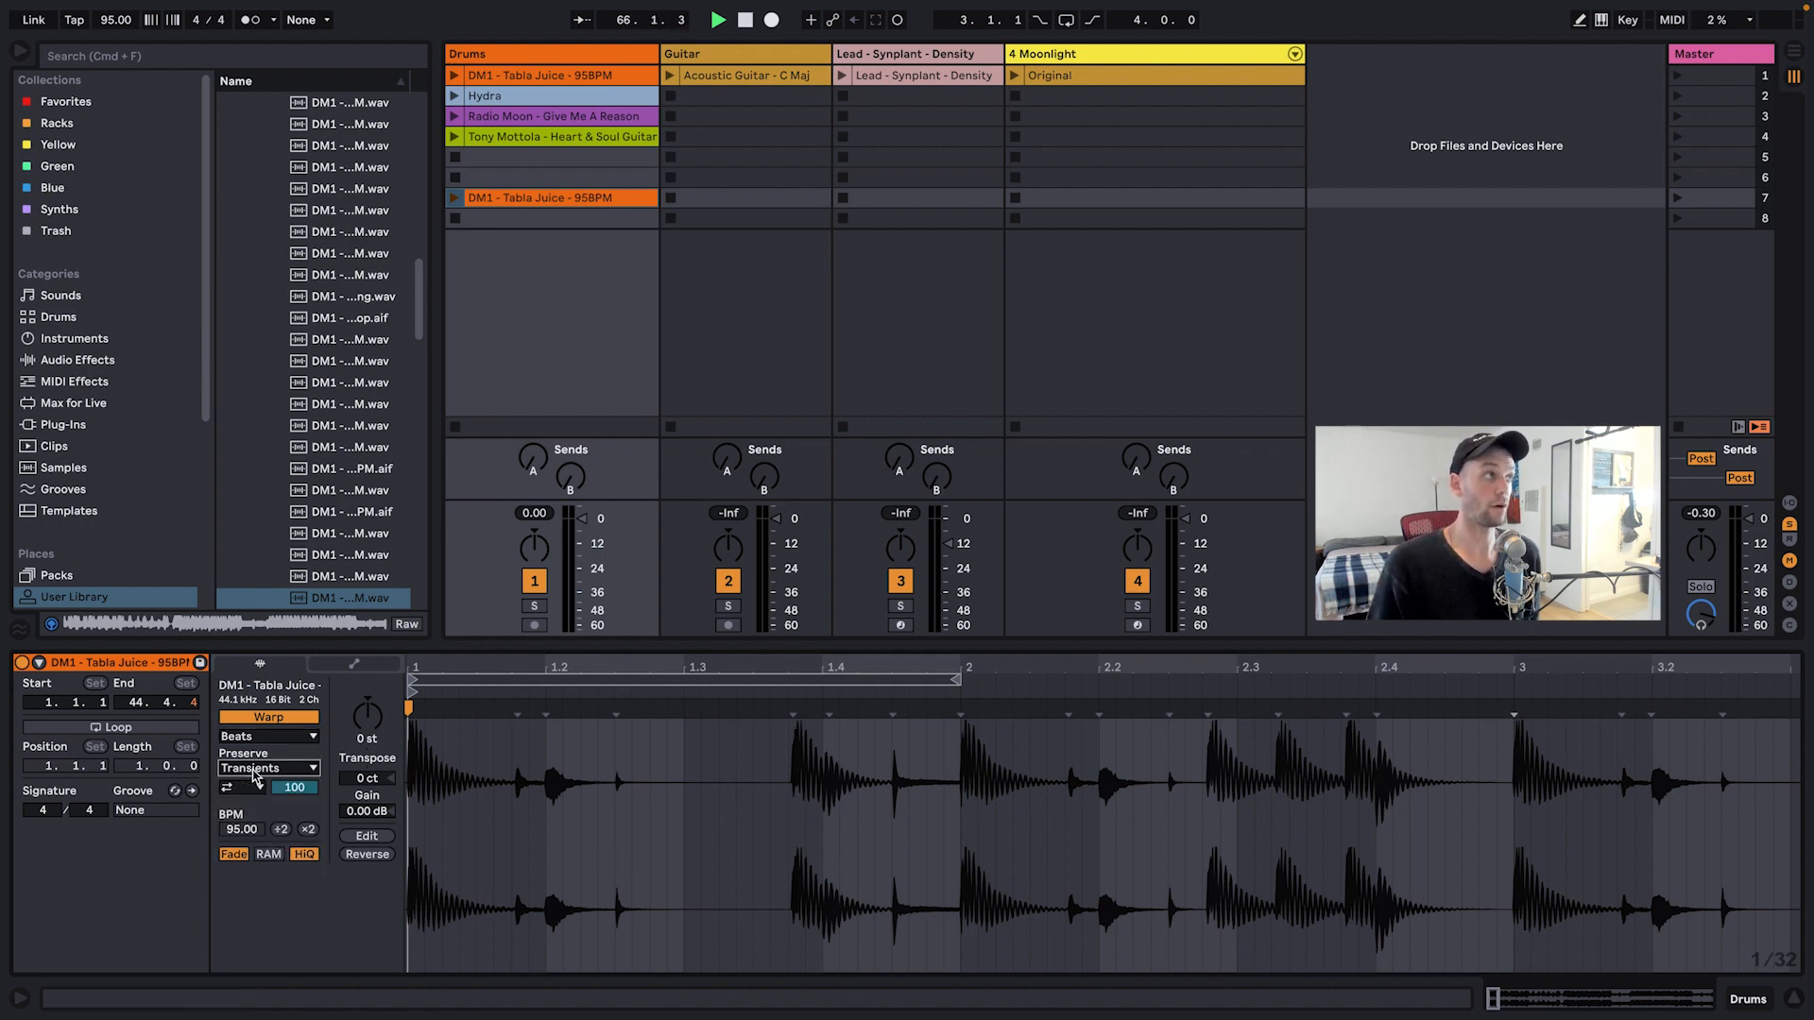
pyautogui.click(267, 738)
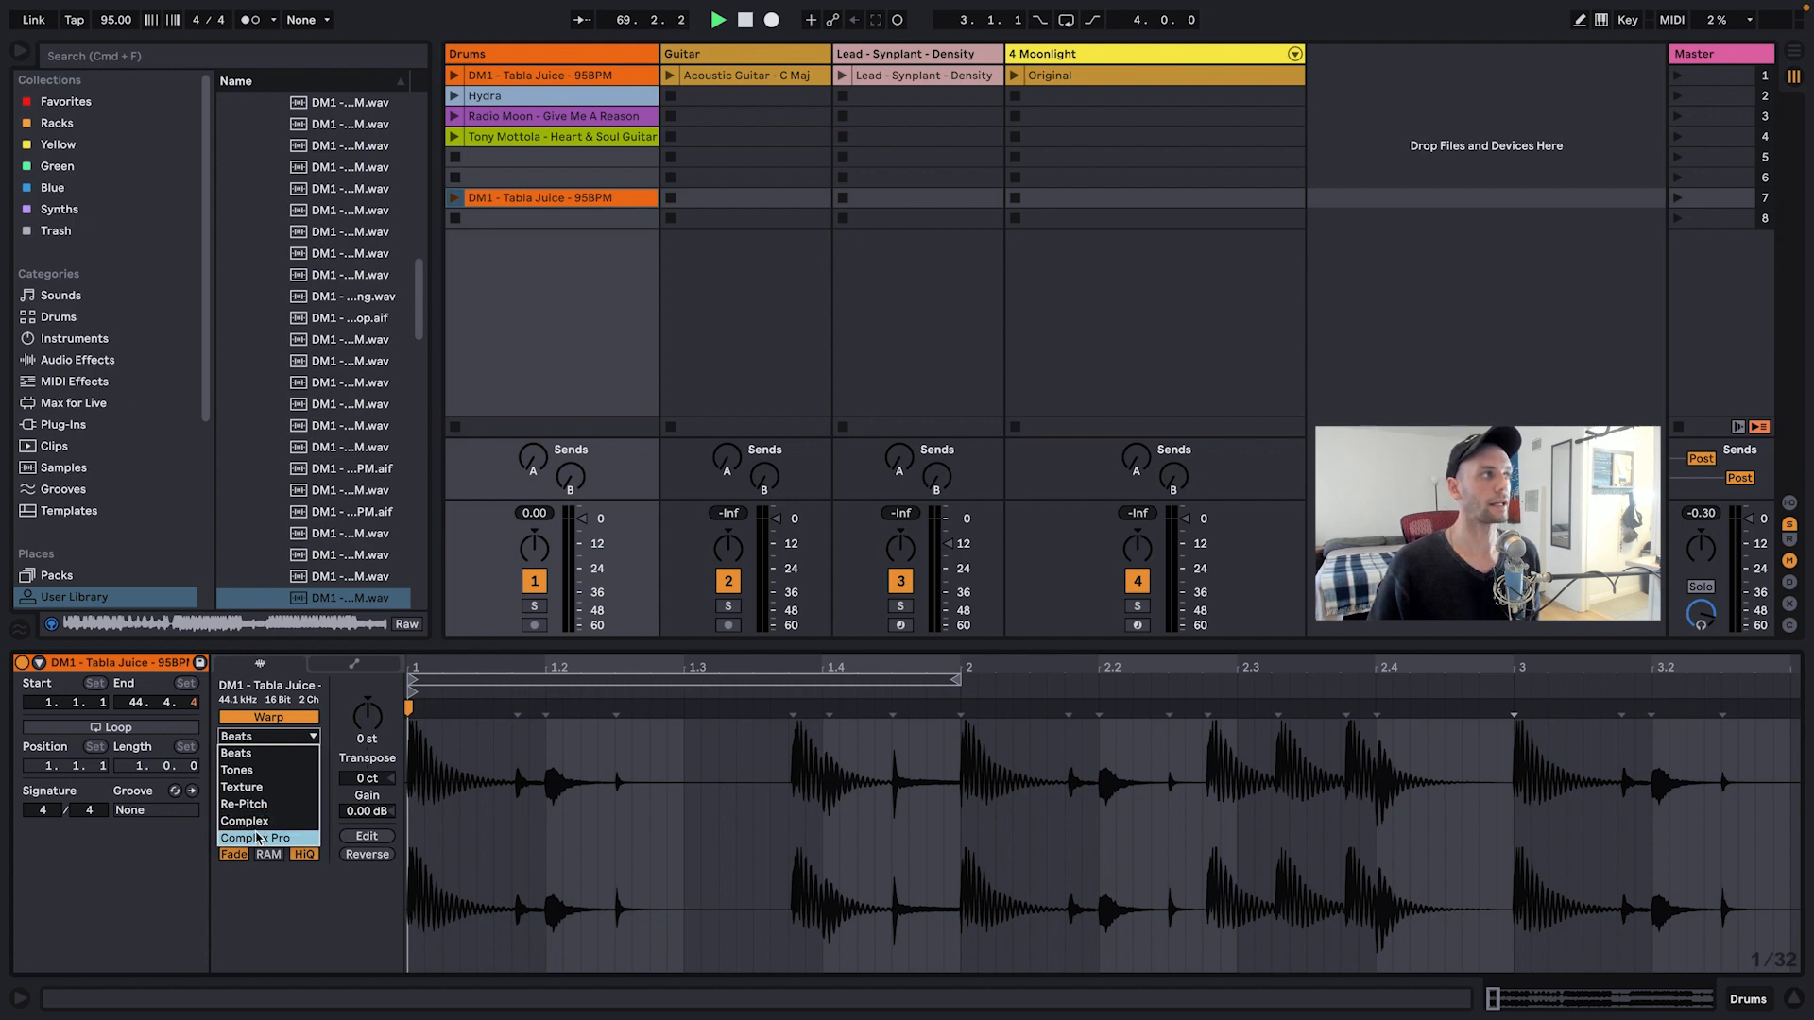
pyautogui.click(688, 821)
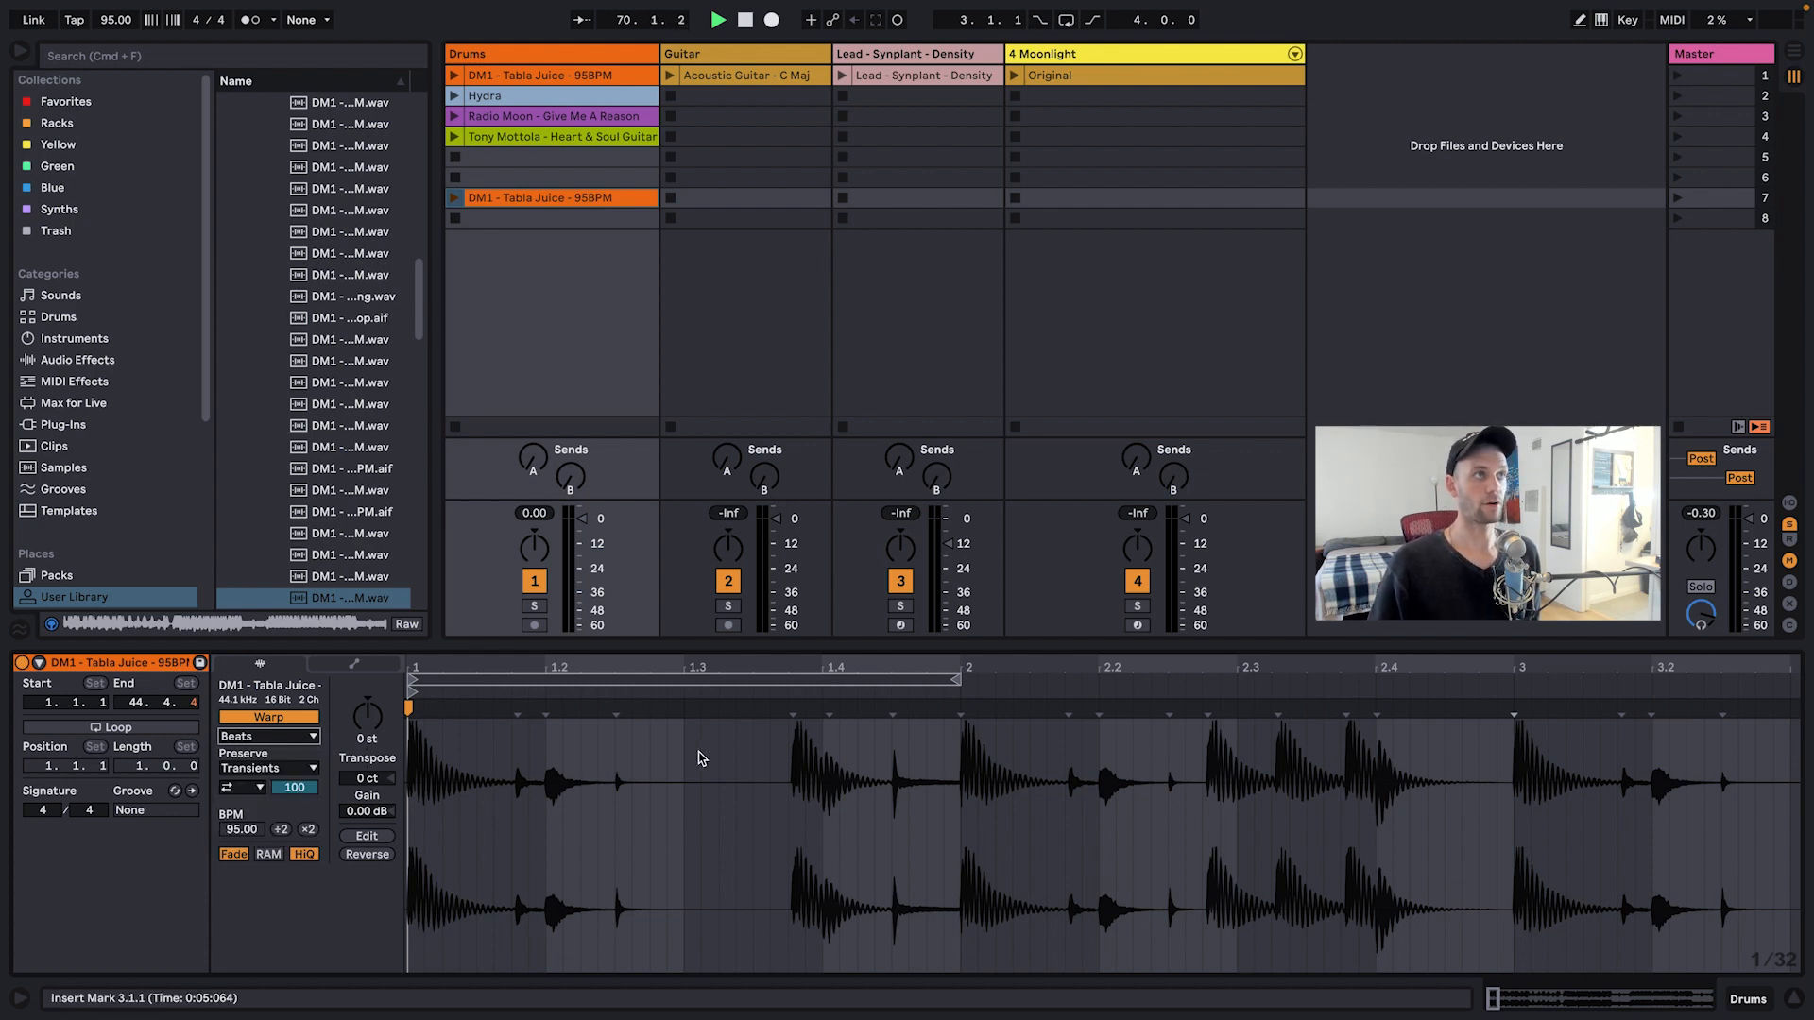
# Step: Read the built-in help text on Warp Mode, keep Beats as the mode, and hide the help again
pyautogui.moveTo(704, 674); pyautogui.dragTo(703, 631)
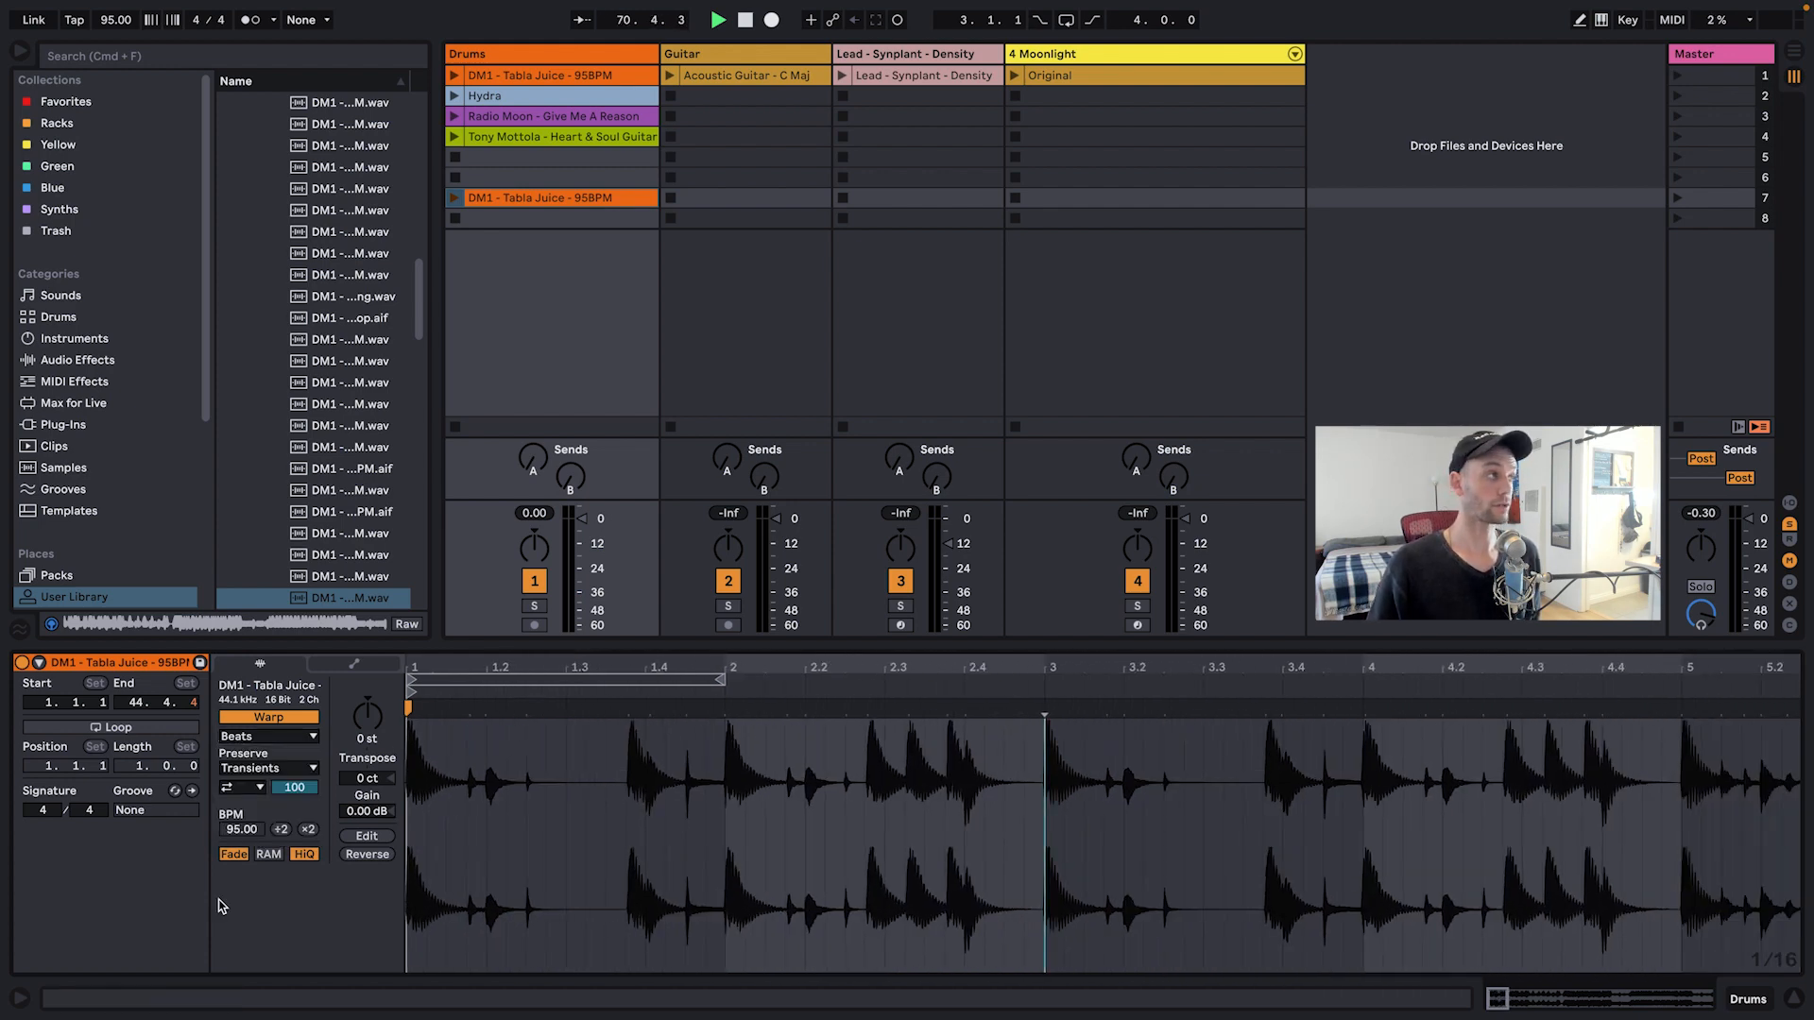
pyautogui.click(19, 999)
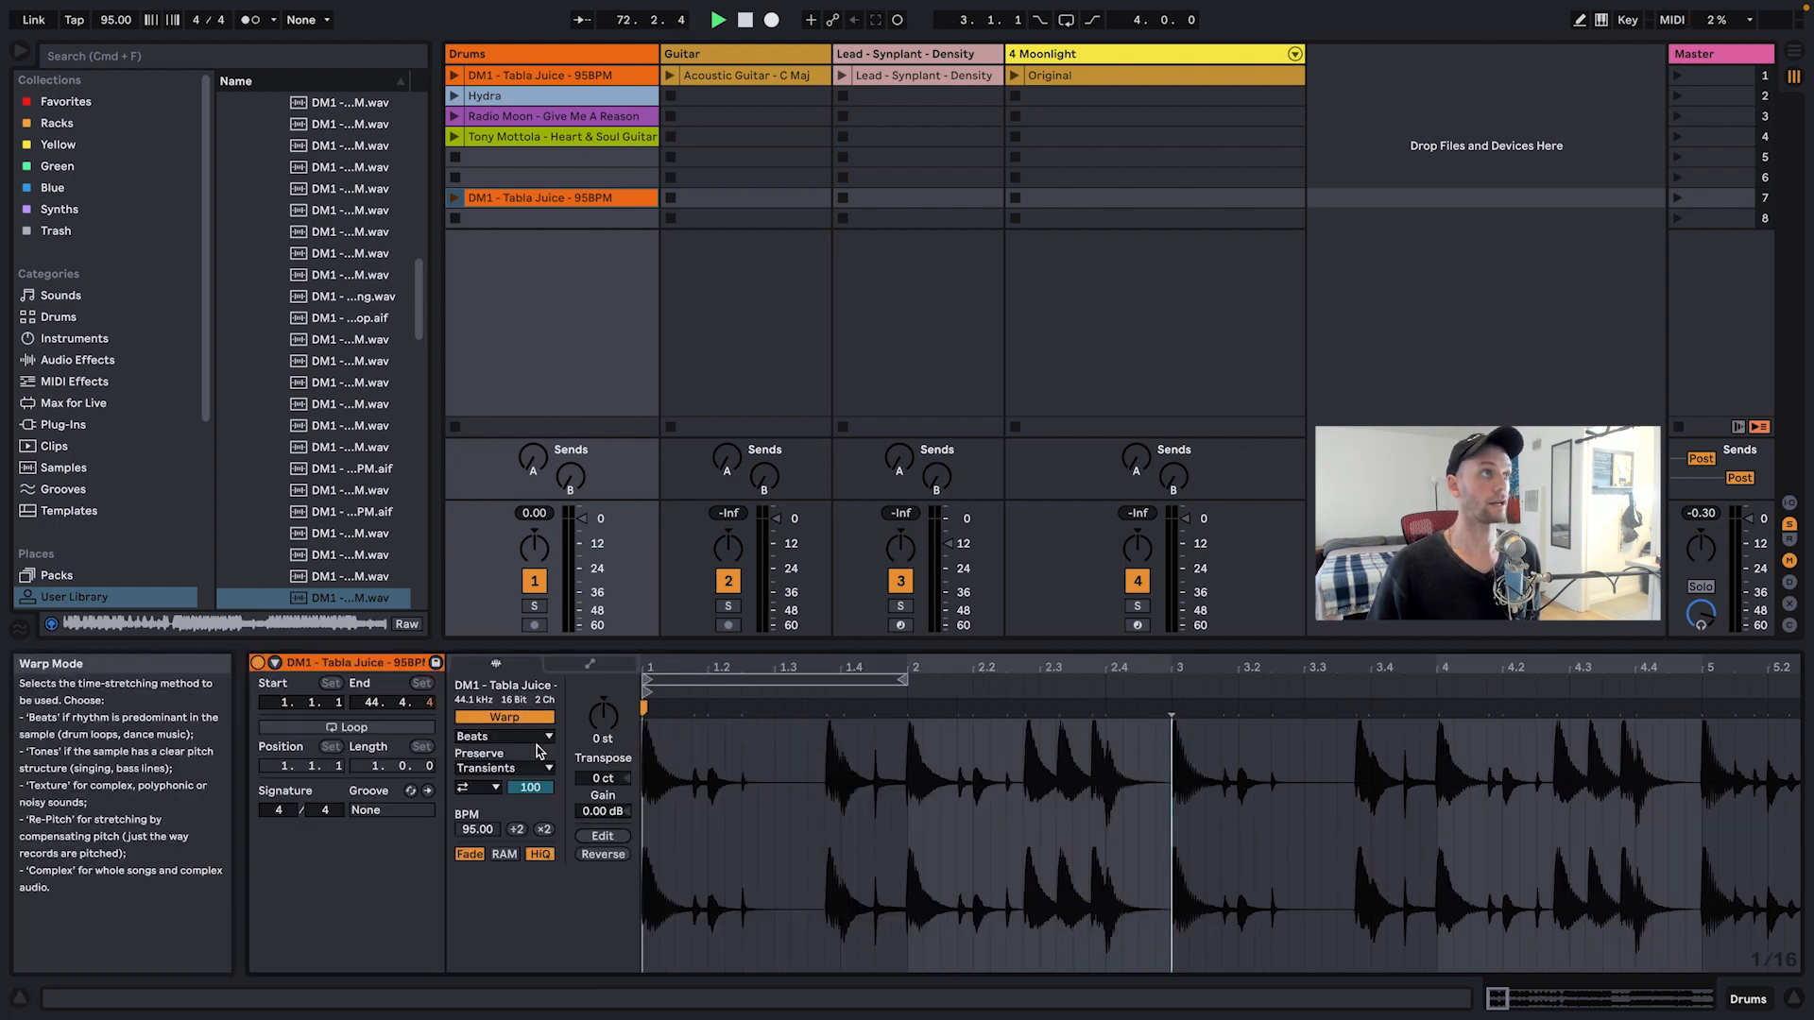
pyautogui.click(503, 736)
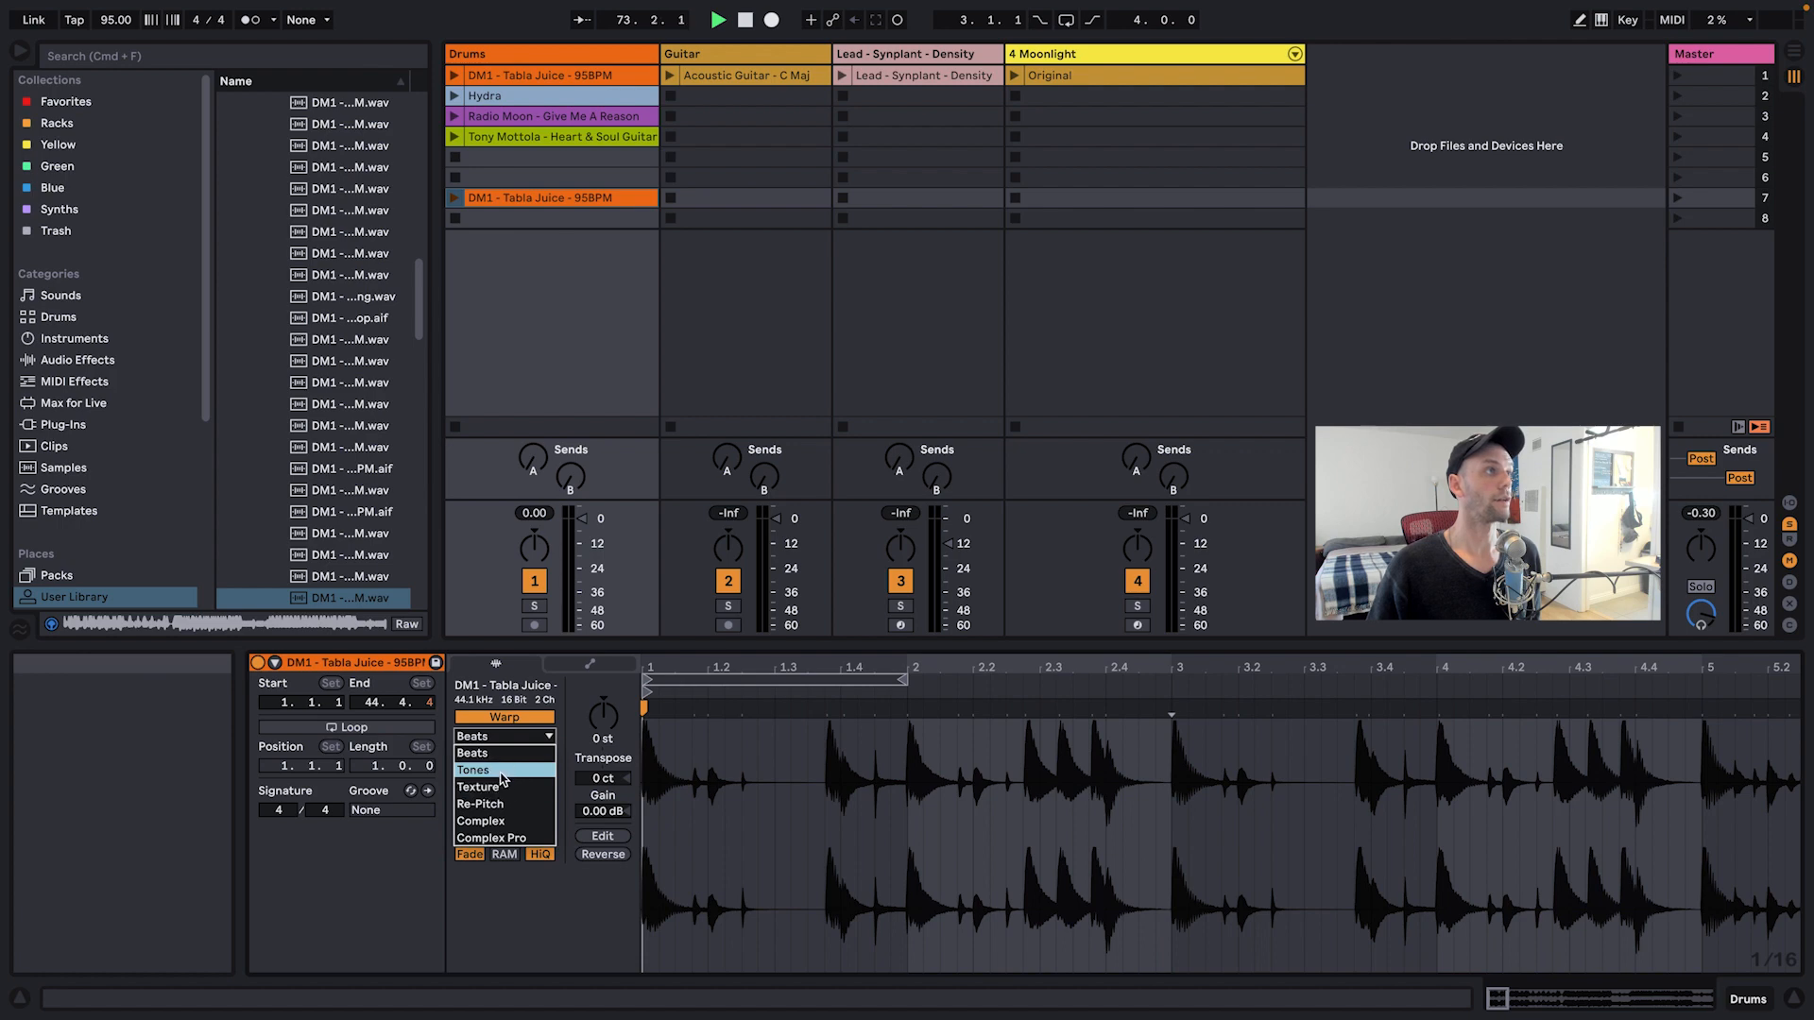
pyautogui.click(495, 752)
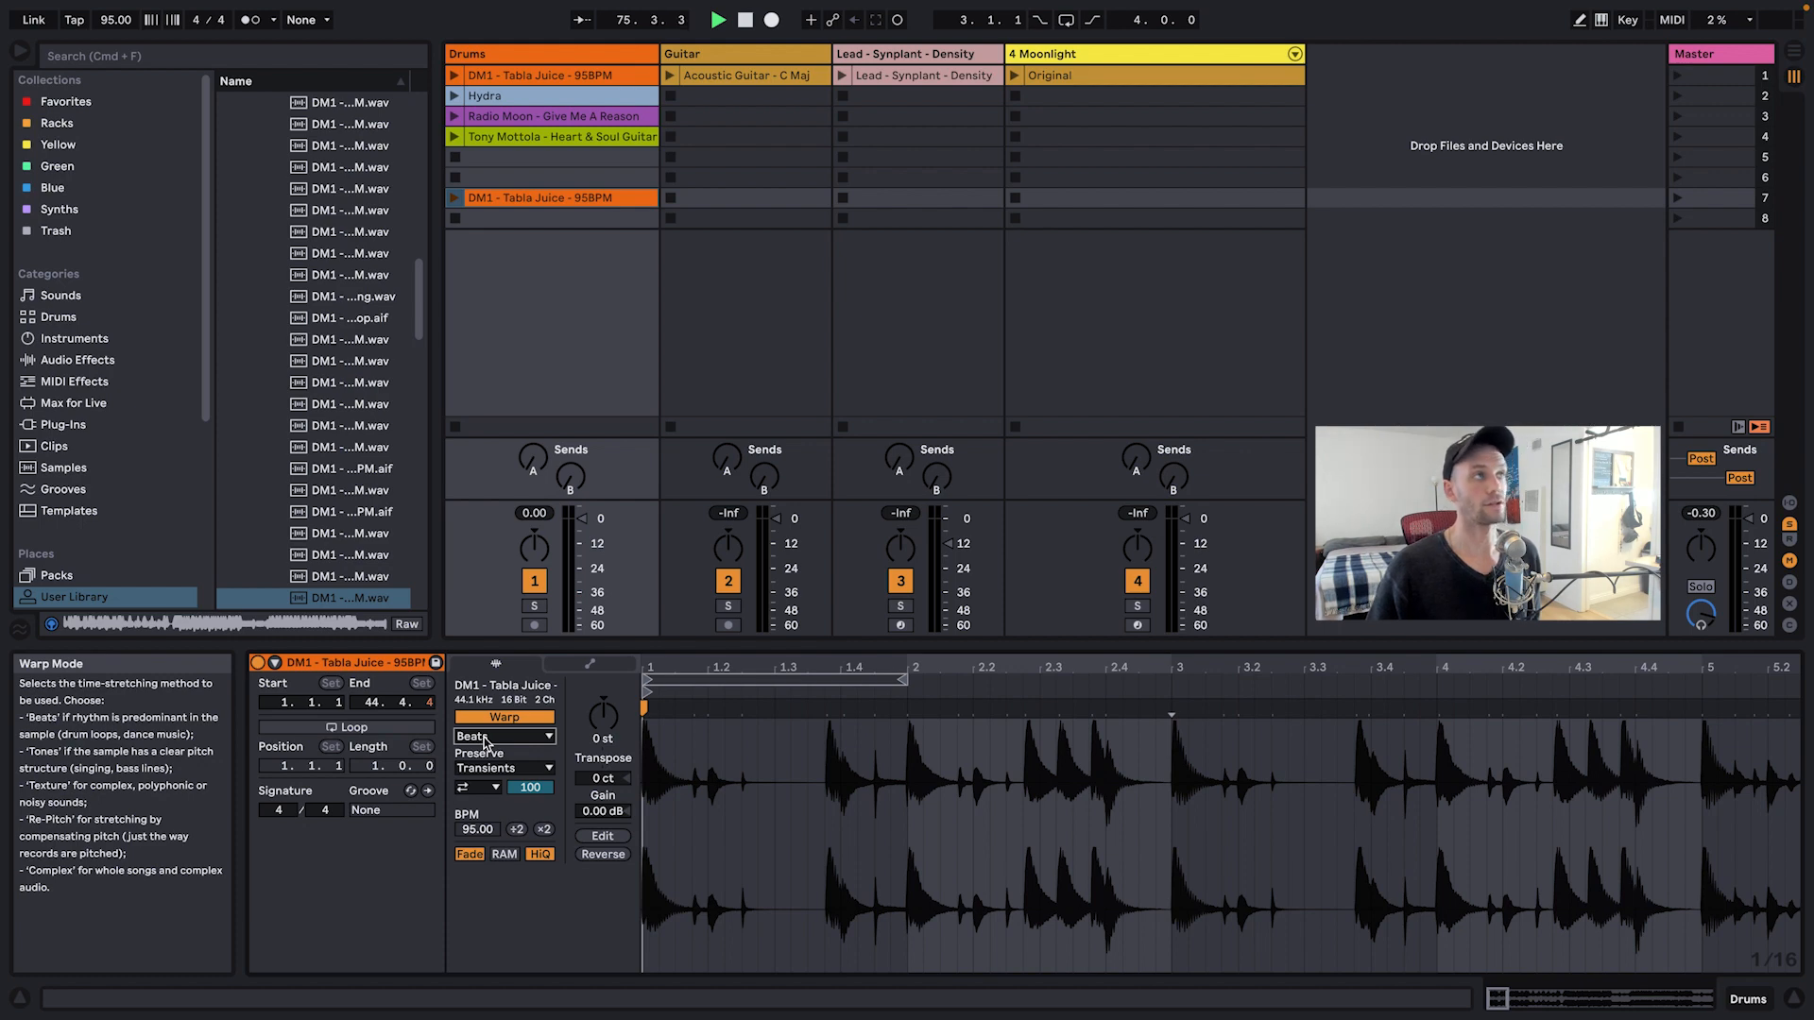
pyautogui.click(19, 998)
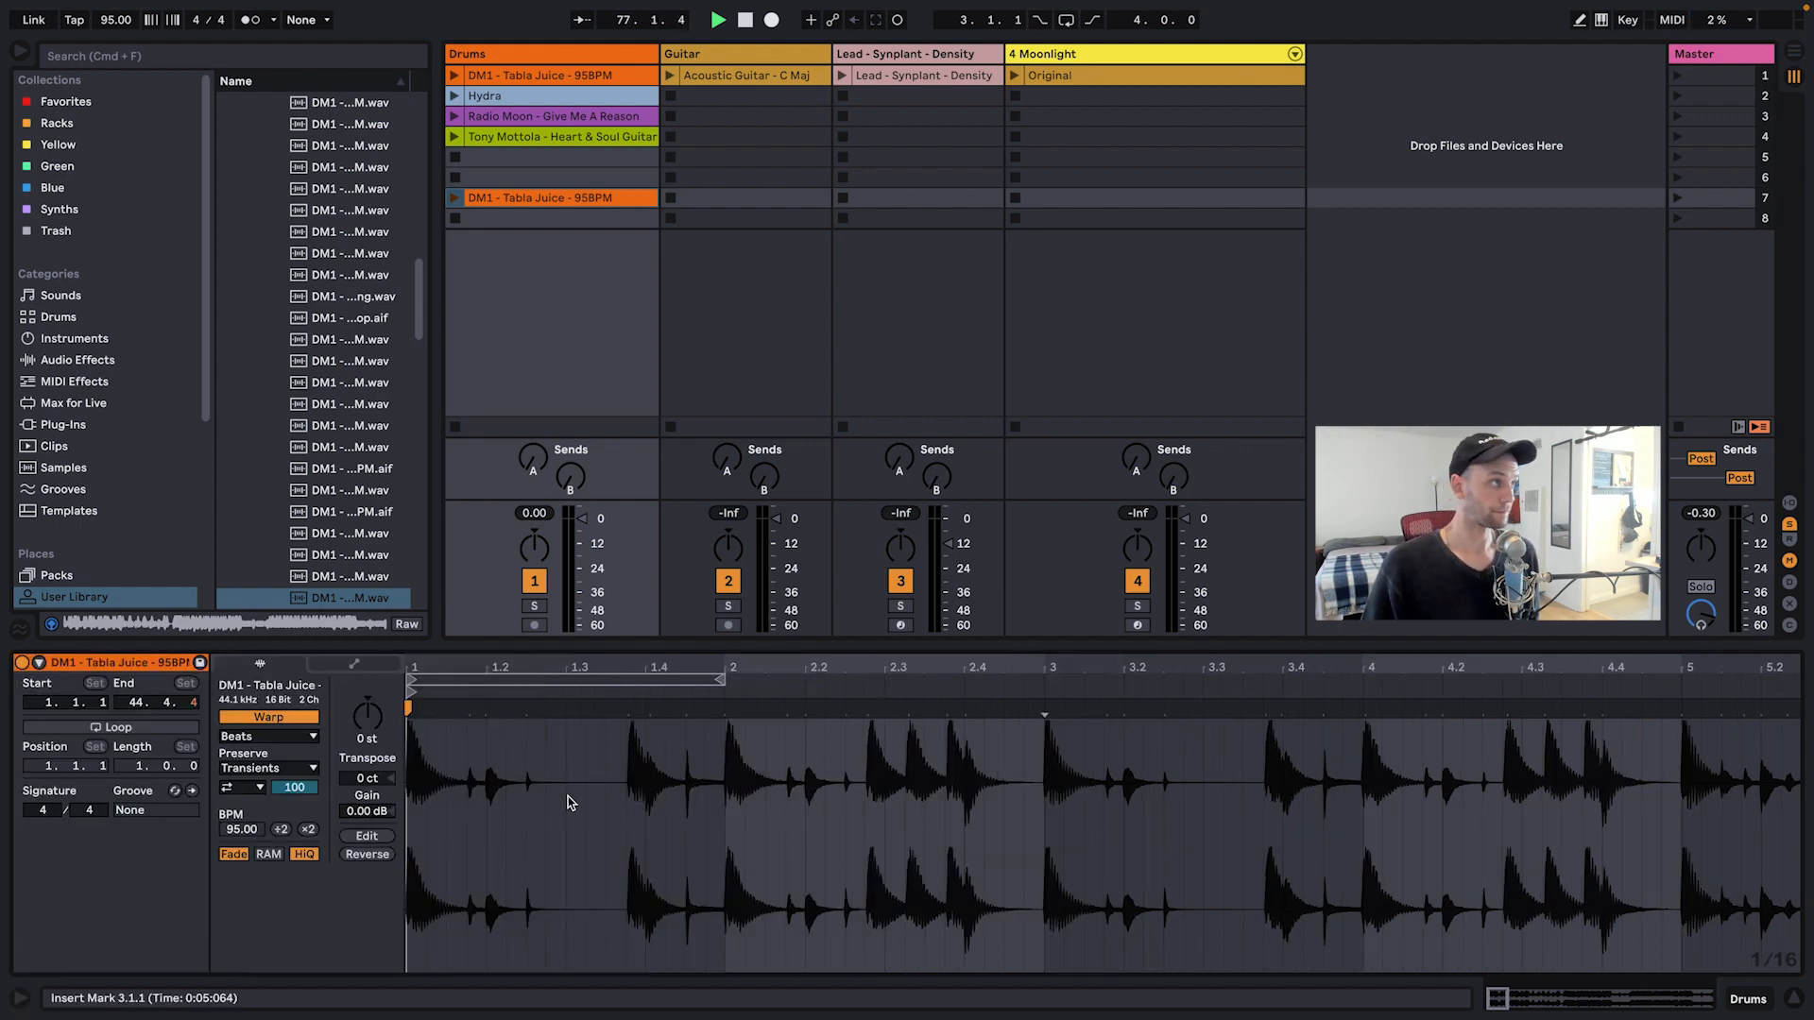
# Step: Open the Hydra clip in slot 2 and audition it with the metronome turned on
pyautogui.click(518, 98)
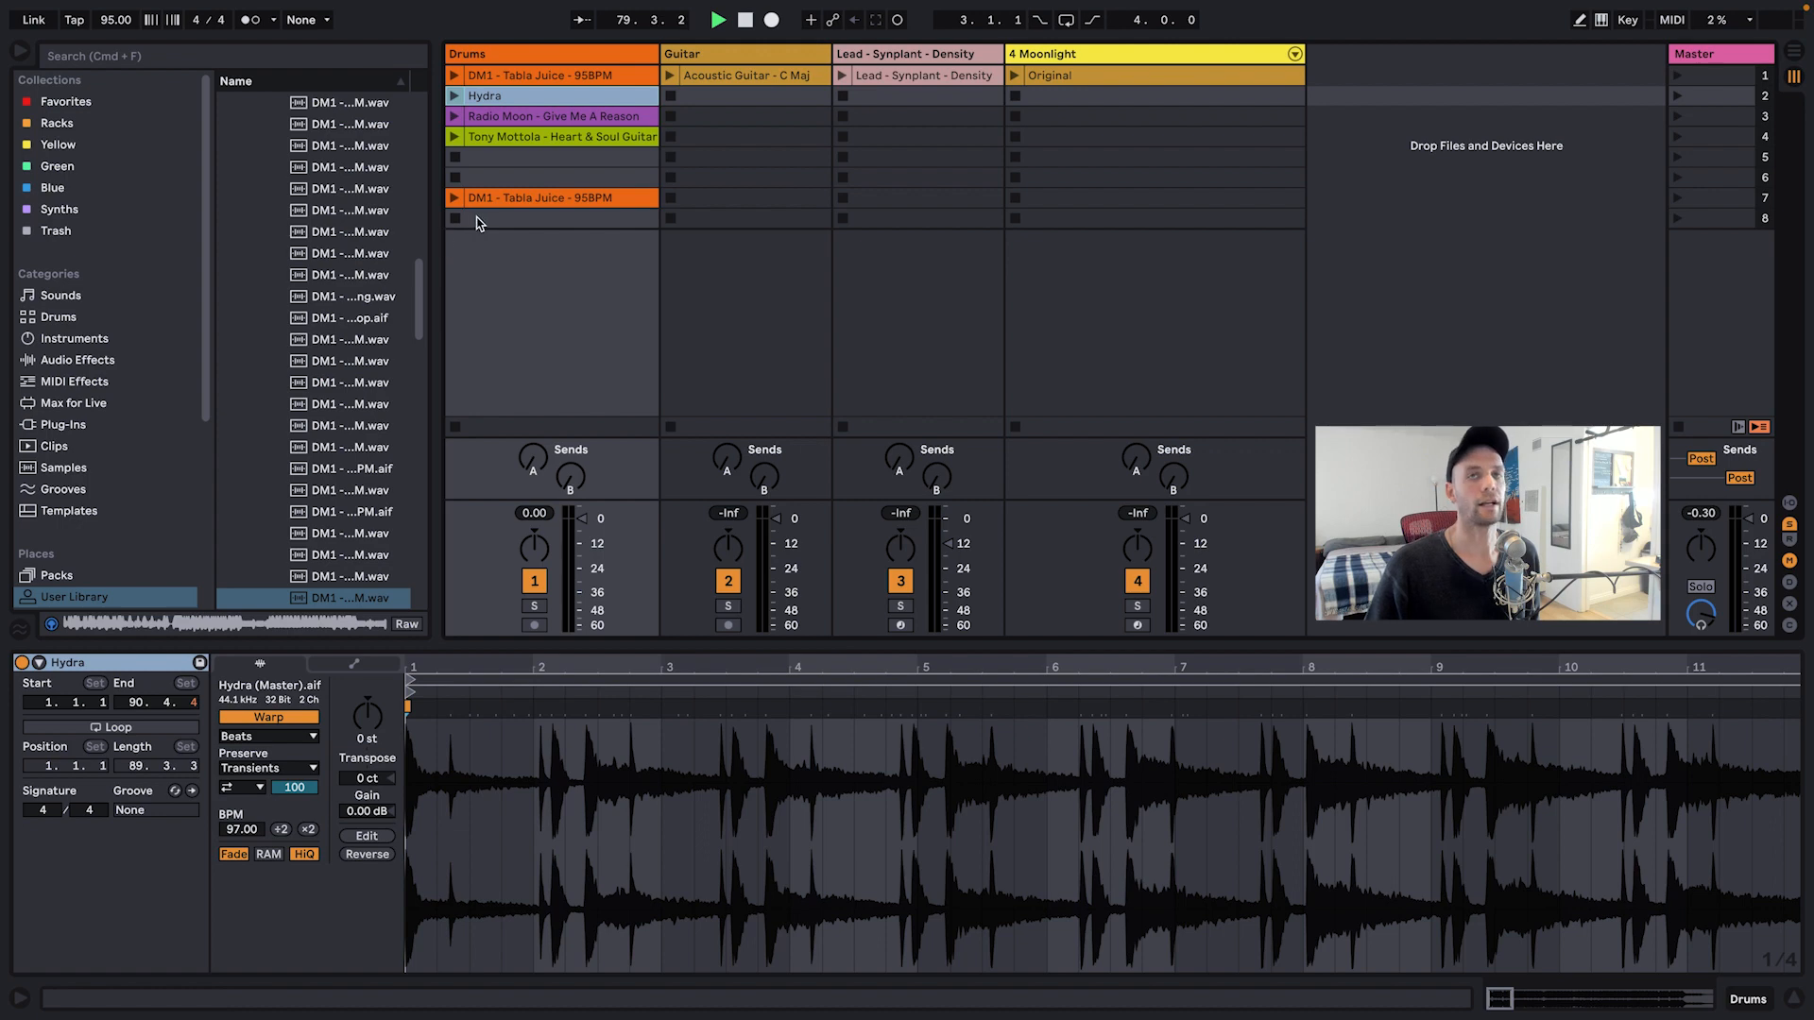
pyautogui.click(454, 96)
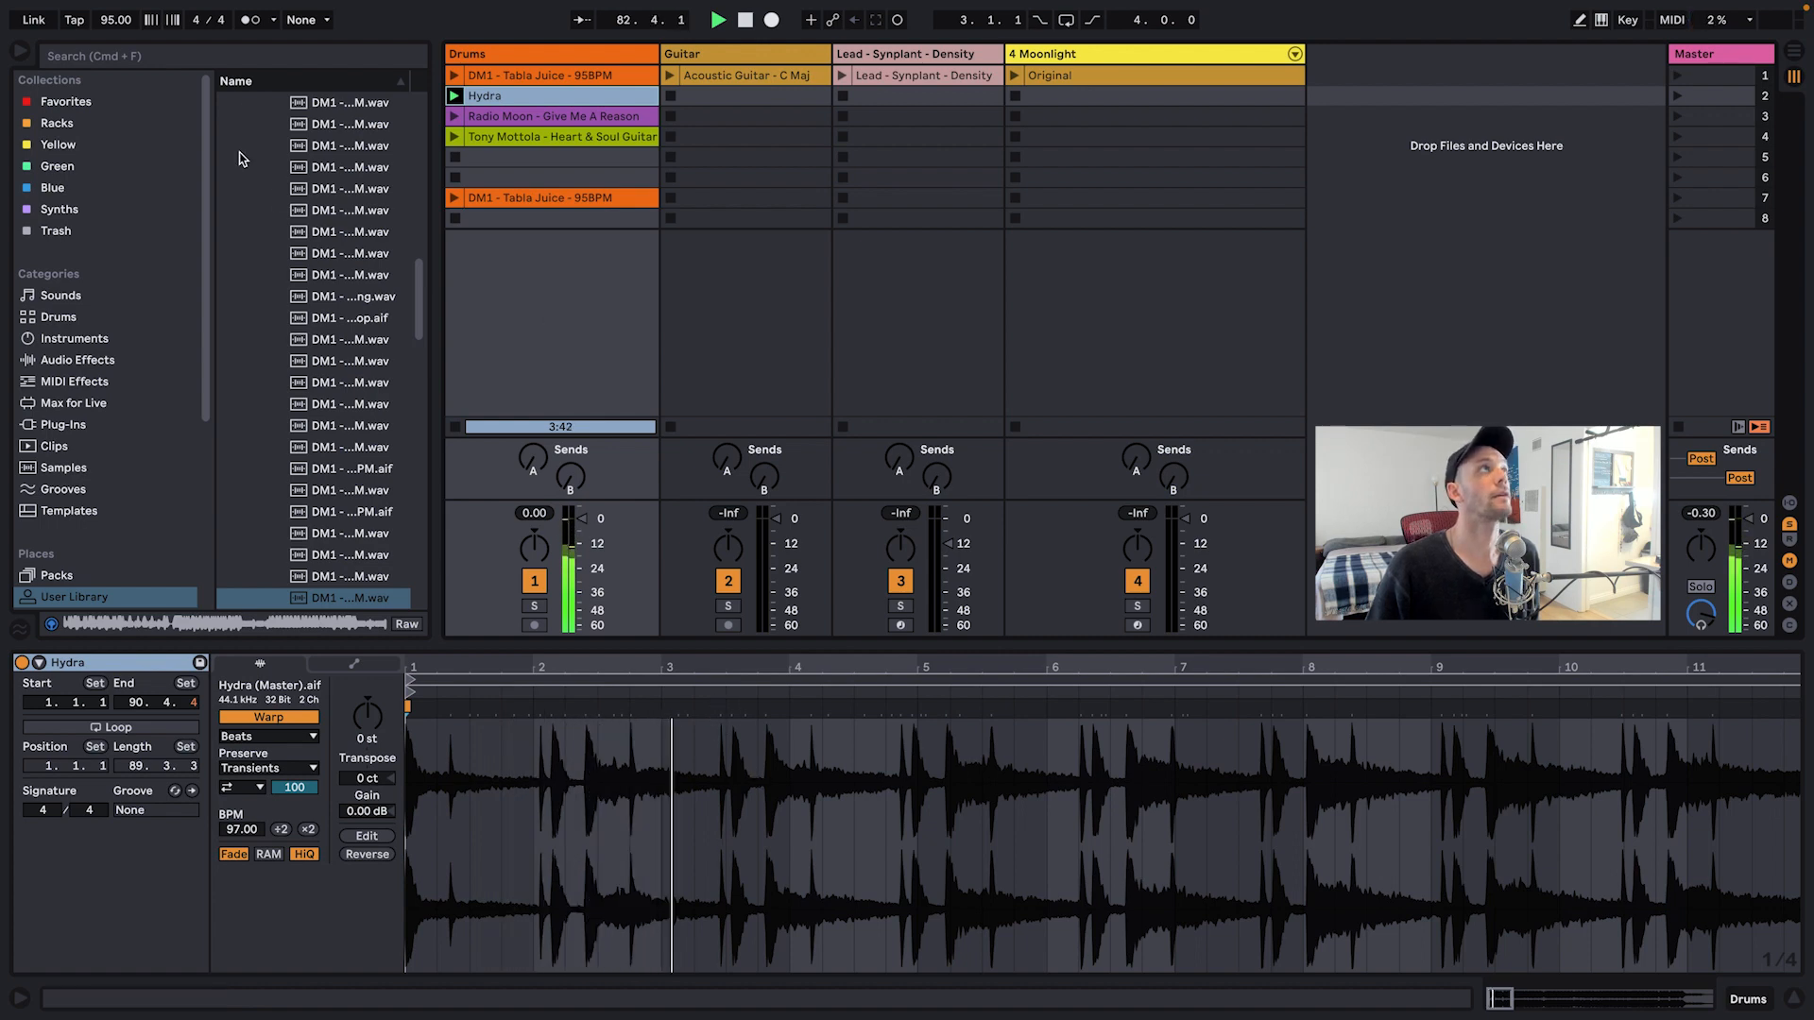
pyautogui.click(251, 25)
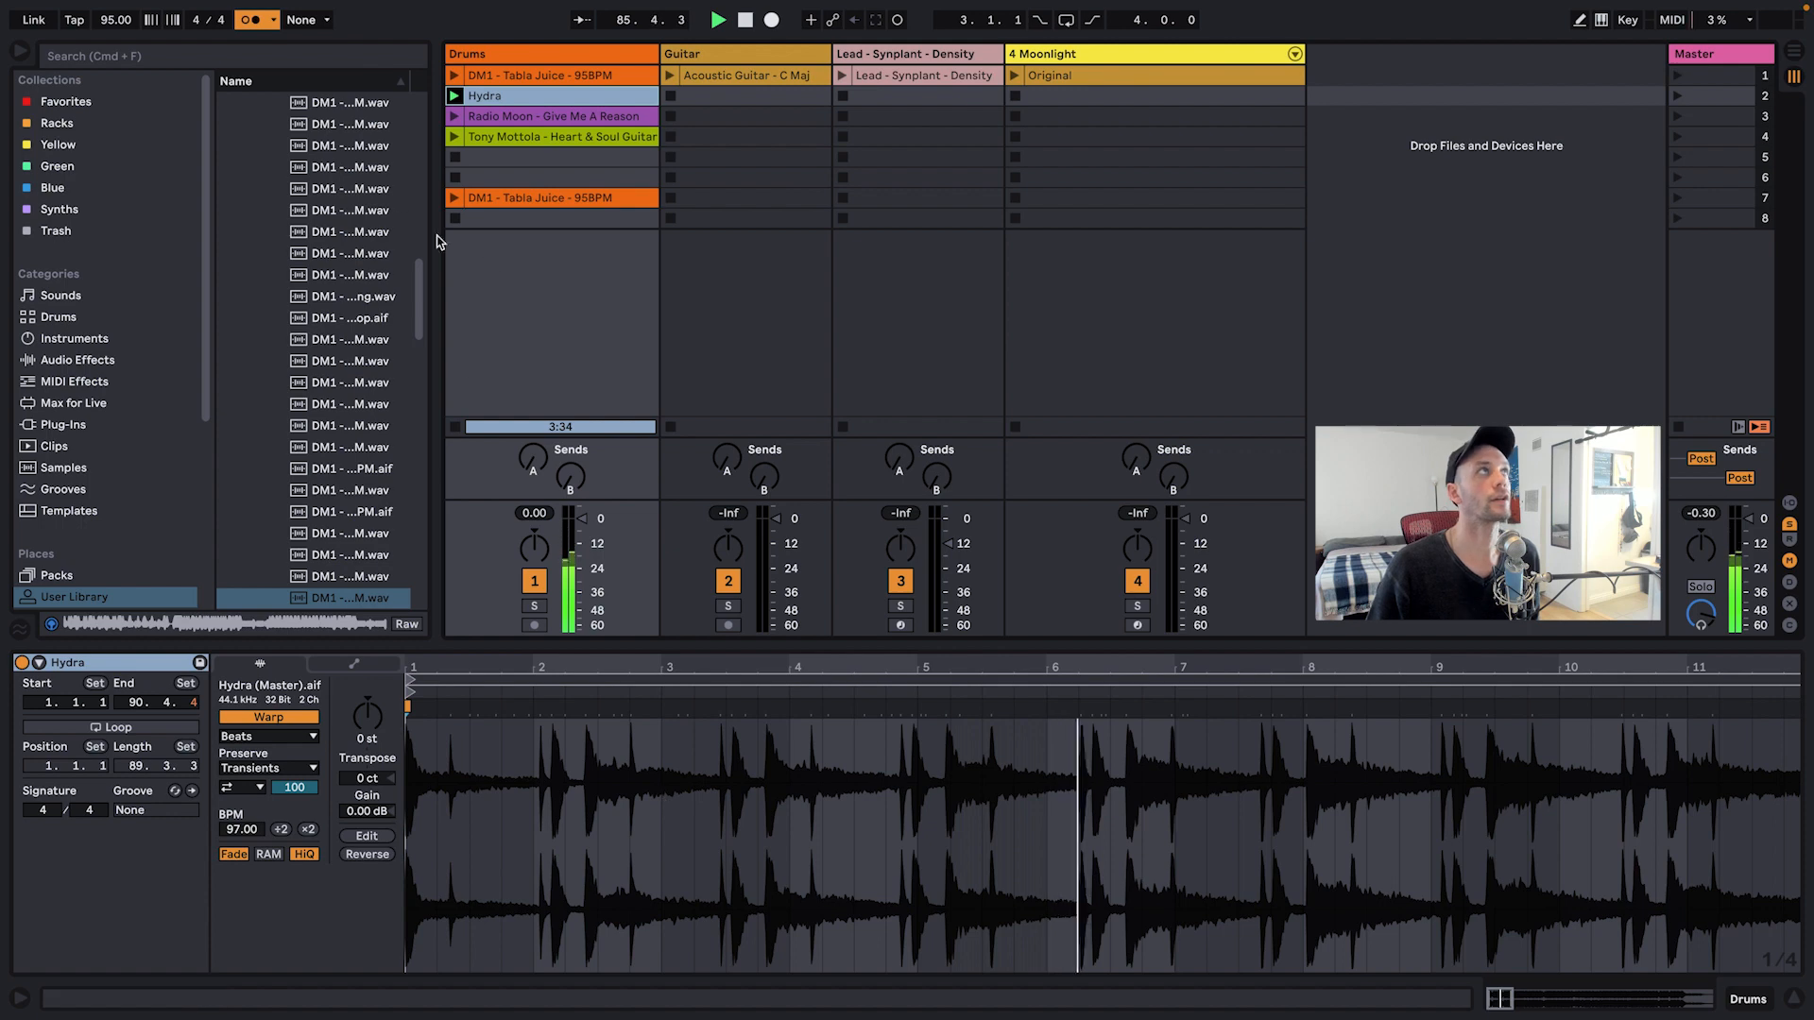
pyautogui.click(455, 429)
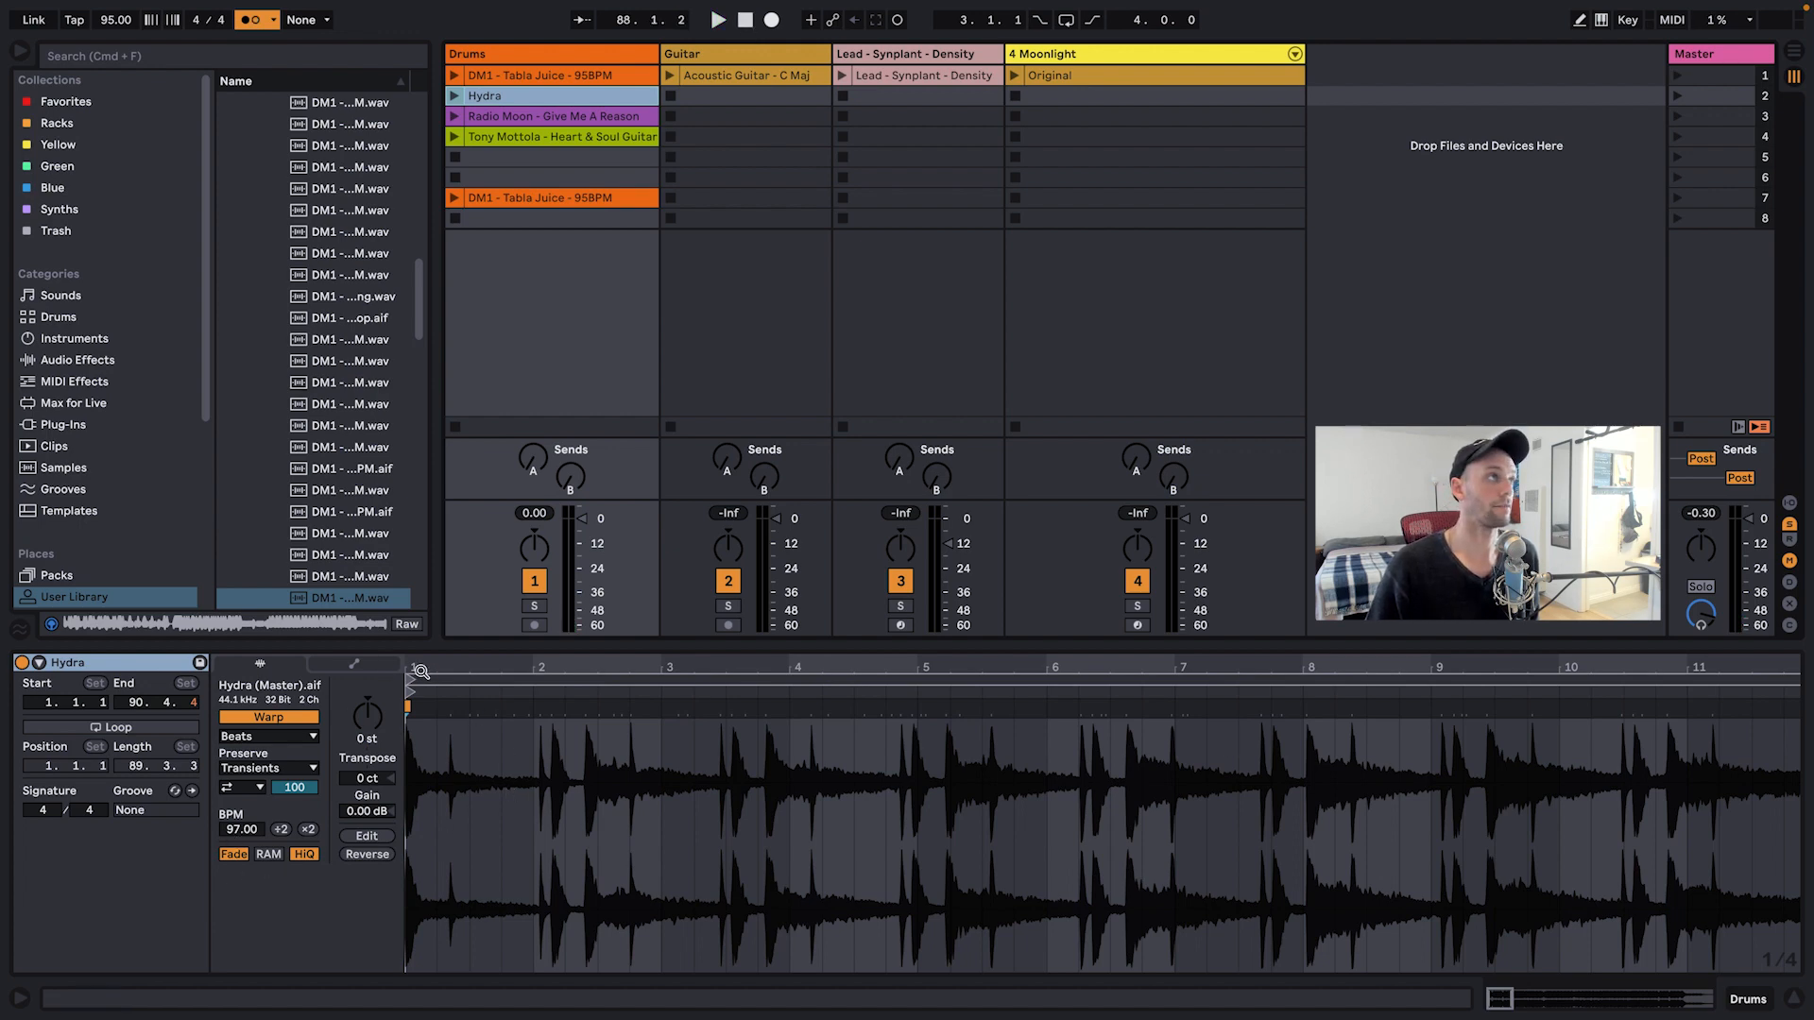
# Step: Check the Hydra clip's first transient against 1.1.1 and audition the opening bars to locate the bar 2 downbeat
pyautogui.moveTo(412, 663); pyautogui.dragTo(411, 818)
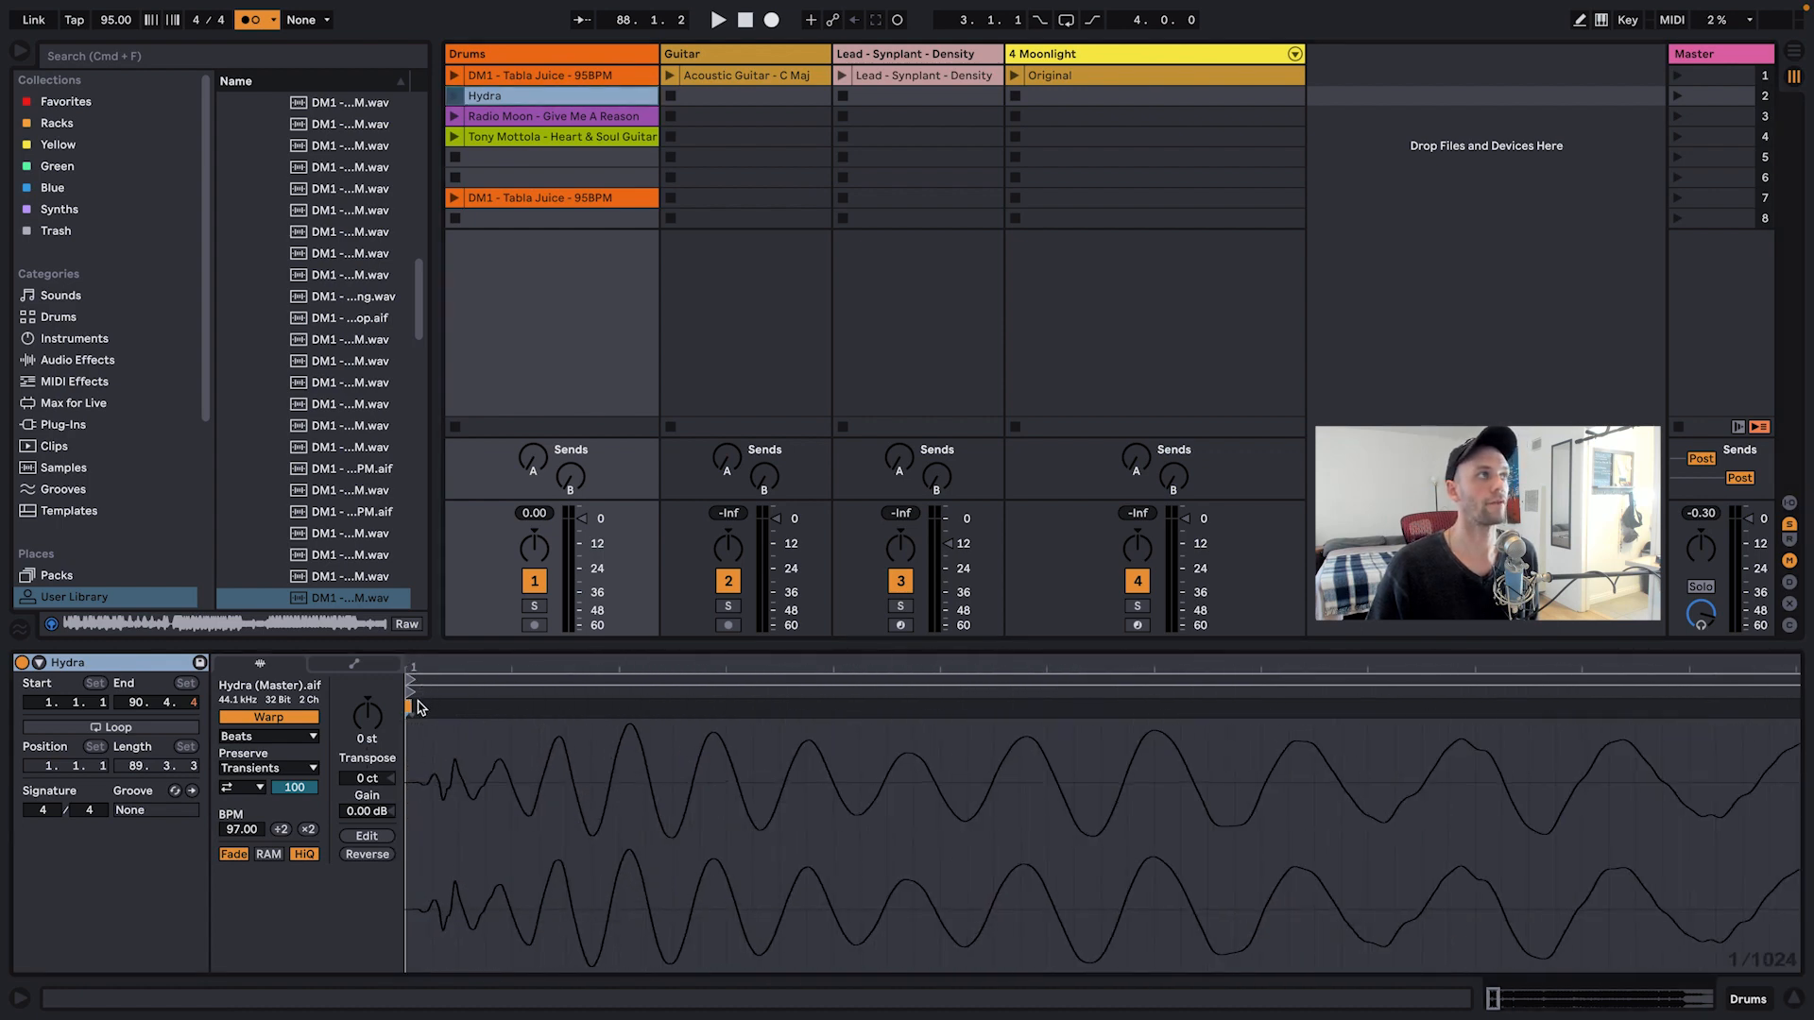
pyautogui.moveTo(422, 669); pyautogui.dragTo(423, 576)
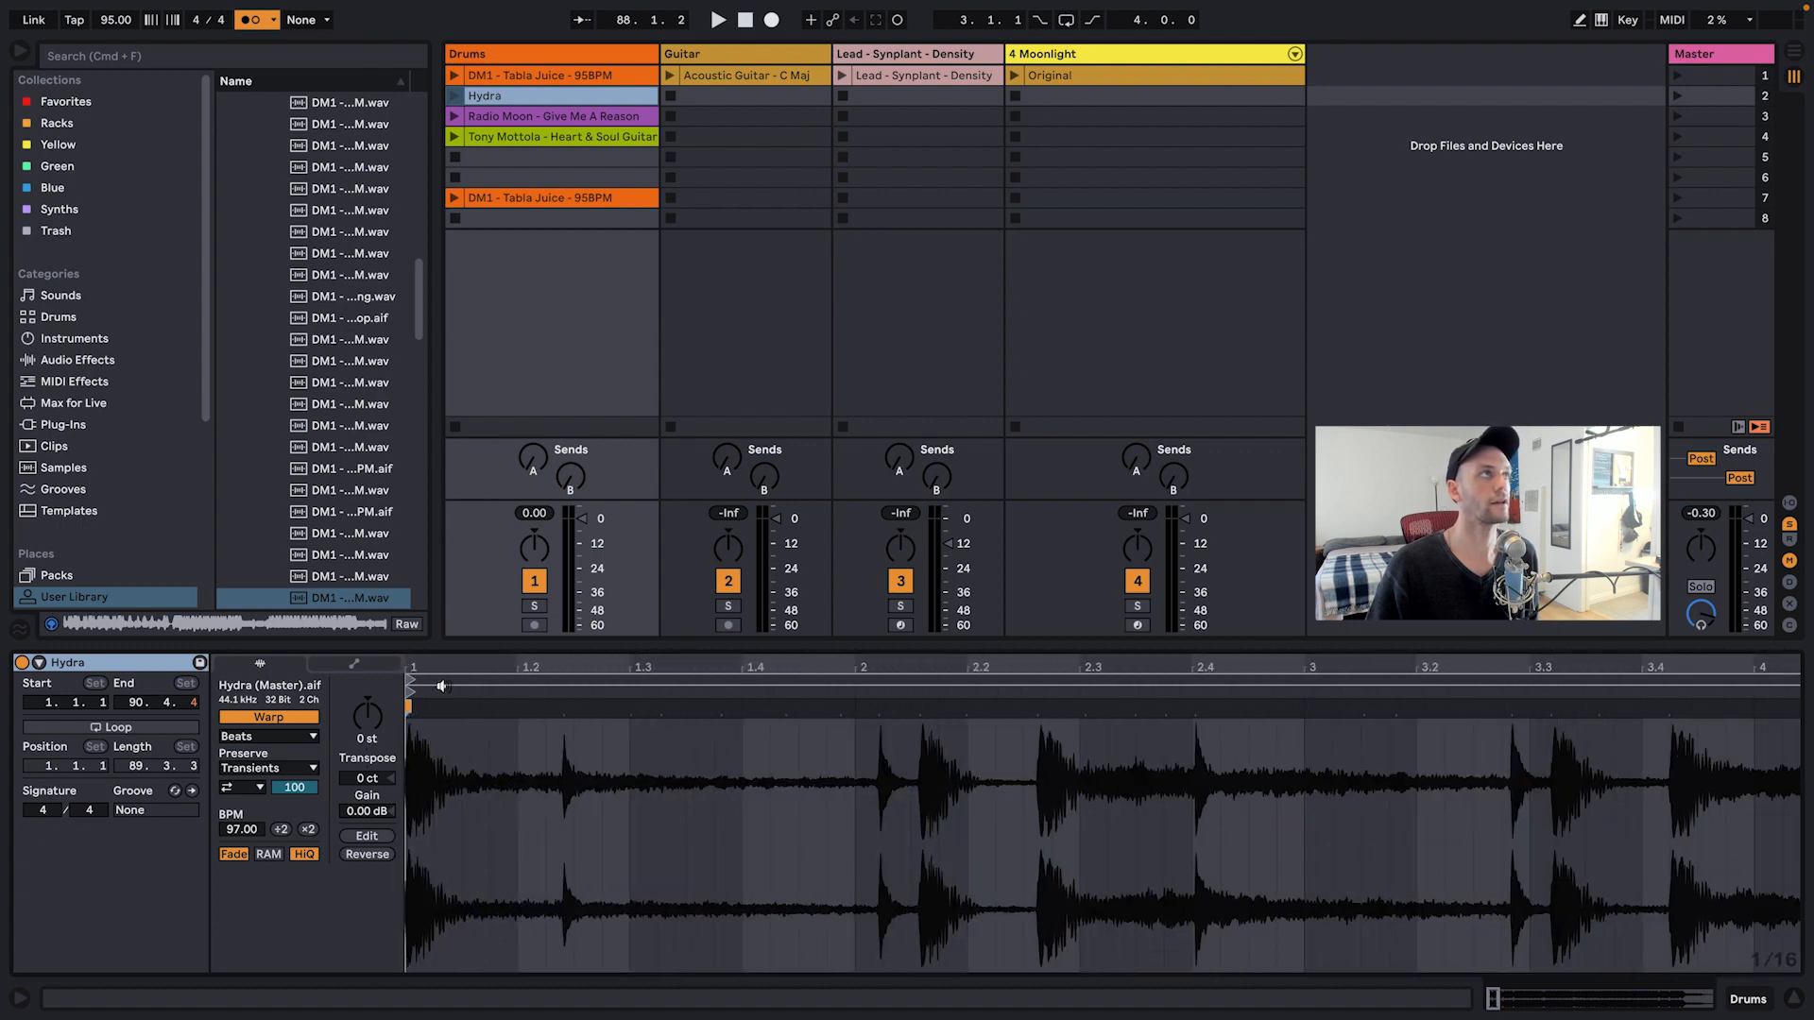
pyautogui.click(453, 96)
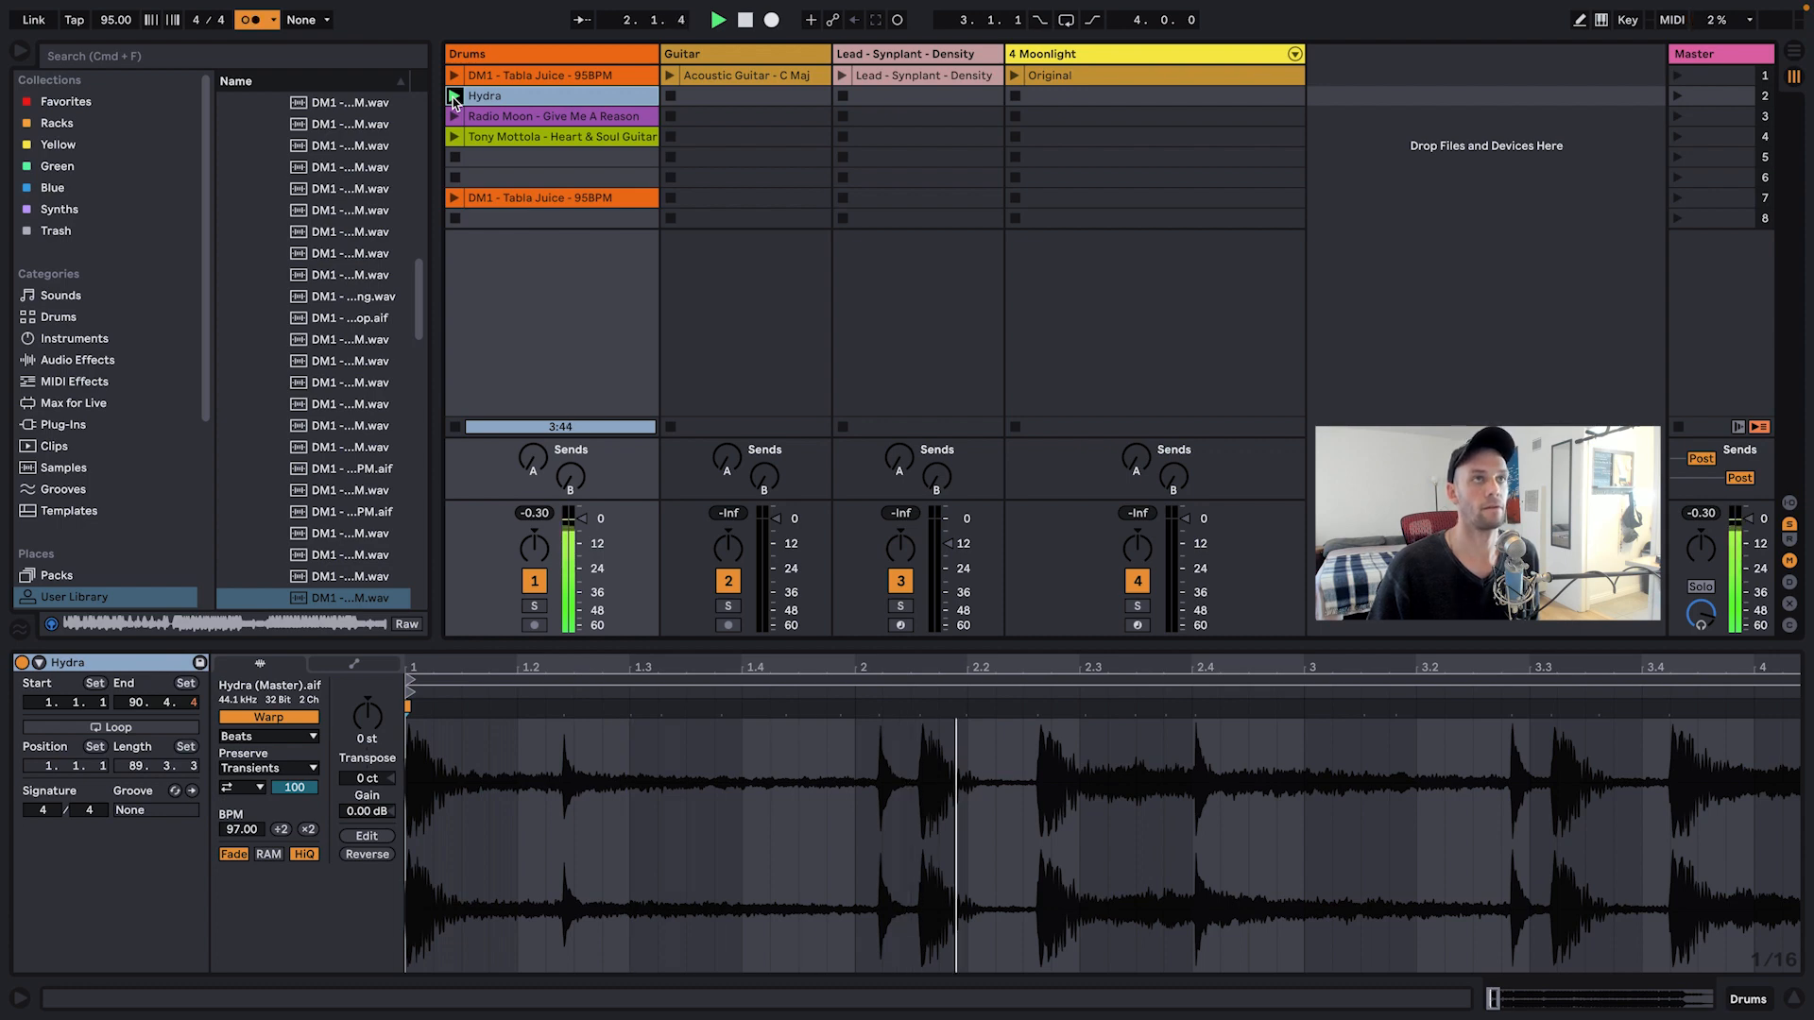
pyautogui.click(452, 97)
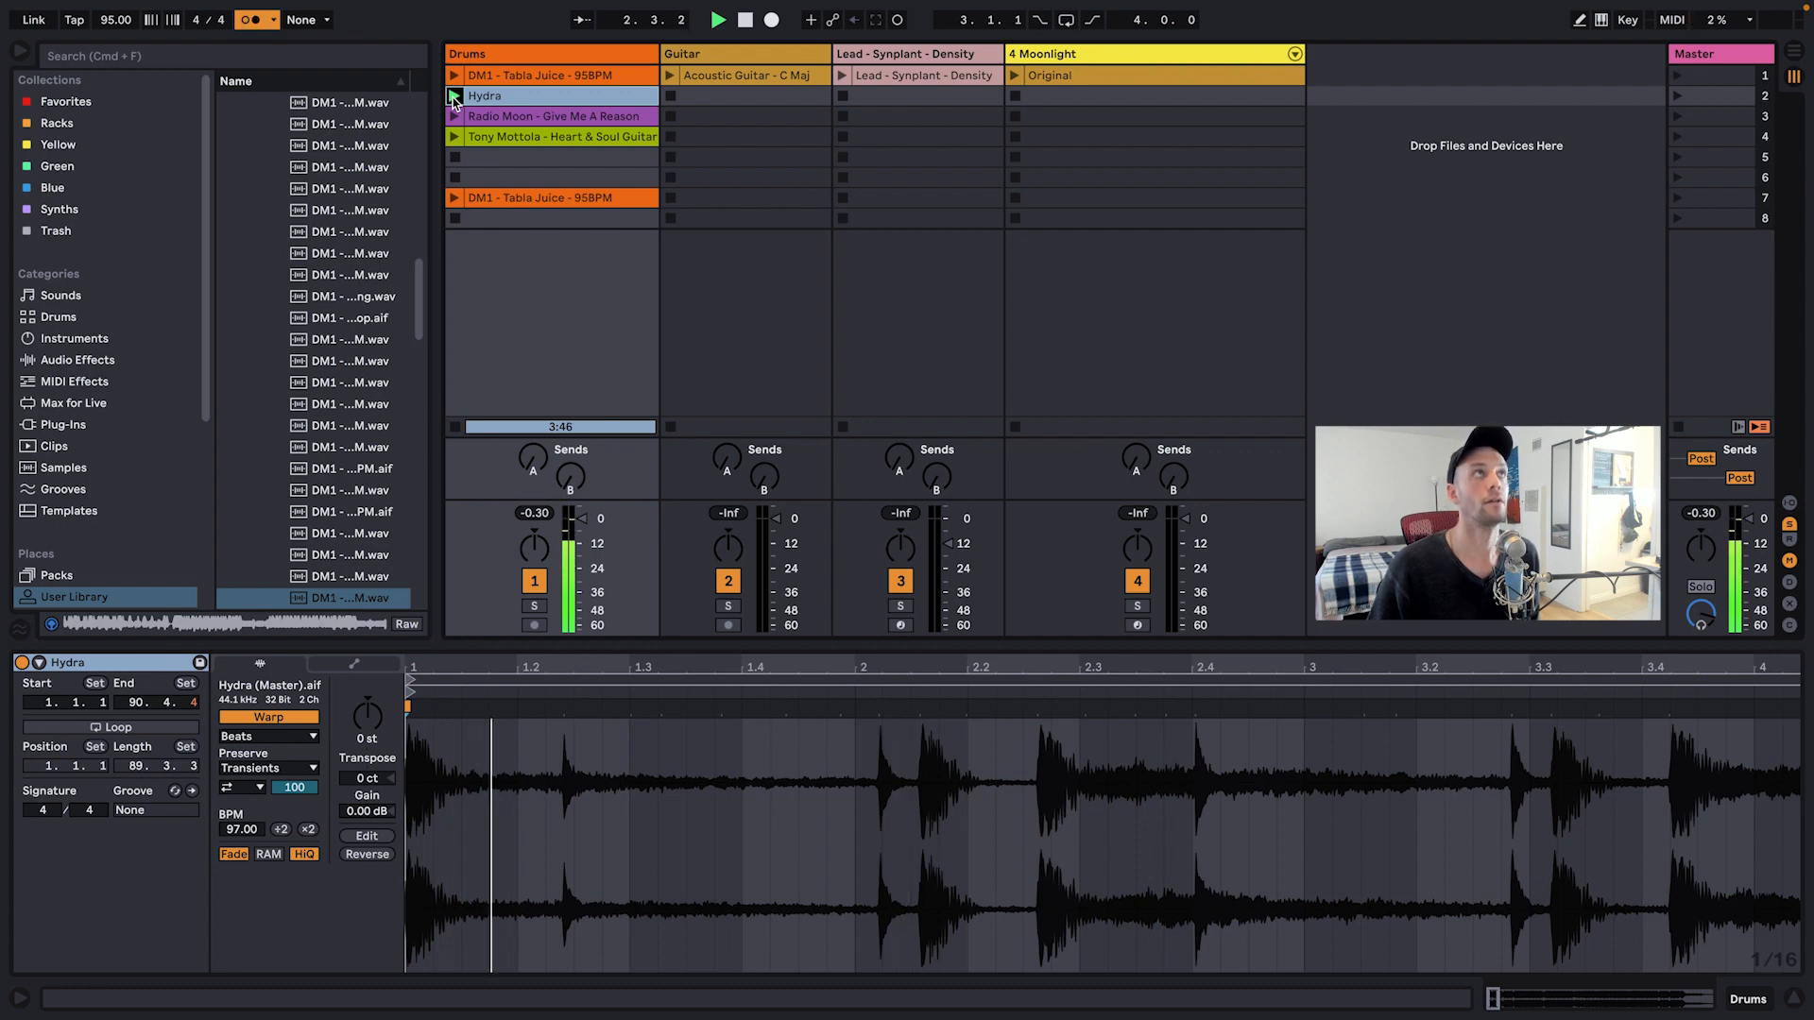
pyautogui.click(454, 427)
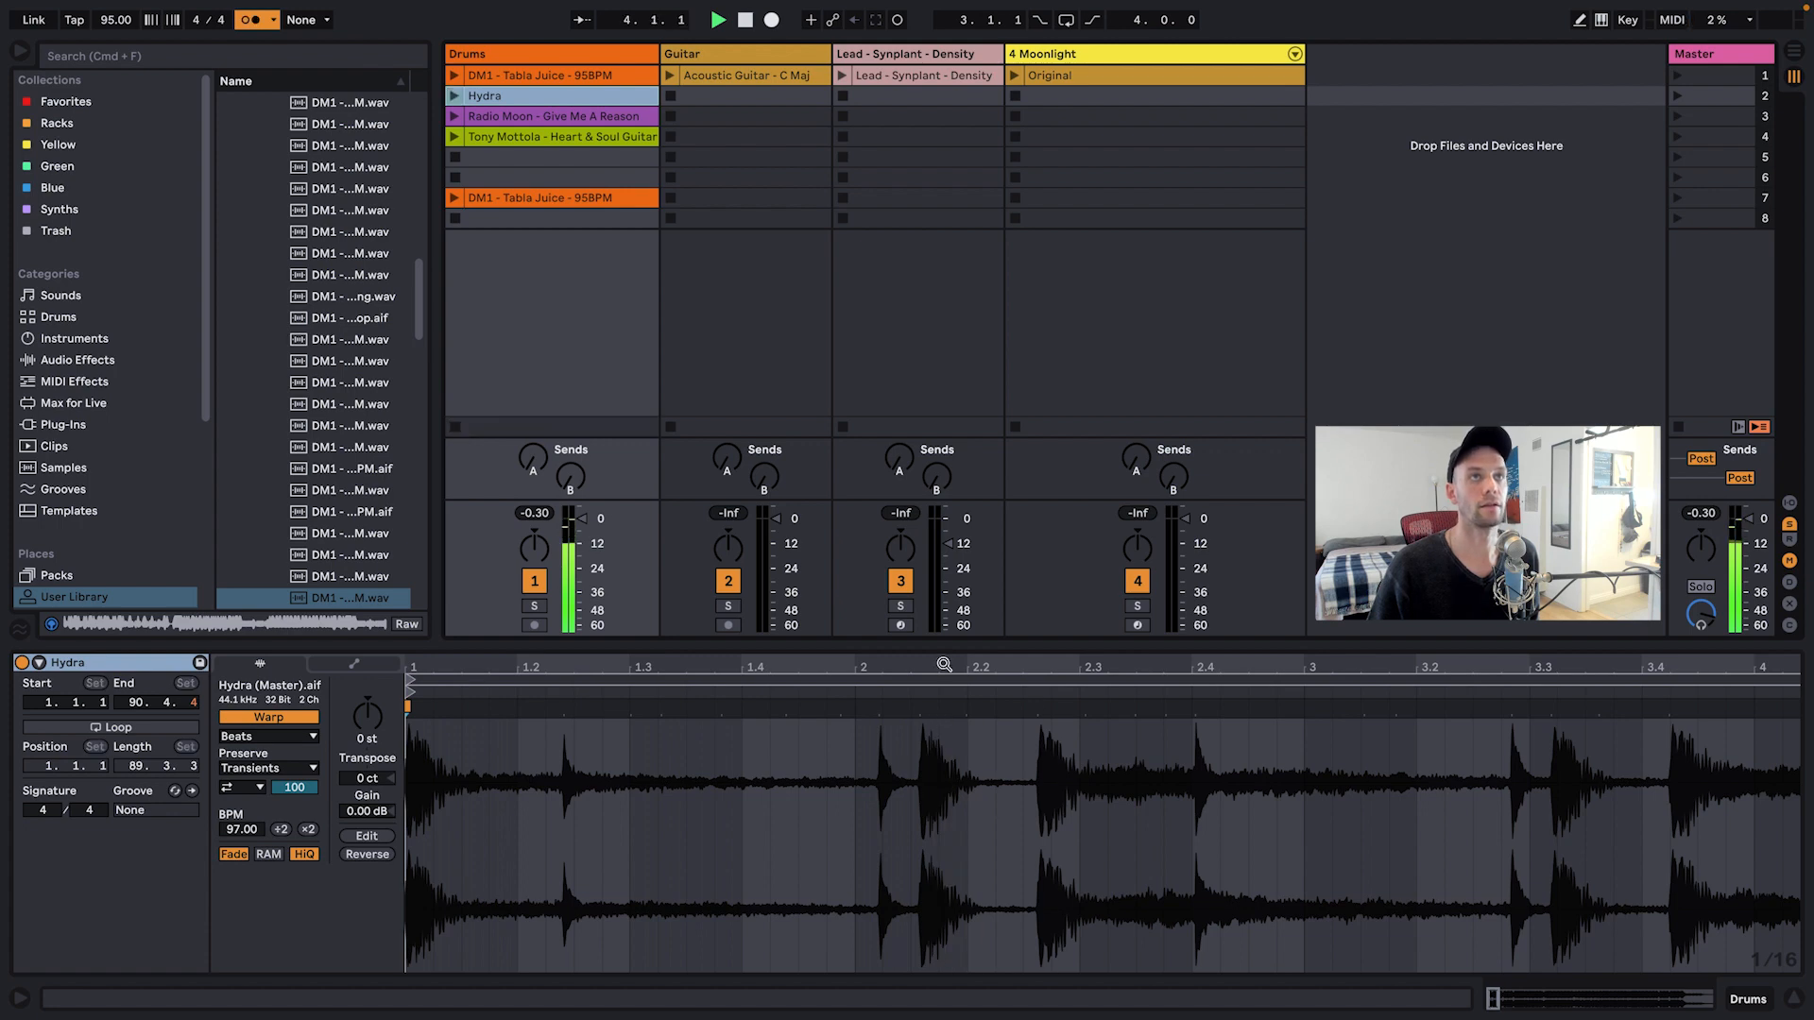
pyautogui.click(745, 19)
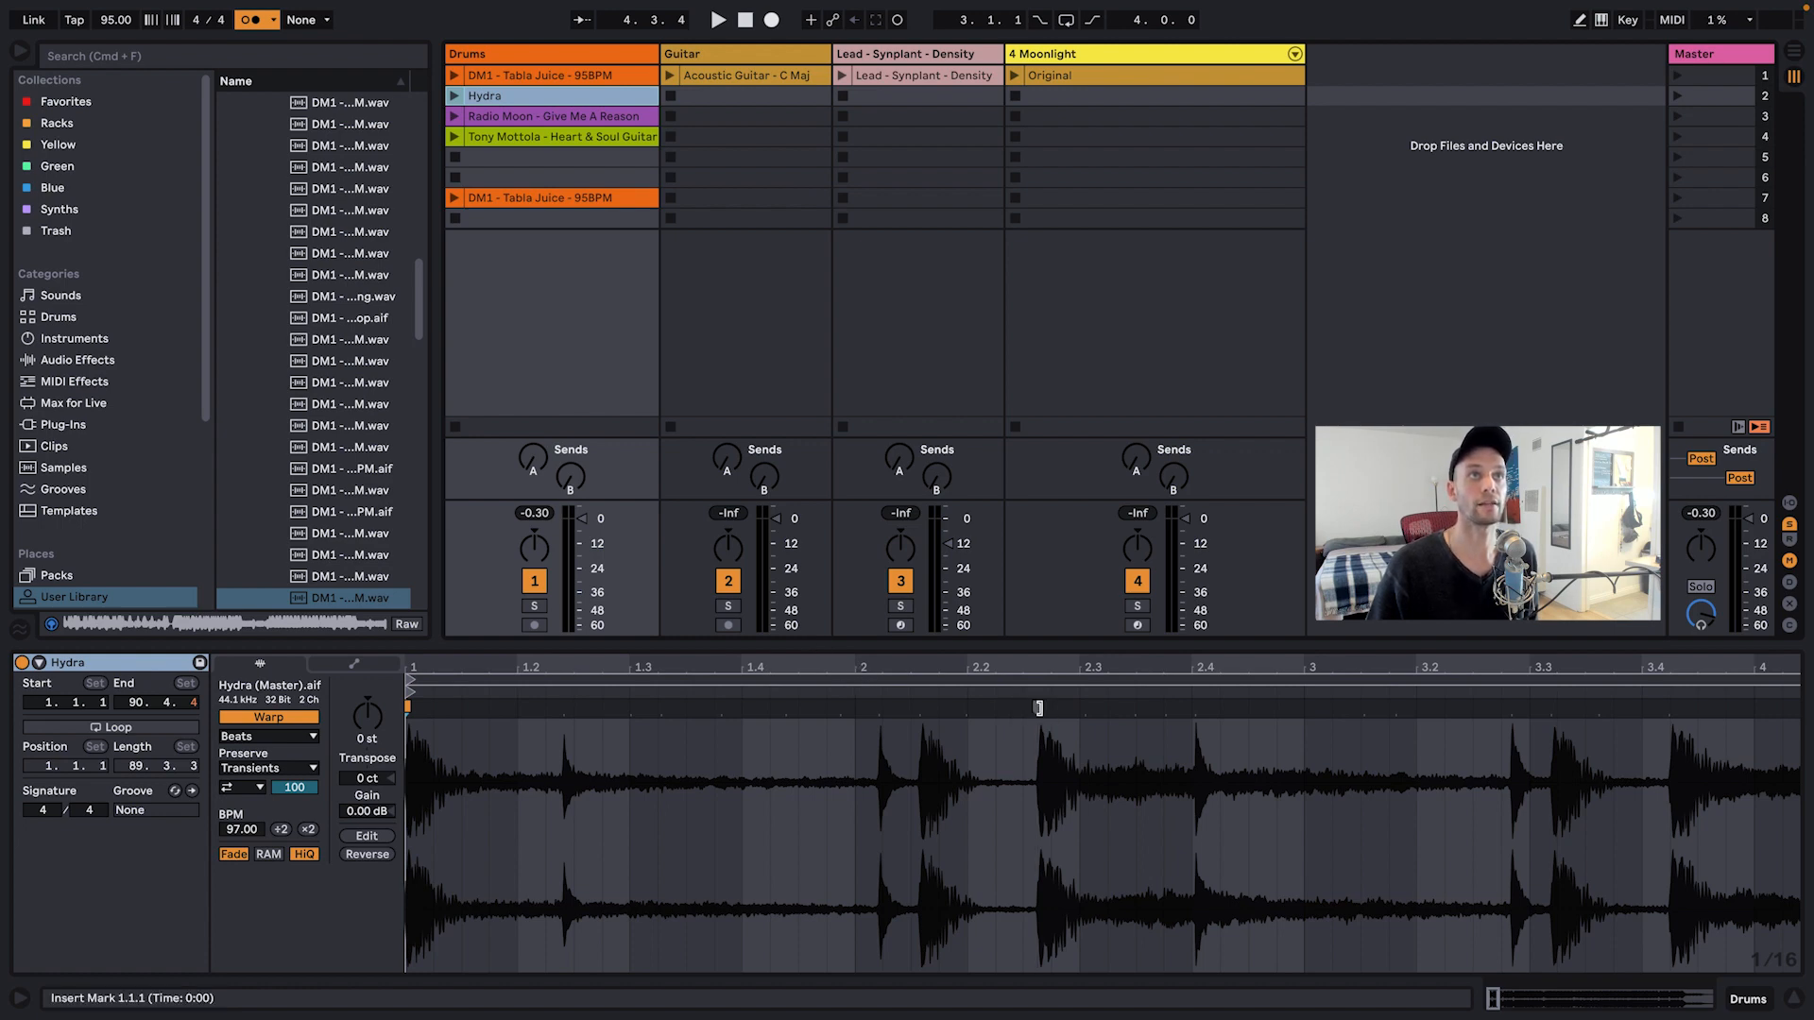
# Step: Move the strong transient between 2.2 and 2.3 onto the bar 2 line and align the following downbeat exactly with 3.1.1
pyautogui.moveTo(1039, 707)
pyautogui.mouseDown()
pyautogui.moveTo(861, 729)
pyautogui.moveTo(861, 673)
pyautogui.moveTo(827, 850)
pyautogui.moveTo(841, 865)
pyautogui.moveTo(854, 703)
pyautogui.moveTo(814, 671)
pyautogui.moveTo(717, 650)
pyautogui.moveTo(718, 667)
pyautogui.mouseUp()
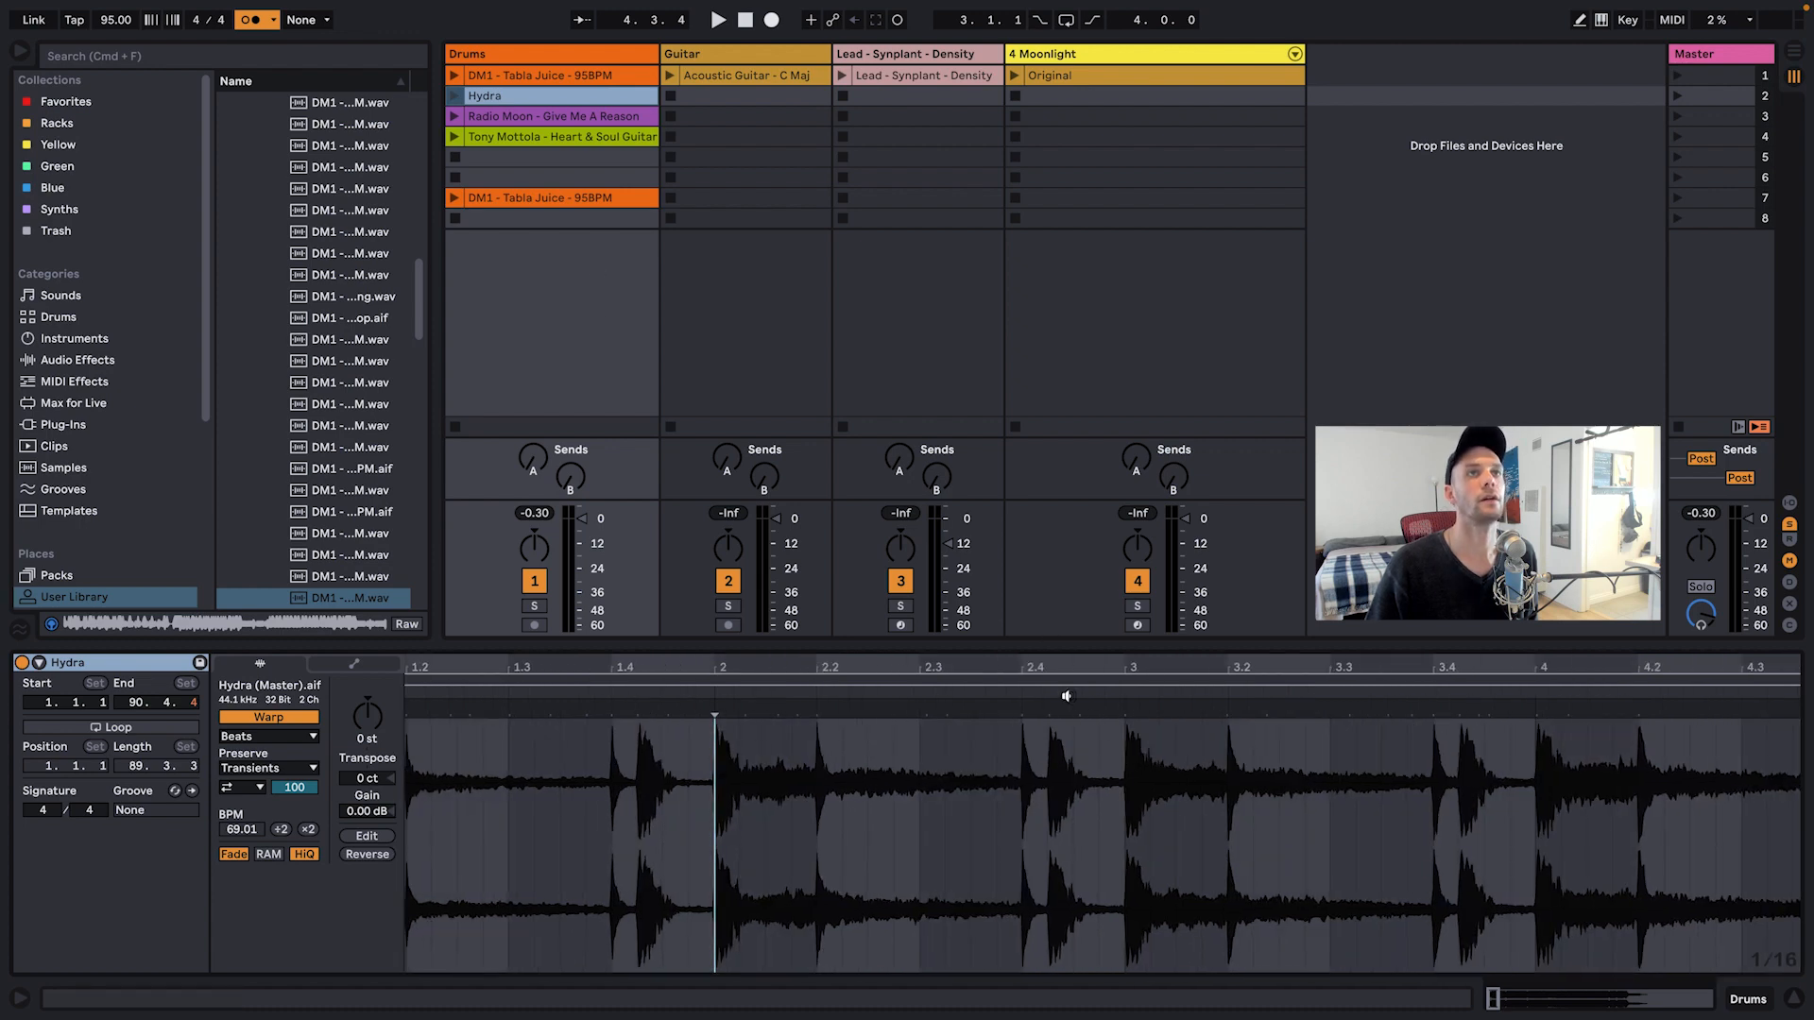
pyautogui.moveTo(1126, 667); pyautogui.dragTo(1128, 865)
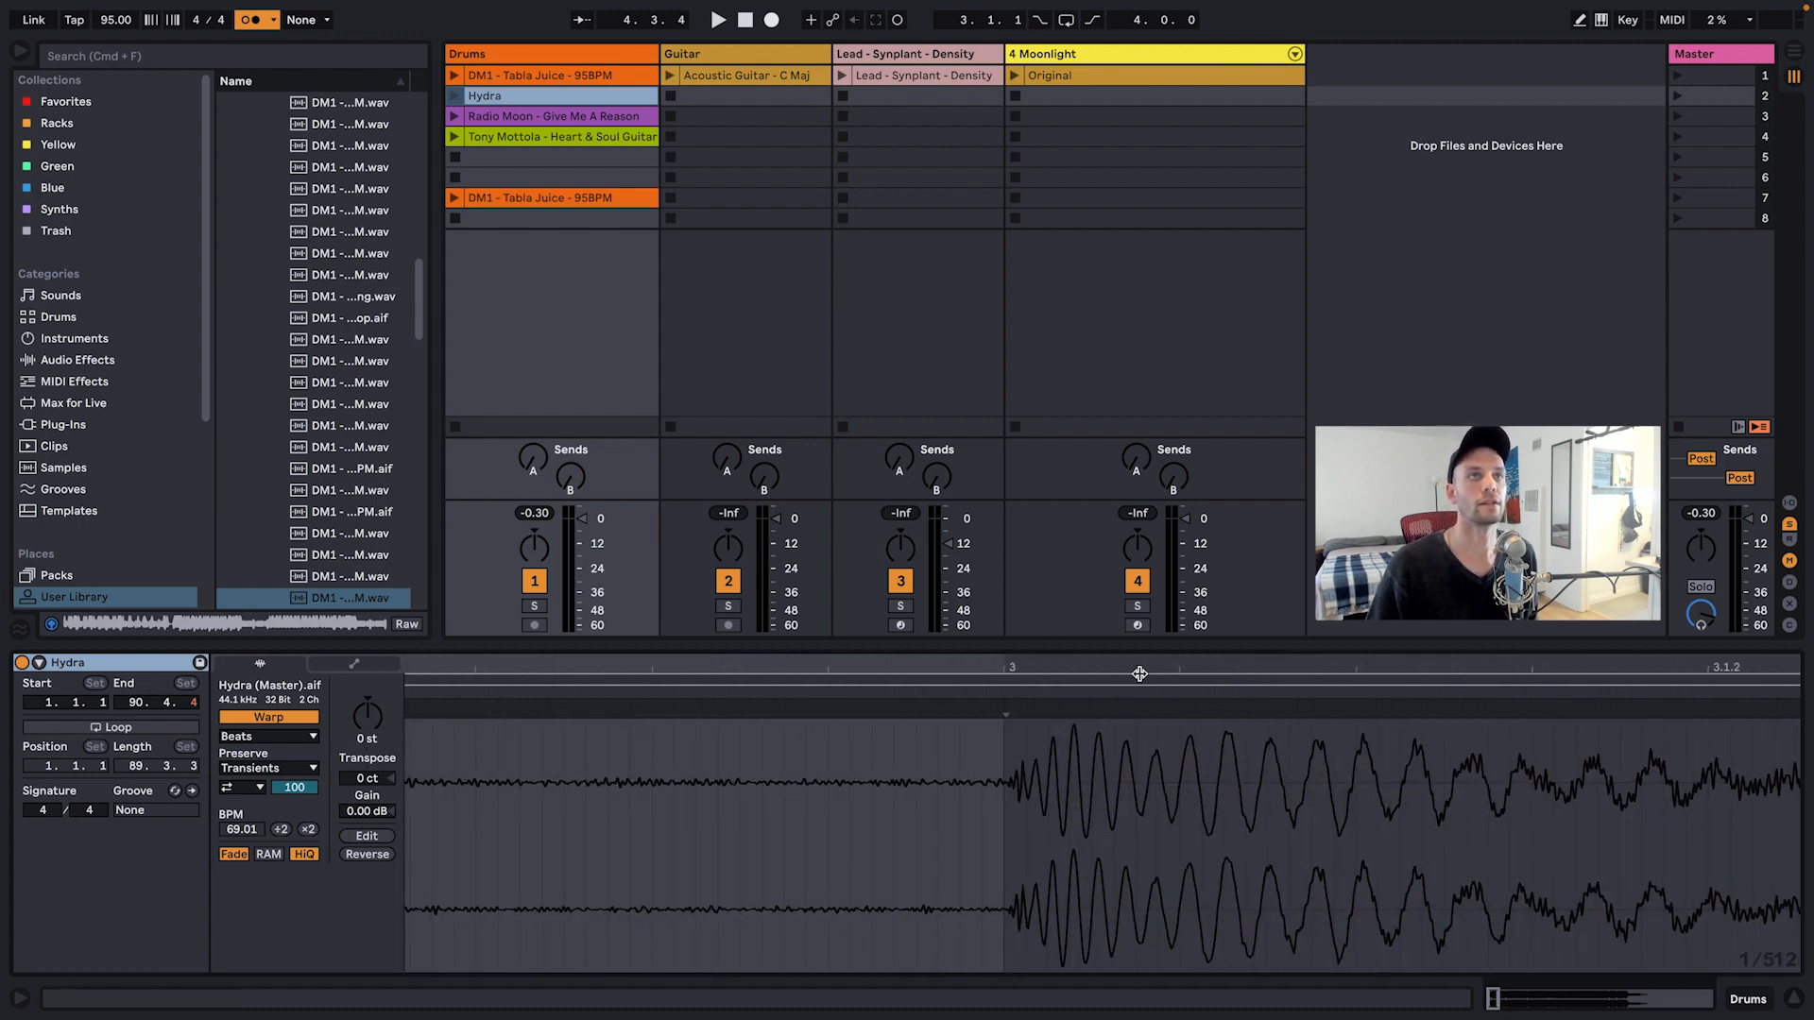
pyautogui.moveTo(1006, 710)
pyautogui.mouseDown()
pyautogui.moveTo(982, 668)
pyautogui.moveTo(475, 416)
pyautogui.mouseUp()
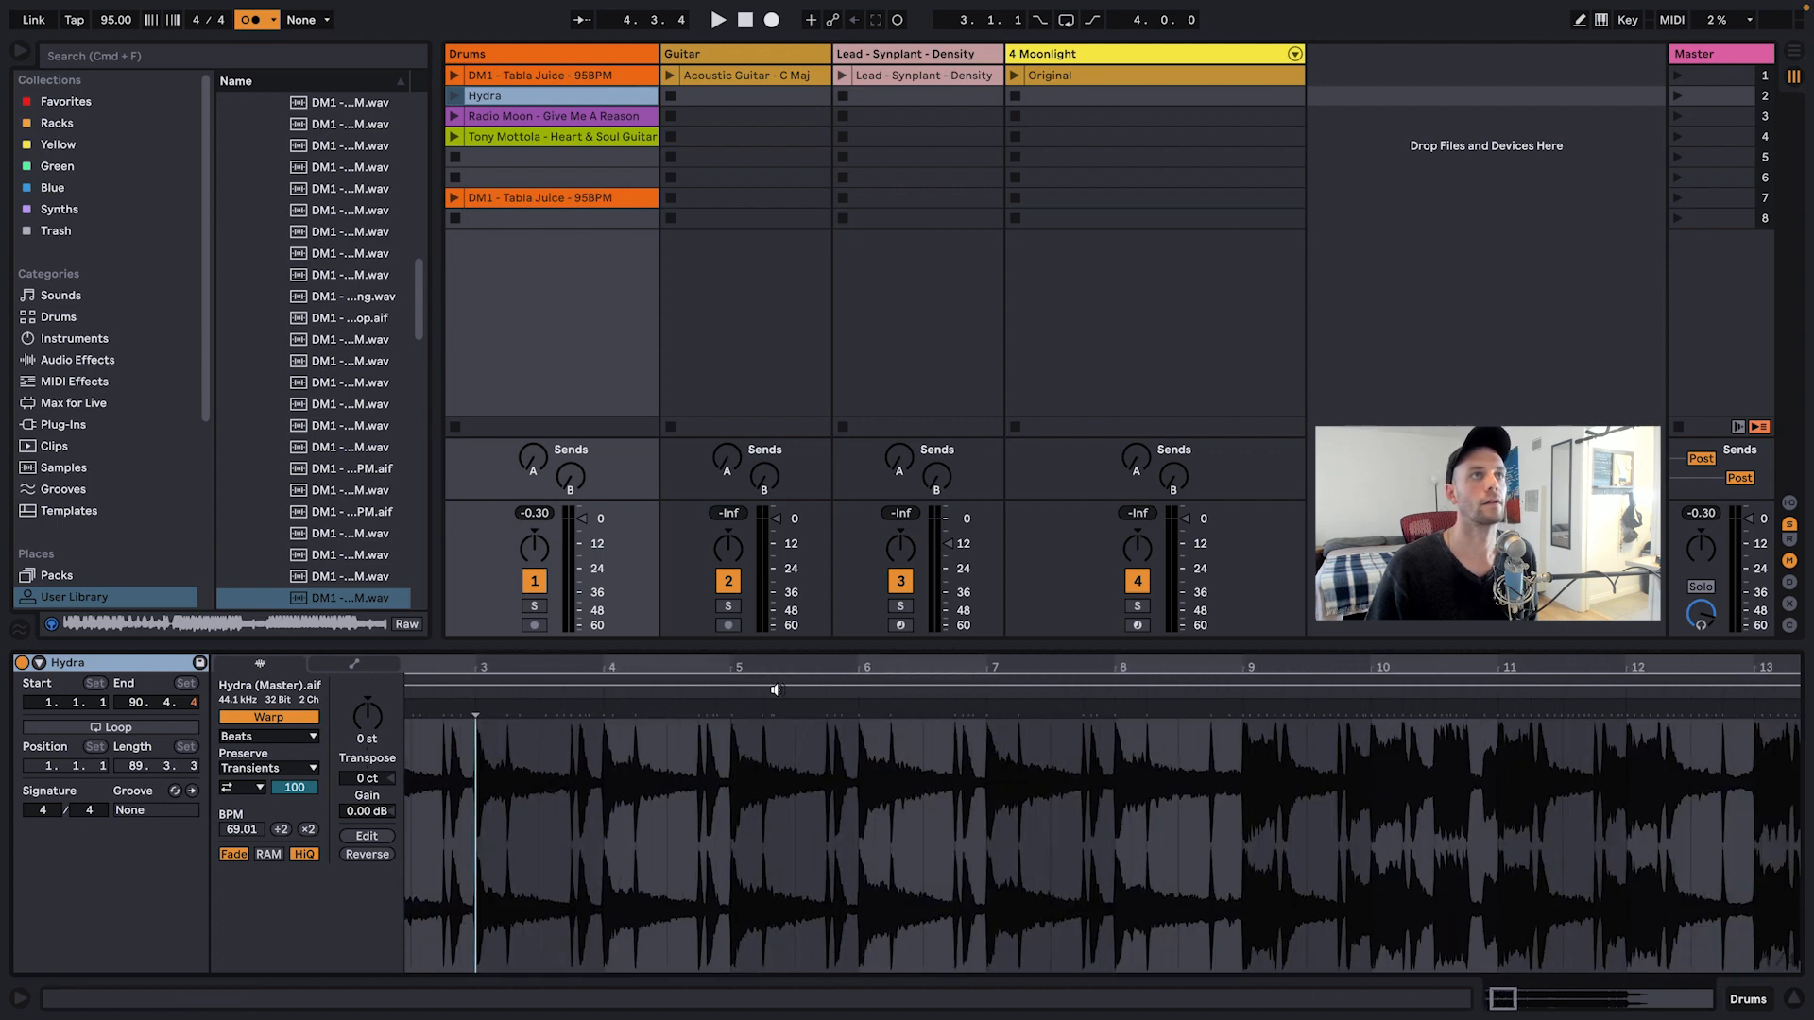
# Step: Add a warp marker on the Hydra clip's transient at bar 7 and align it with the 7.1.1 grid line
pyautogui.moveTo(992, 668); pyautogui.dragTo(990, 831)
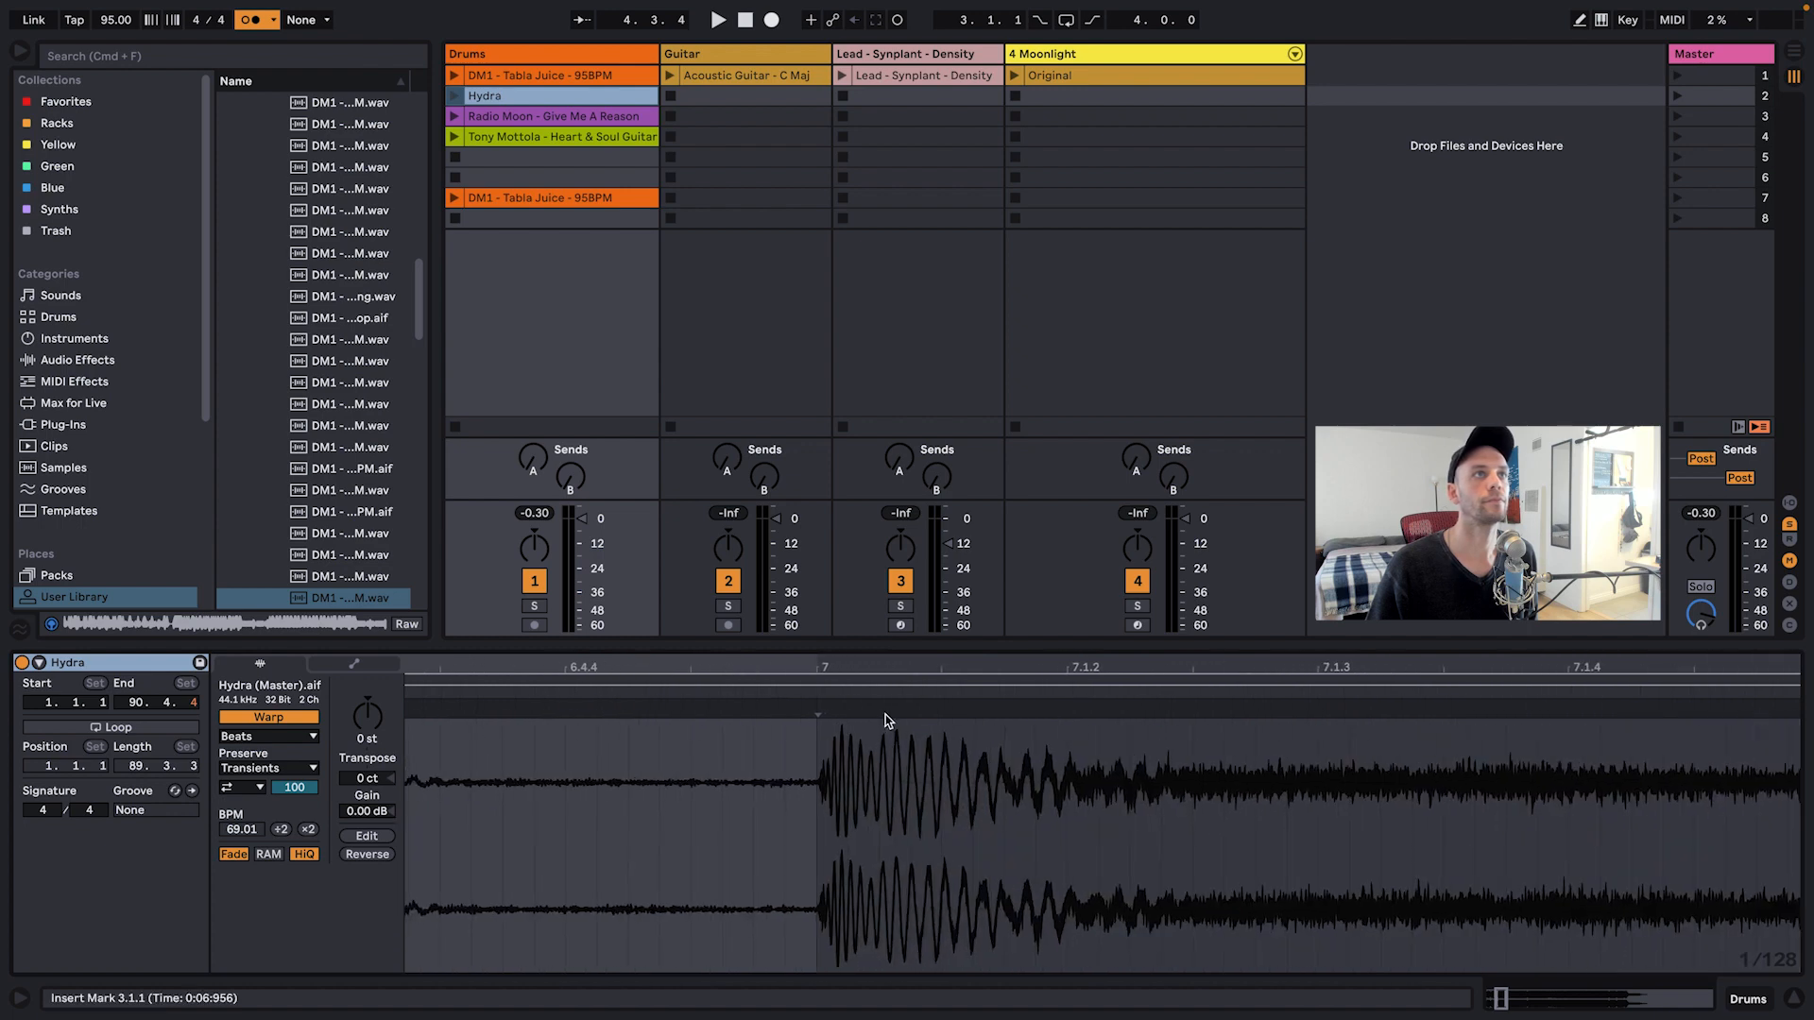
pyautogui.doubleClick(812, 714)
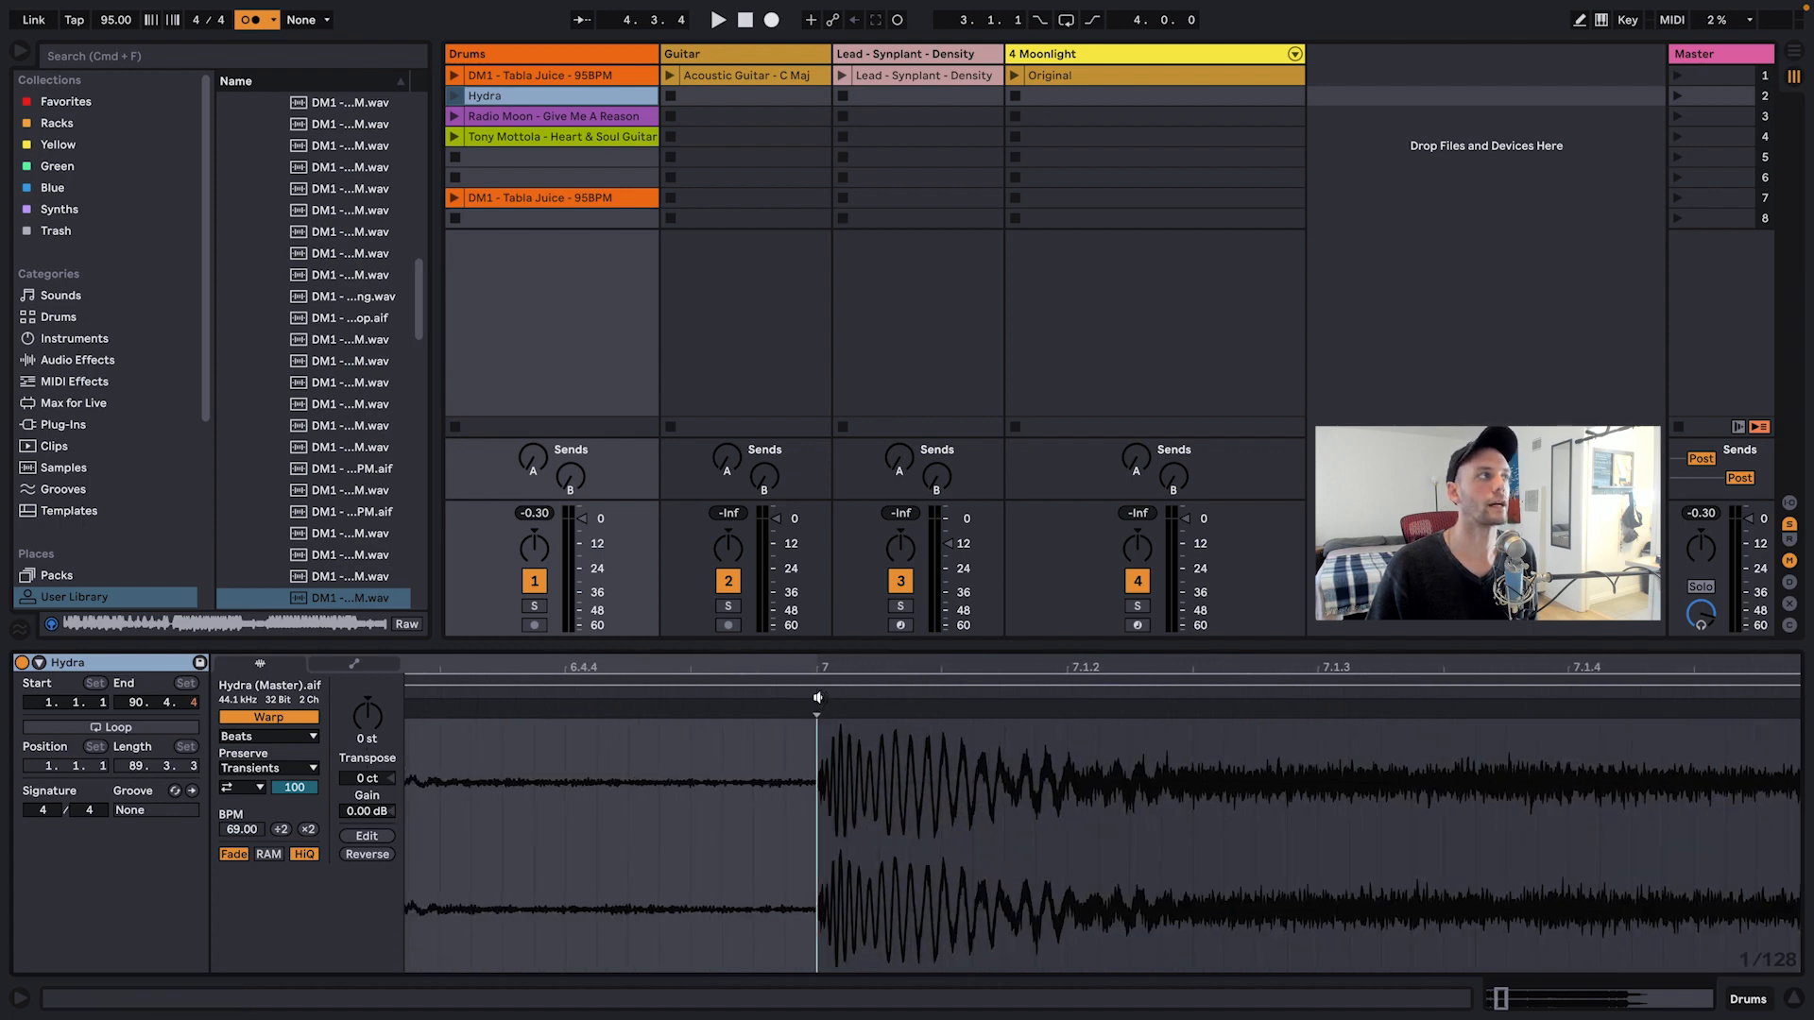
pyautogui.moveTo(902, 667); pyautogui.dragTo(902, 416)
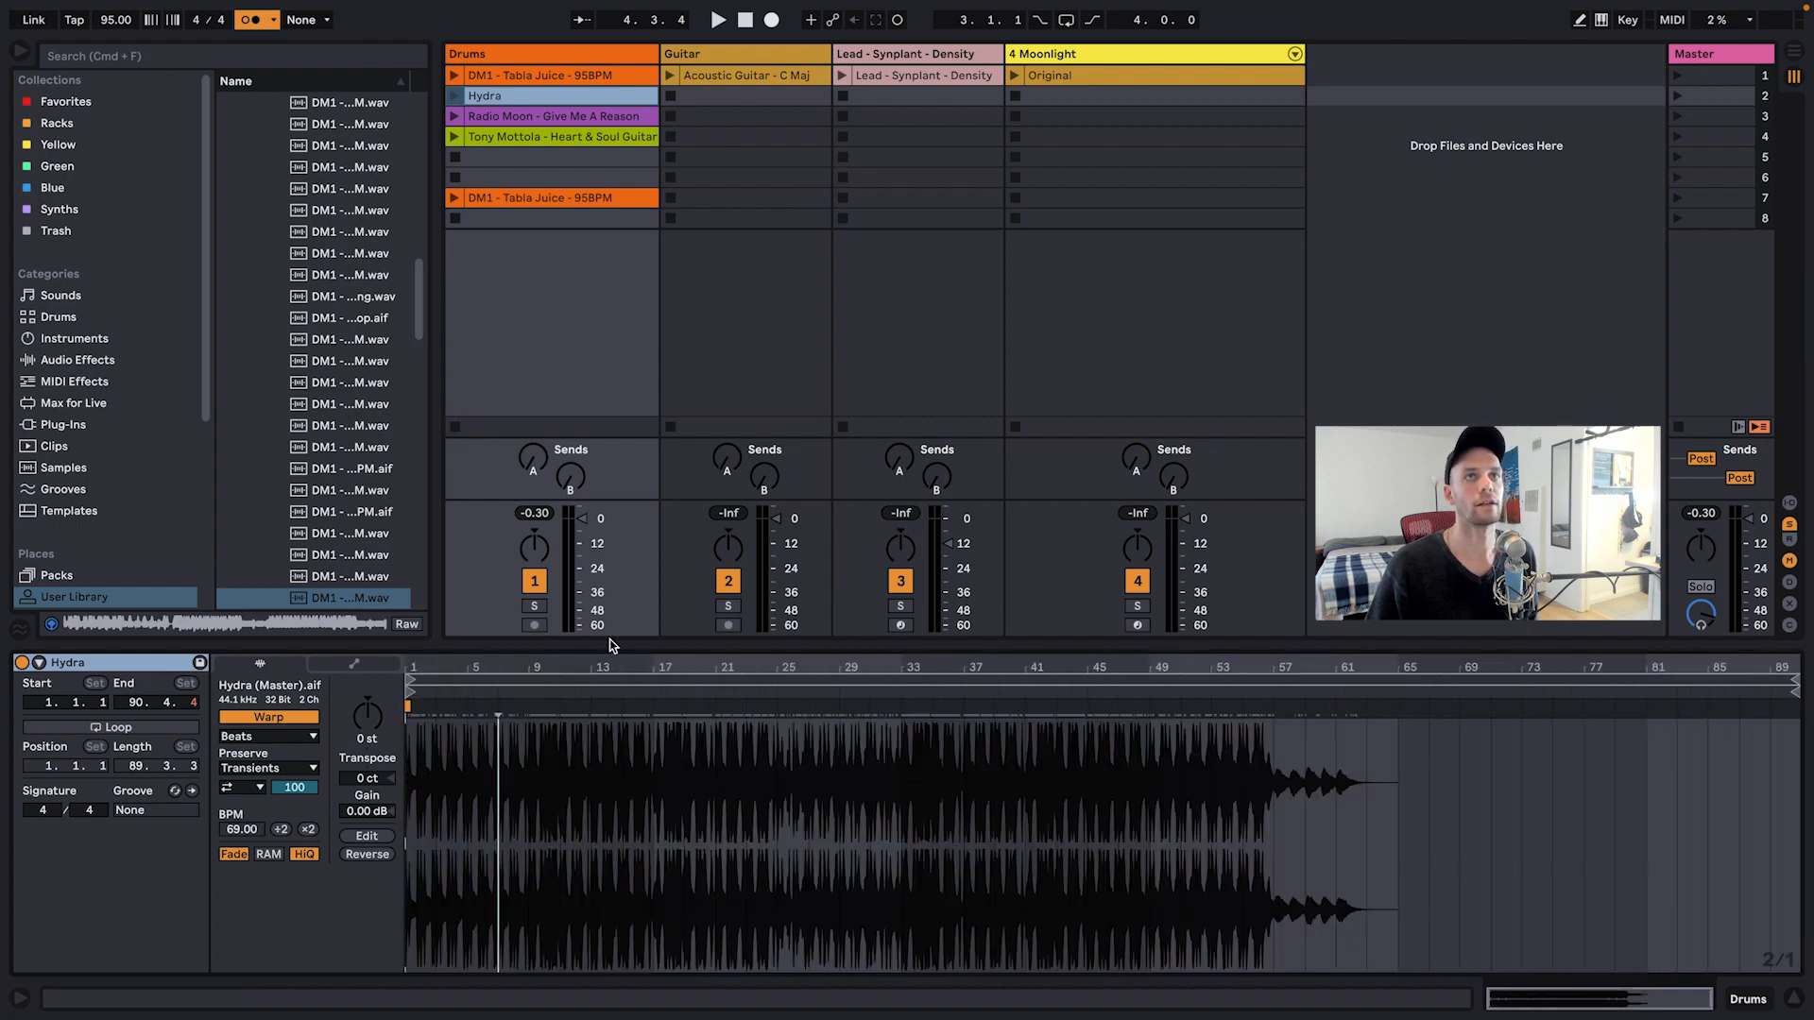
# Step: Shorten the Hydra clip's loop region to 64 bars and align the transient at bar 55 with the grid using a warp marker
pyautogui.moveTo(1794, 688); pyautogui.dragTo(1404, 723)
pyautogui.moveTo(1233, 667); pyautogui.dragTo(1233, 756)
pyautogui.moveTo(691, 672); pyautogui.dragTo(994, 647)
pyautogui.doubleClick(824, 715)
pyautogui.moveTo(824, 715); pyautogui.dragTo(808, 711)
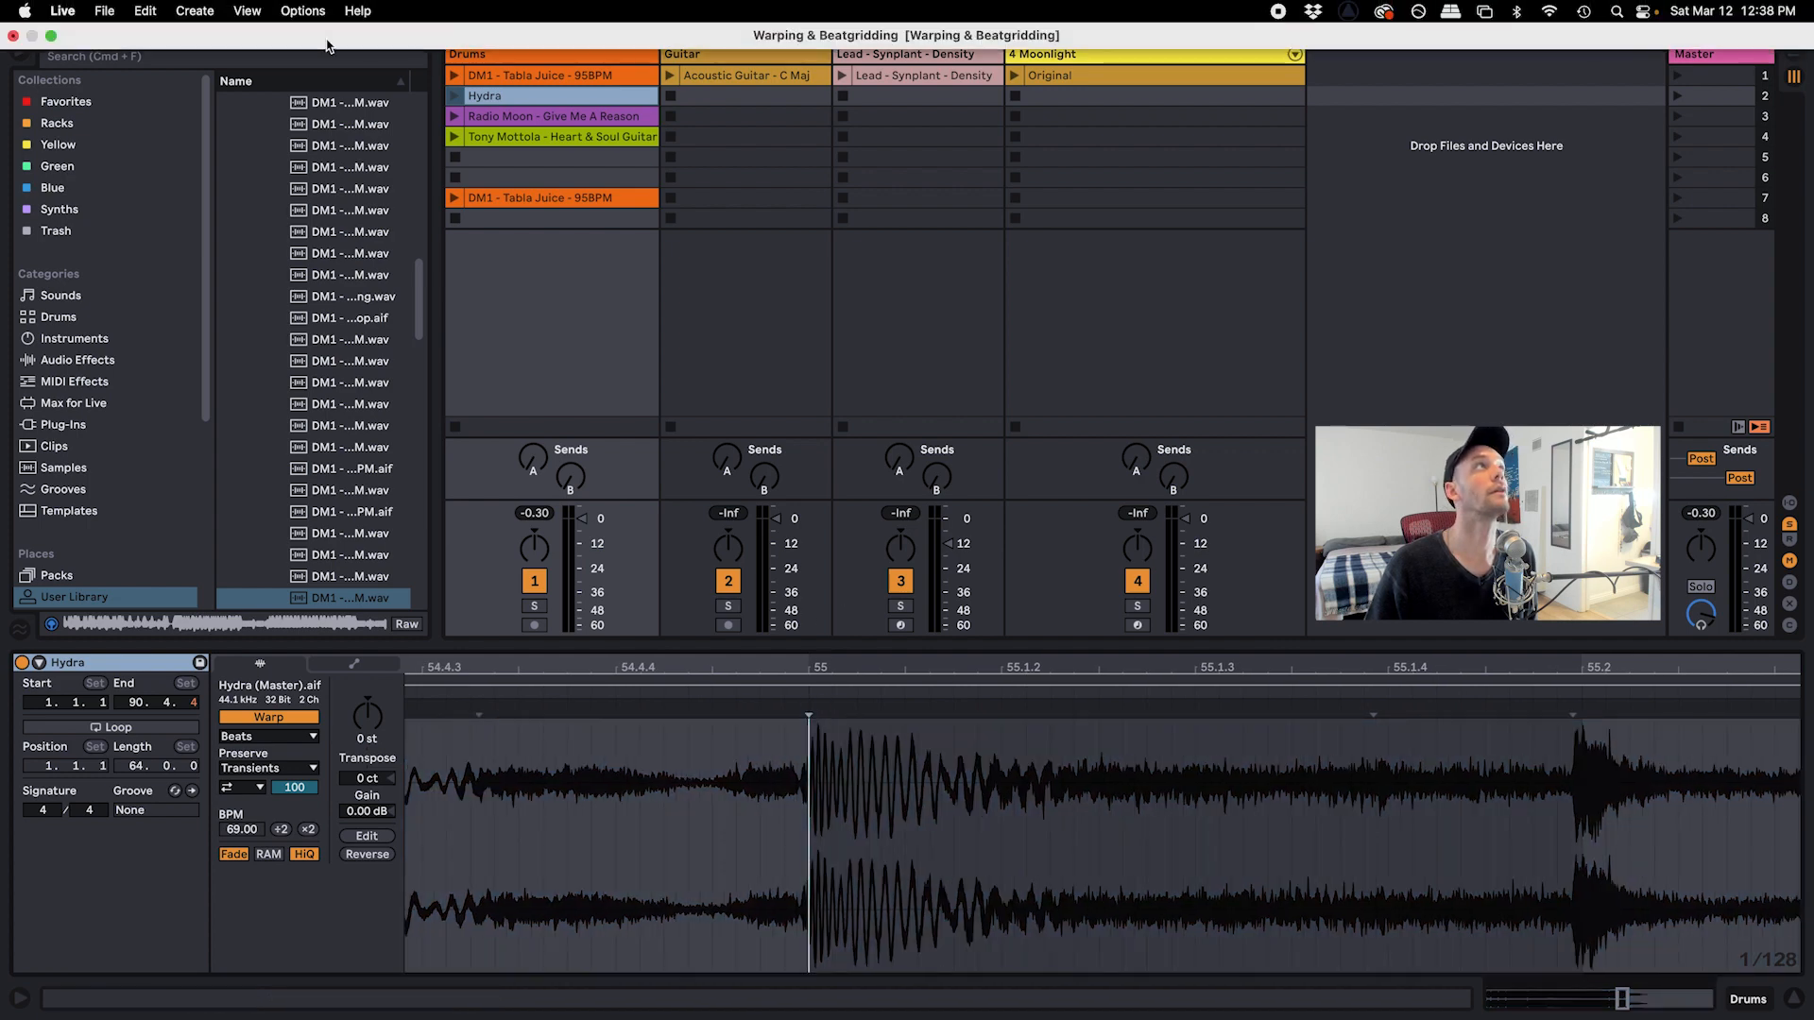
# Step: Play the Hydra clip from the start to check its opening bars against the metronome, and stop playback
pyautogui.click(455, 96)
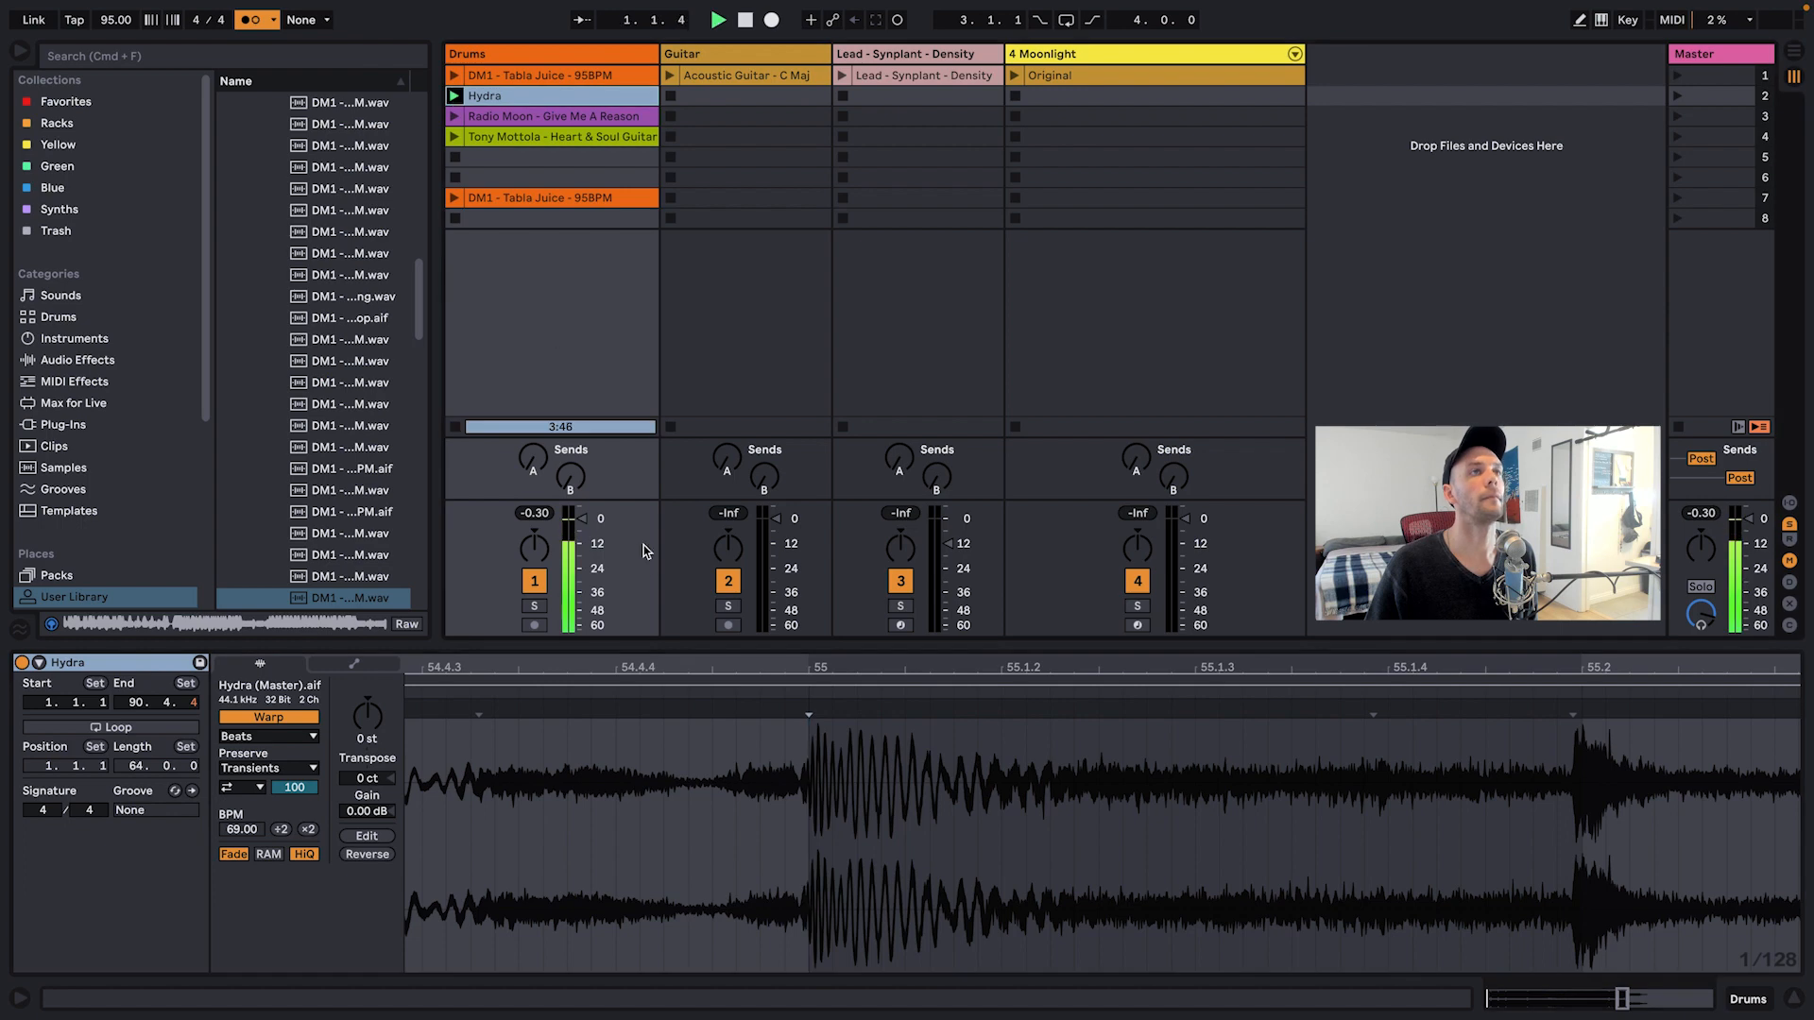
pyautogui.moveTo(649, 658); pyautogui.dragTo(1243, 378)
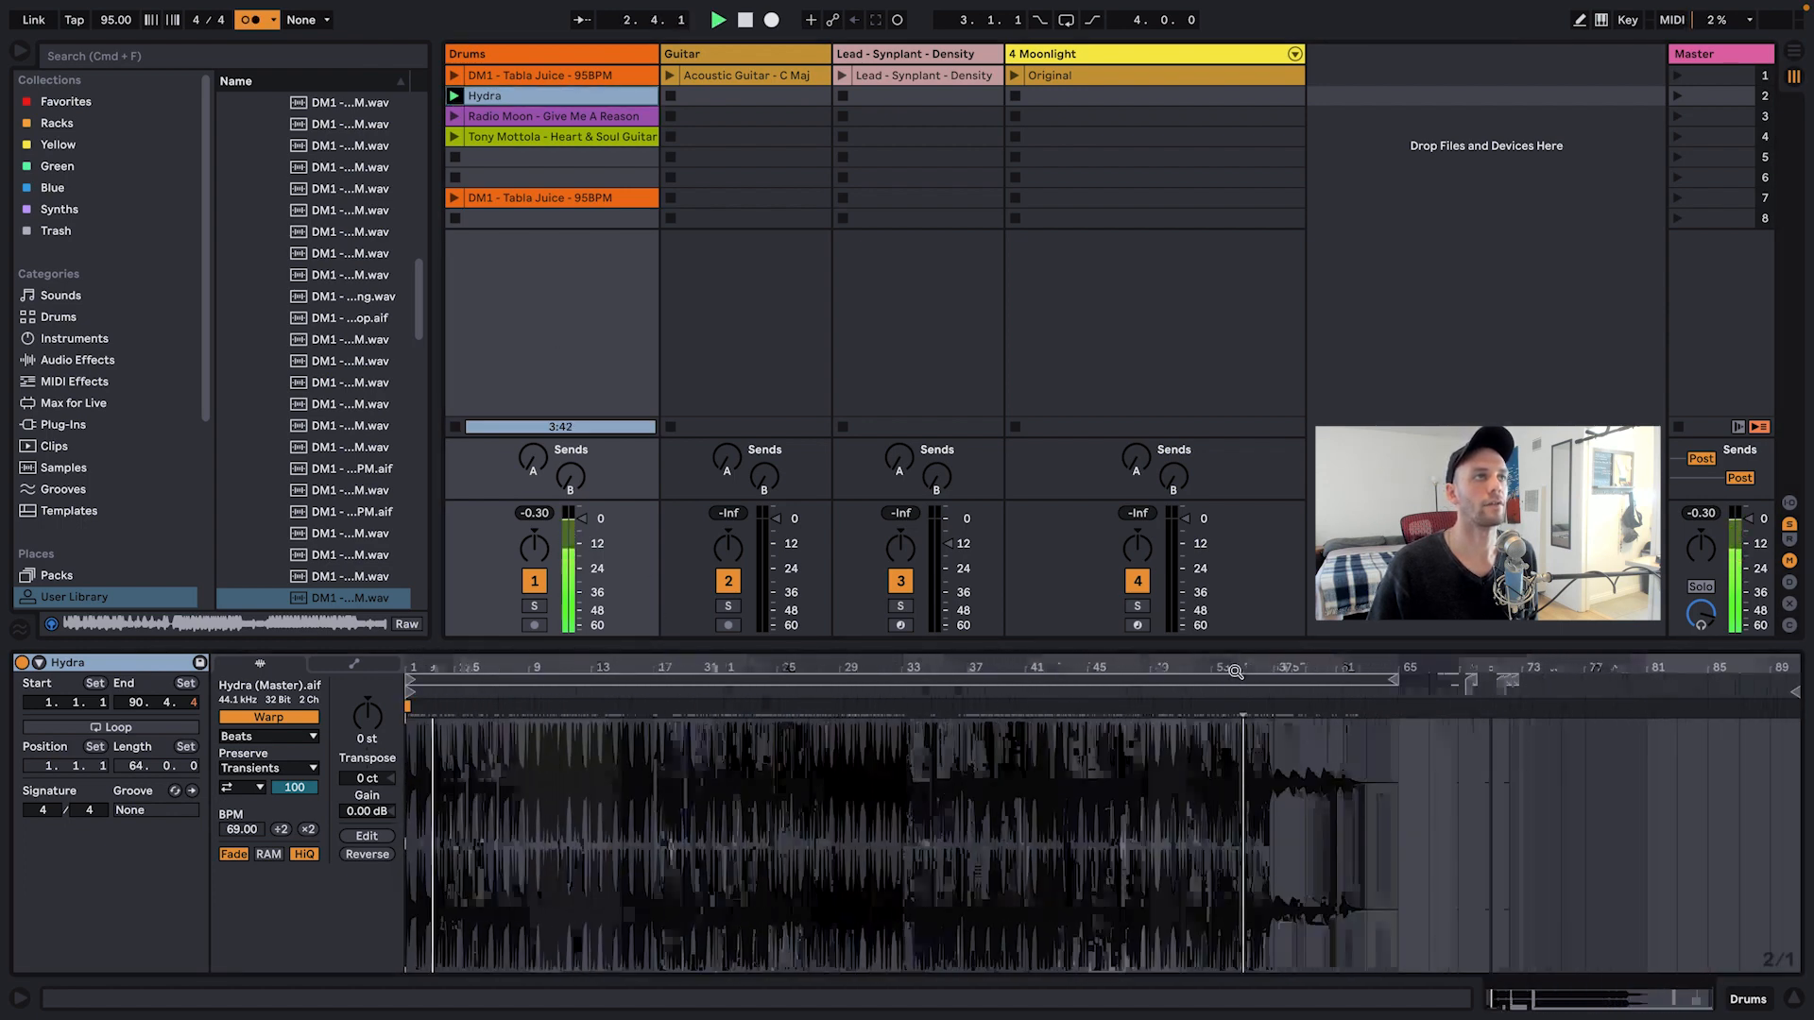
pyautogui.moveTo(416, 667); pyautogui.dragTo(416, 794)
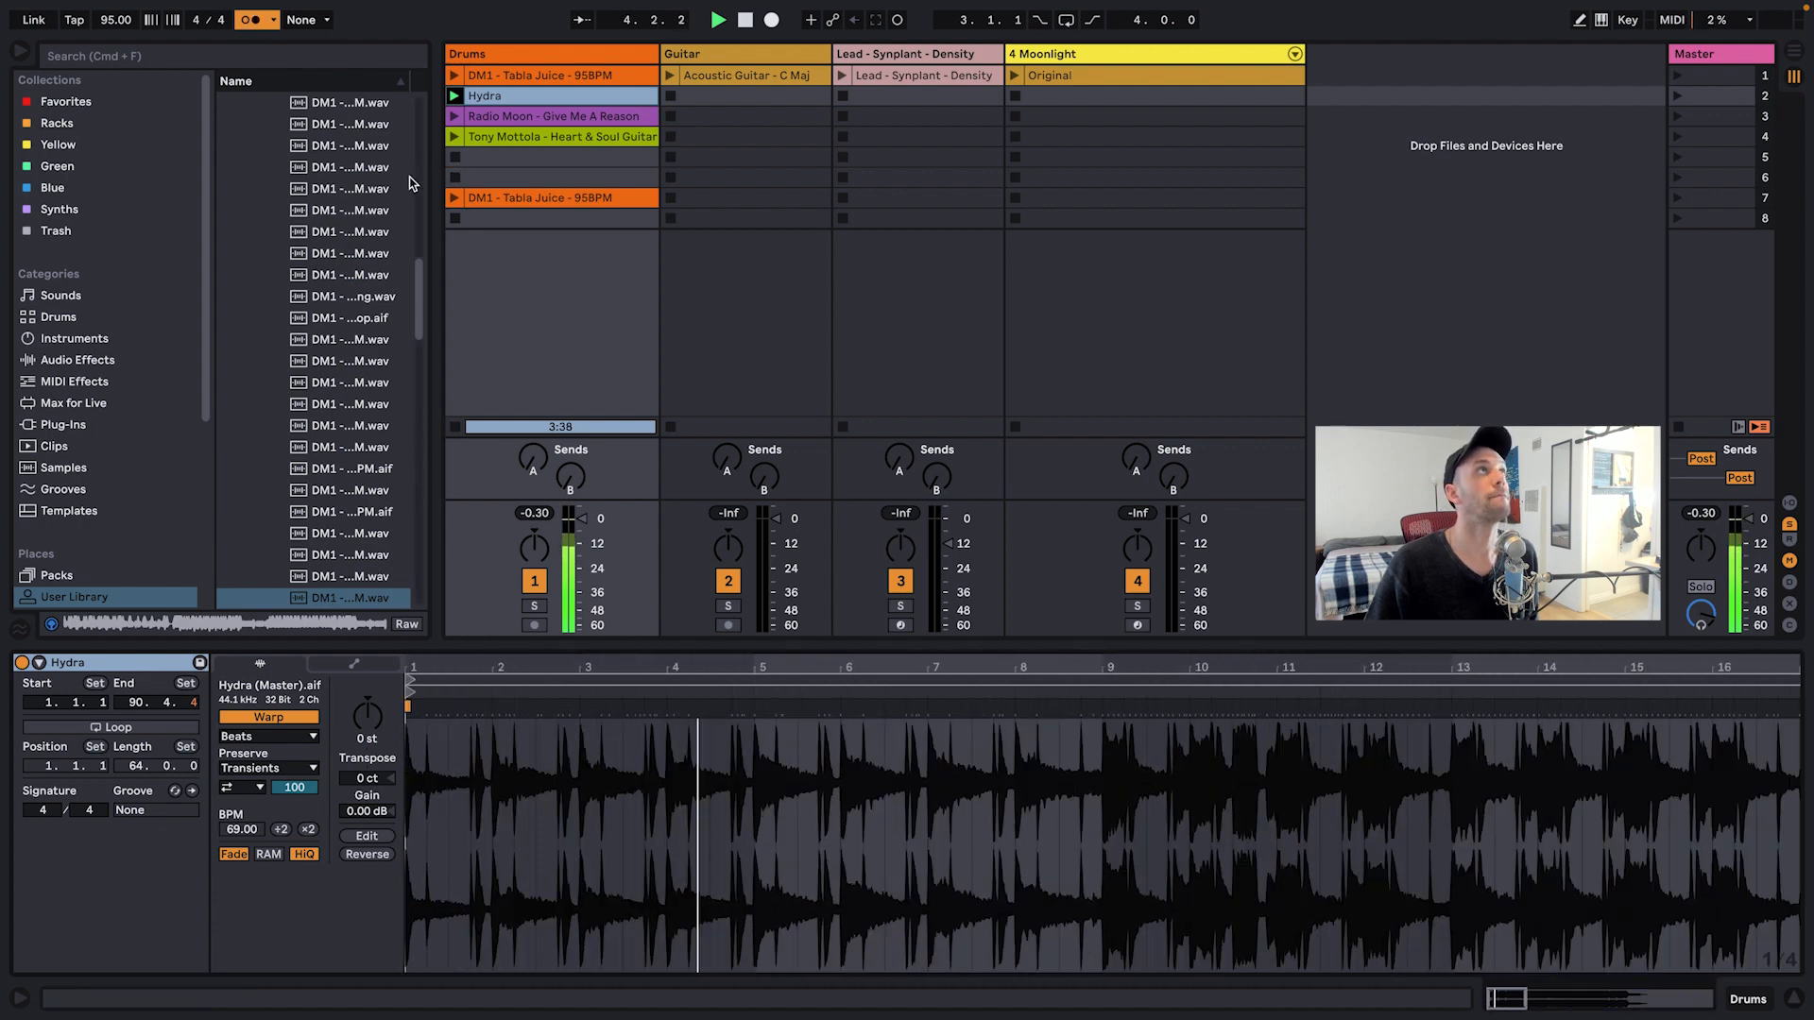
pyautogui.click(456, 427)
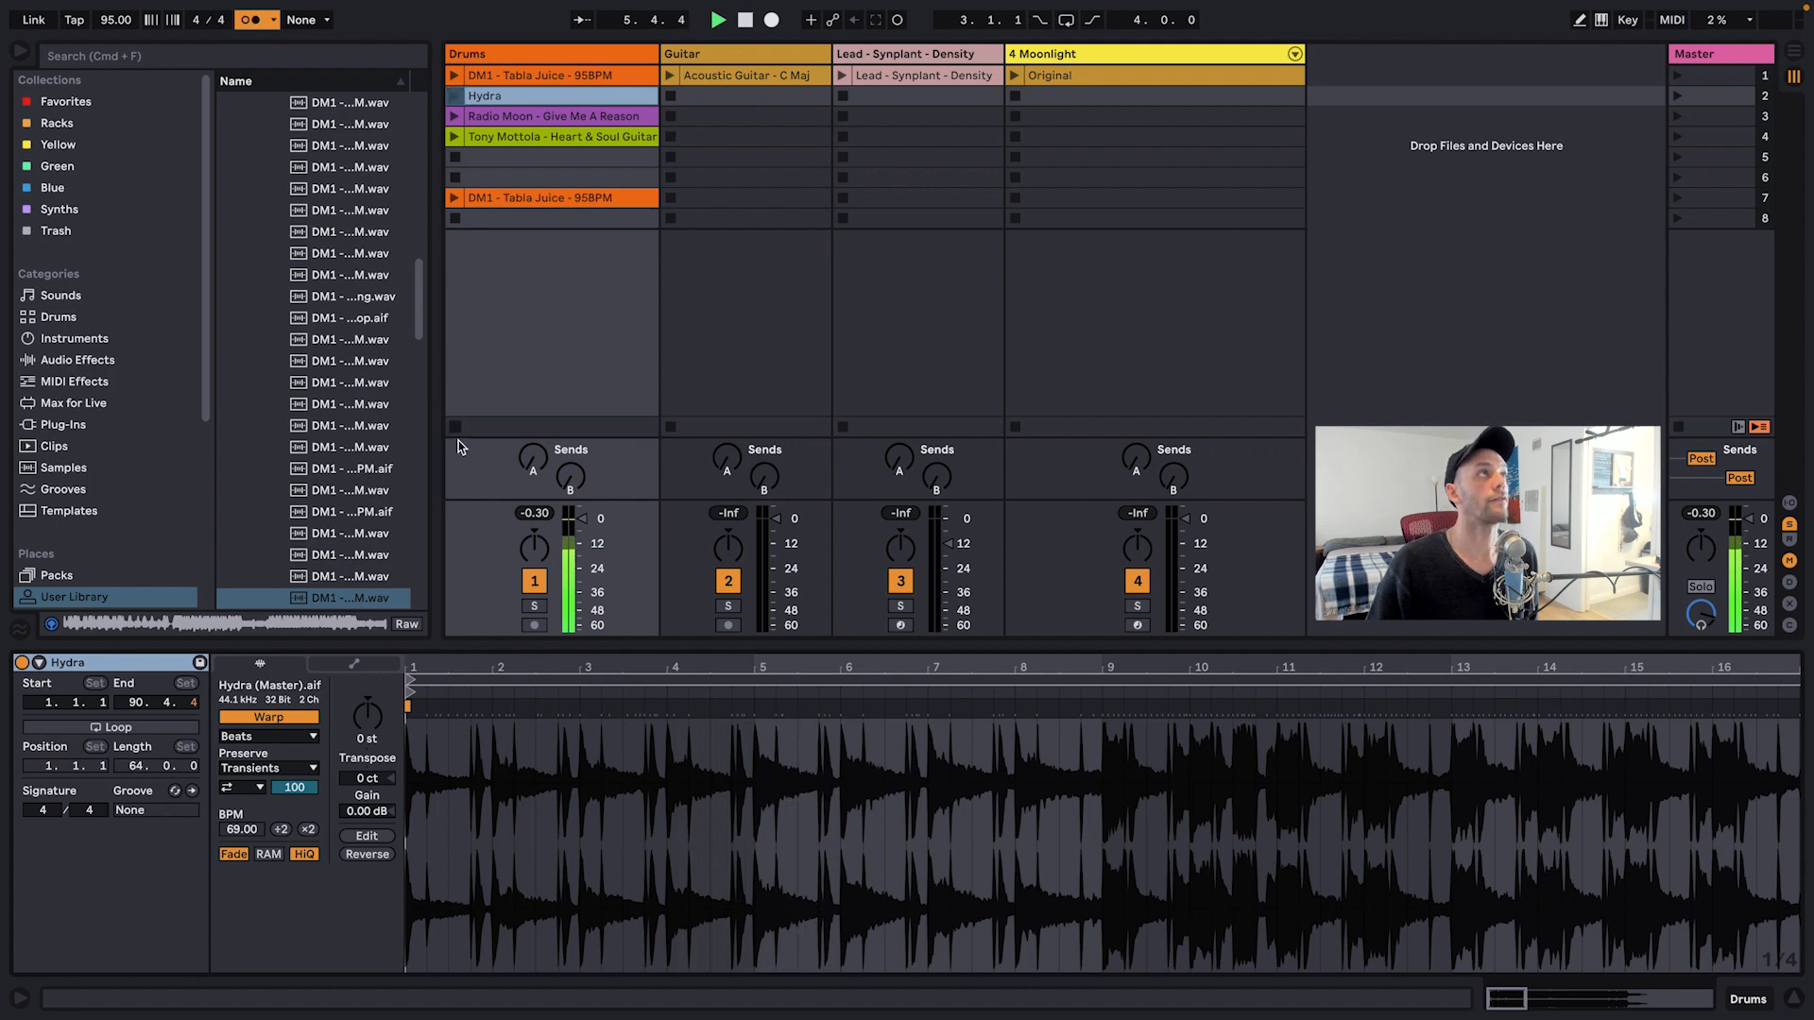
pyautogui.press('space')
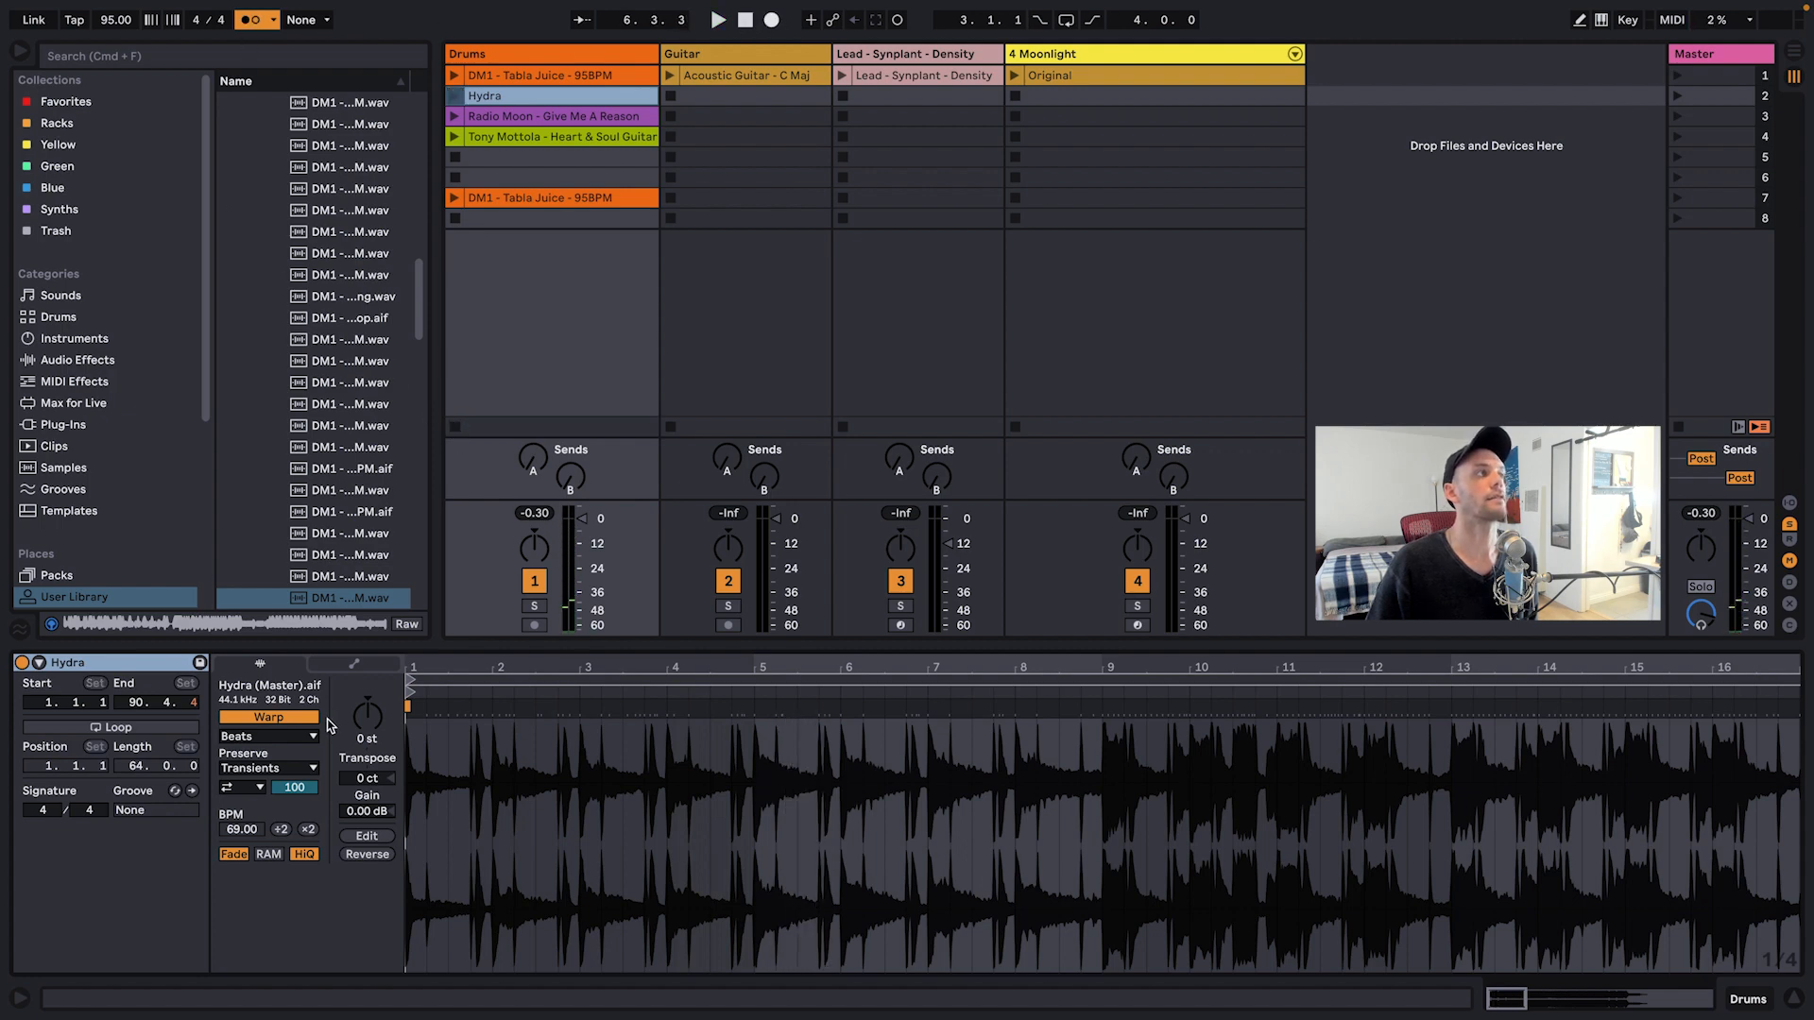
# Step: Double the Hydra clip's original tempo to 137.99 BPM and set the project tempo to 138 BPM
pyautogui.moveTo(115, 19); pyautogui.dragTo(116, 42)
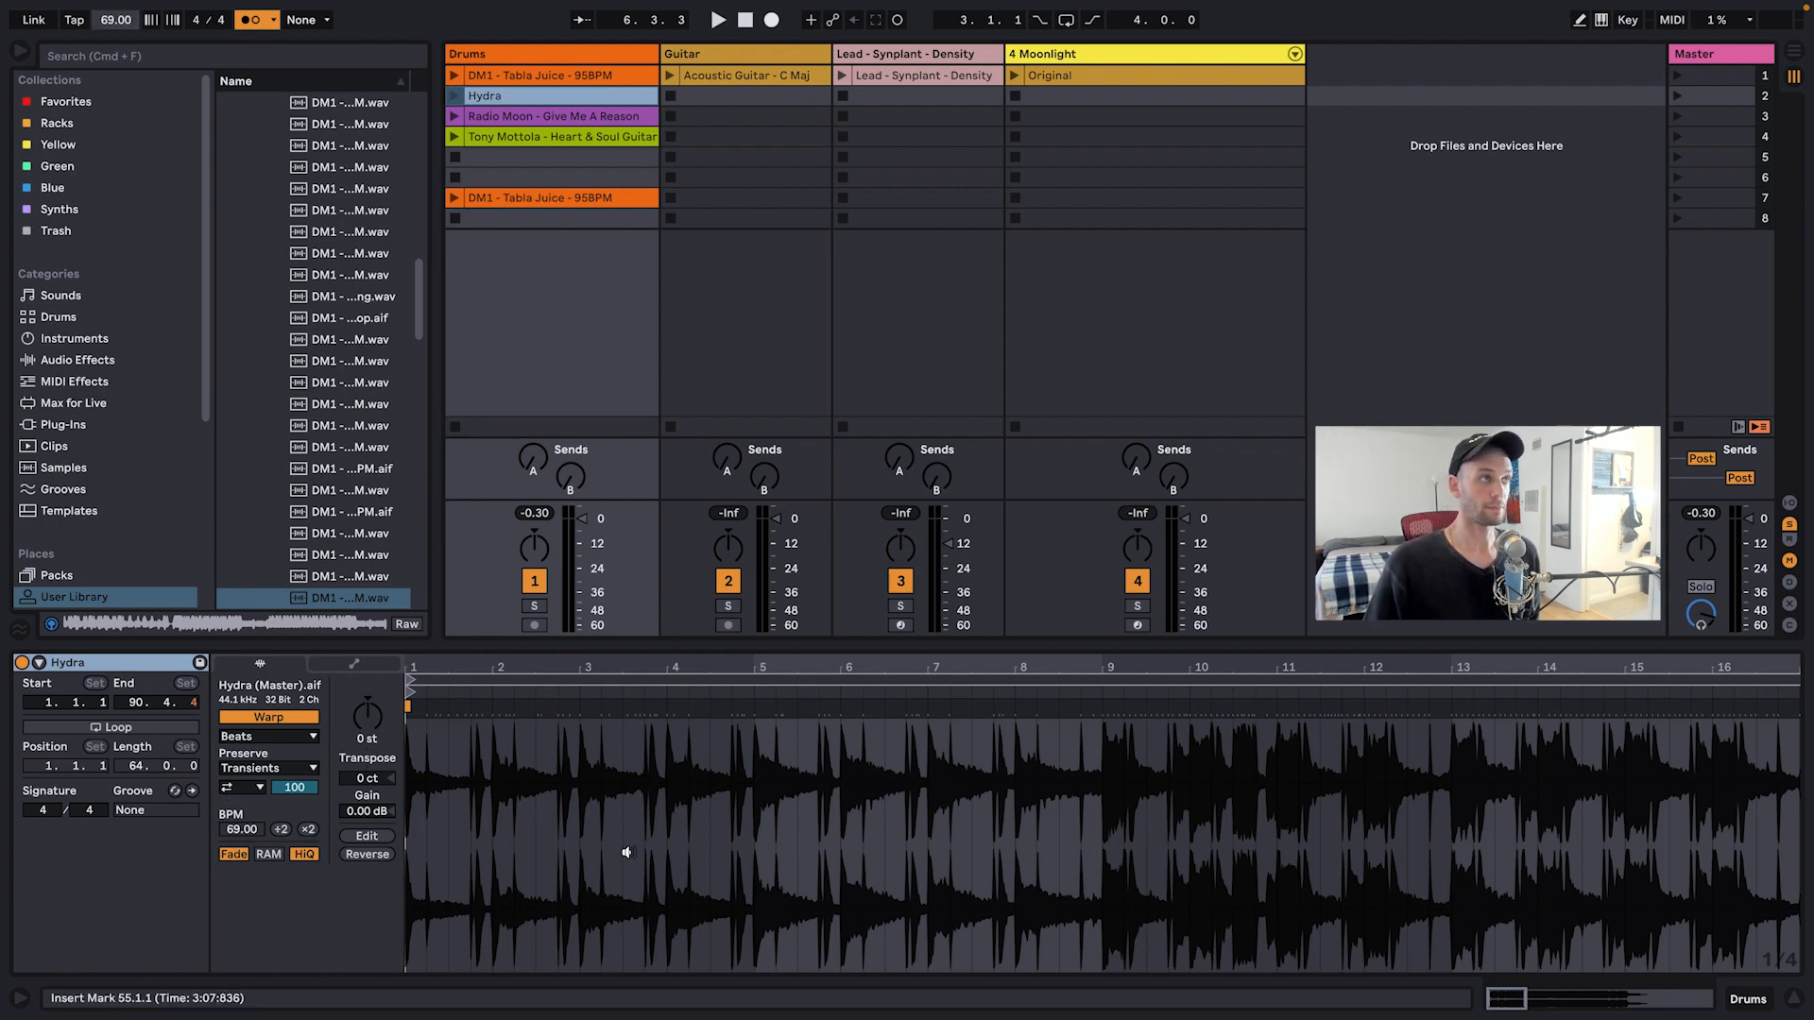
pyautogui.click(309, 831)
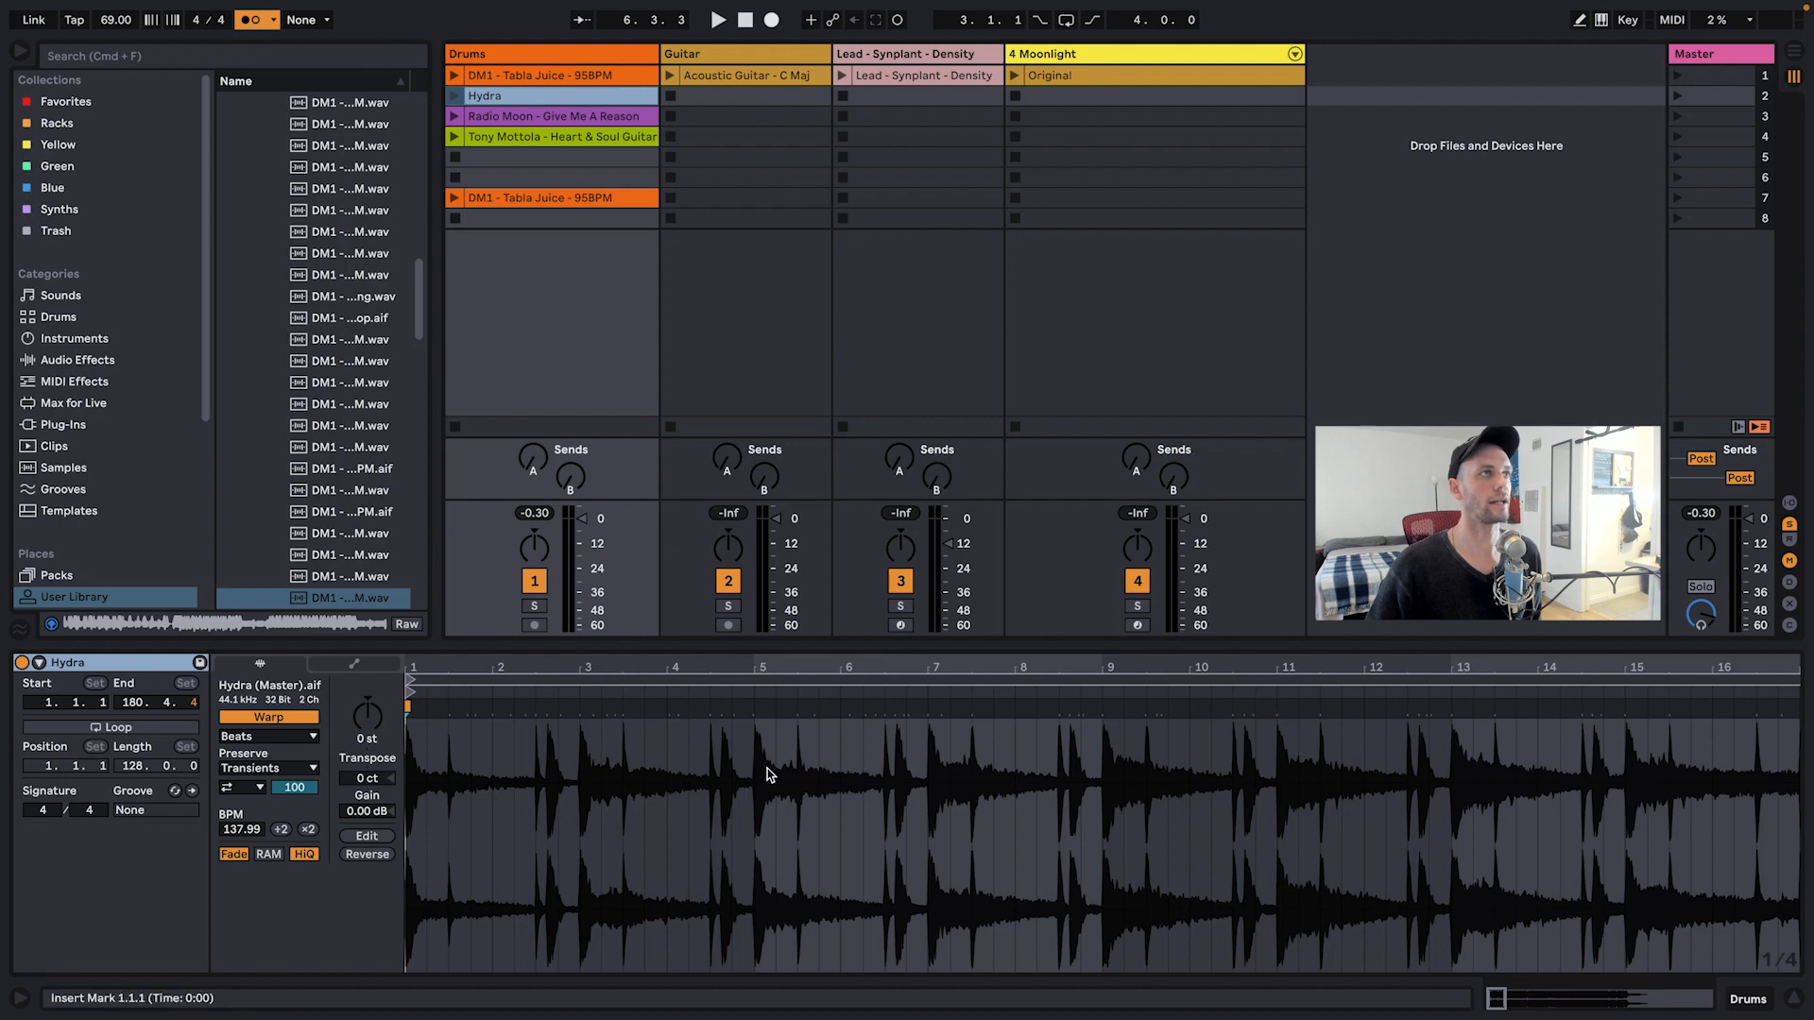
pyautogui.moveTo(116, 20); pyautogui.dragTo(115, 11)
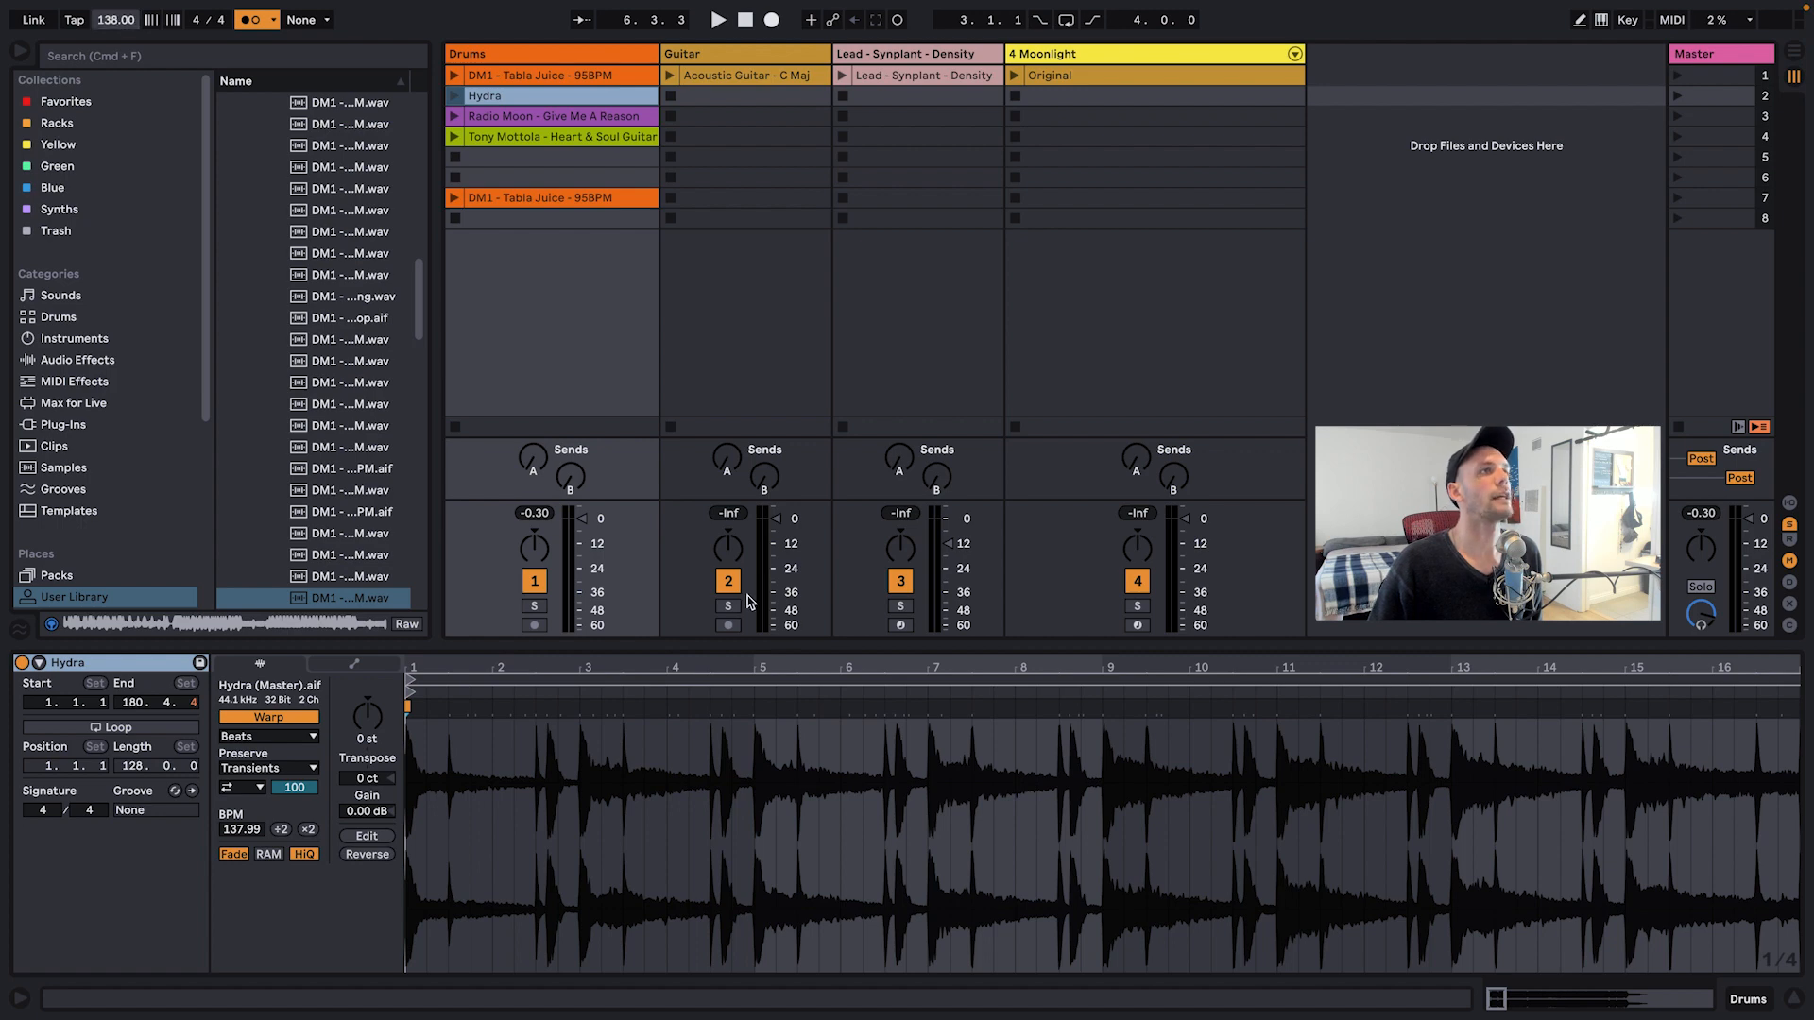
# Step: Set the Hydra clip's end to 129.1.1, where its loop region ends, and play back its opening bars
pyautogui.moveTo(747, 668); pyautogui.dragTo(749, 813)
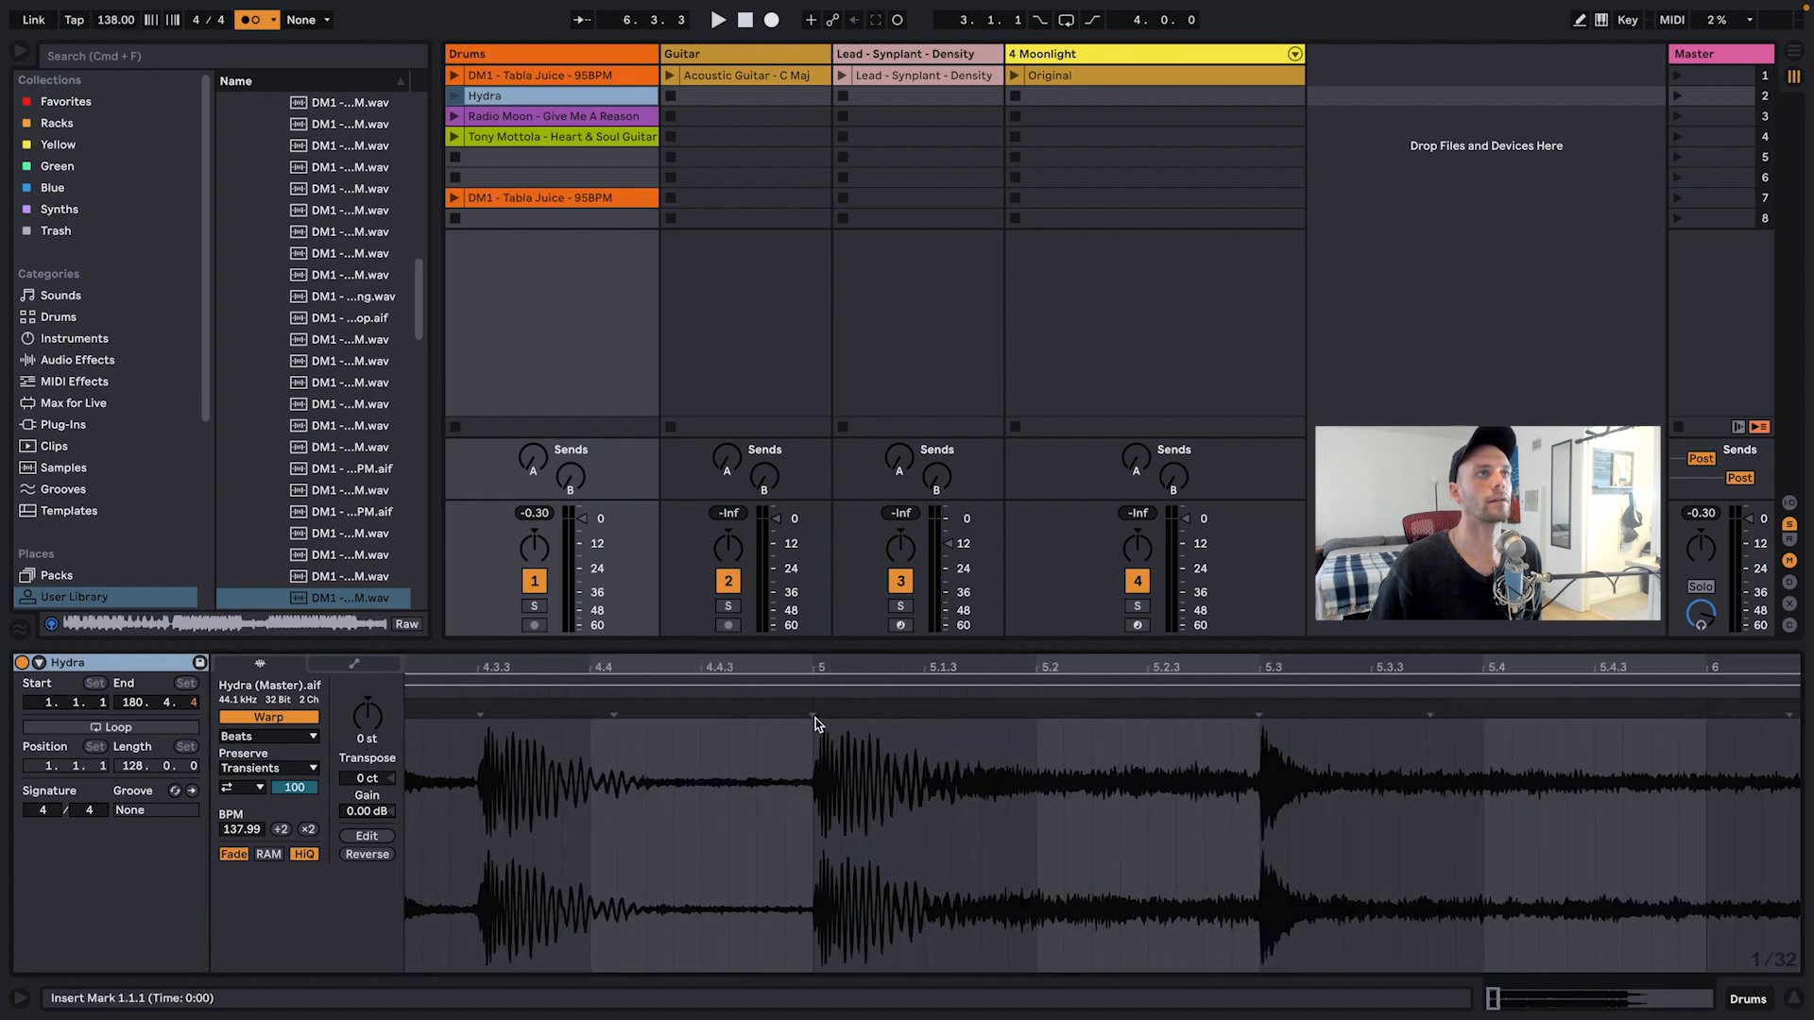
pyautogui.moveTo(844, 672); pyautogui.dragTo(1118, 749)
pyautogui.moveTo(1247, 668); pyautogui.dragTo(1243, 843)
pyautogui.moveTo(857, 660)
pyautogui.mouseDown()
pyautogui.moveTo(859, 711)
pyautogui.moveTo(868, 477)
pyautogui.moveTo(977, 474)
pyautogui.mouseUp()
pyautogui.moveTo(837, 670); pyautogui.dragTo(1312, 567)
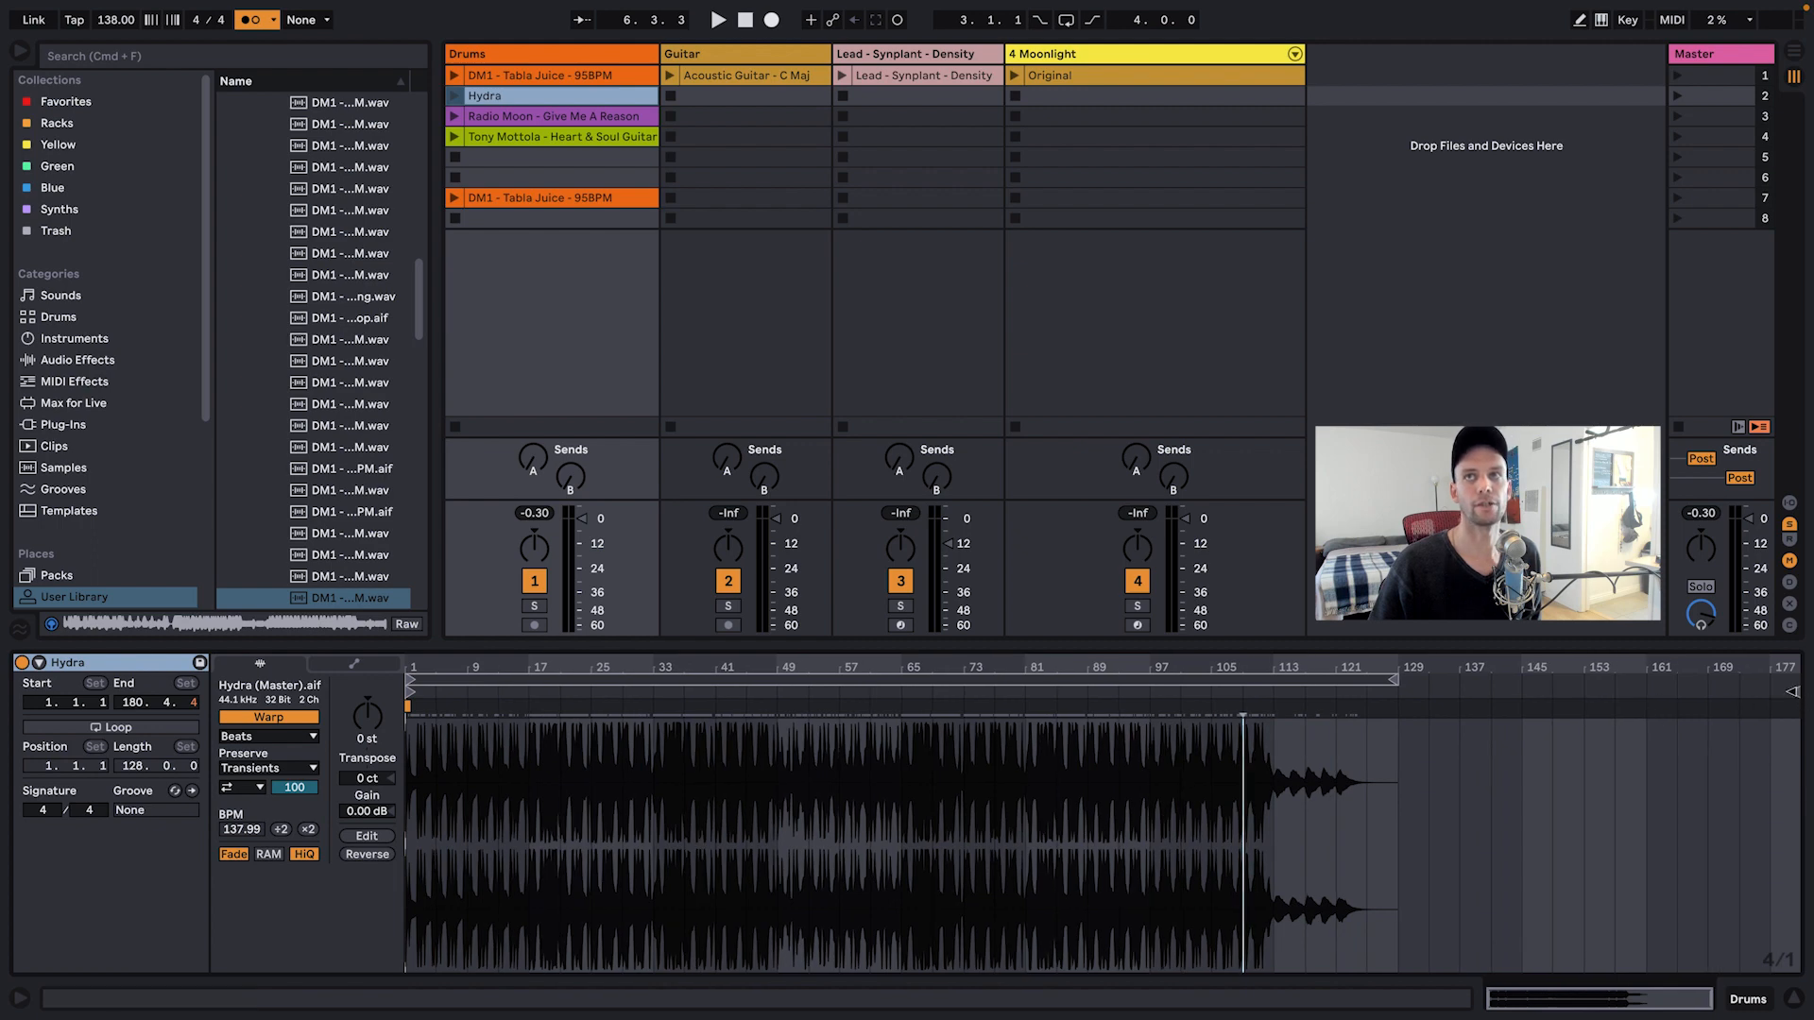
pyautogui.moveTo(1787, 689); pyautogui.dragTo(1396, 690)
pyautogui.moveTo(1220, 673)
pyautogui.mouseDown()
pyautogui.moveTo(945, 718)
pyautogui.moveTo(941, 756)
pyautogui.moveTo(909, 647)
pyautogui.moveTo(909, 529)
pyautogui.mouseUp()
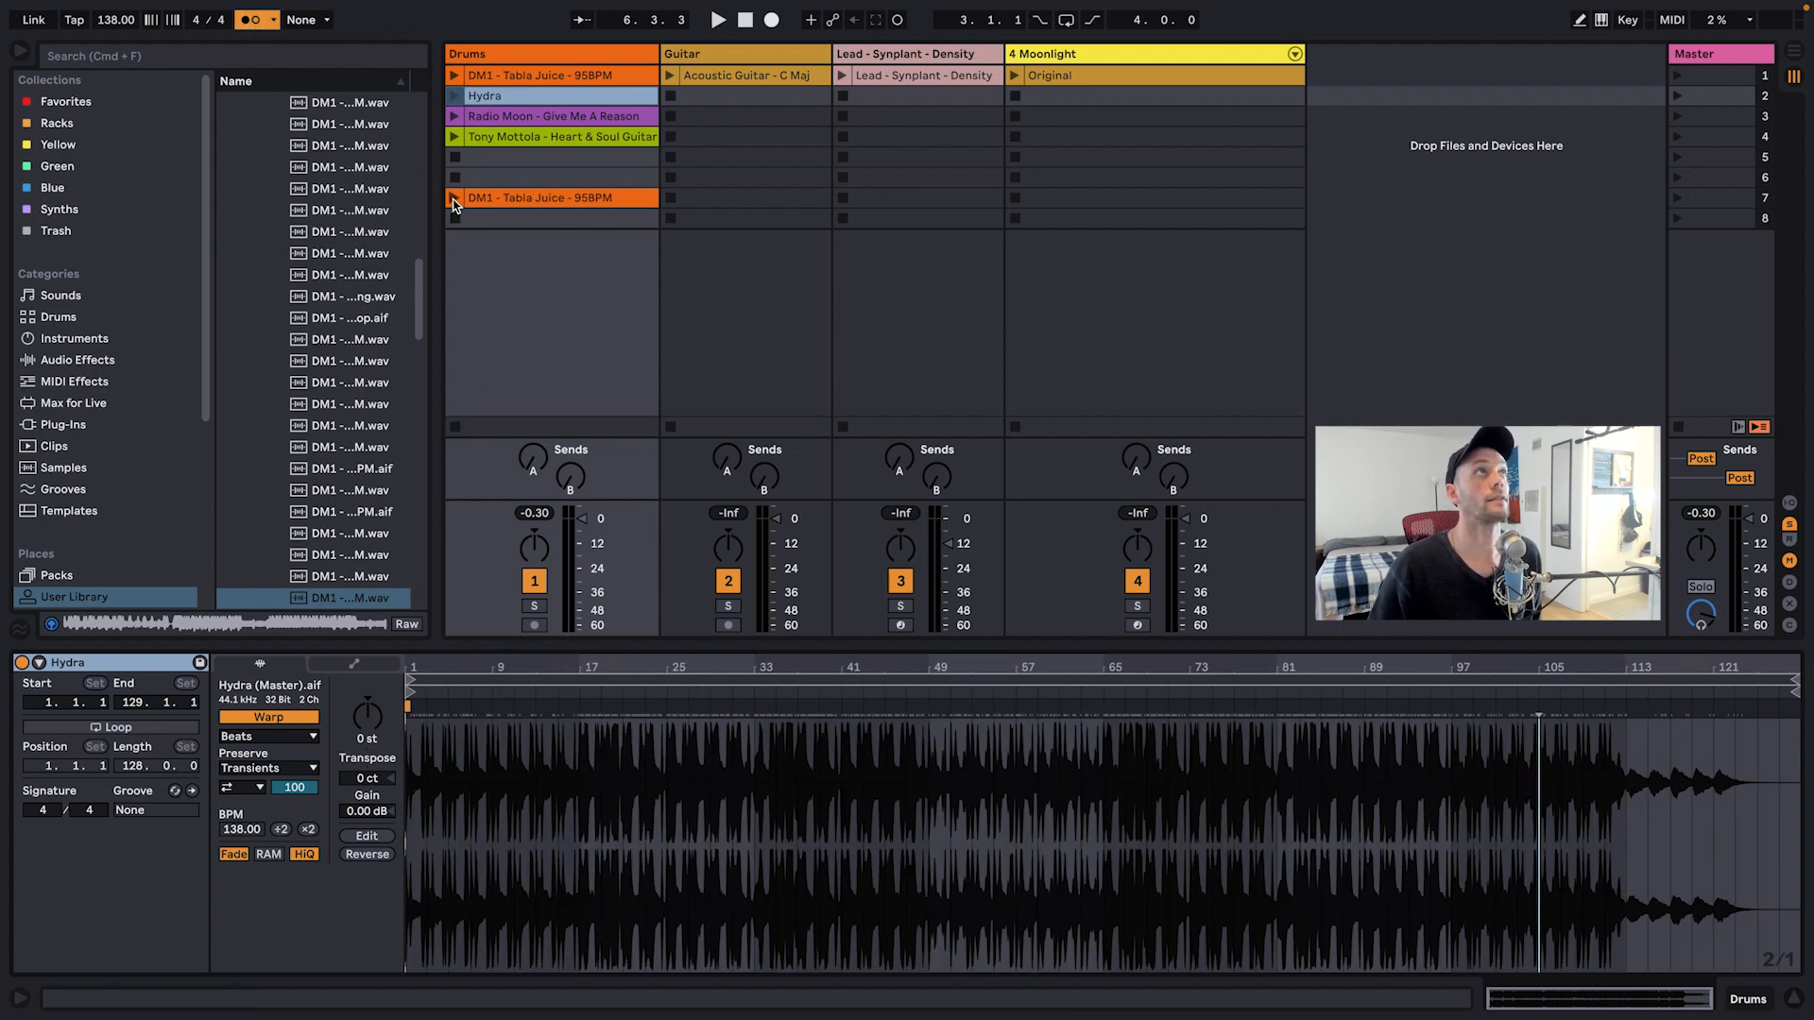
pyautogui.click(455, 96)
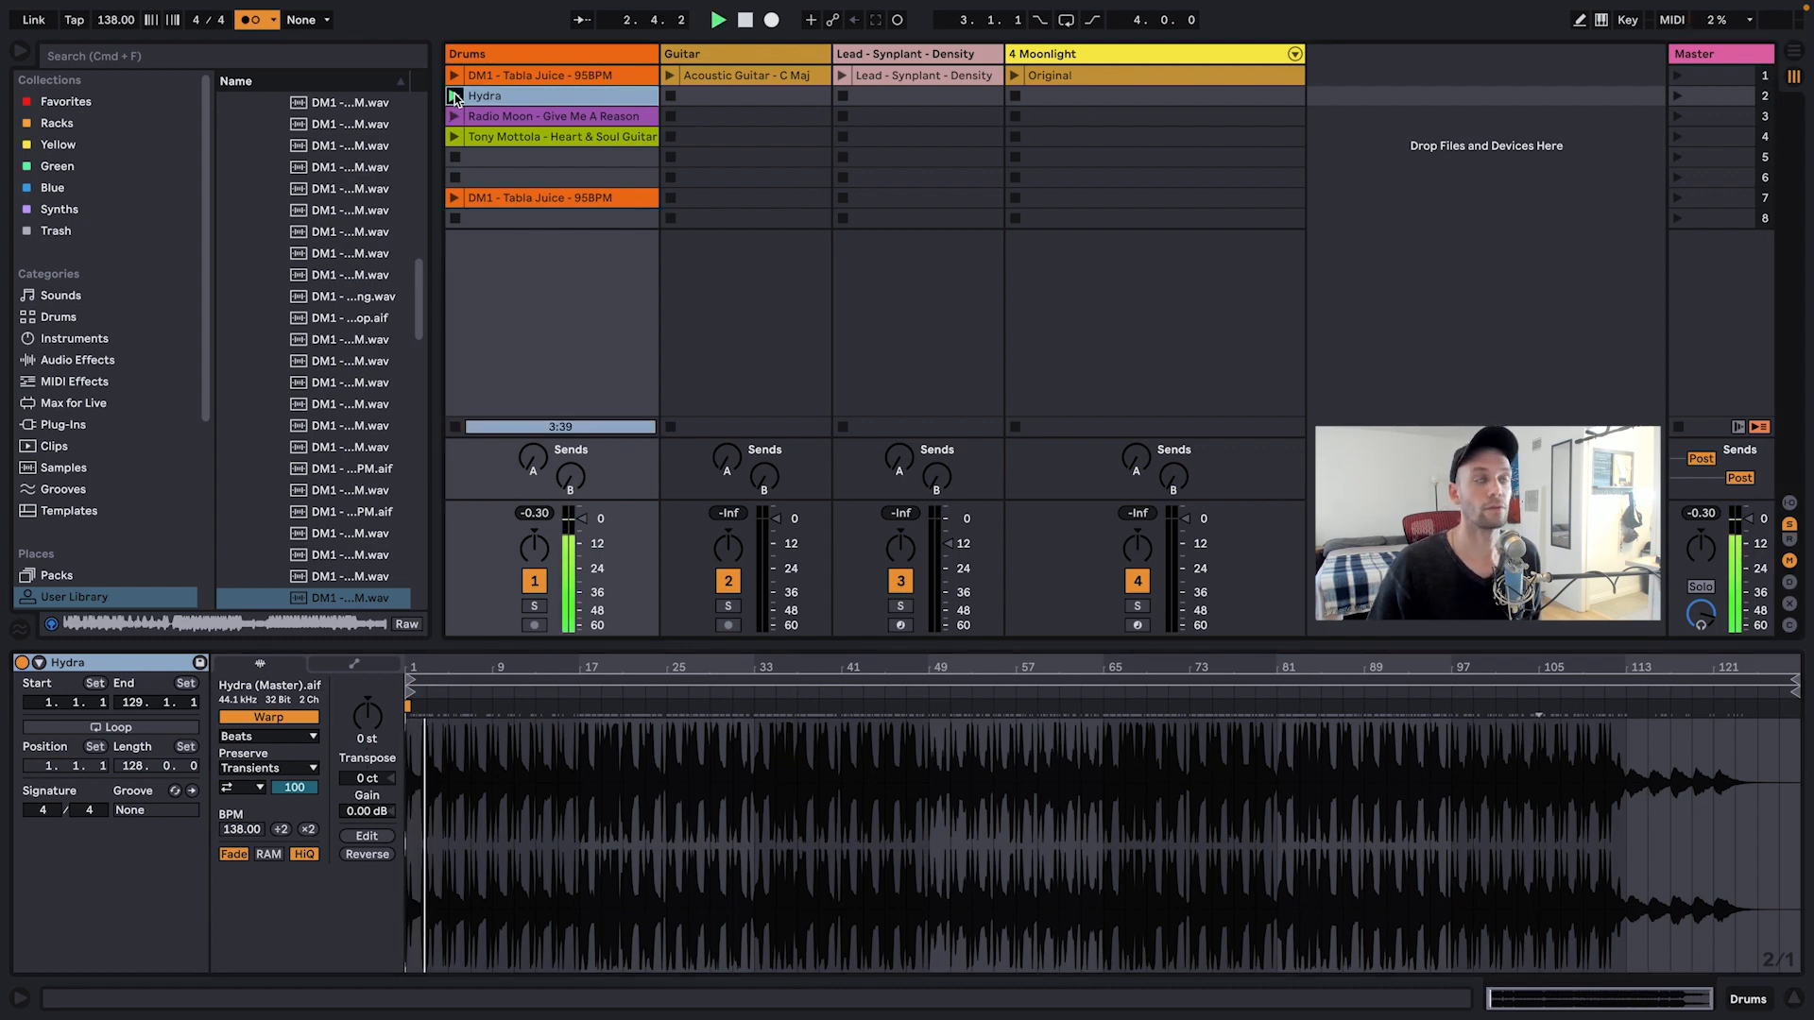
pyautogui.click(454, 431)
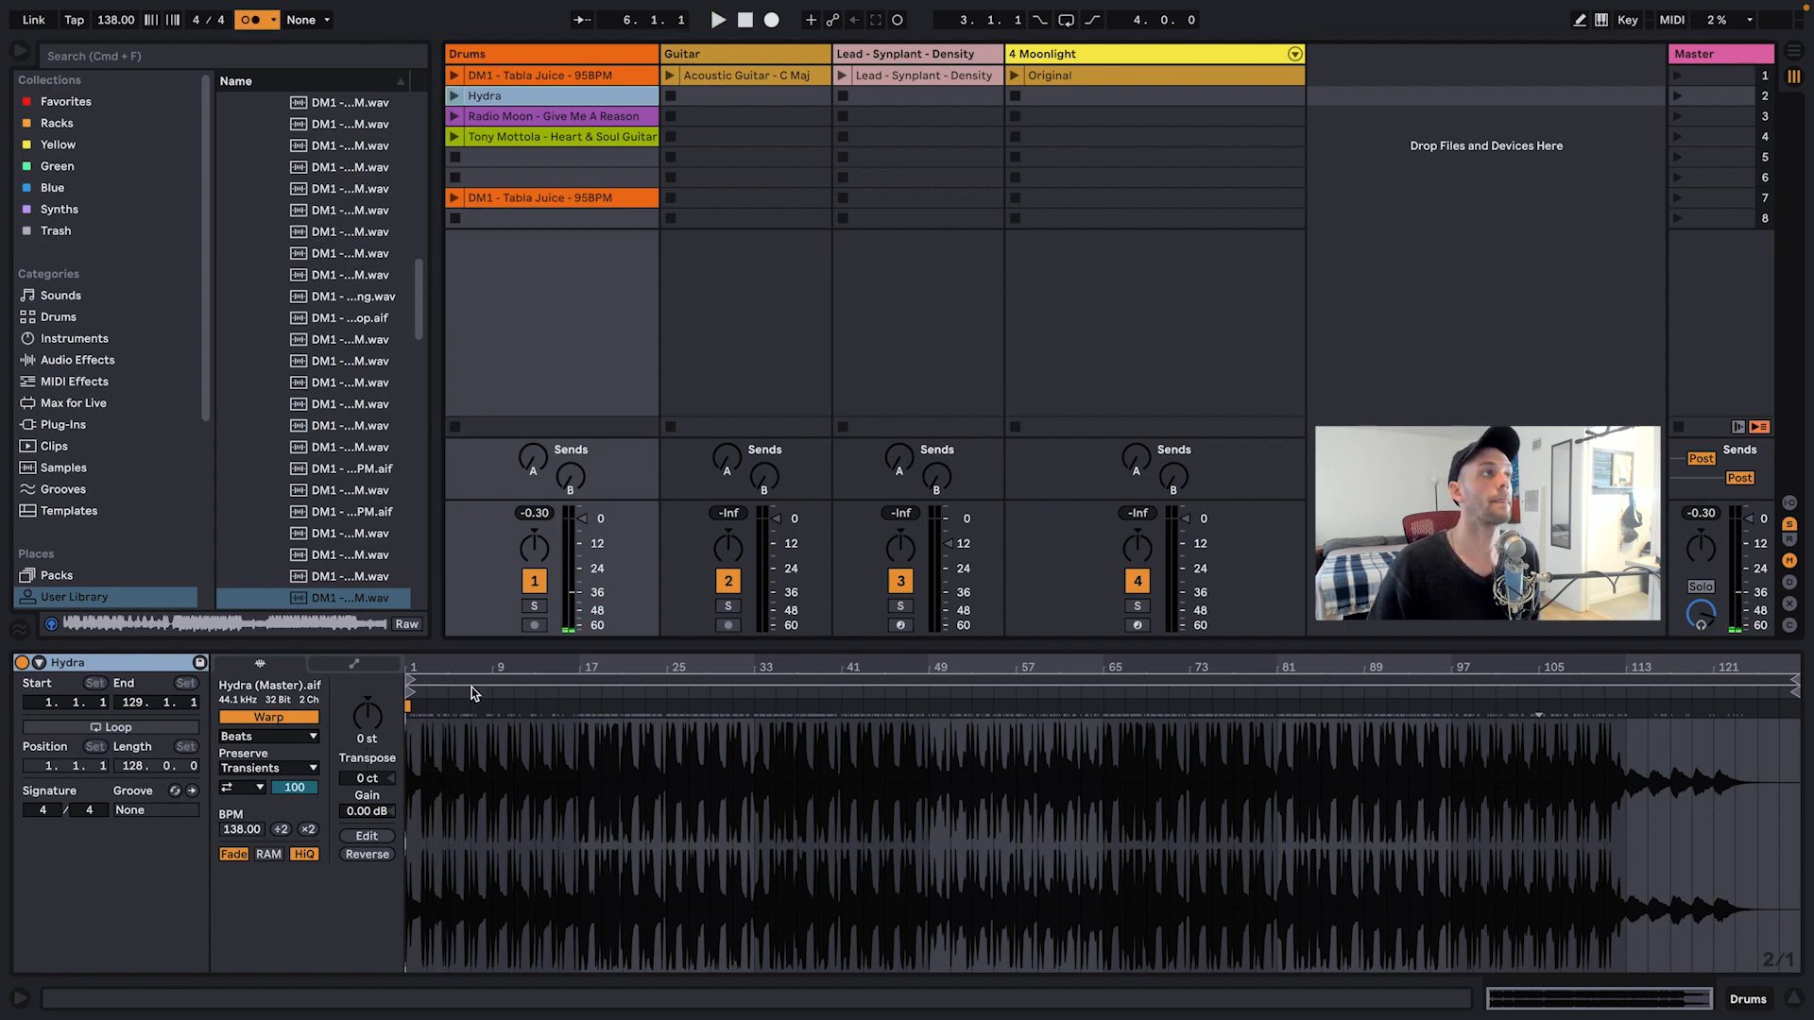
# Step: Audition the unwarped Tony Mottola - Heart & Soul Guitar clip to locate its first clear downbeat
pyautogui.click(501, 136)
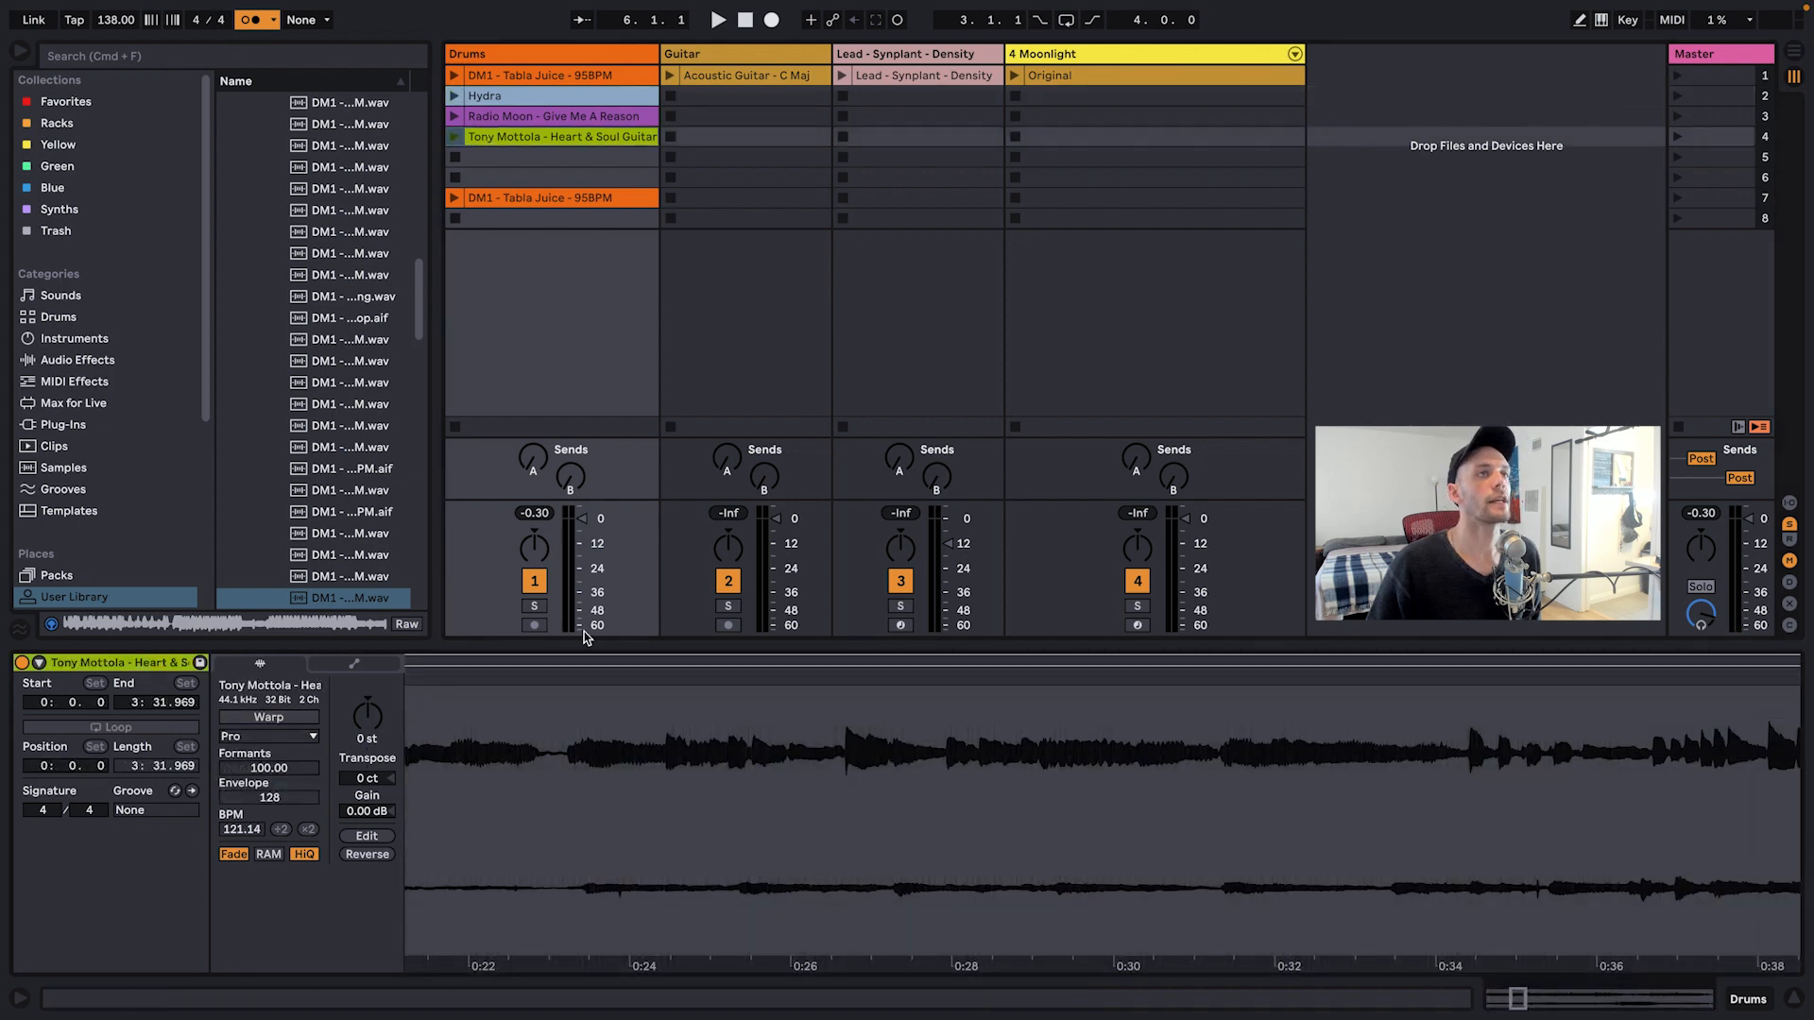
pyautogui.moveTo(604, 850); pyautogui.dragTo(609, 709)
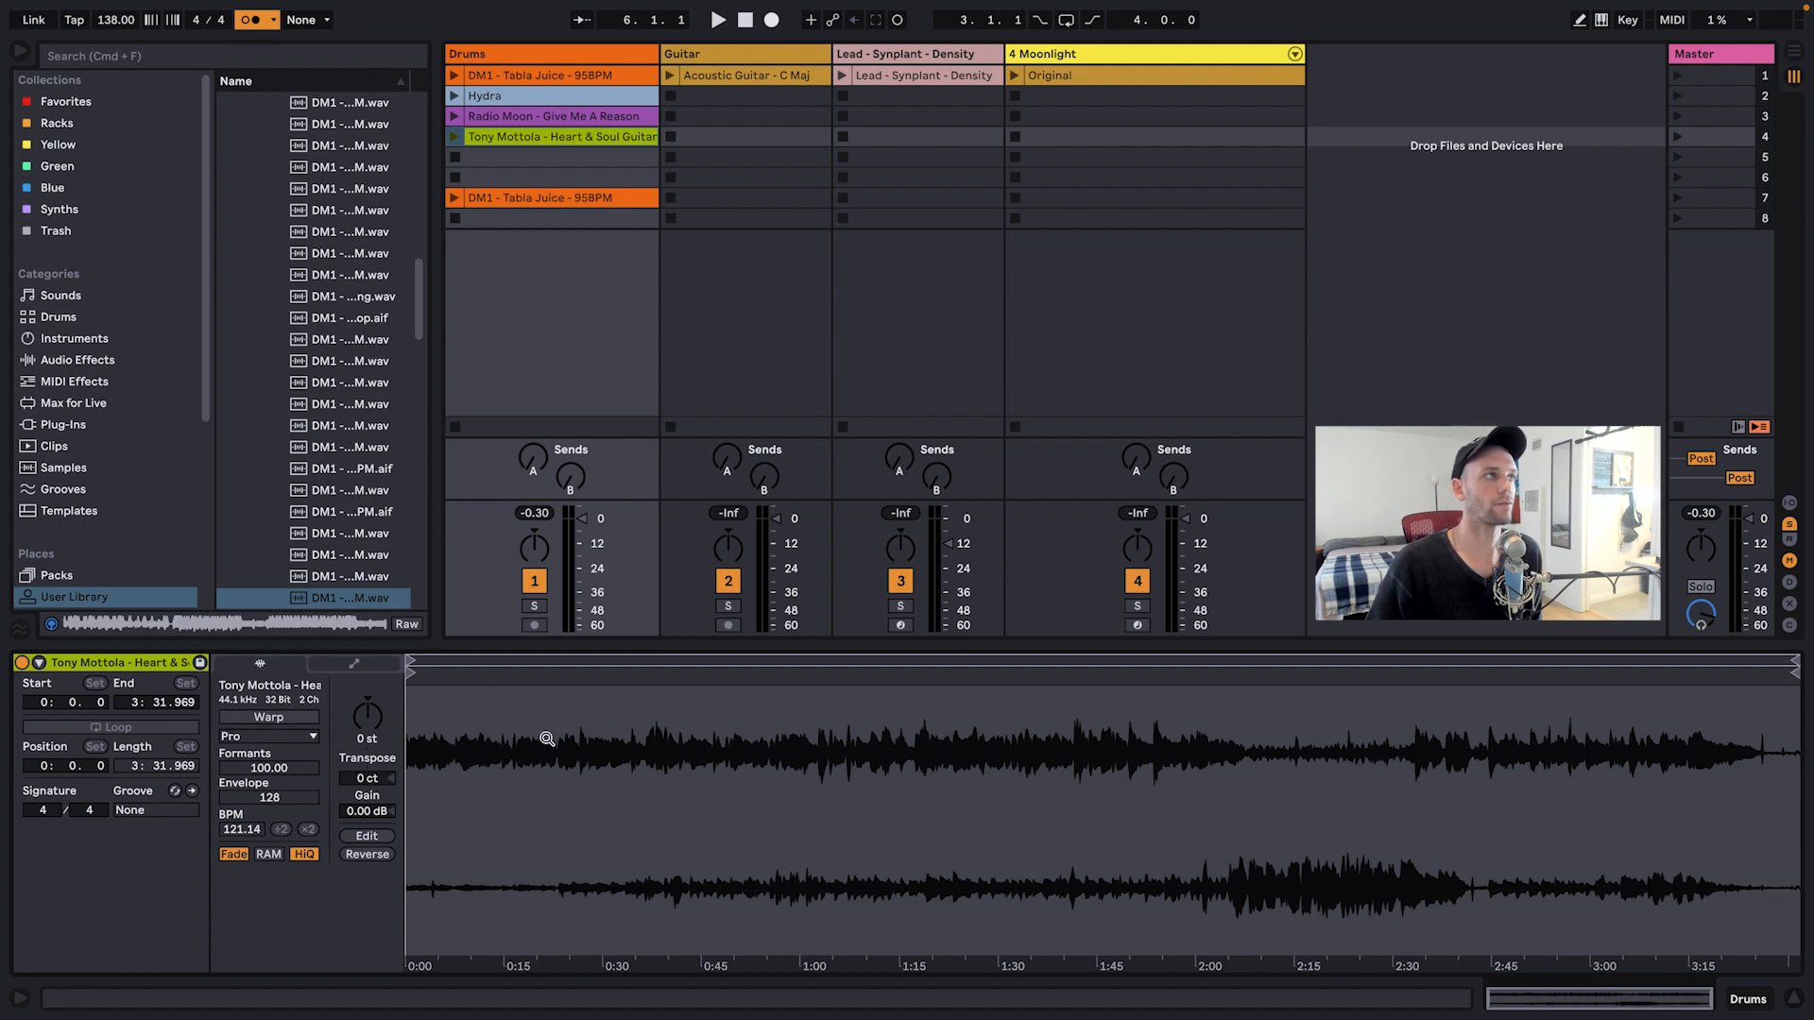
pyautogui.moveTo(449, 716); pyautogui.dragTo(587, 822)
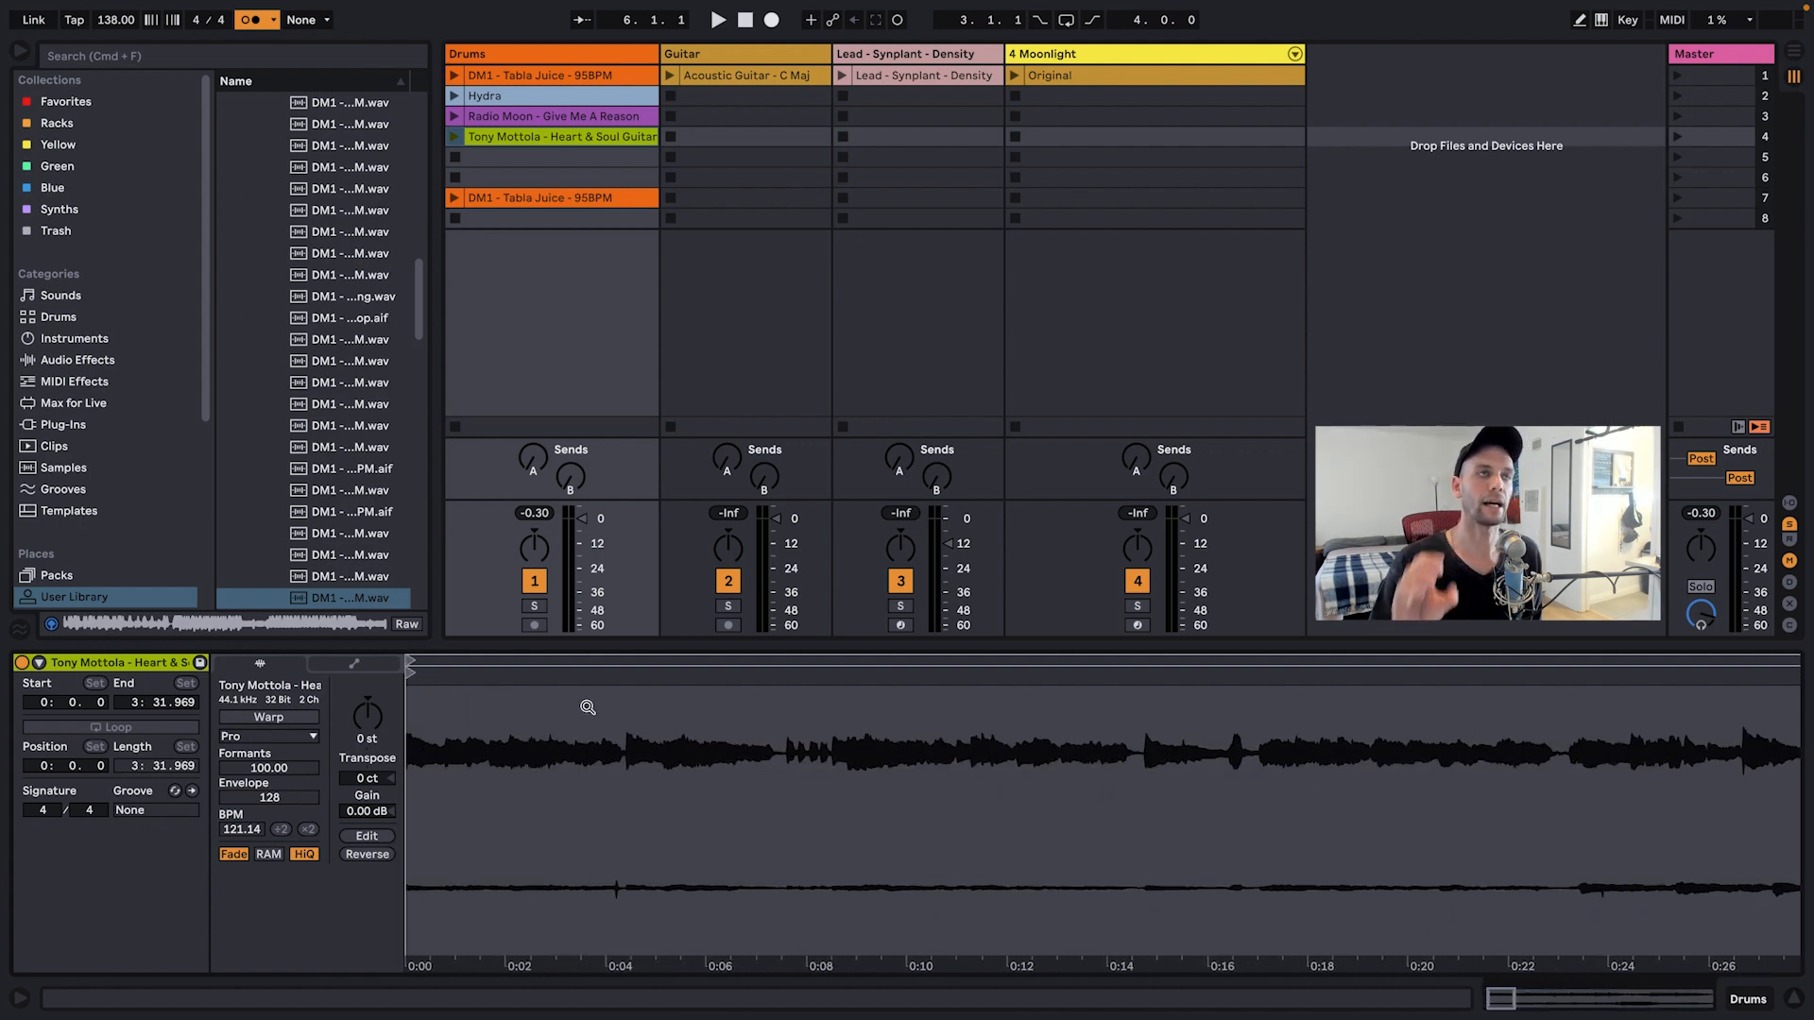
pyautogui.click(455, 137)
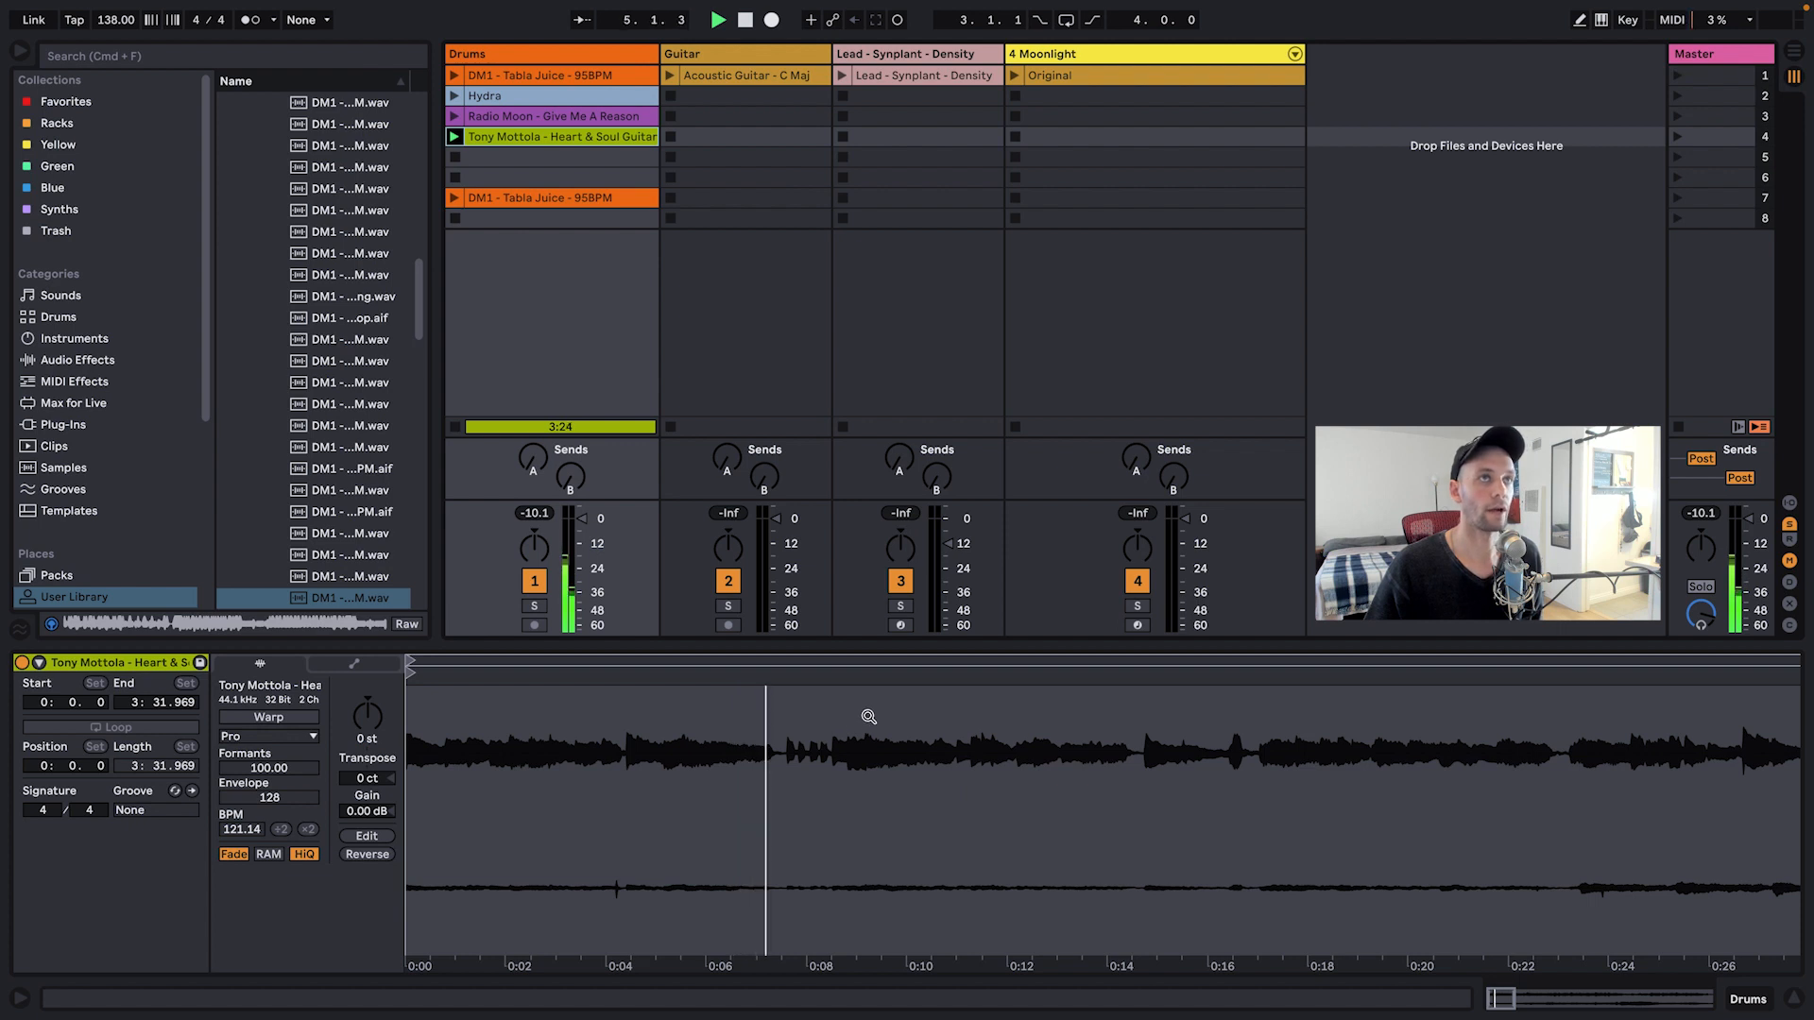
pyautogui.moveTo(940, 719); pyautogui.dragTo(645, 740)
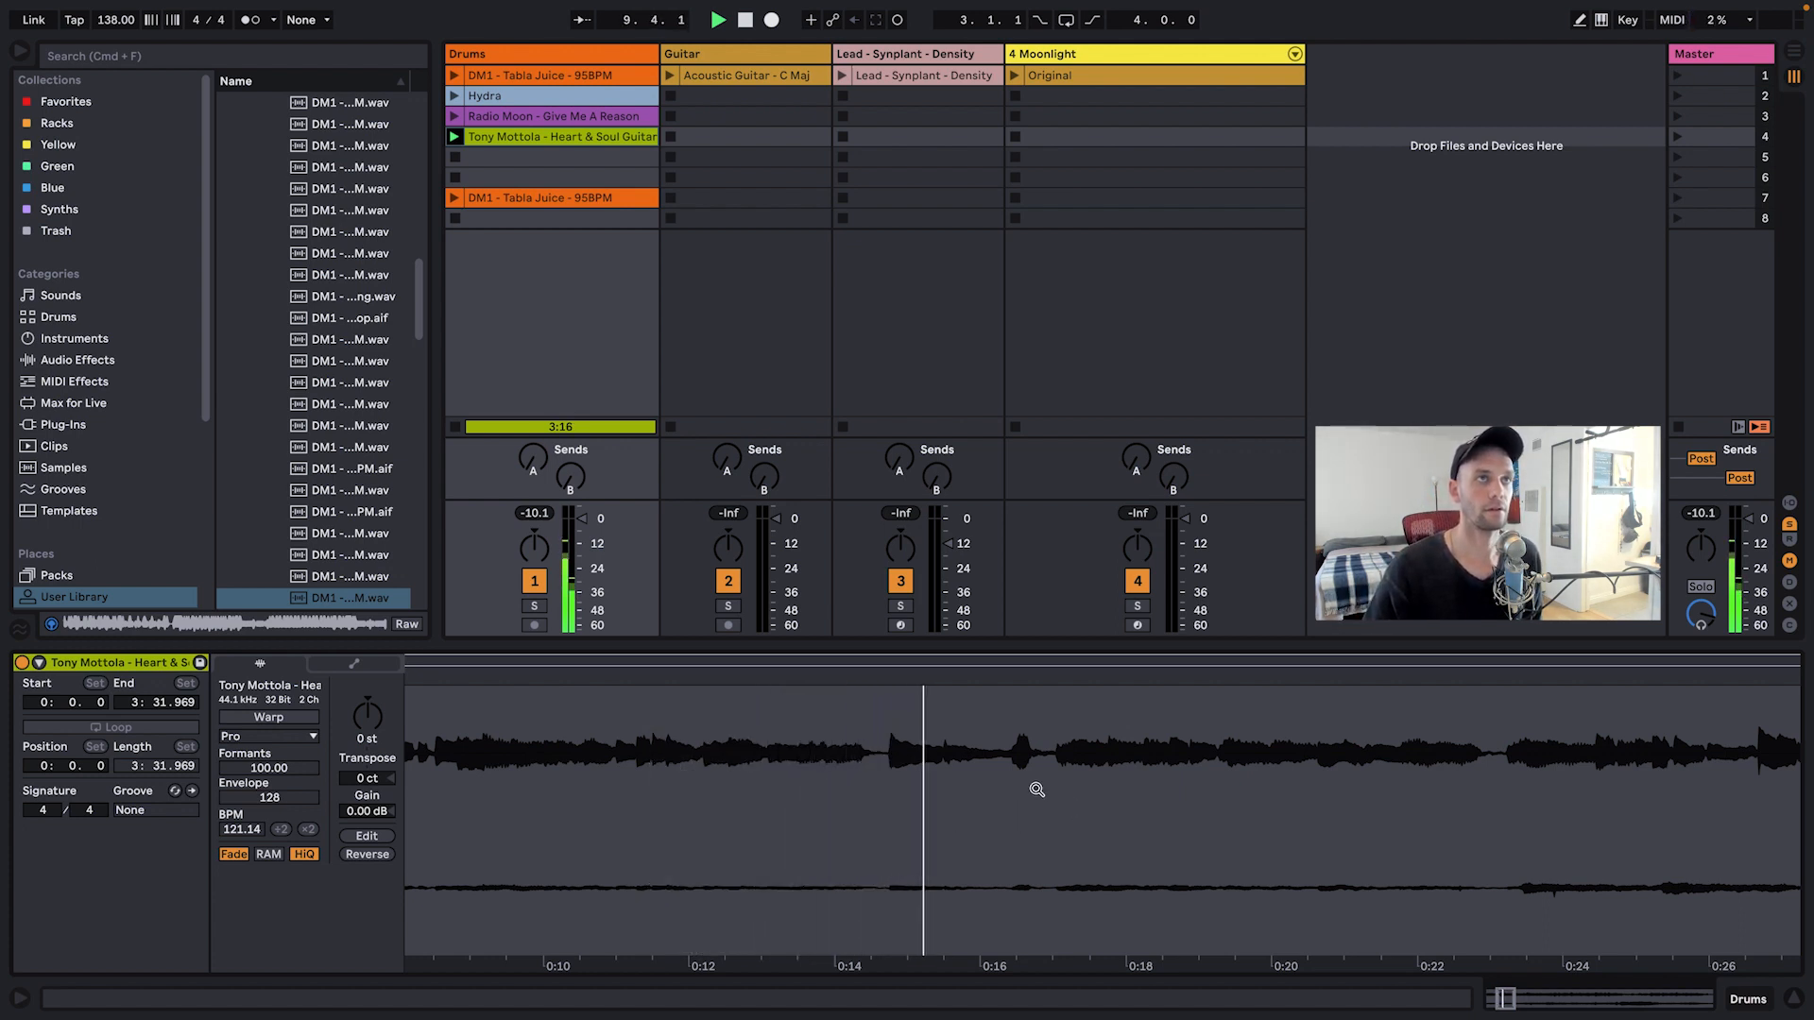
pyautogui.moveTo(1119, 730); pyautogui.dragTo(610, 722)
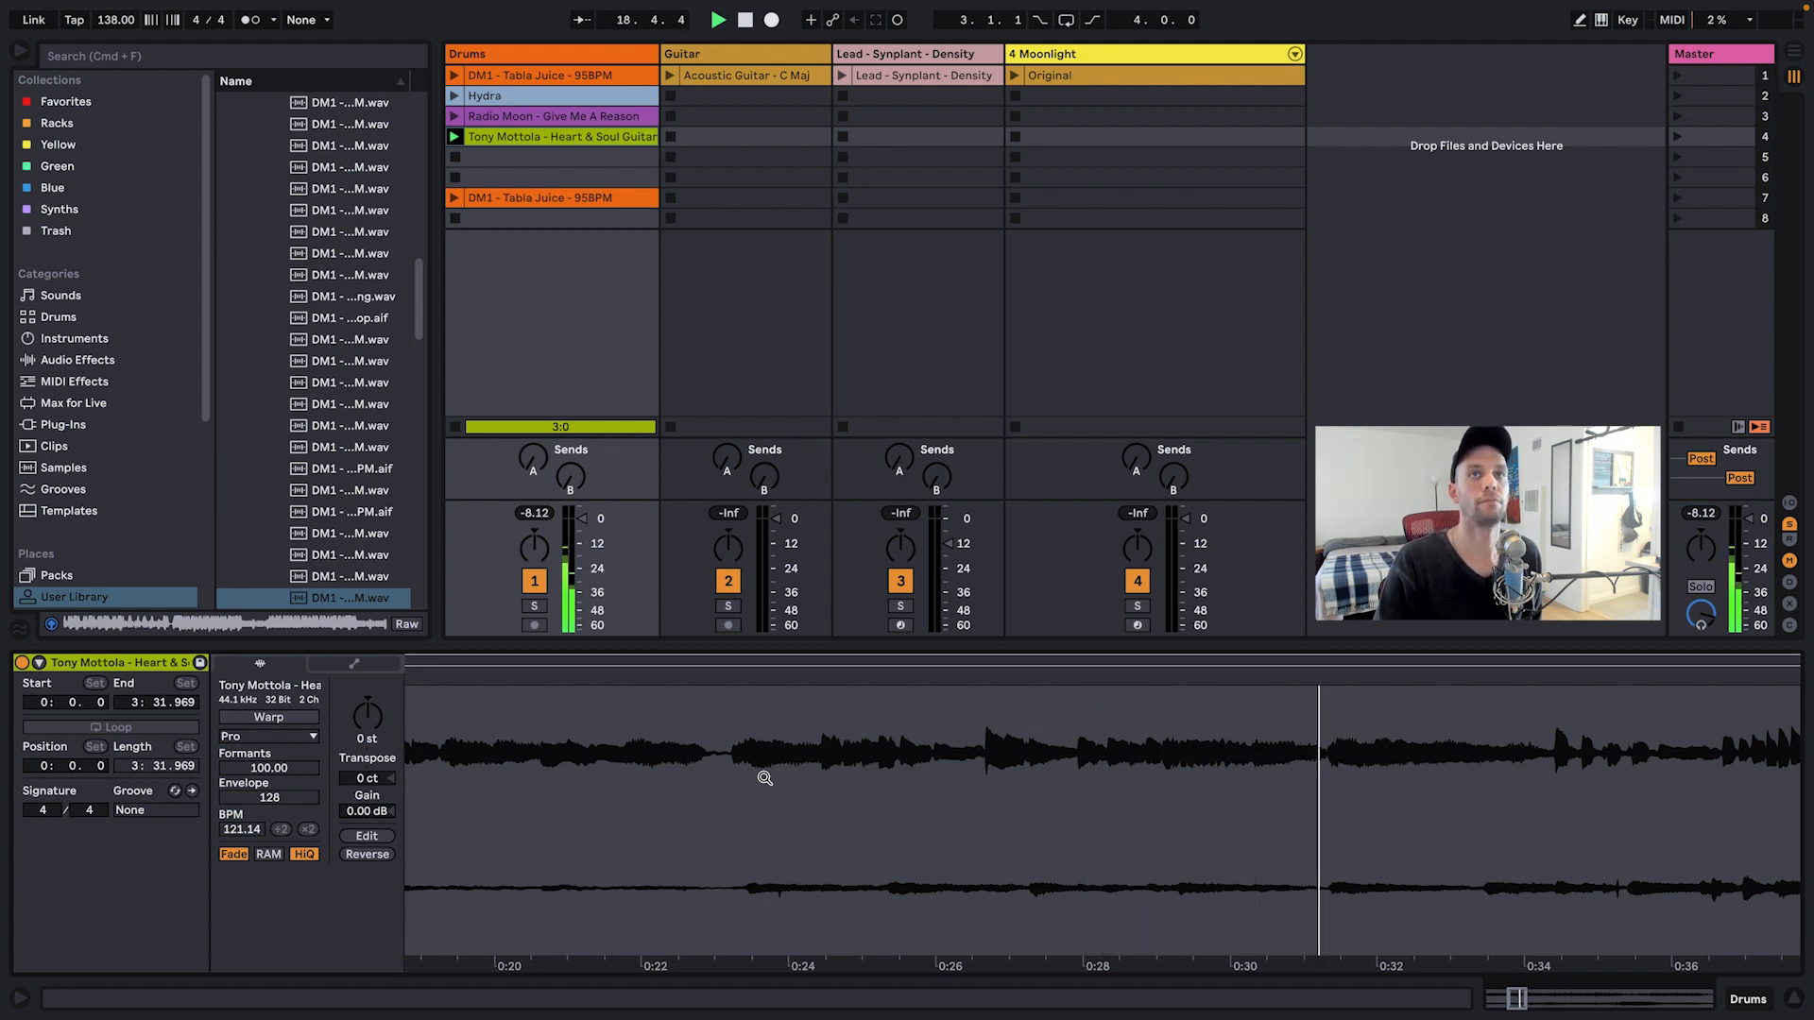
pyautogui.press('space')
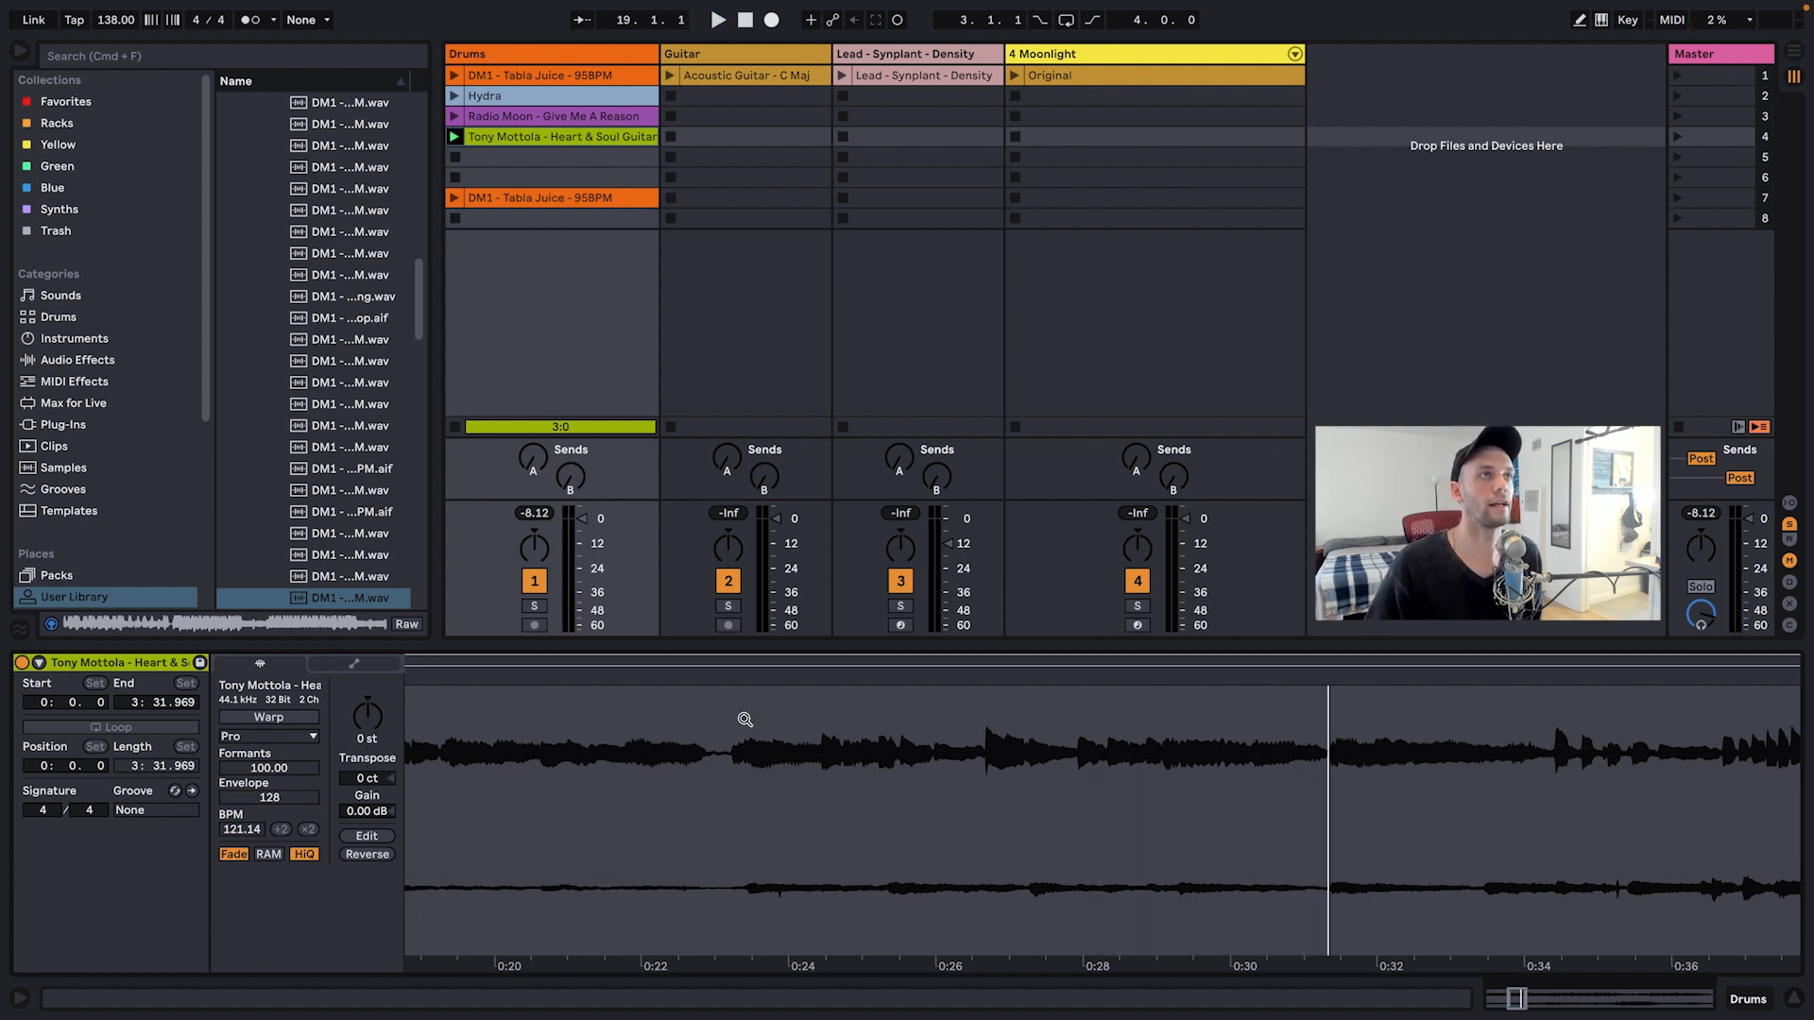
# Step: Move the Tony Mottola clip's start marker to the downbeat at 0:23.435 and set 1.1.1 there, with Warp on
pyautogui.moveTo(745, 709); pyautogui.dragTo(789, 721)
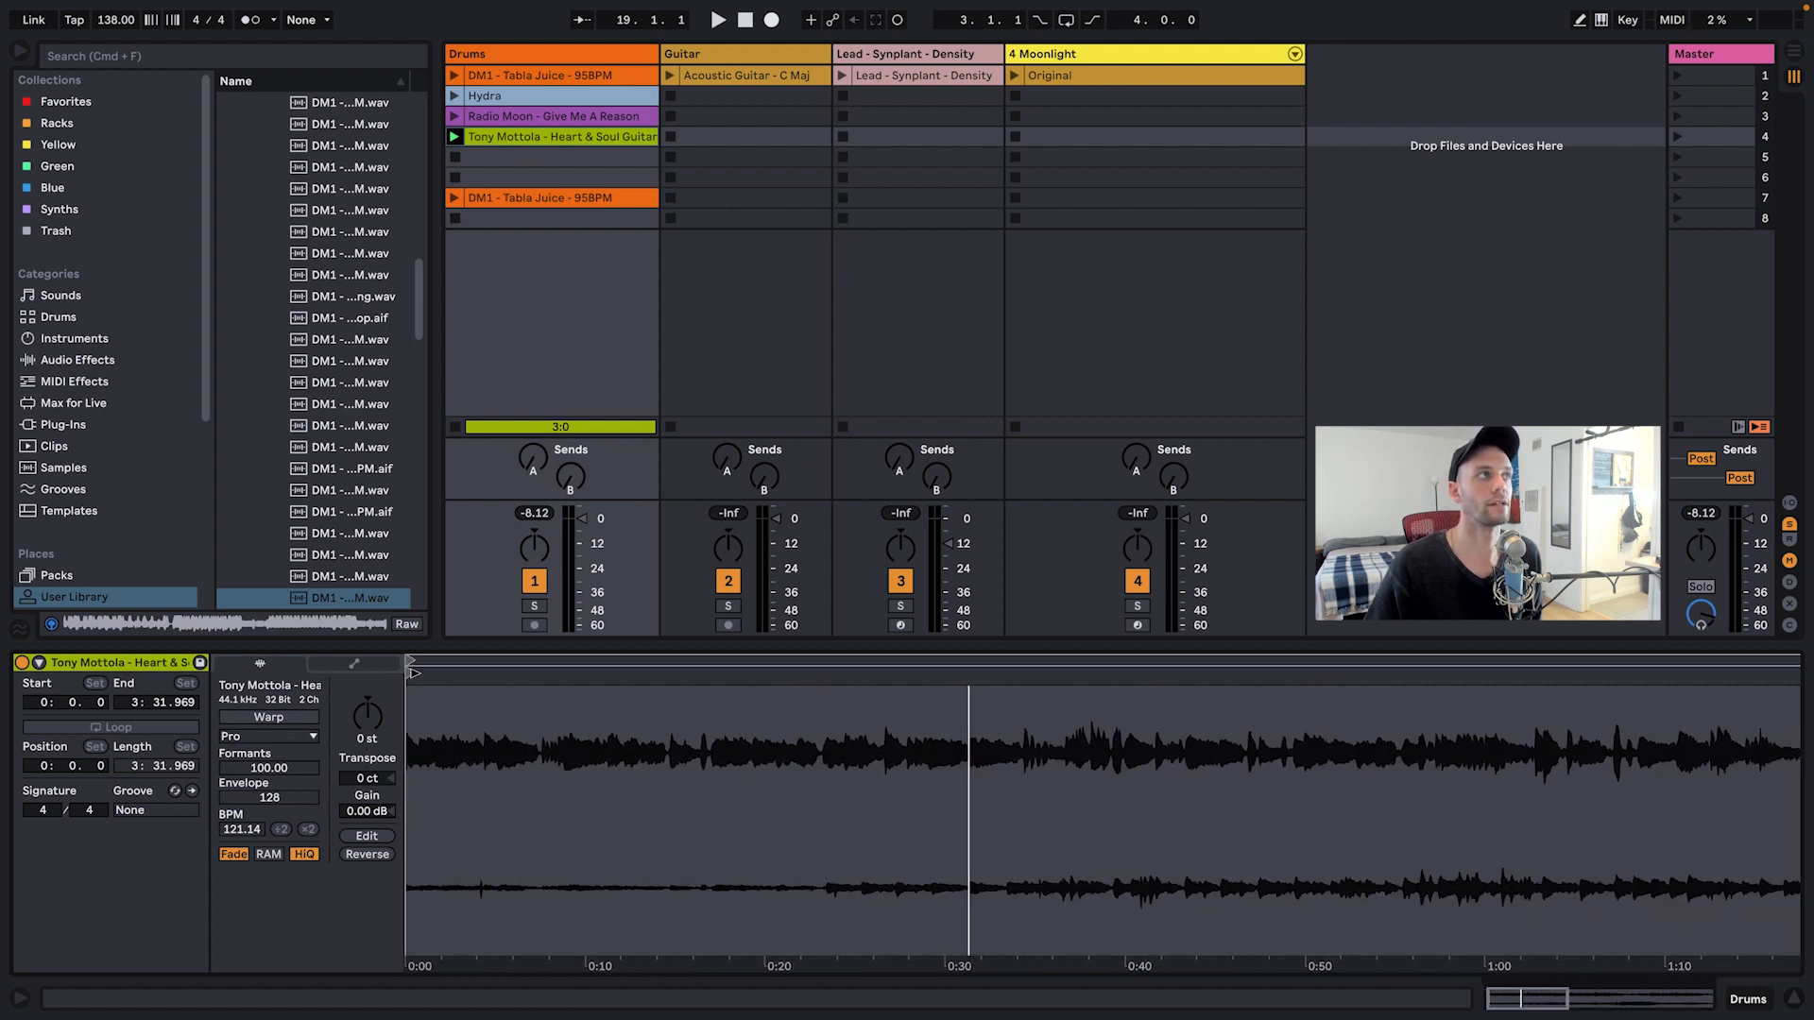
pyautogui.moveTo(414, 673)
pyautogui.mouseDown()
pyautogui.moveTo(810, 704)
pyautogui.moveTo(831, 723)
pyautogui.moveTo(835, 794)
pyautogui.mouseUp()
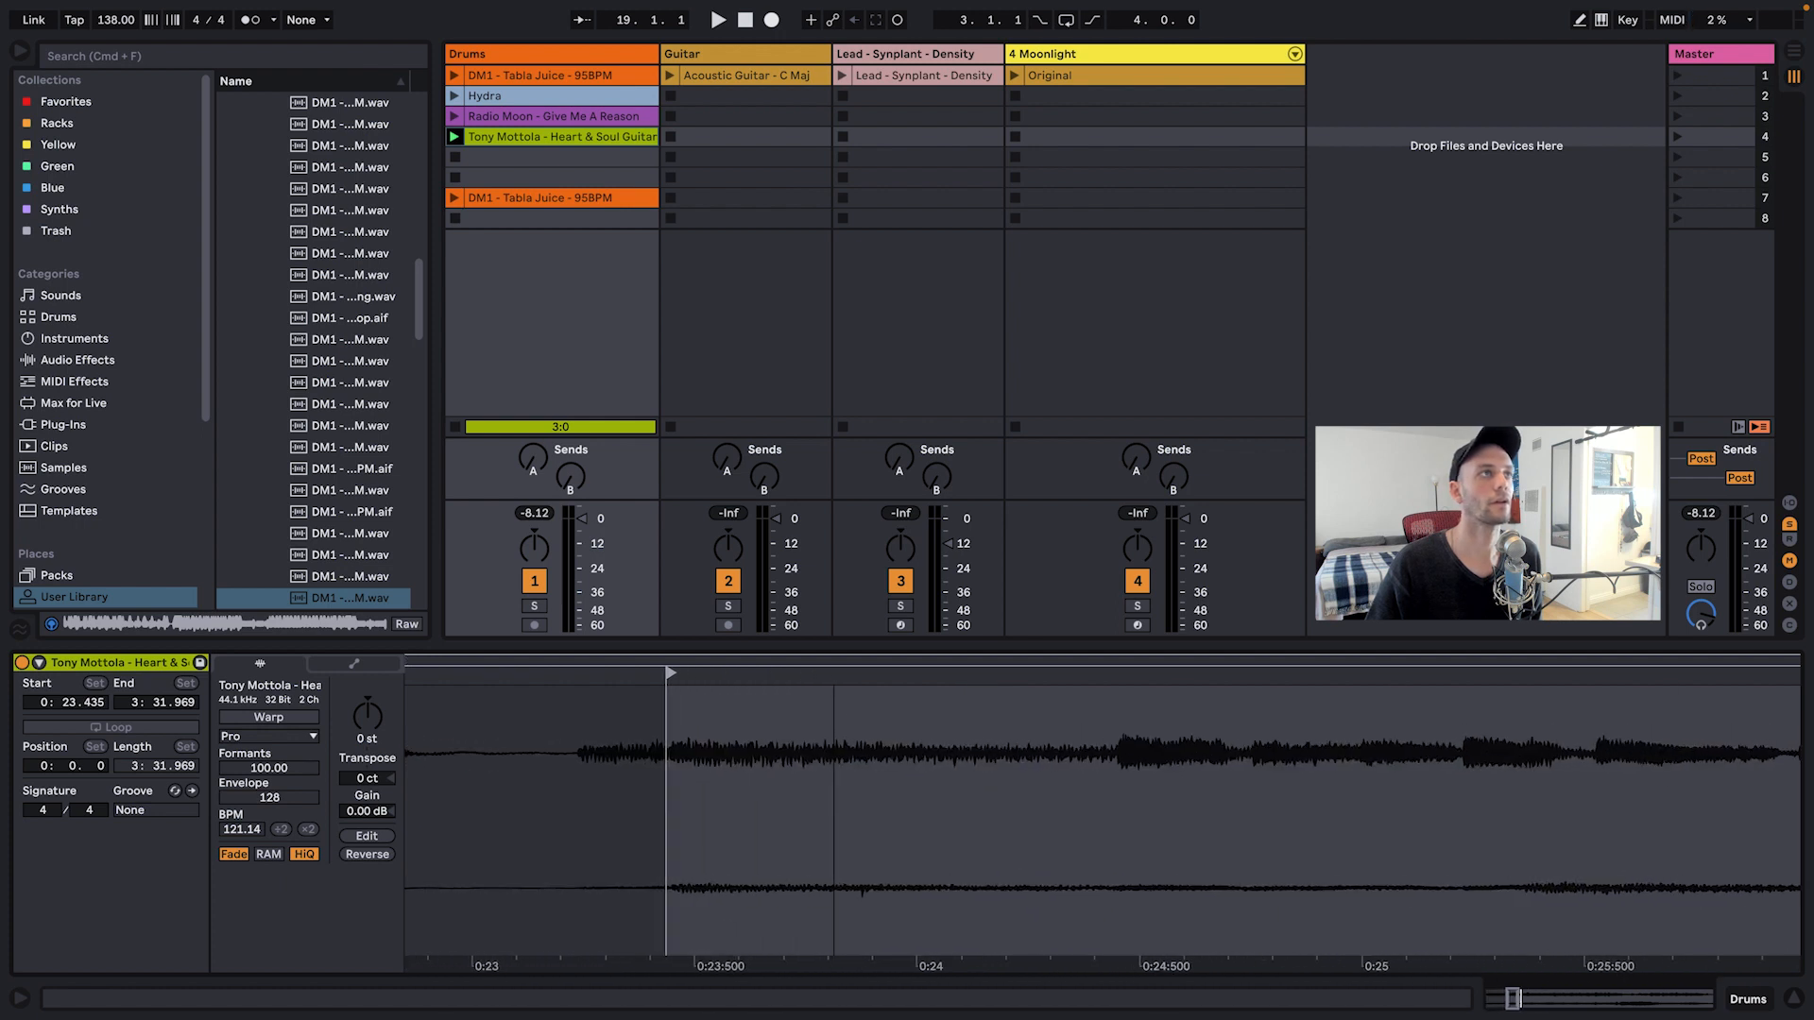
pyautogui.rightClick(668, 675)
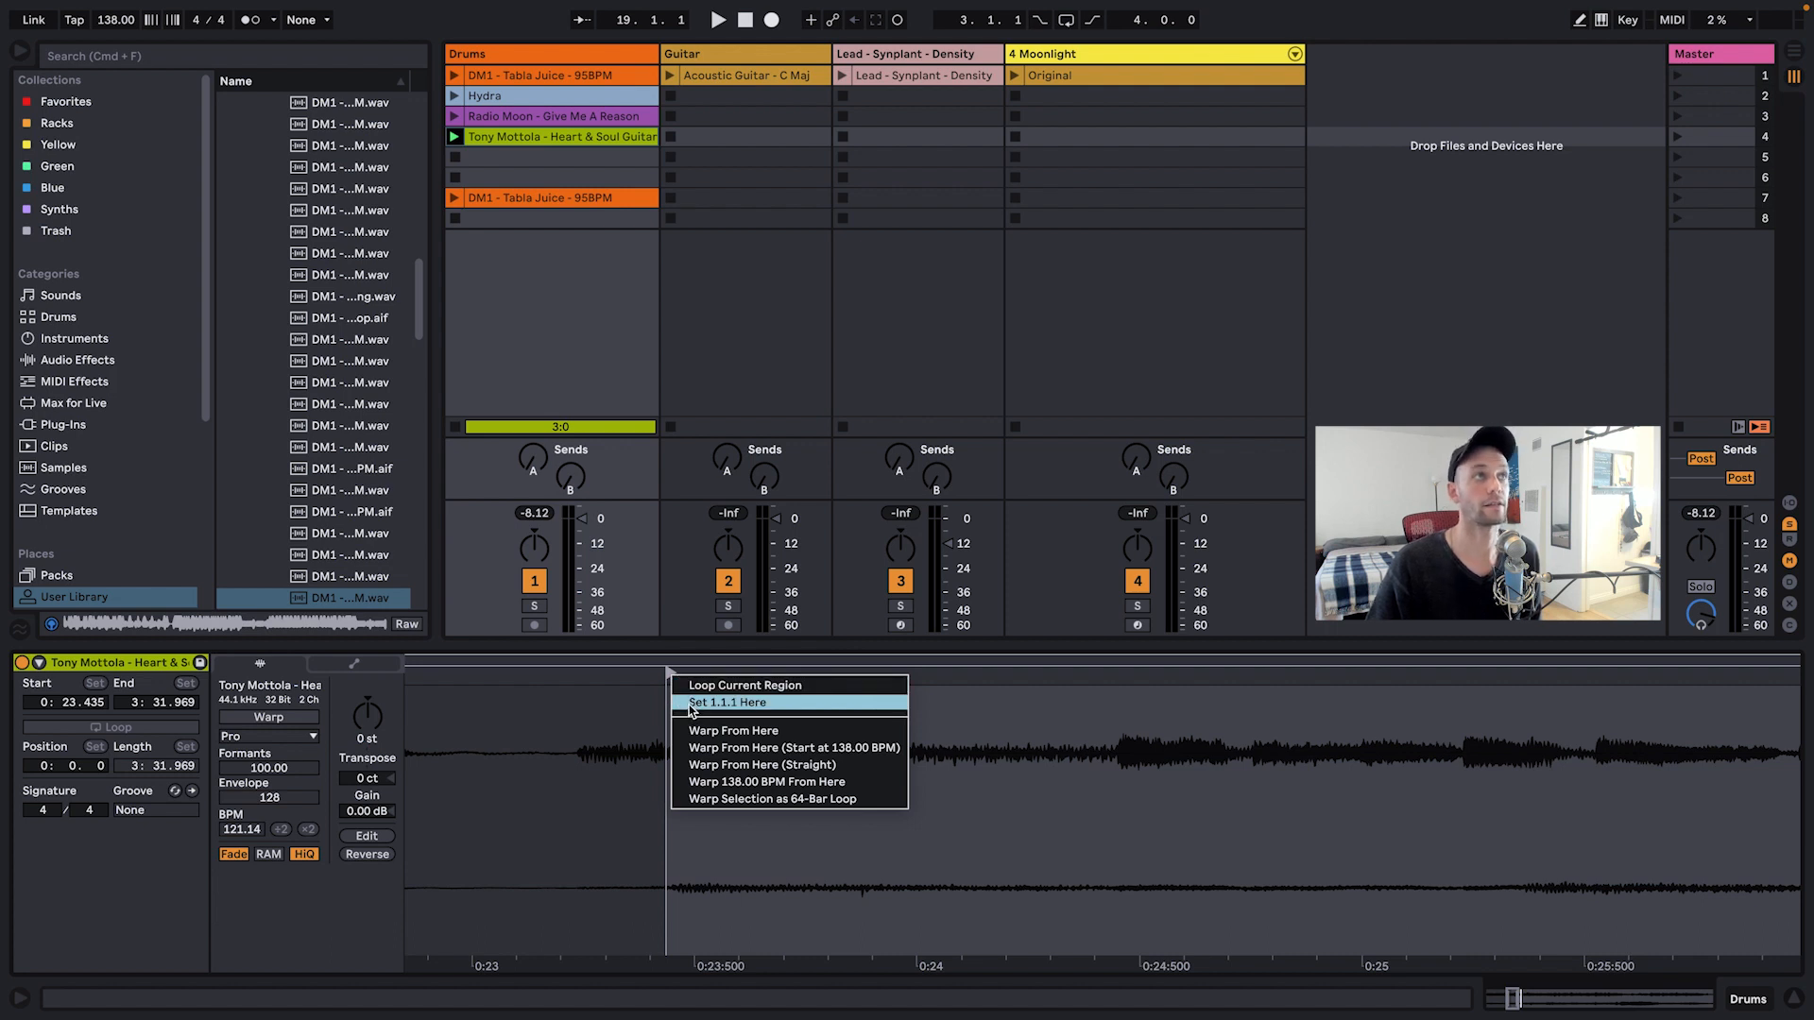
pyautogui.click(690, 705)
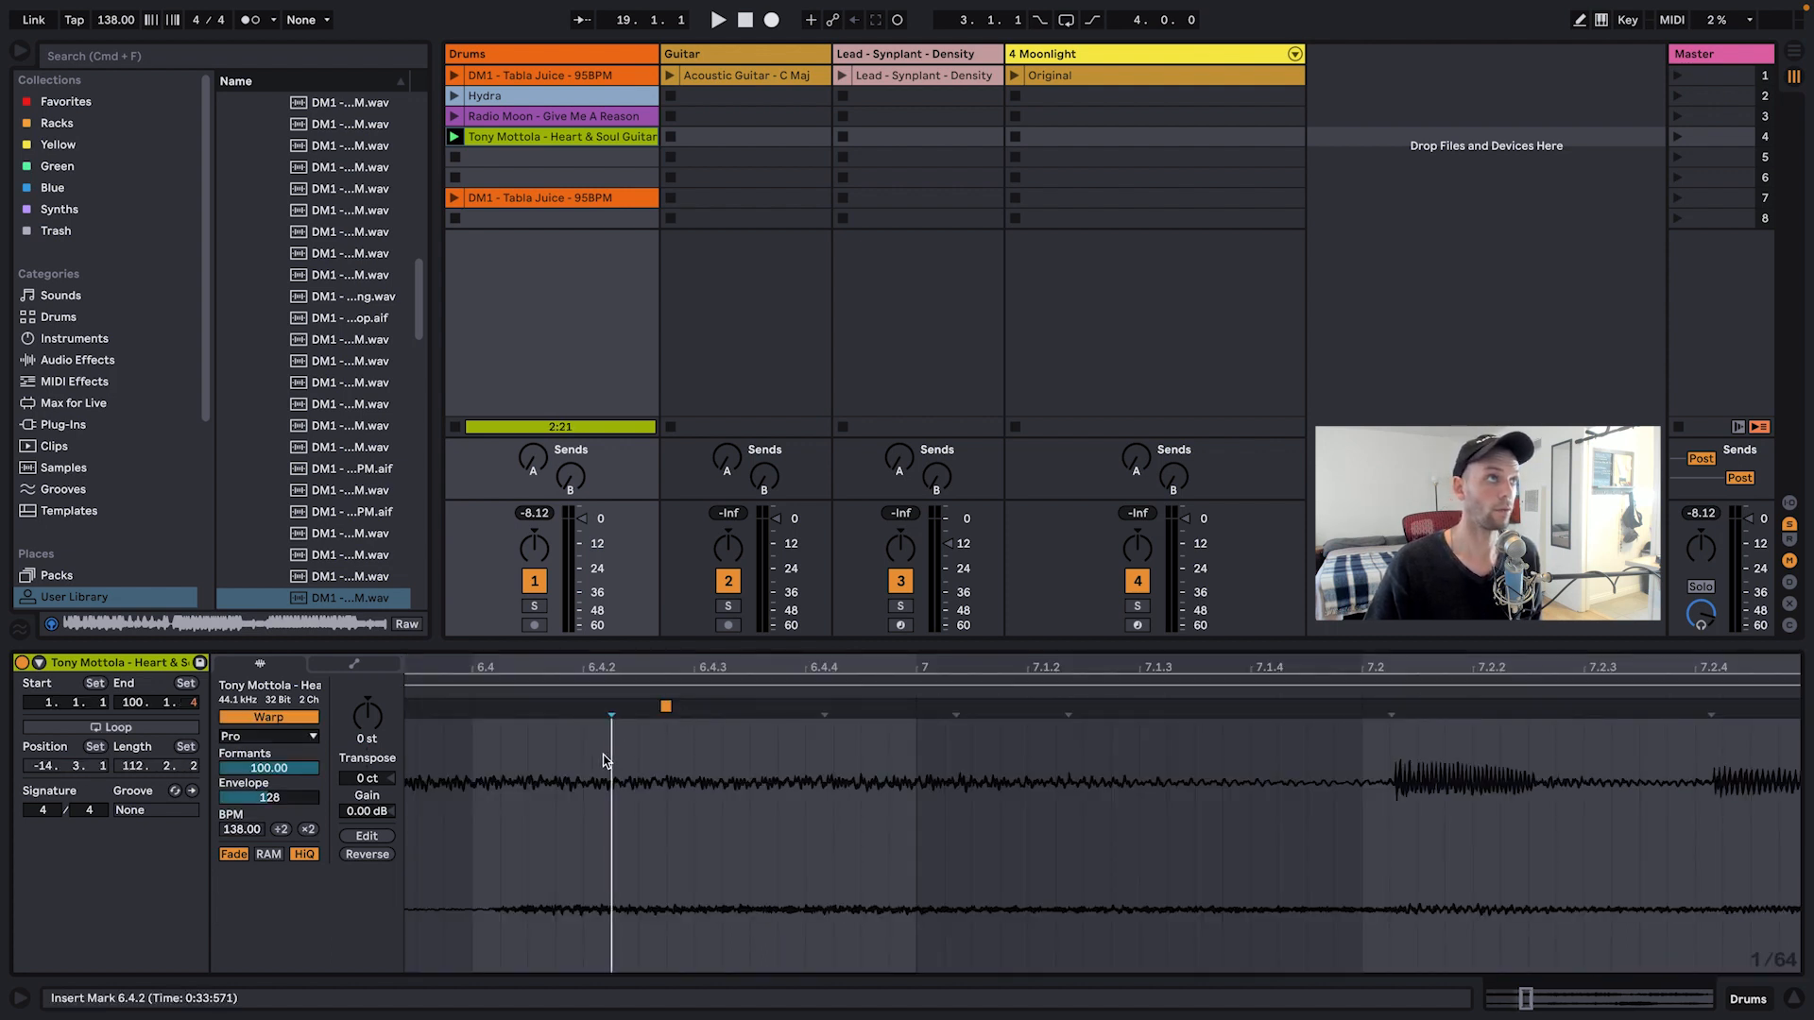
# Step: Set the Tony Mottola clip's loop region to start at 1.1.1 with a length of 4 bars
pyautogui.moveTo(614, 665); pyautogui.dragTo(831, 416)
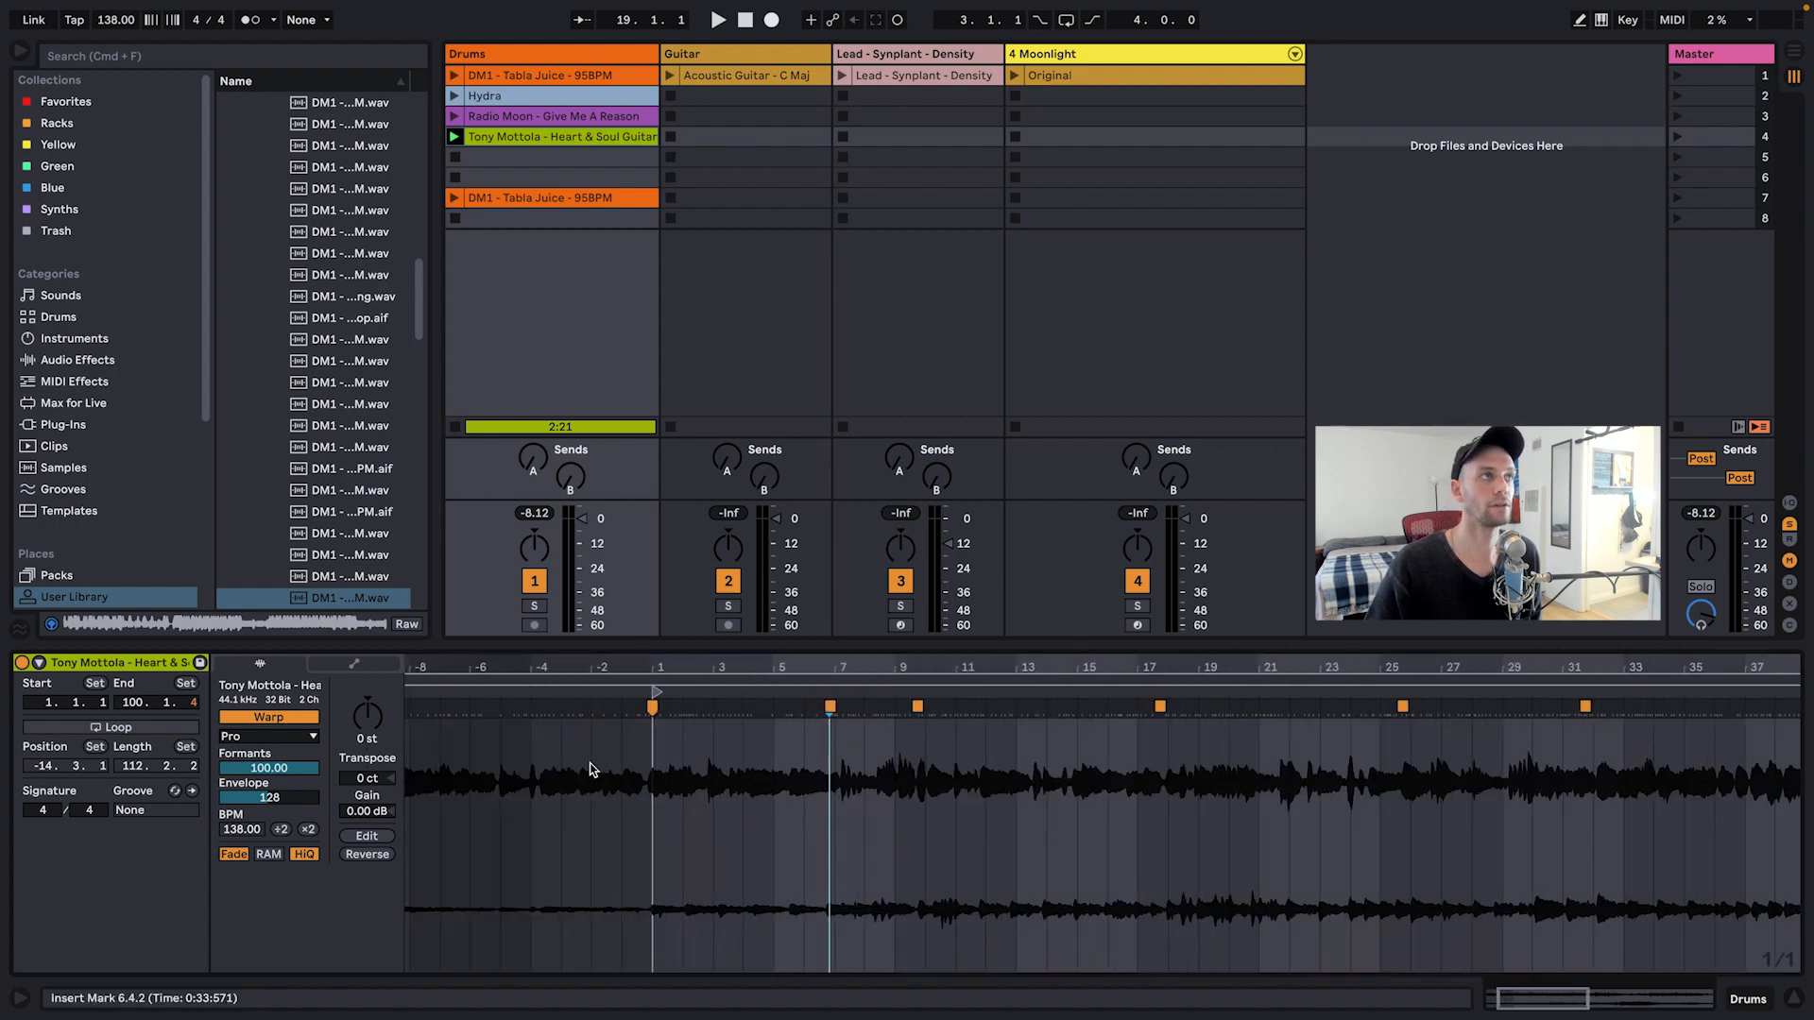
pyautogui.moveTo(409, 682)
pyautogui.mouseDown()
pyautogui.moveTo(650, 707)
pyautogui.moveTo(626, 680)
pyautogui.mouseUp()
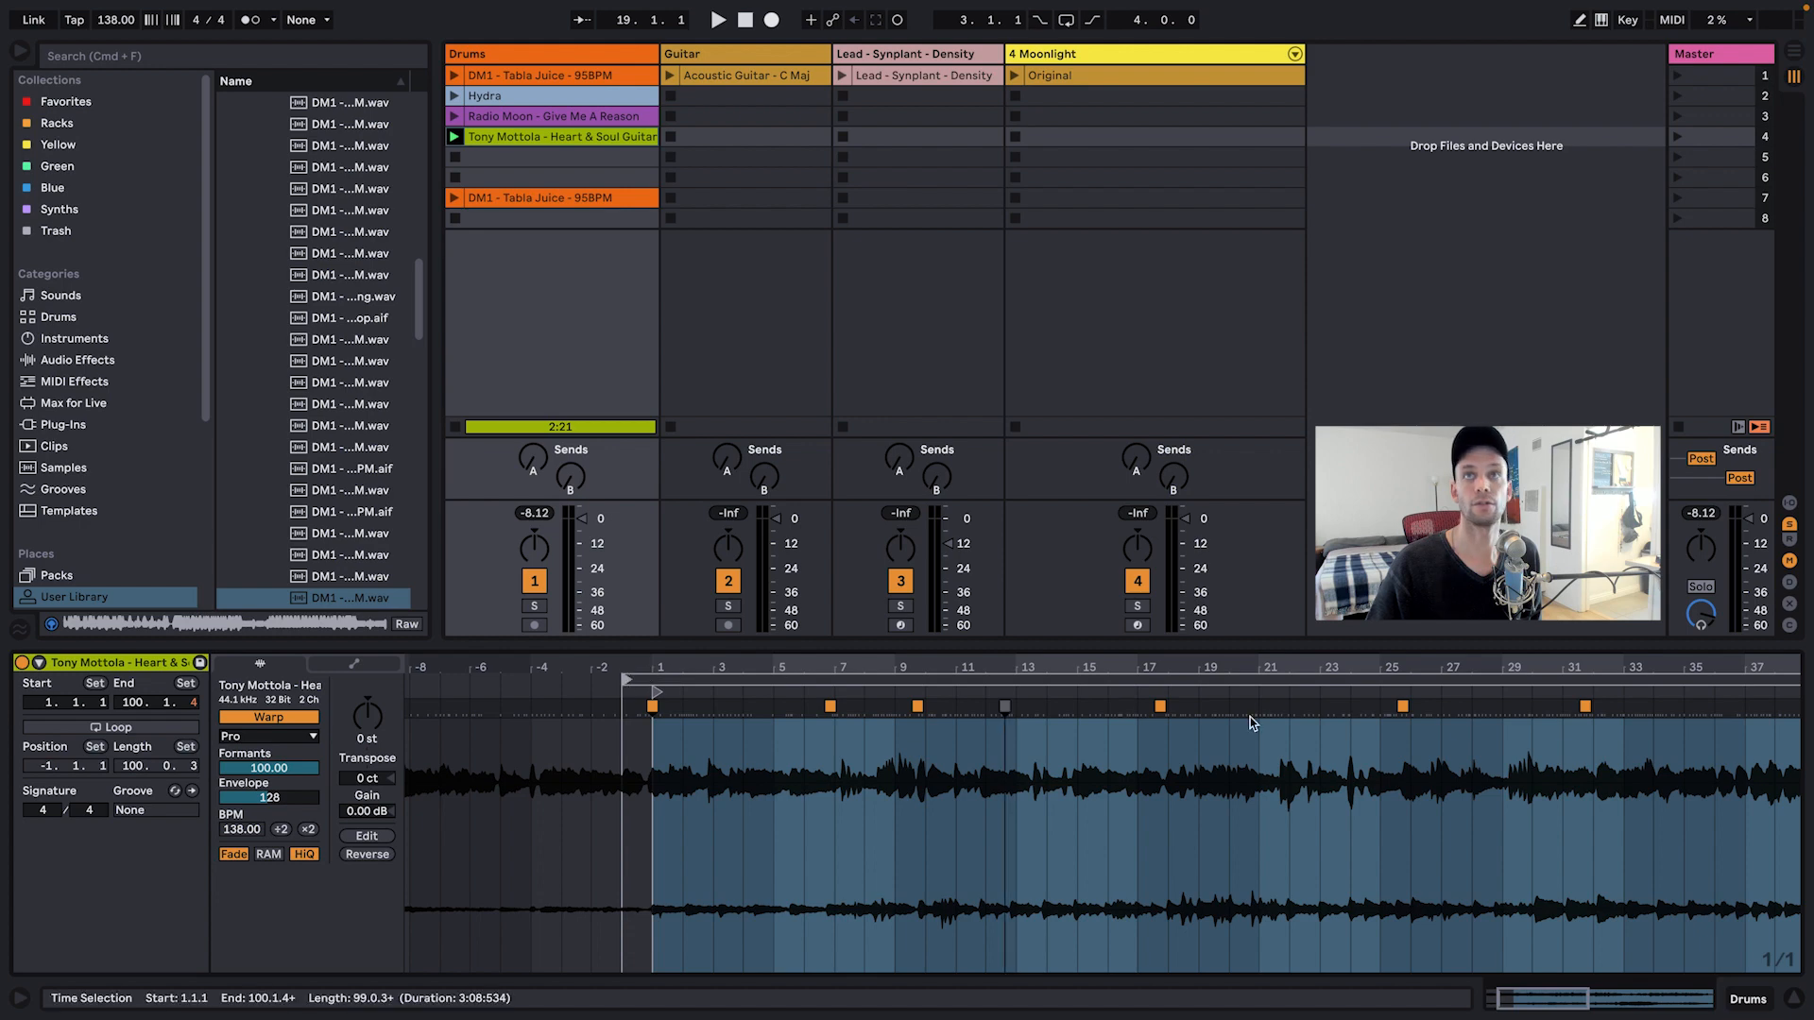
pyautogui.moveTo(1576, 663); pyautogui.dragTo(1576, 576)
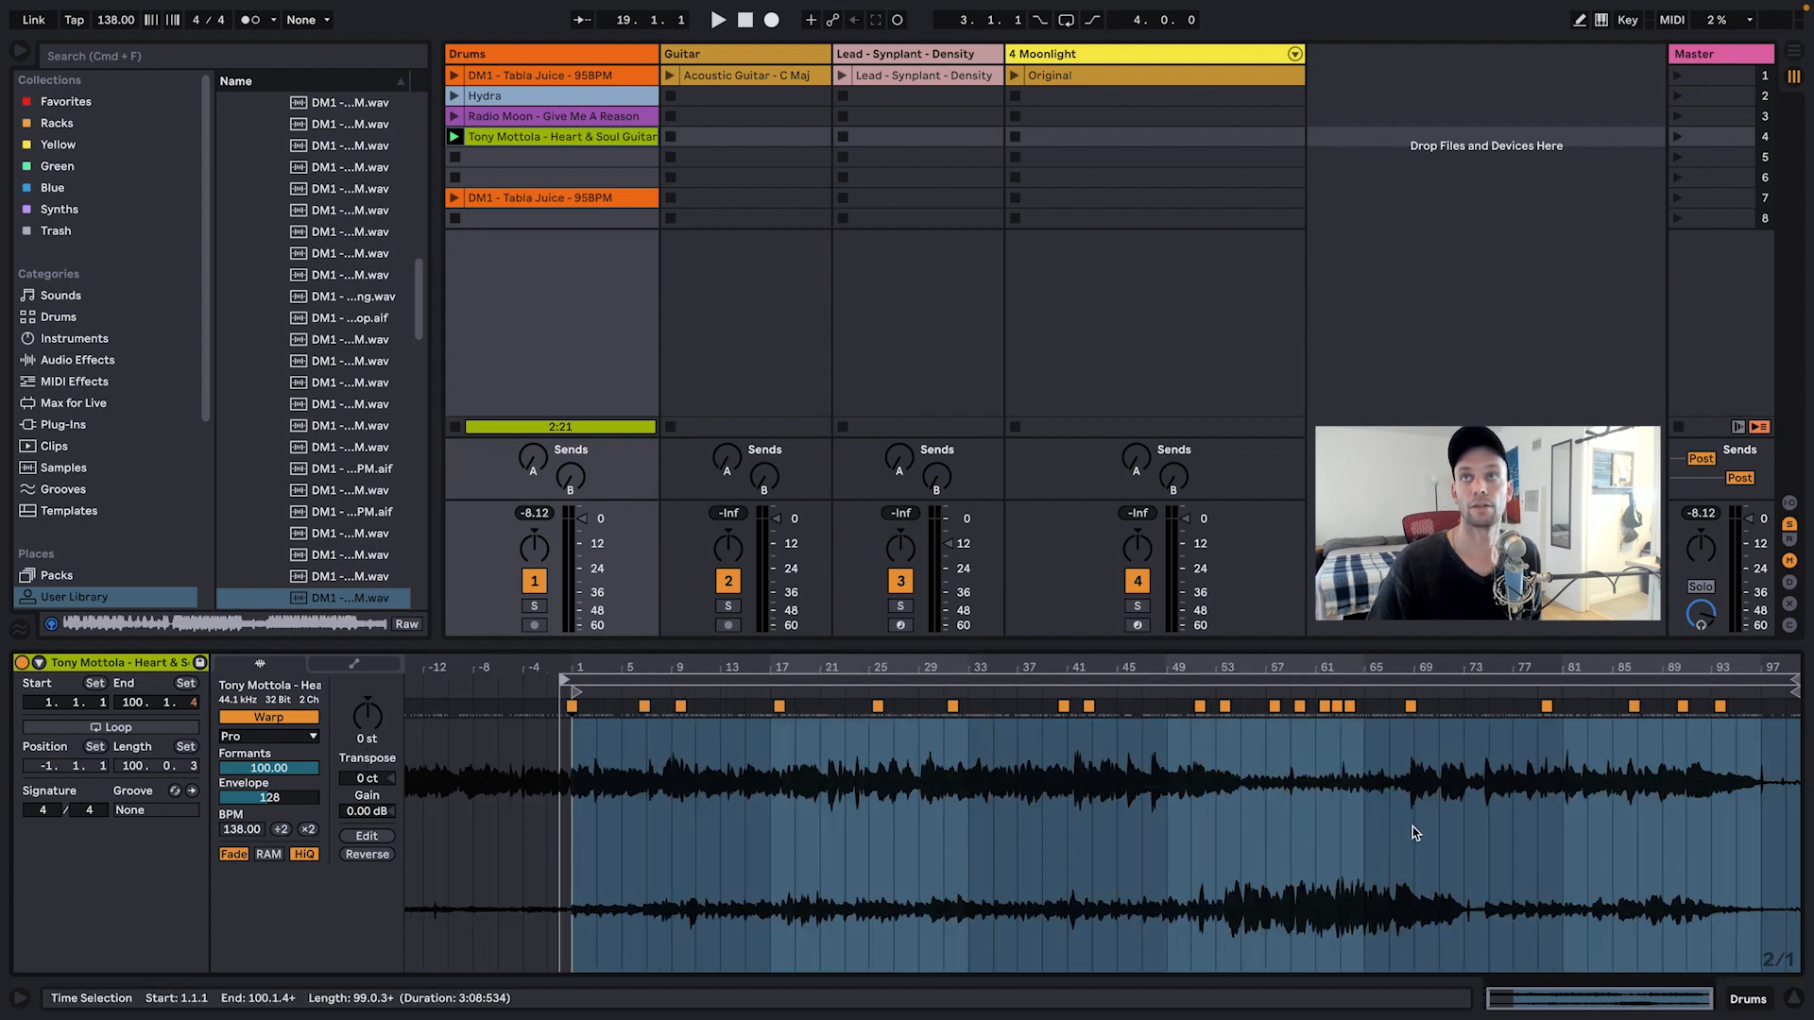
pyautogui.moveTo(1795, 680); pyautogui.dragTo(619, 680)
# Step: Turn on the metronome and play the Tony Mottola clip from 1.1.1 to locate its next strong downbeat
pyautogui.press('space')
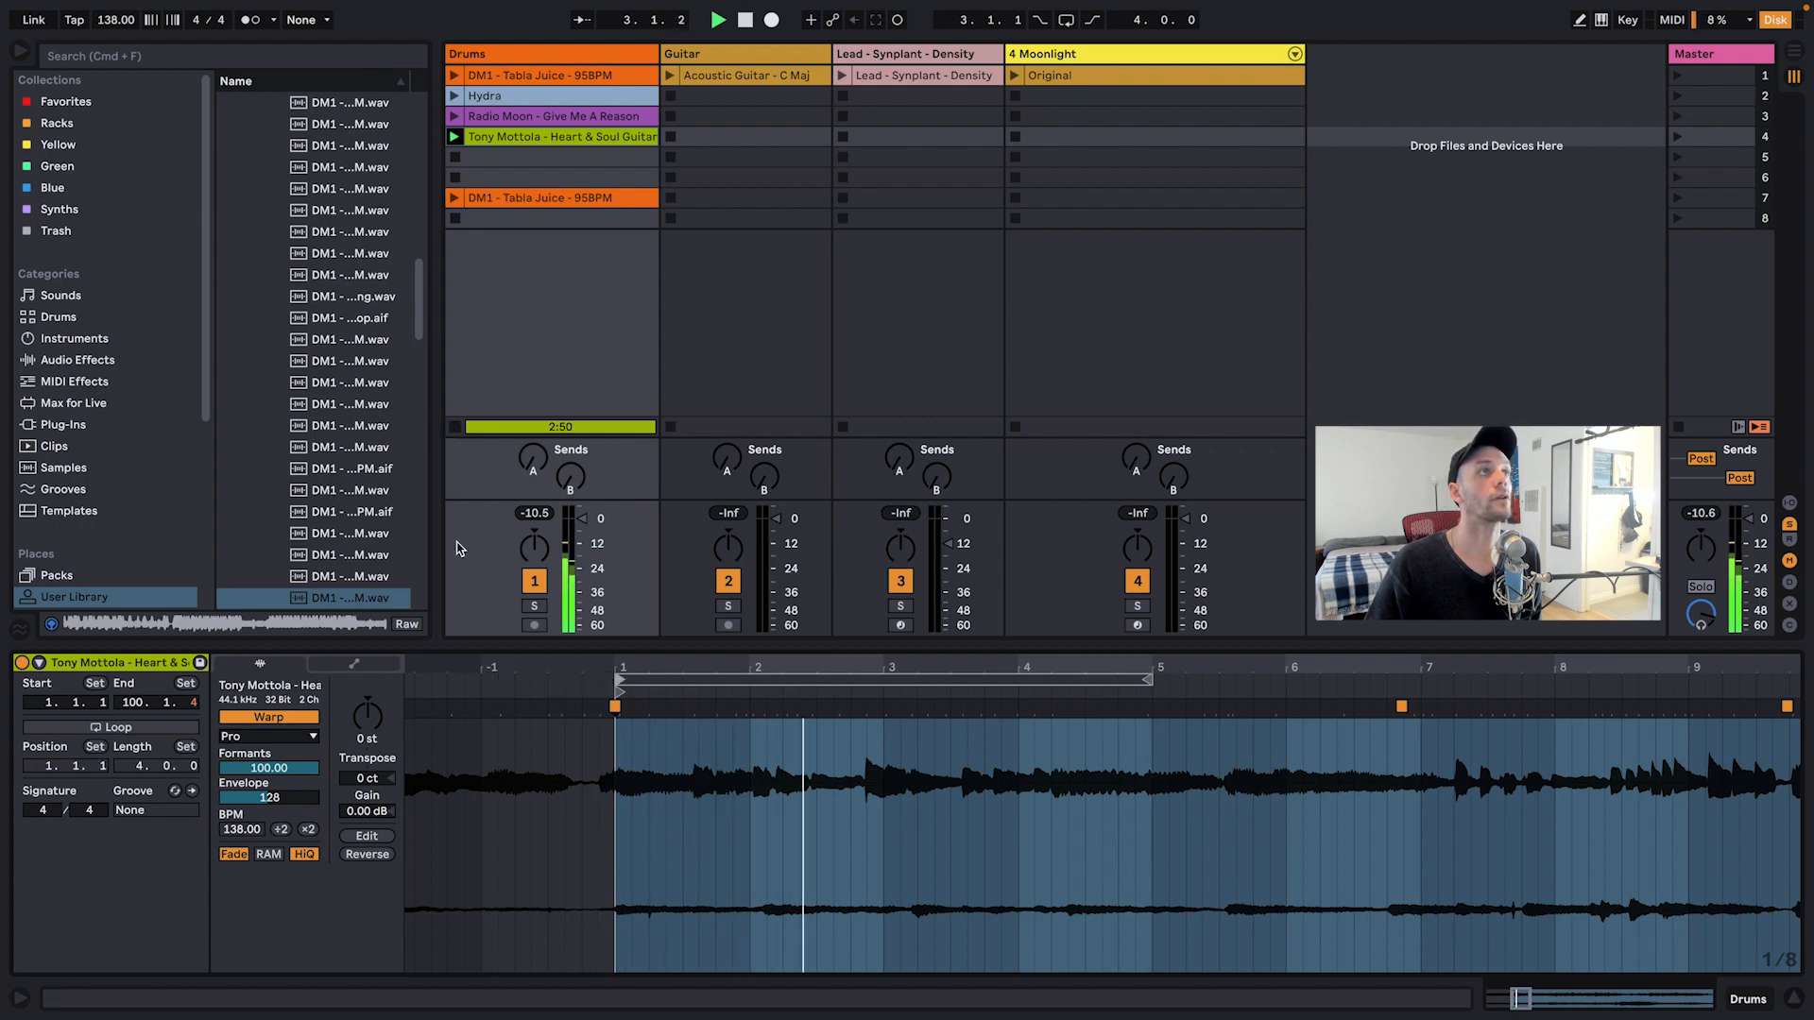
pyautogui.click(455, 427)
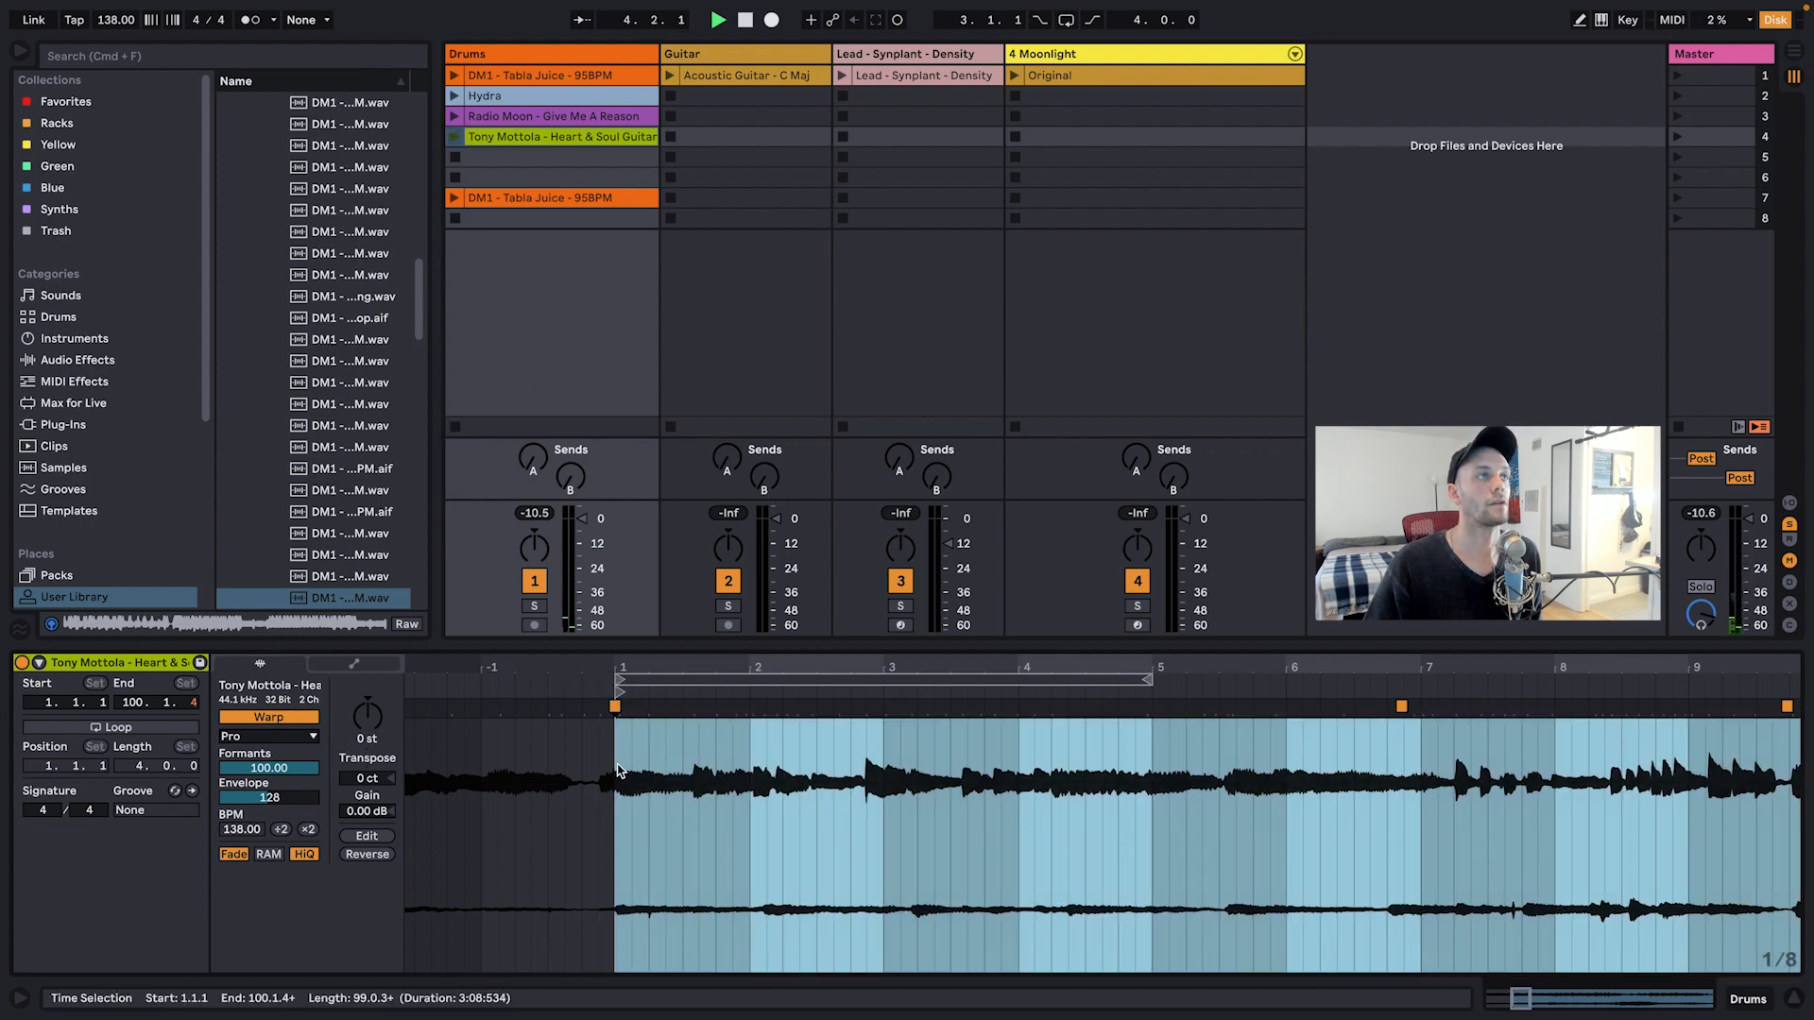
pyautogui.click(616, 765)
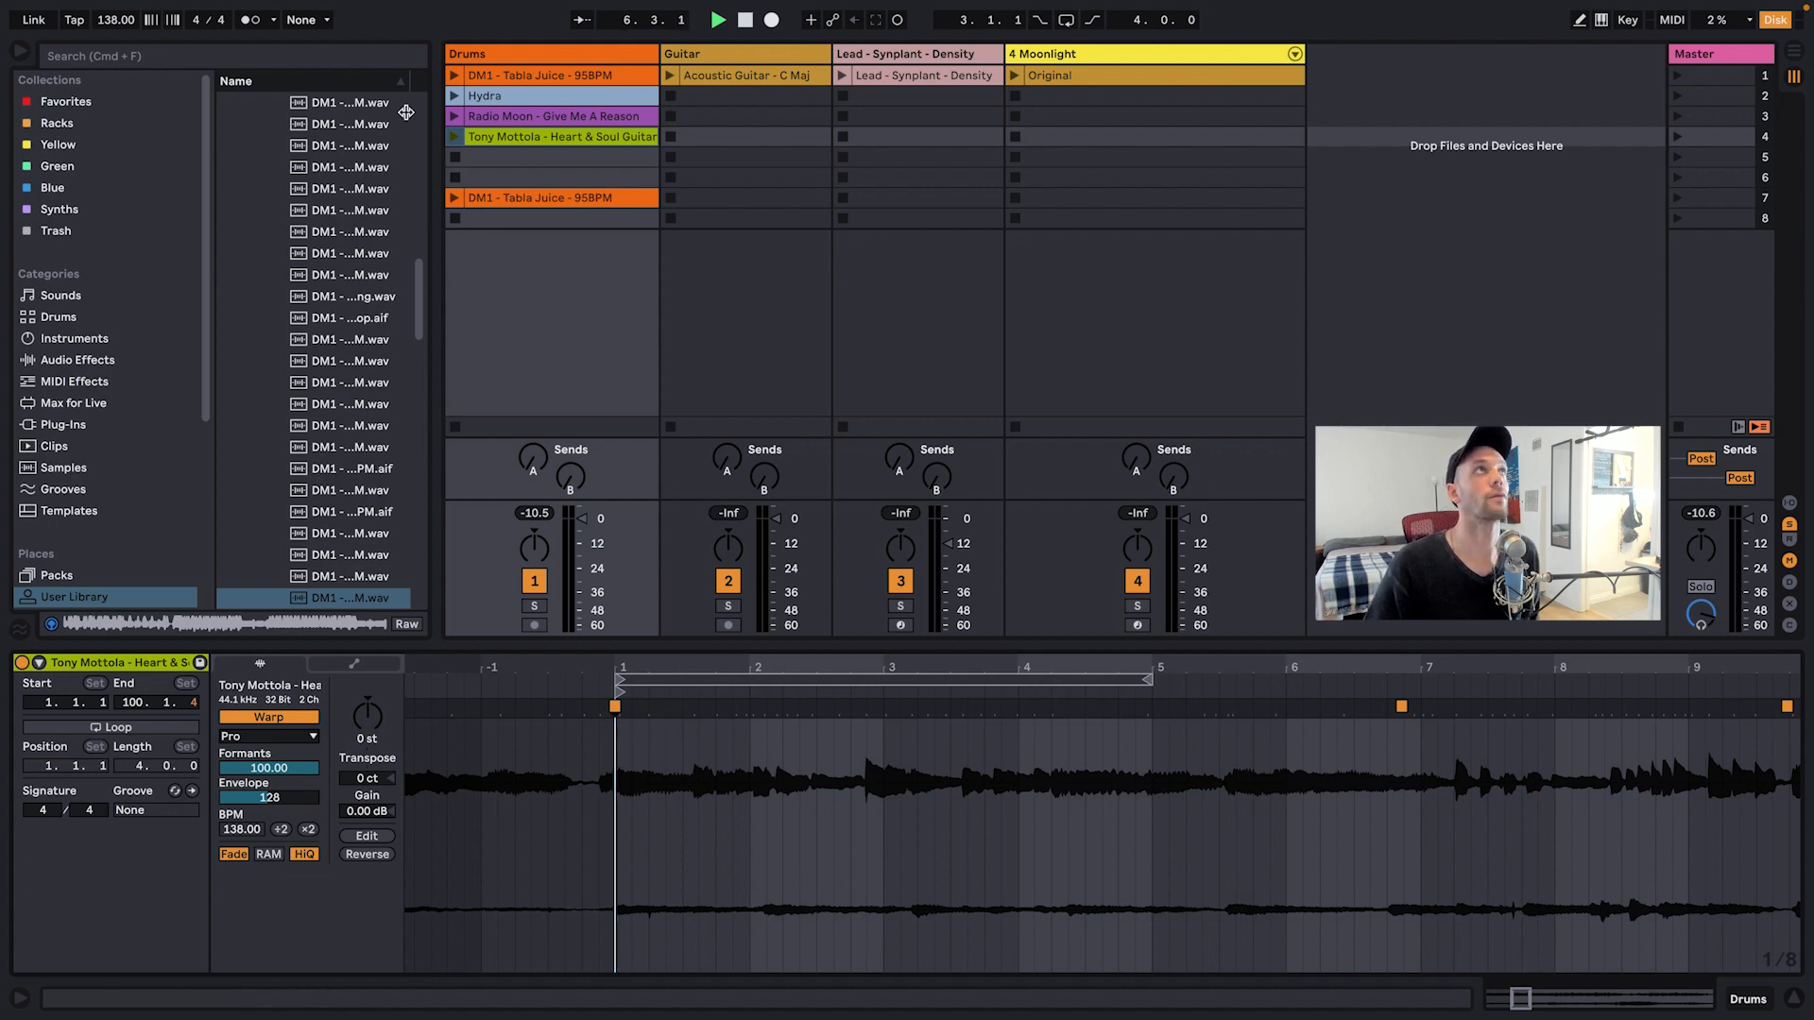
pyautogui.click(245, 21)
pyautogui.click(452, 140)
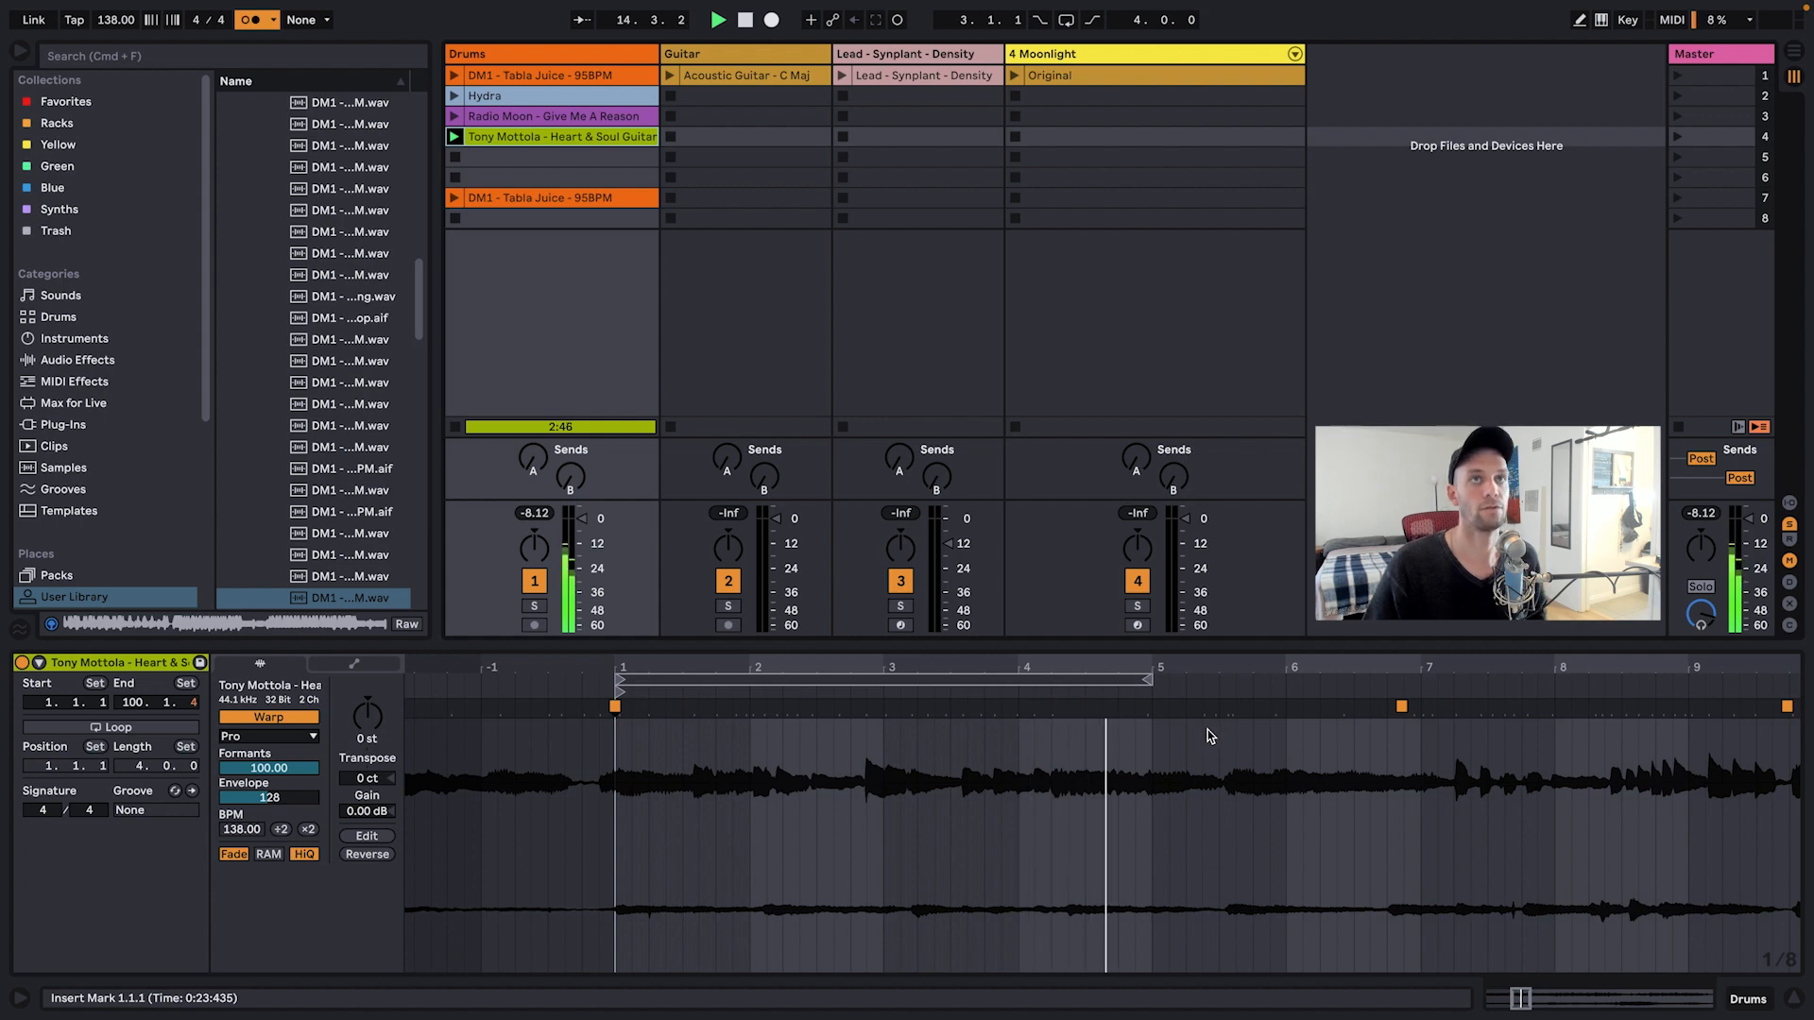
pyautogui.press('space')
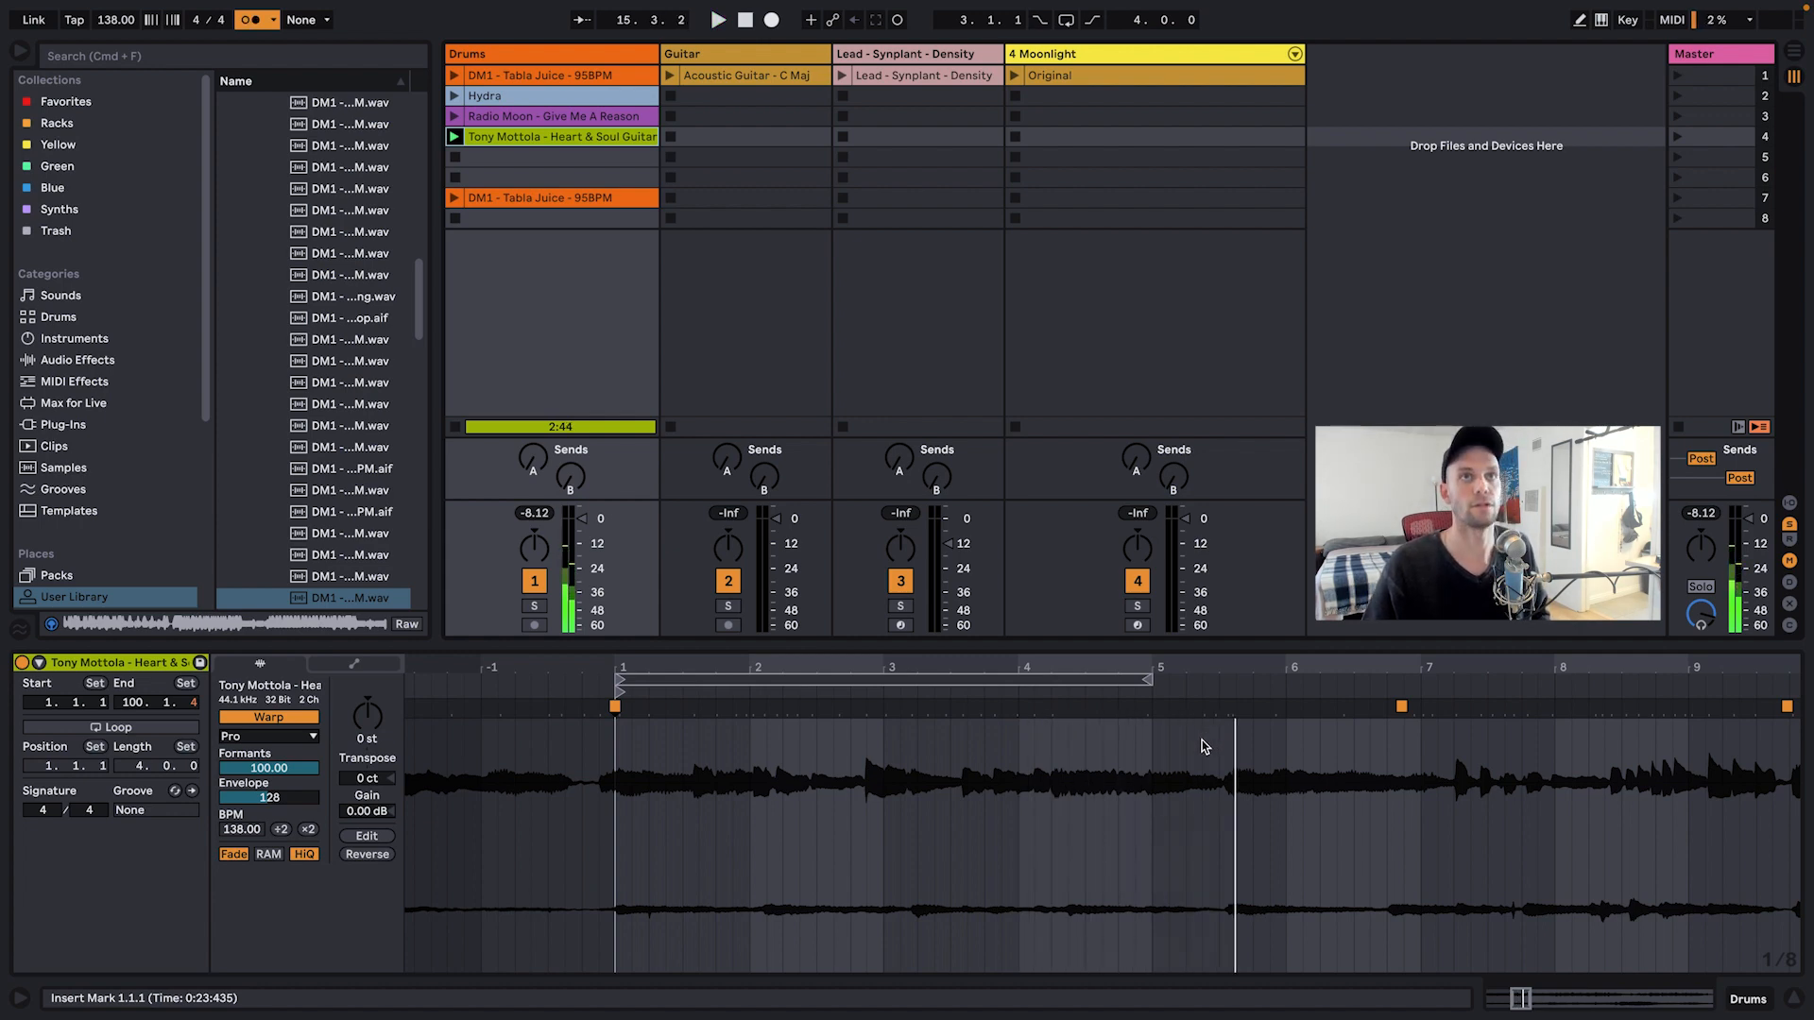
# Step: Add a warp marker at the note onset just after 5.3 and align it with the 5.1.1 grid line
pyautogui.moveTo(1232, 668); pyautogui.dragTo(1216, 726)
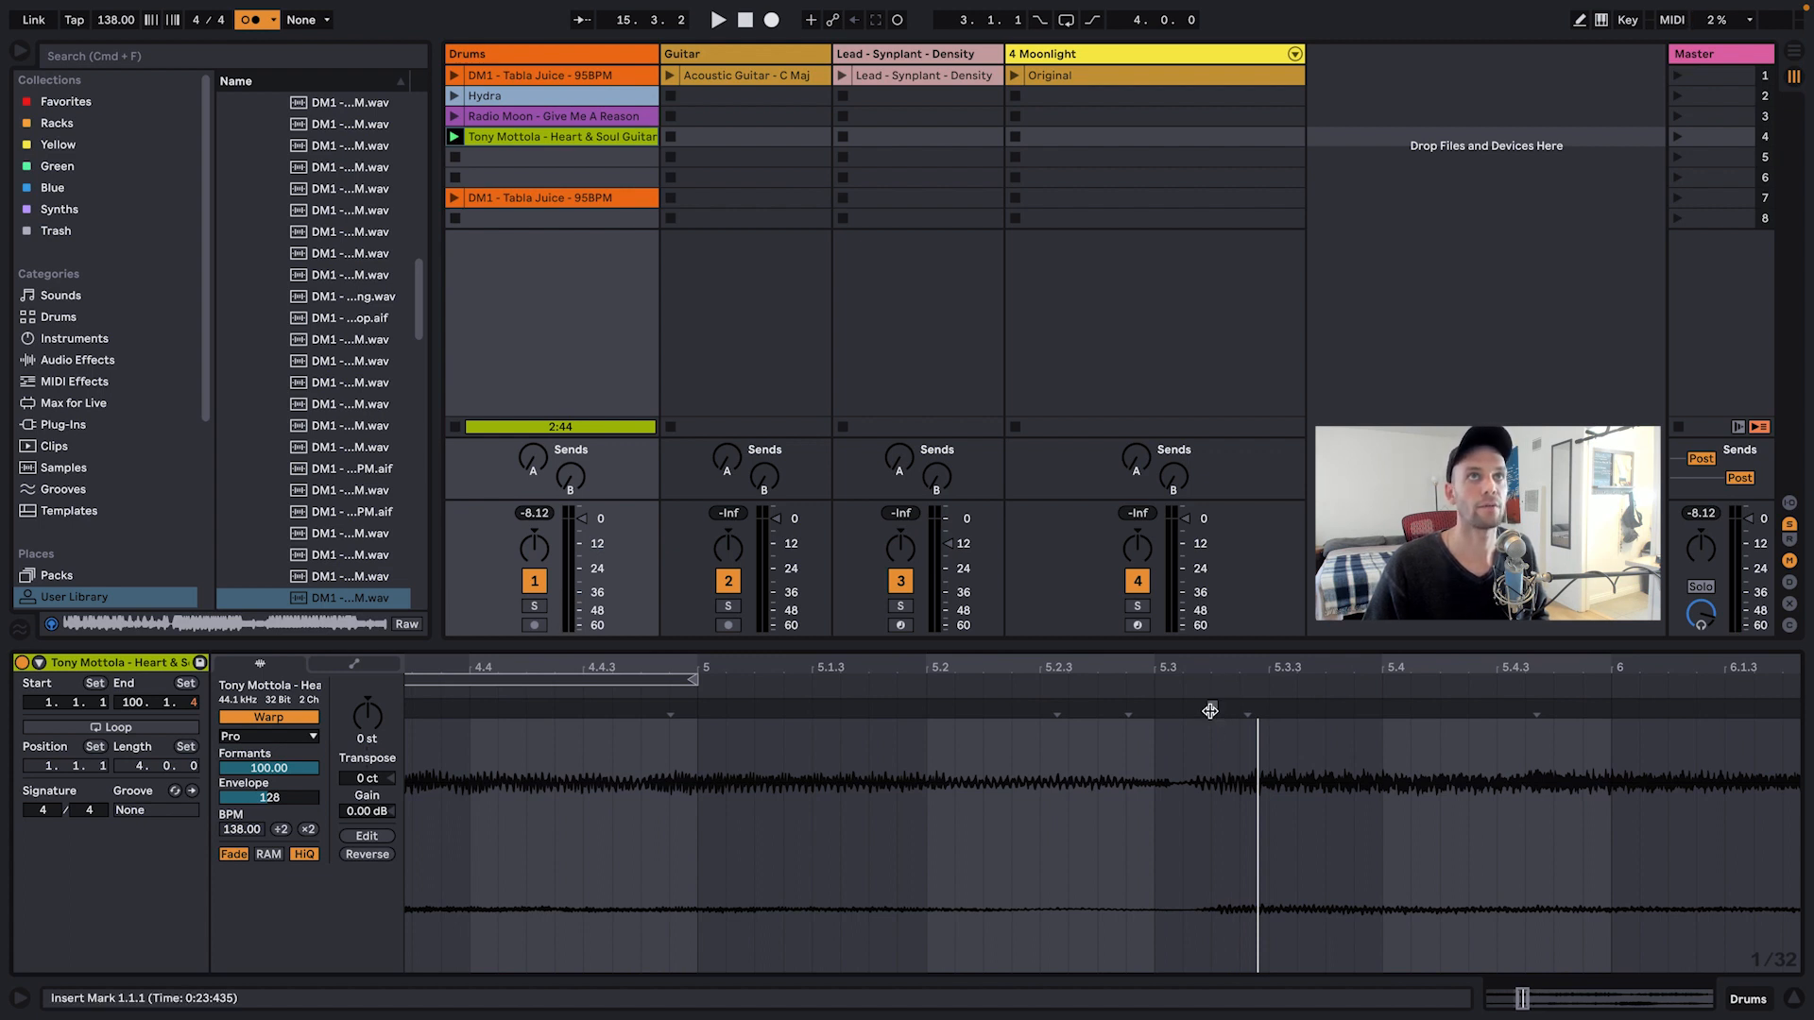
pyautogui.moveTo(1210, 710); pyautogui.dragTo(995, 728)
pyautogui.moveTo(771, 744); pyautogui.dragTo(702, 753)
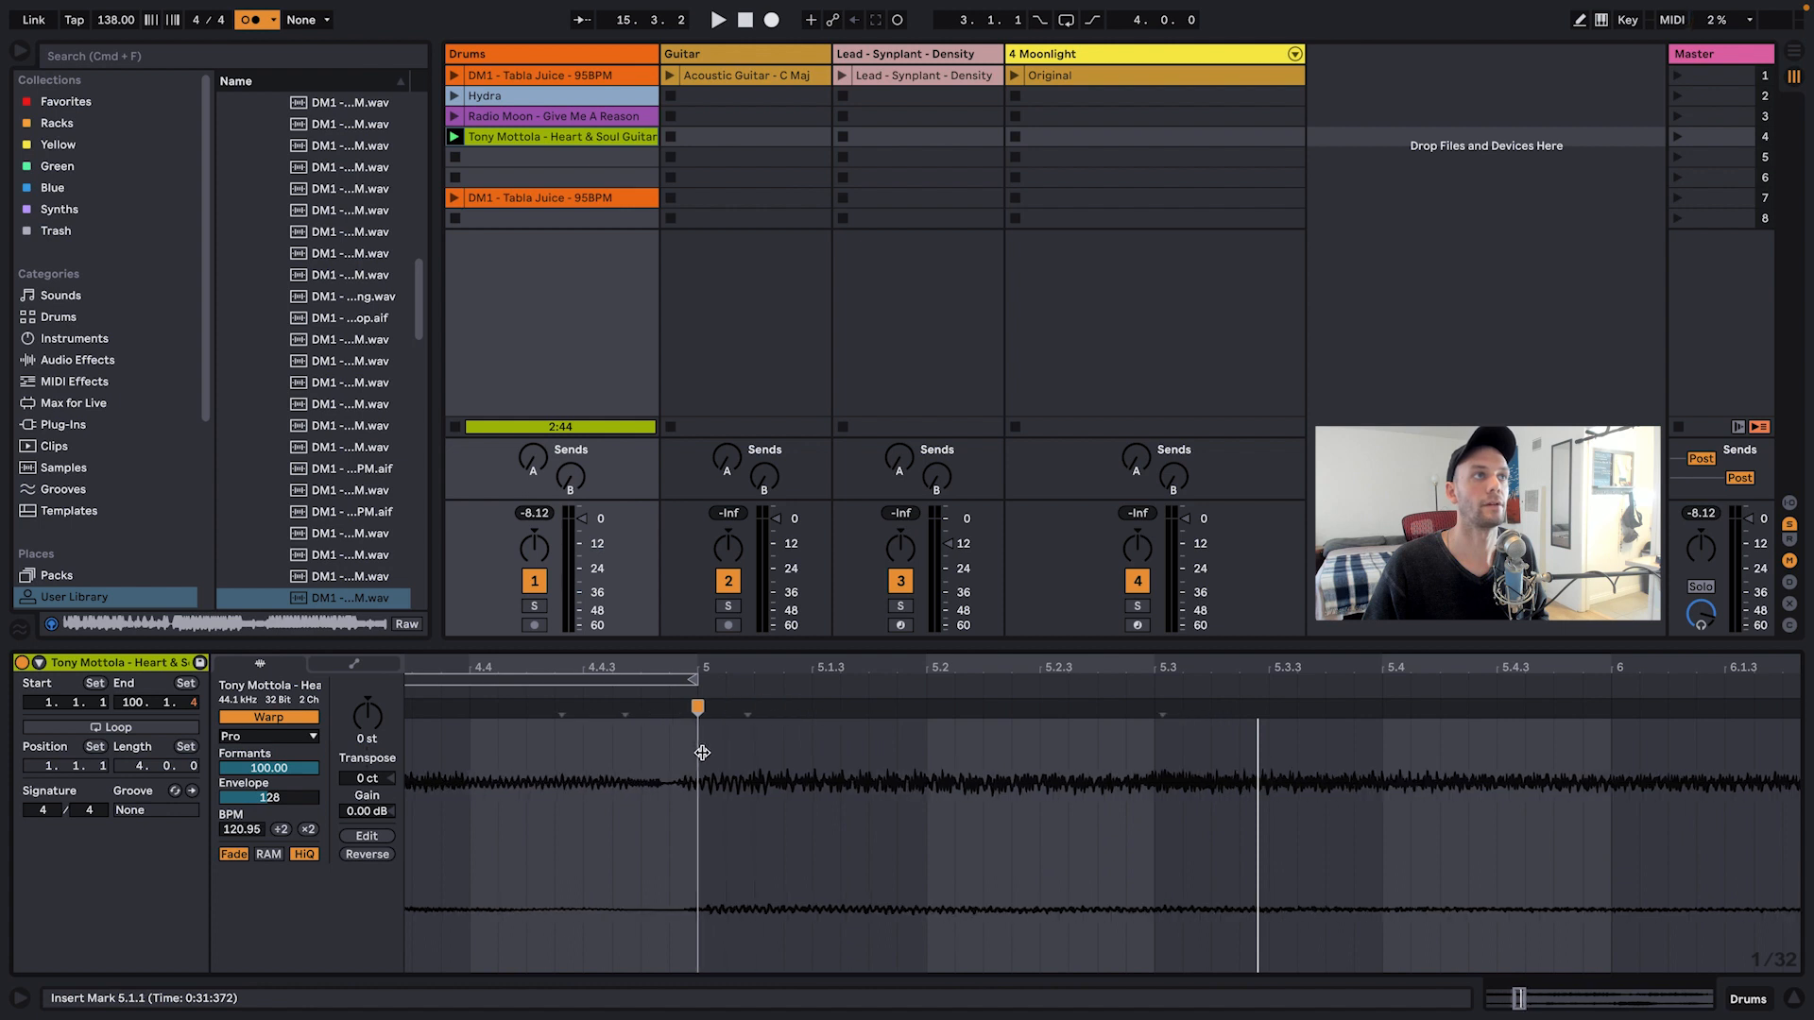
pyautogui.moveTo(699, 667)
pyautogui.mouseDown()
pyautogui.moveTo(740, 716)
pyautogui.moveTo(722, 715)
pyautogui.moveTo(791, 721)
pyautogui.moveTo(838, 755)
pyautogui.mouseUp()
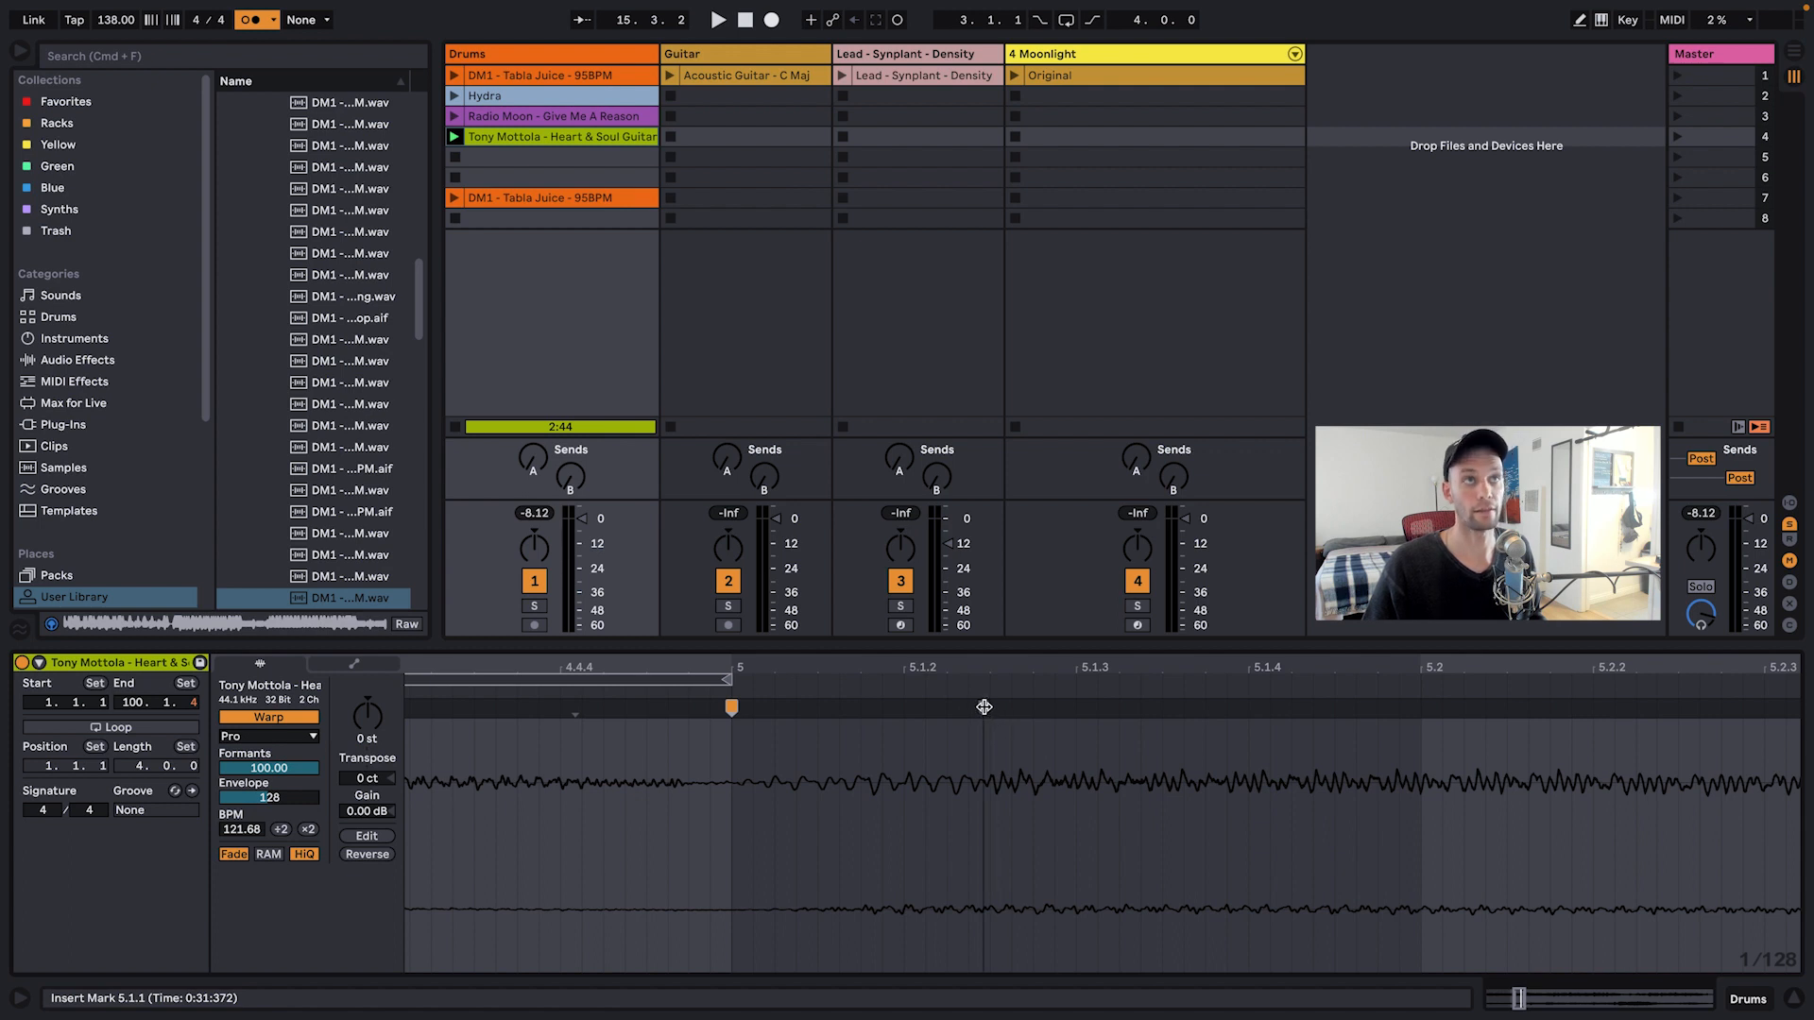
# Step: Nudge the 5.1.1 warp marker so the grid line matches the note onset at about 0:31.325
pyautogui.moveTo(984, 706)
pyautogui.mouseDown()
pyautogui.moveTo(938, 713)
pyautogui.moveTo(984, 719)
pyautogui.mouseUp()
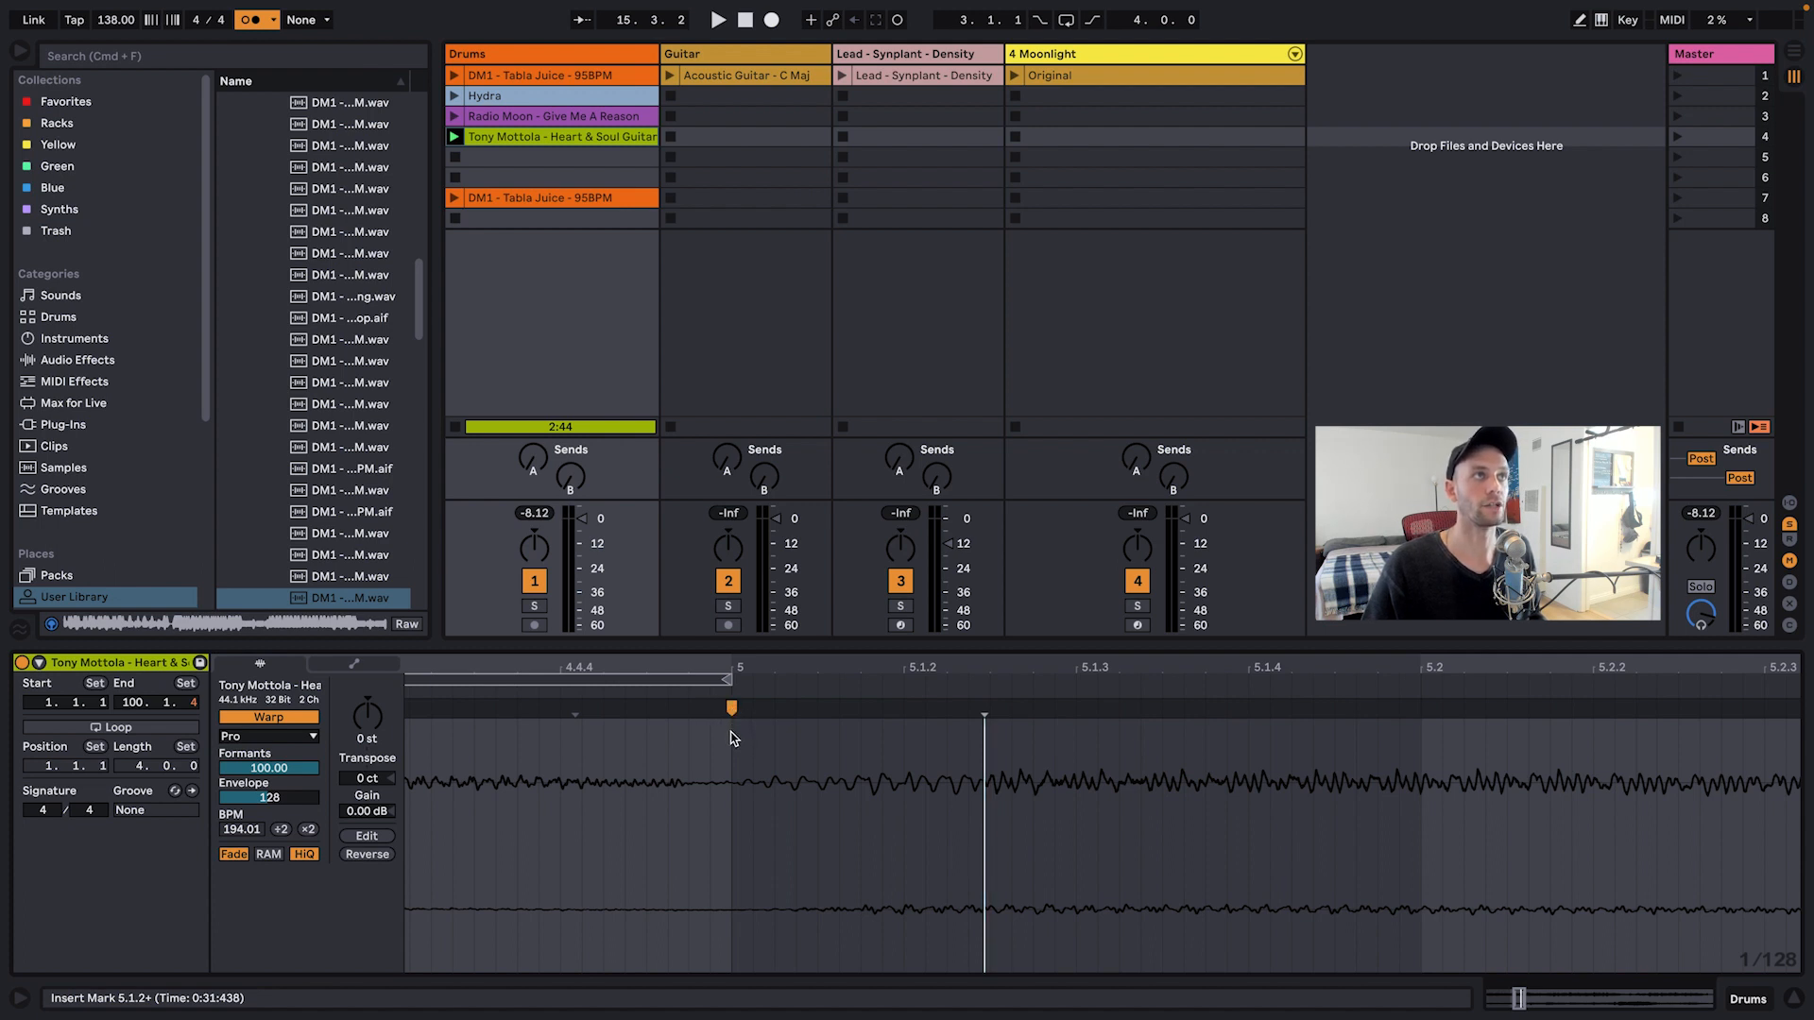
pyautogui.moveTo(731, 710); pyautogui.dragTo(731, 712)
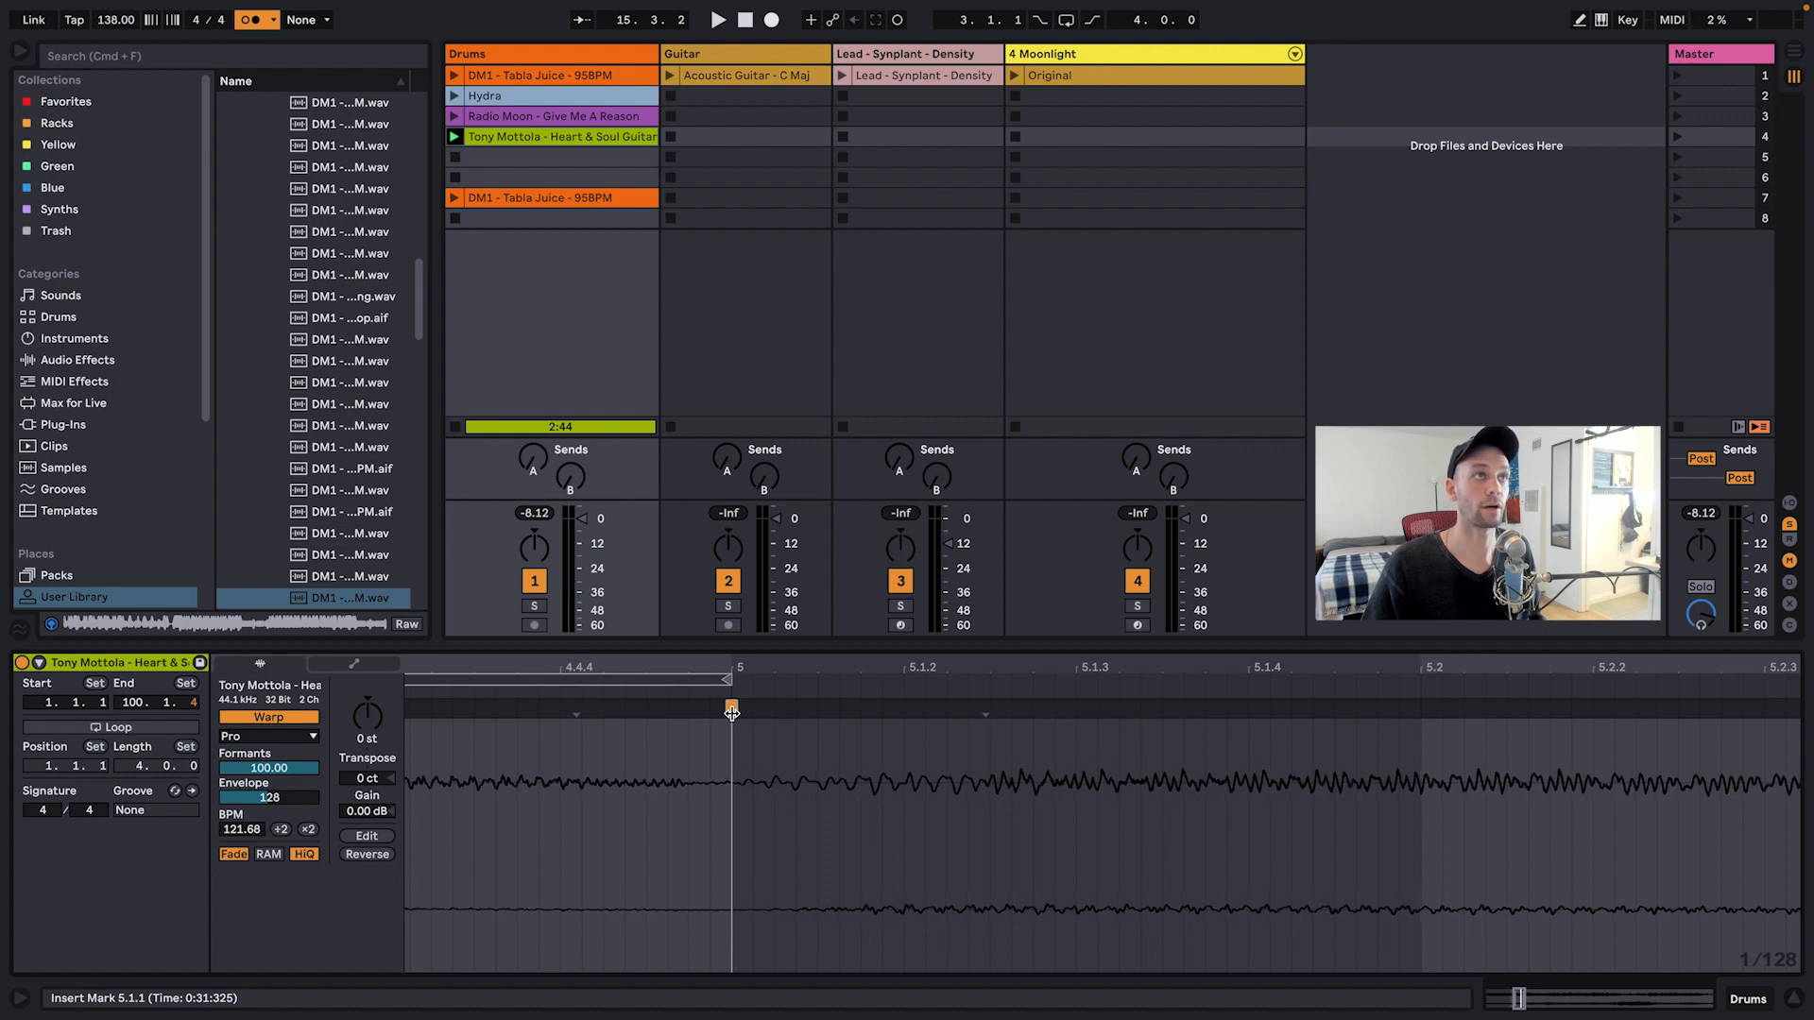
pyautogui.moveTo(659, 671); pyautogui.dragTo(1142, 514)
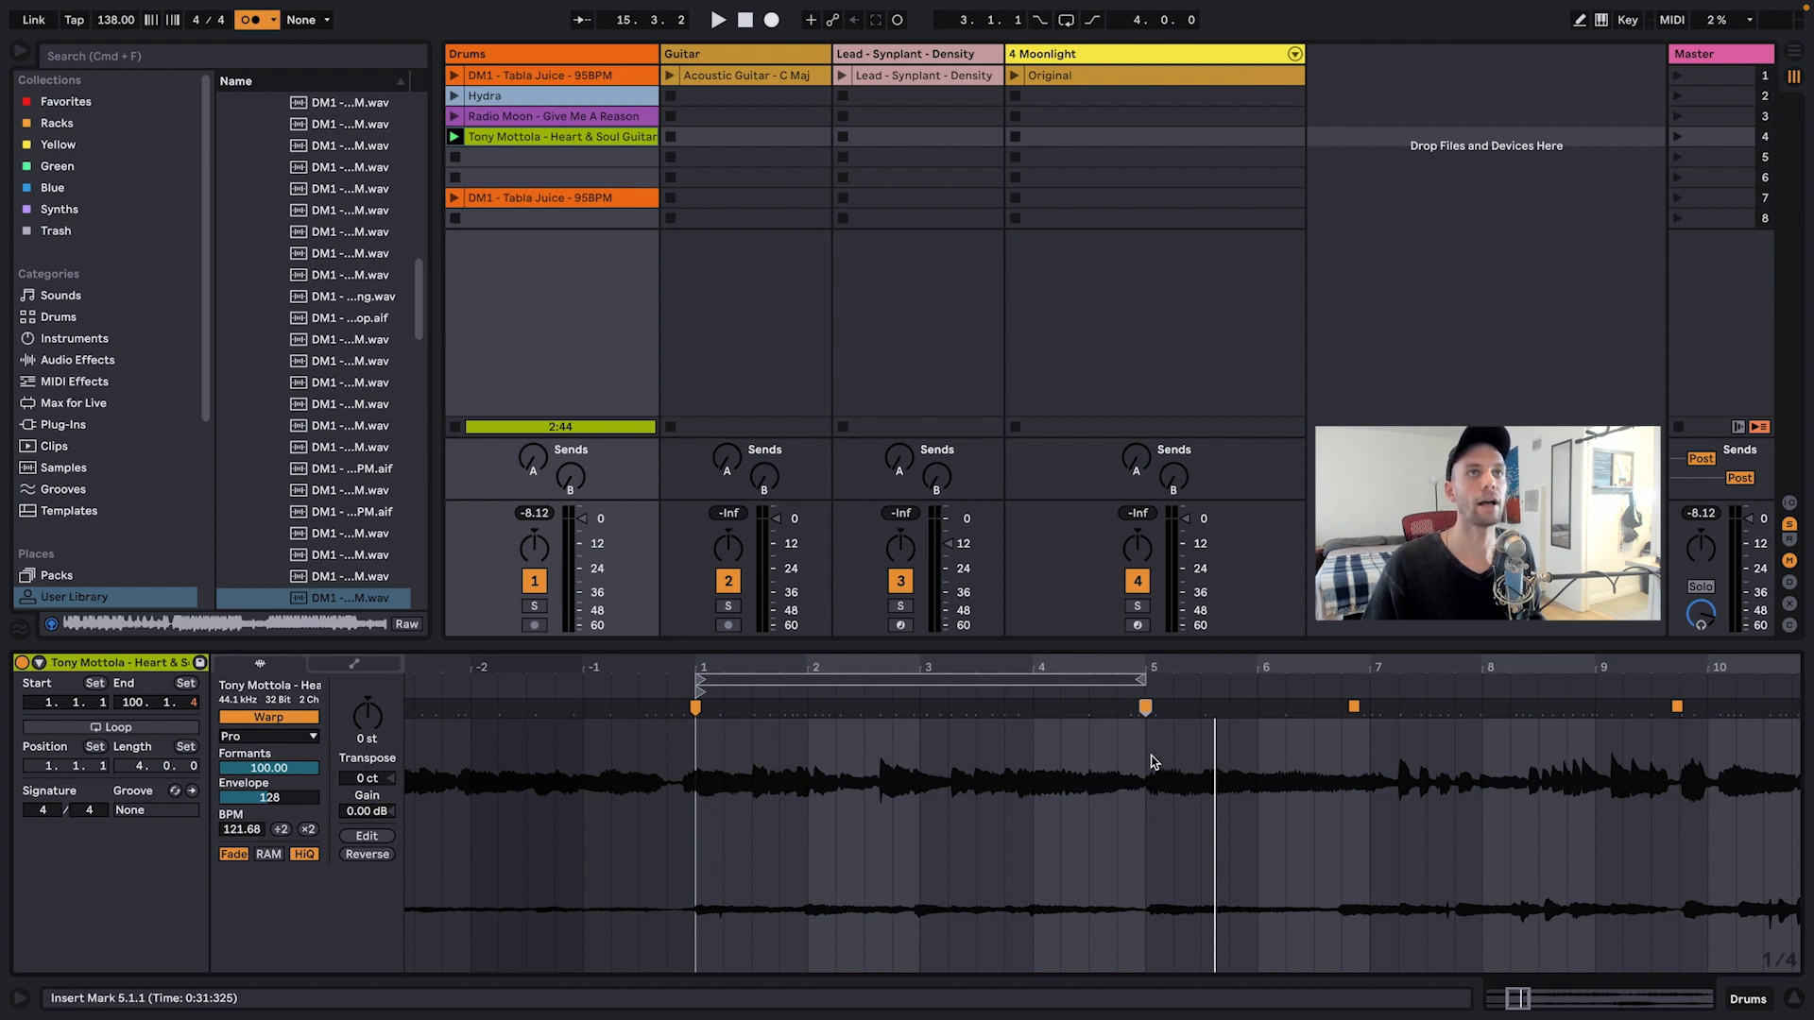
# Step: Loop the Tony Mottola clip from 1.1.1 to 5.1.1 and play the loop against the metronome
pyautogui.moveTo(1145, 756); pyautogui.dragTo(707, 791)
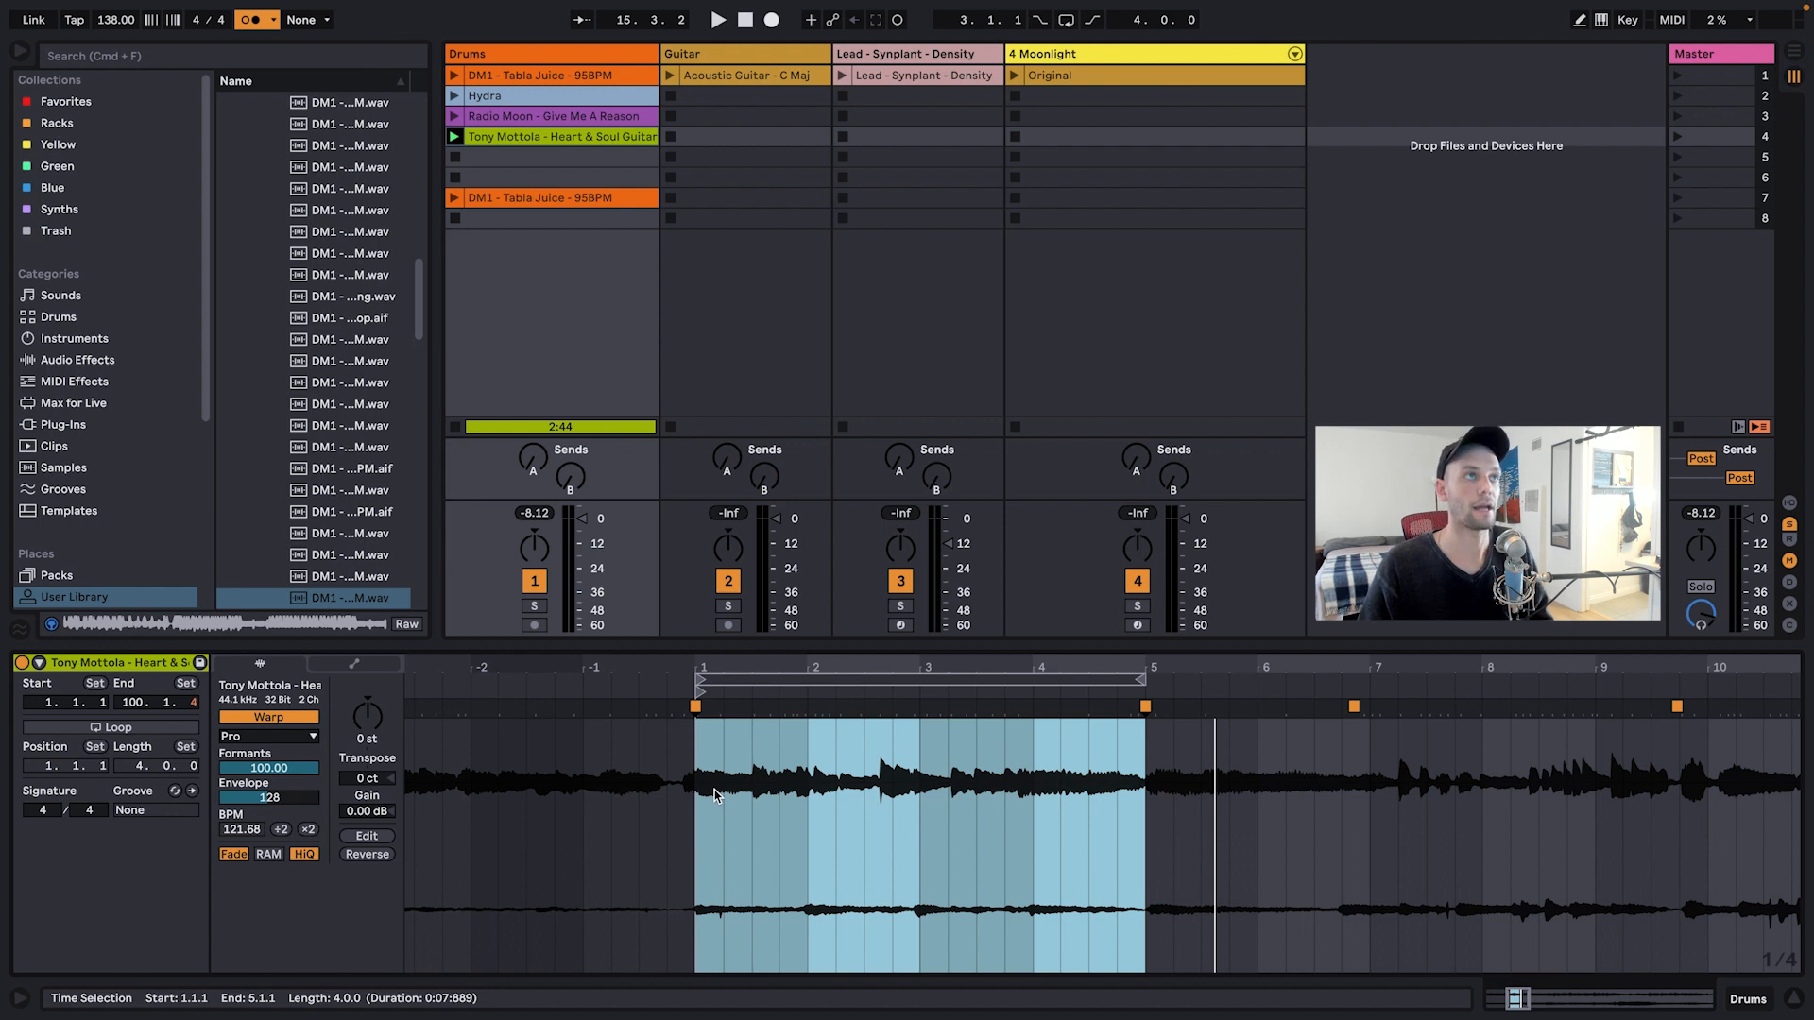
pyautogui.press('super+l')
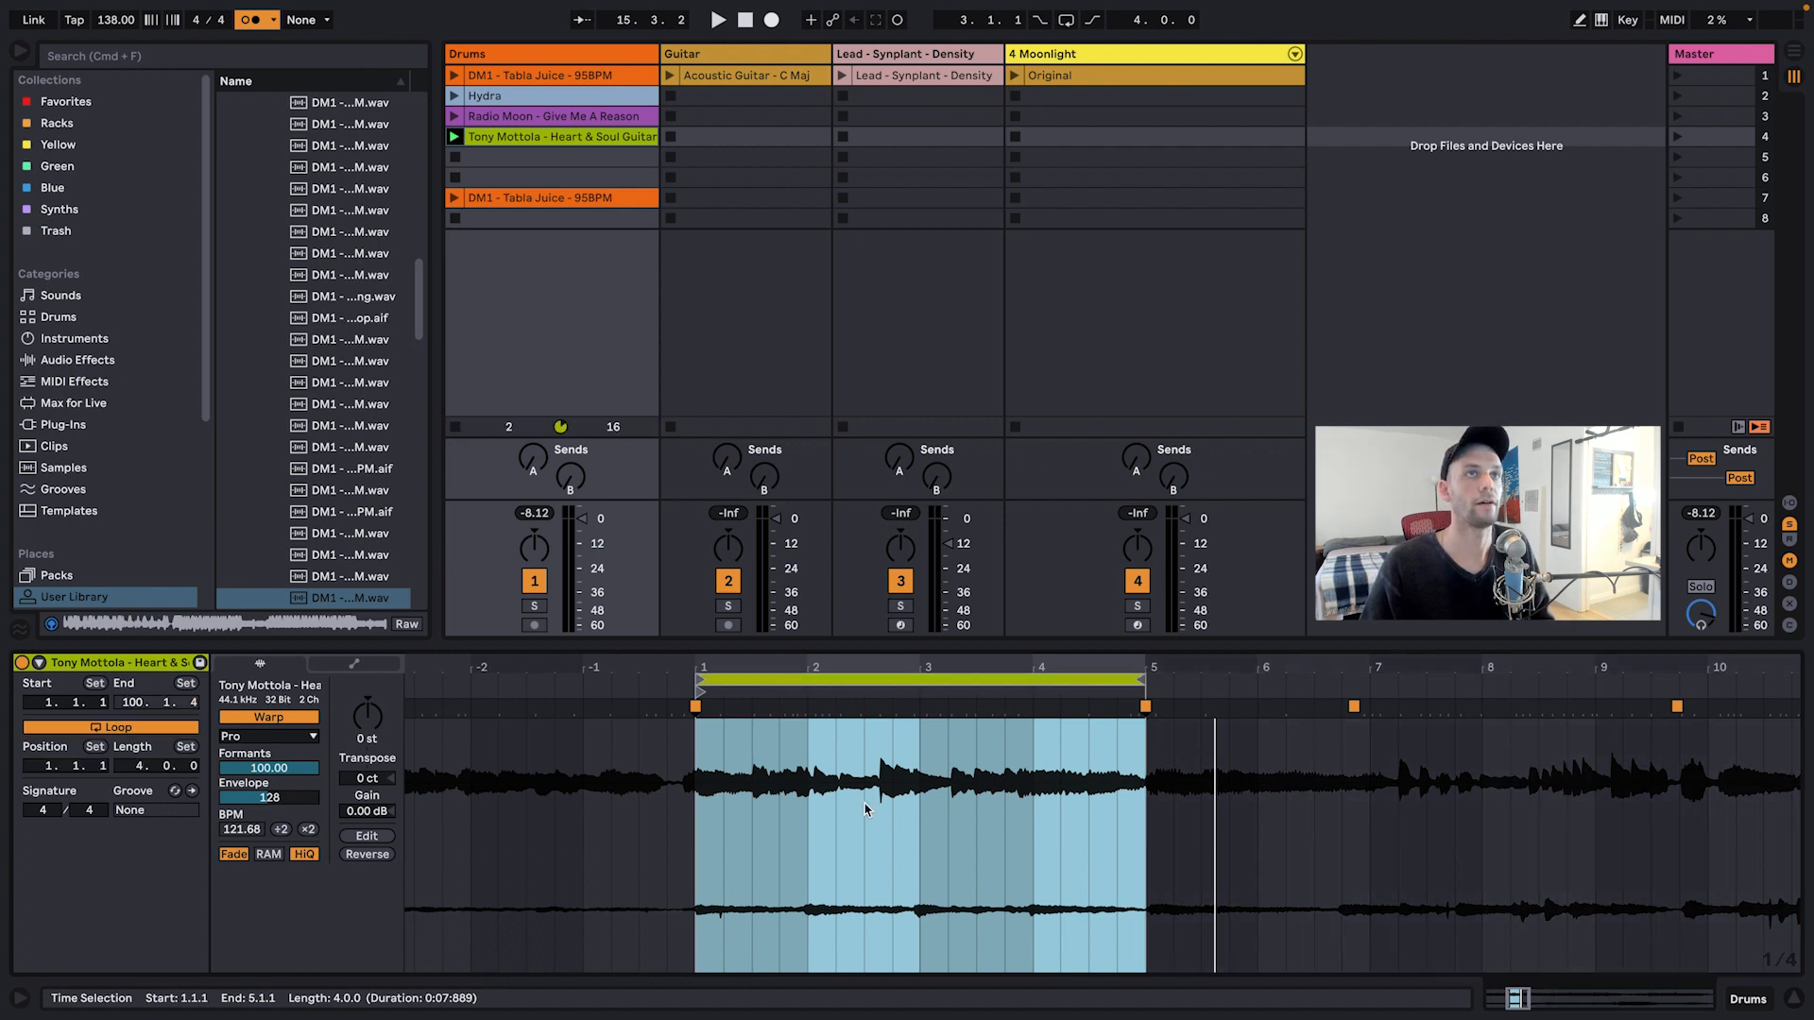
pyautogui.click(453, 137)
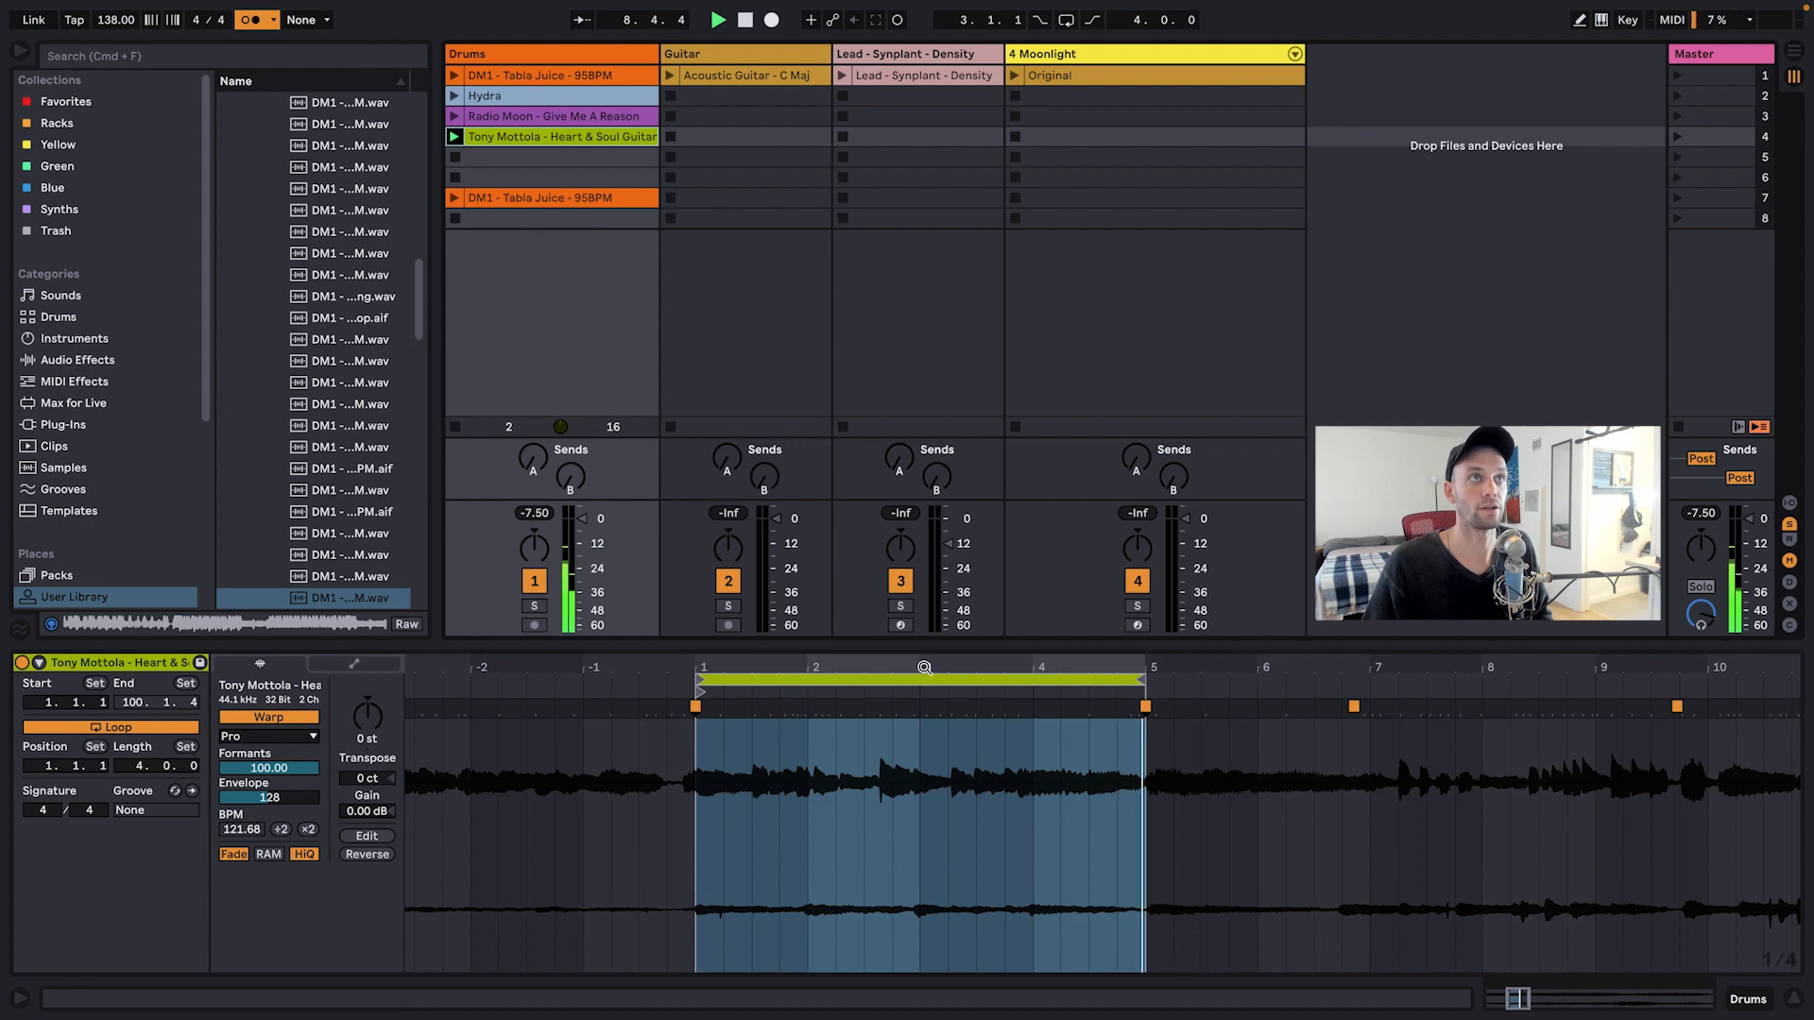
pyautogui.press('space')
# Step: Add a warp marker at the transient just before 3.3 and align it with the 3.3 grid line
pyautogui.moveTo(920, 661); pyautogui.dragTo(900, 690)
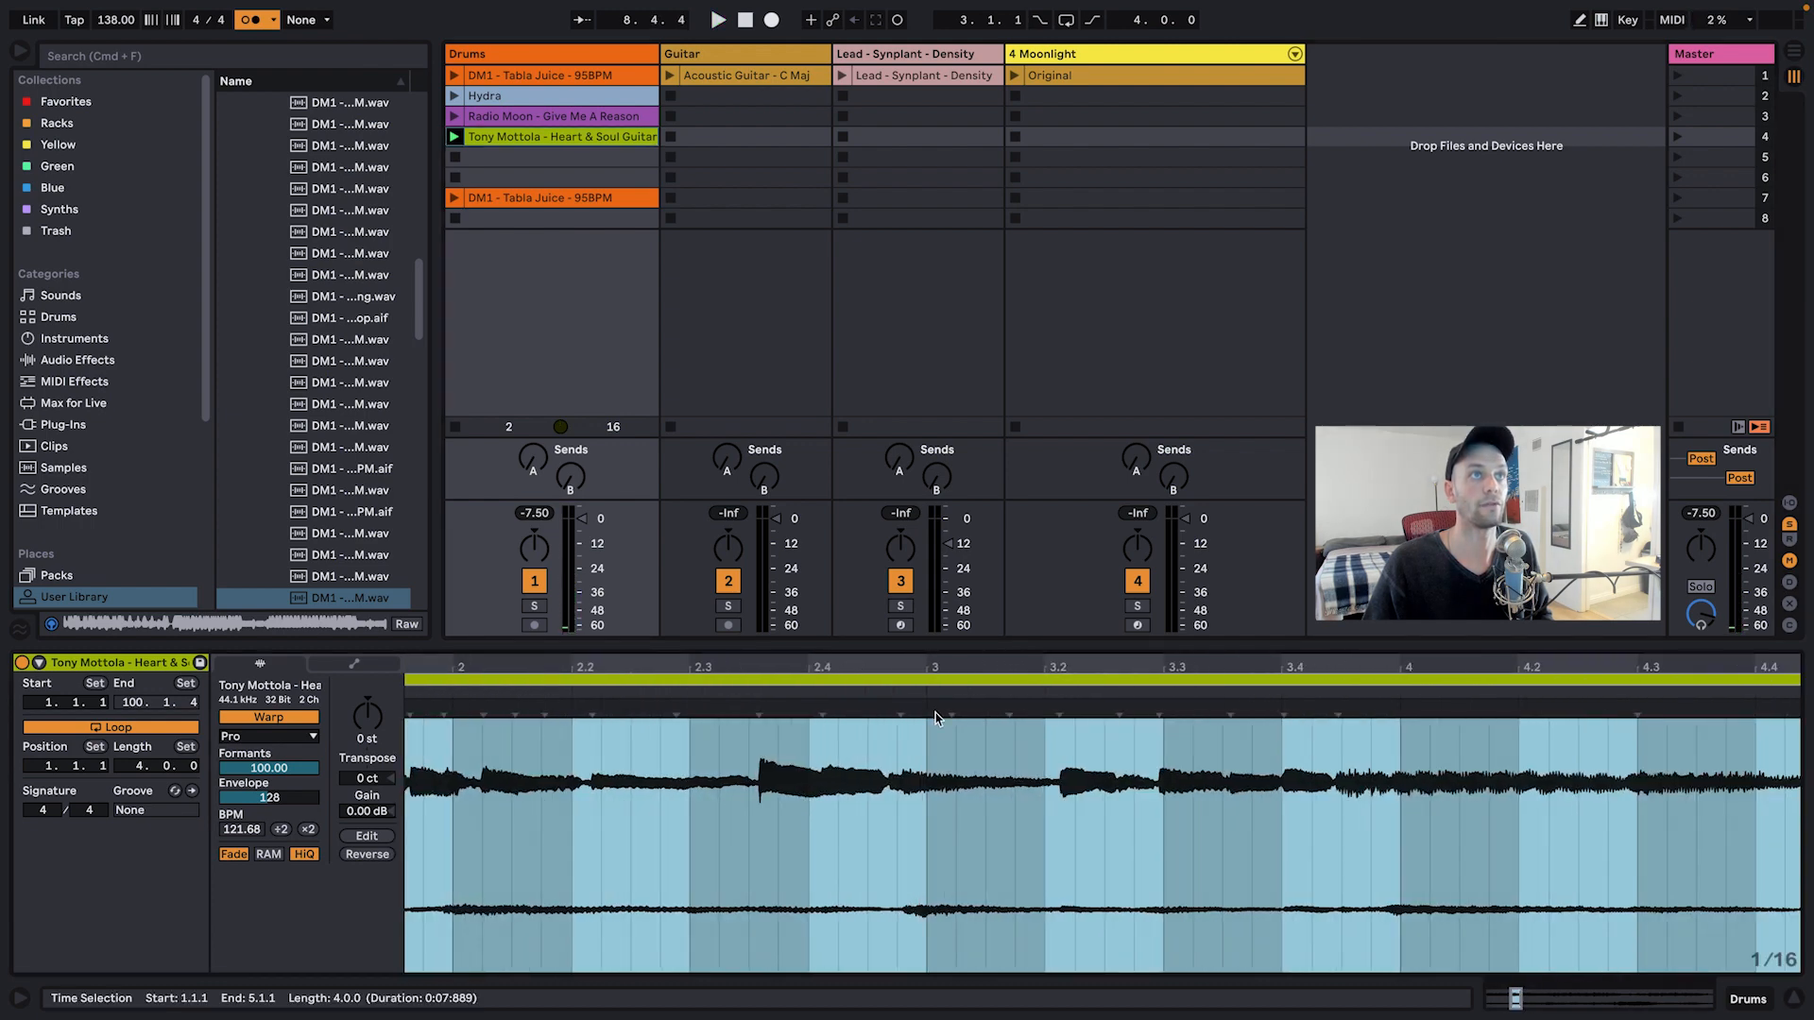
pyautogui.click(1160, 708)
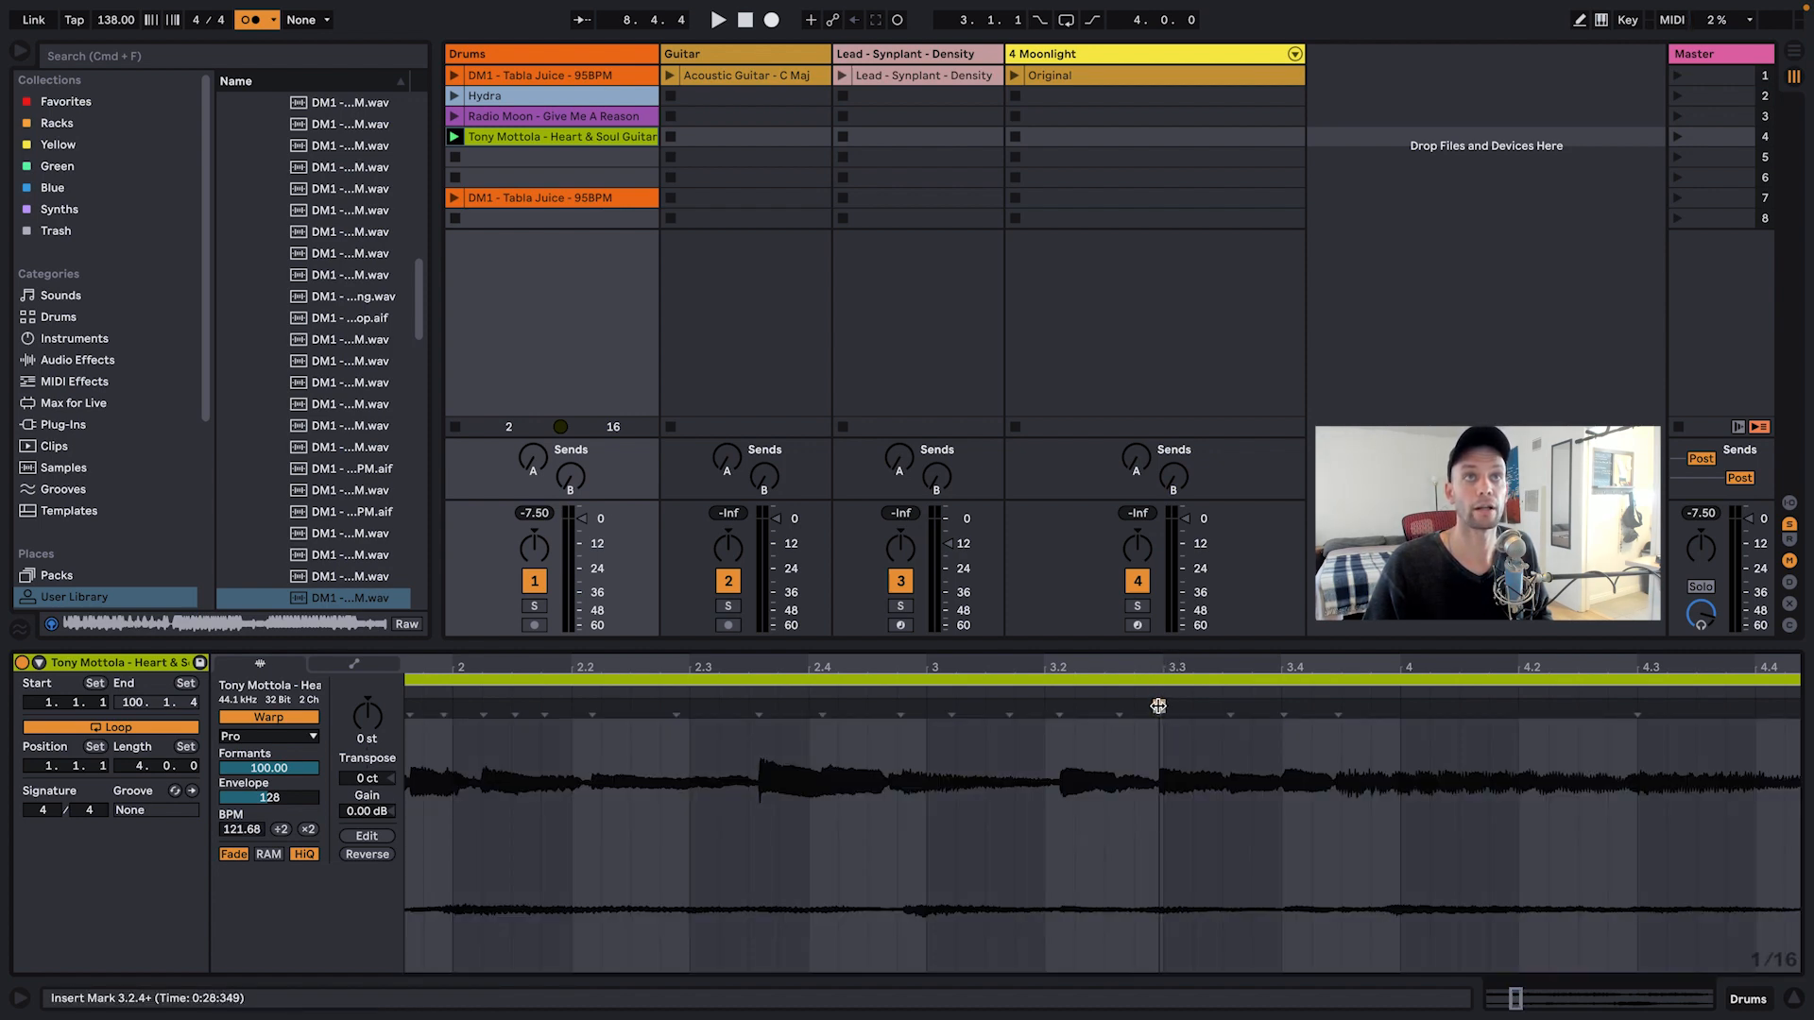
pyautogui.moveTo(1159, 707)
pyautogui.mouseDown()
pyautogui.moveTo(1125, 668)
pyautogui.moveTo(962, 642)
pyautogui.moveTo(960, 577)
pyautogui.mouseUp()
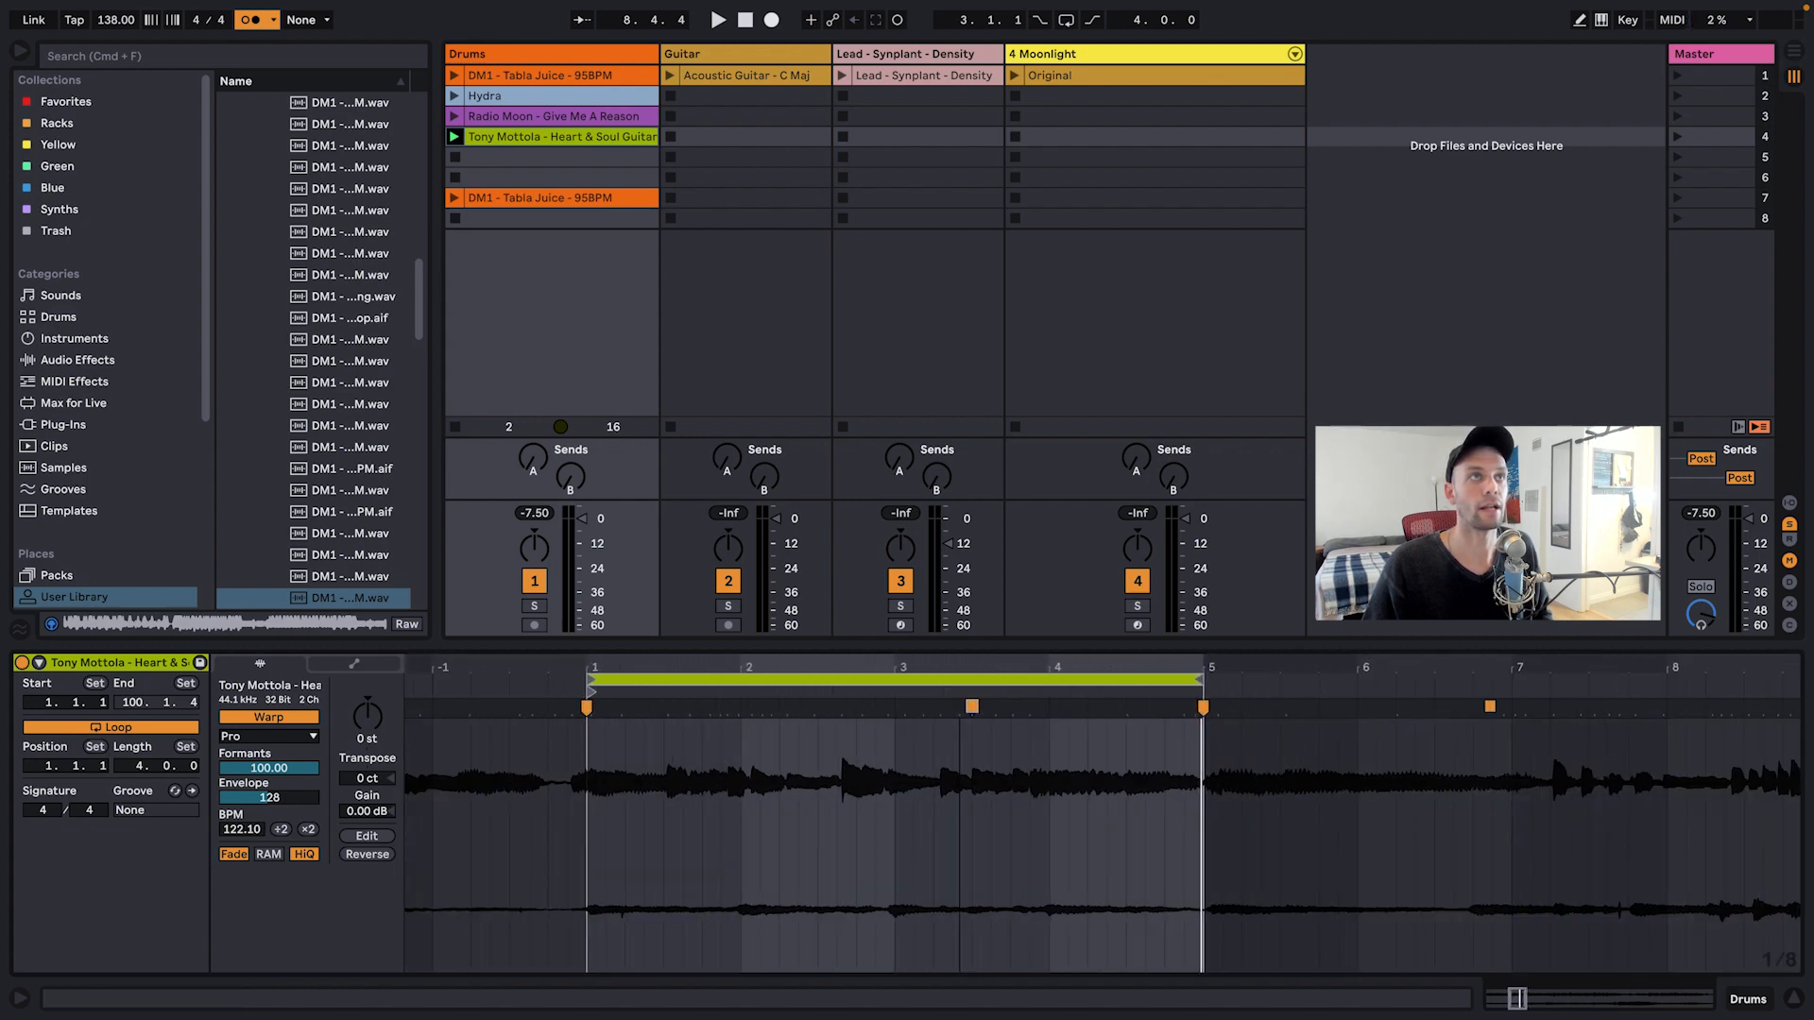
pyautogui.click(818, 753)
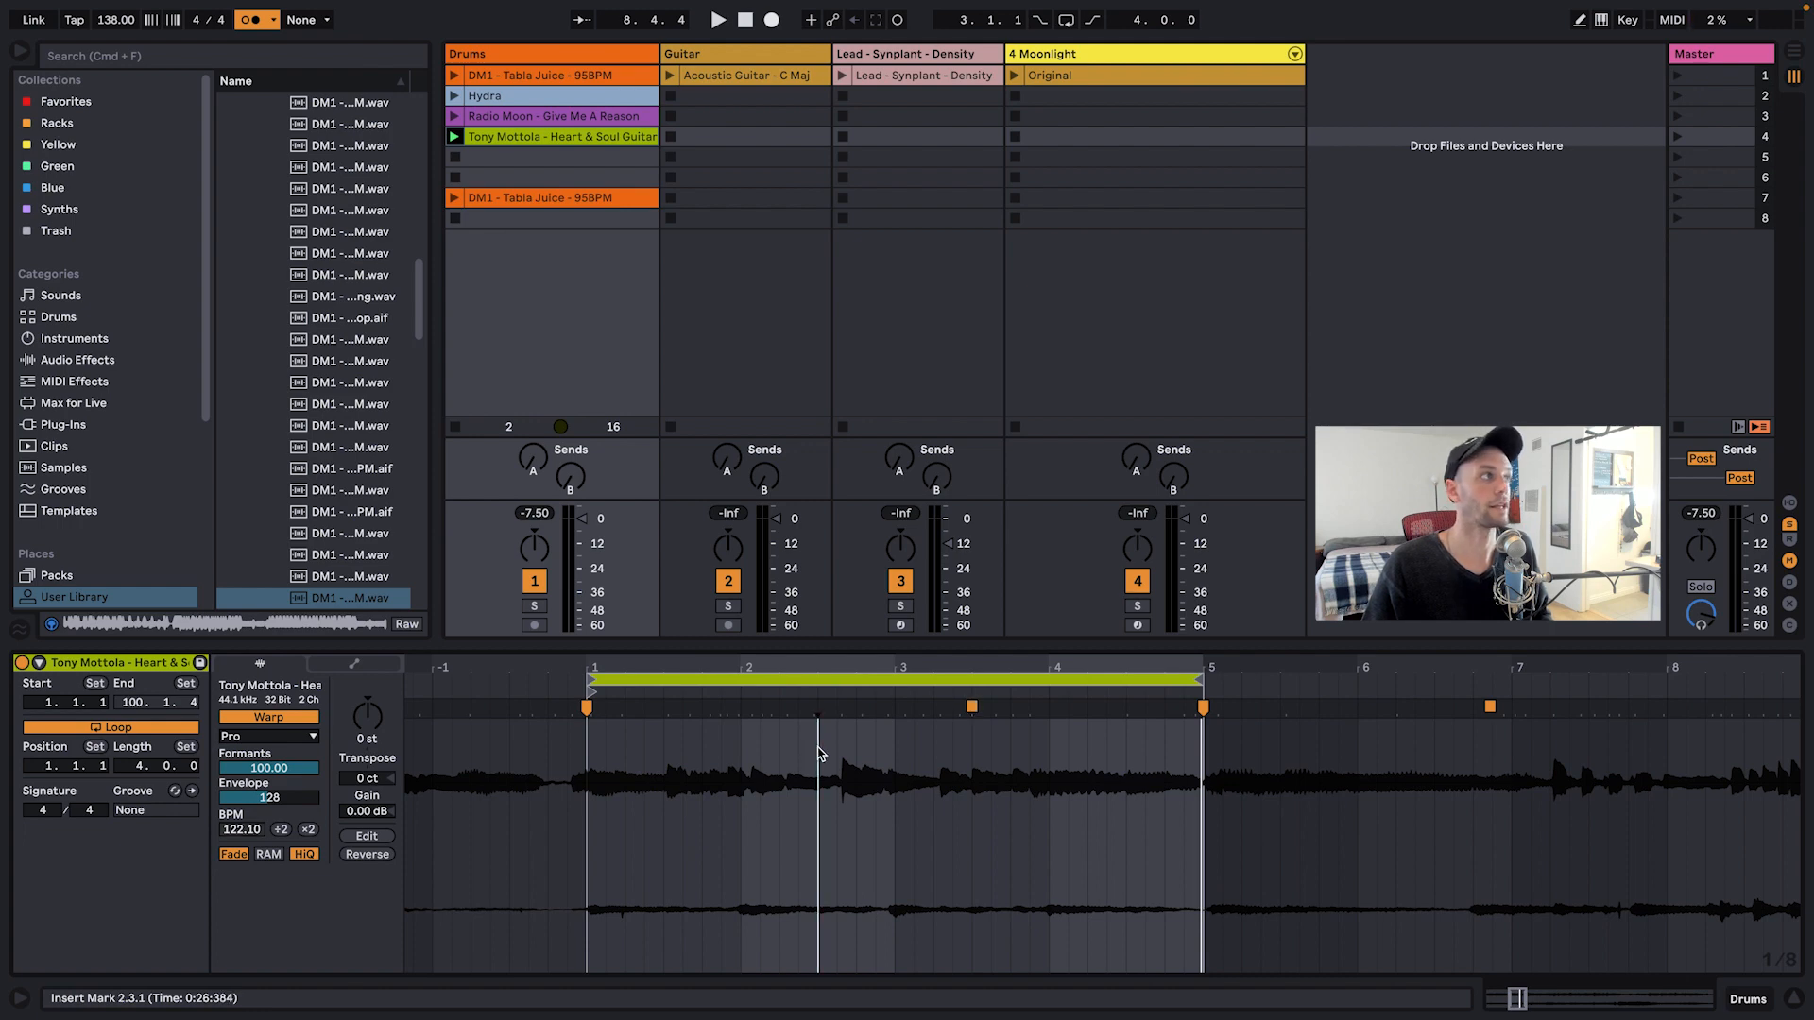
pyautogui.click(1087, 782)
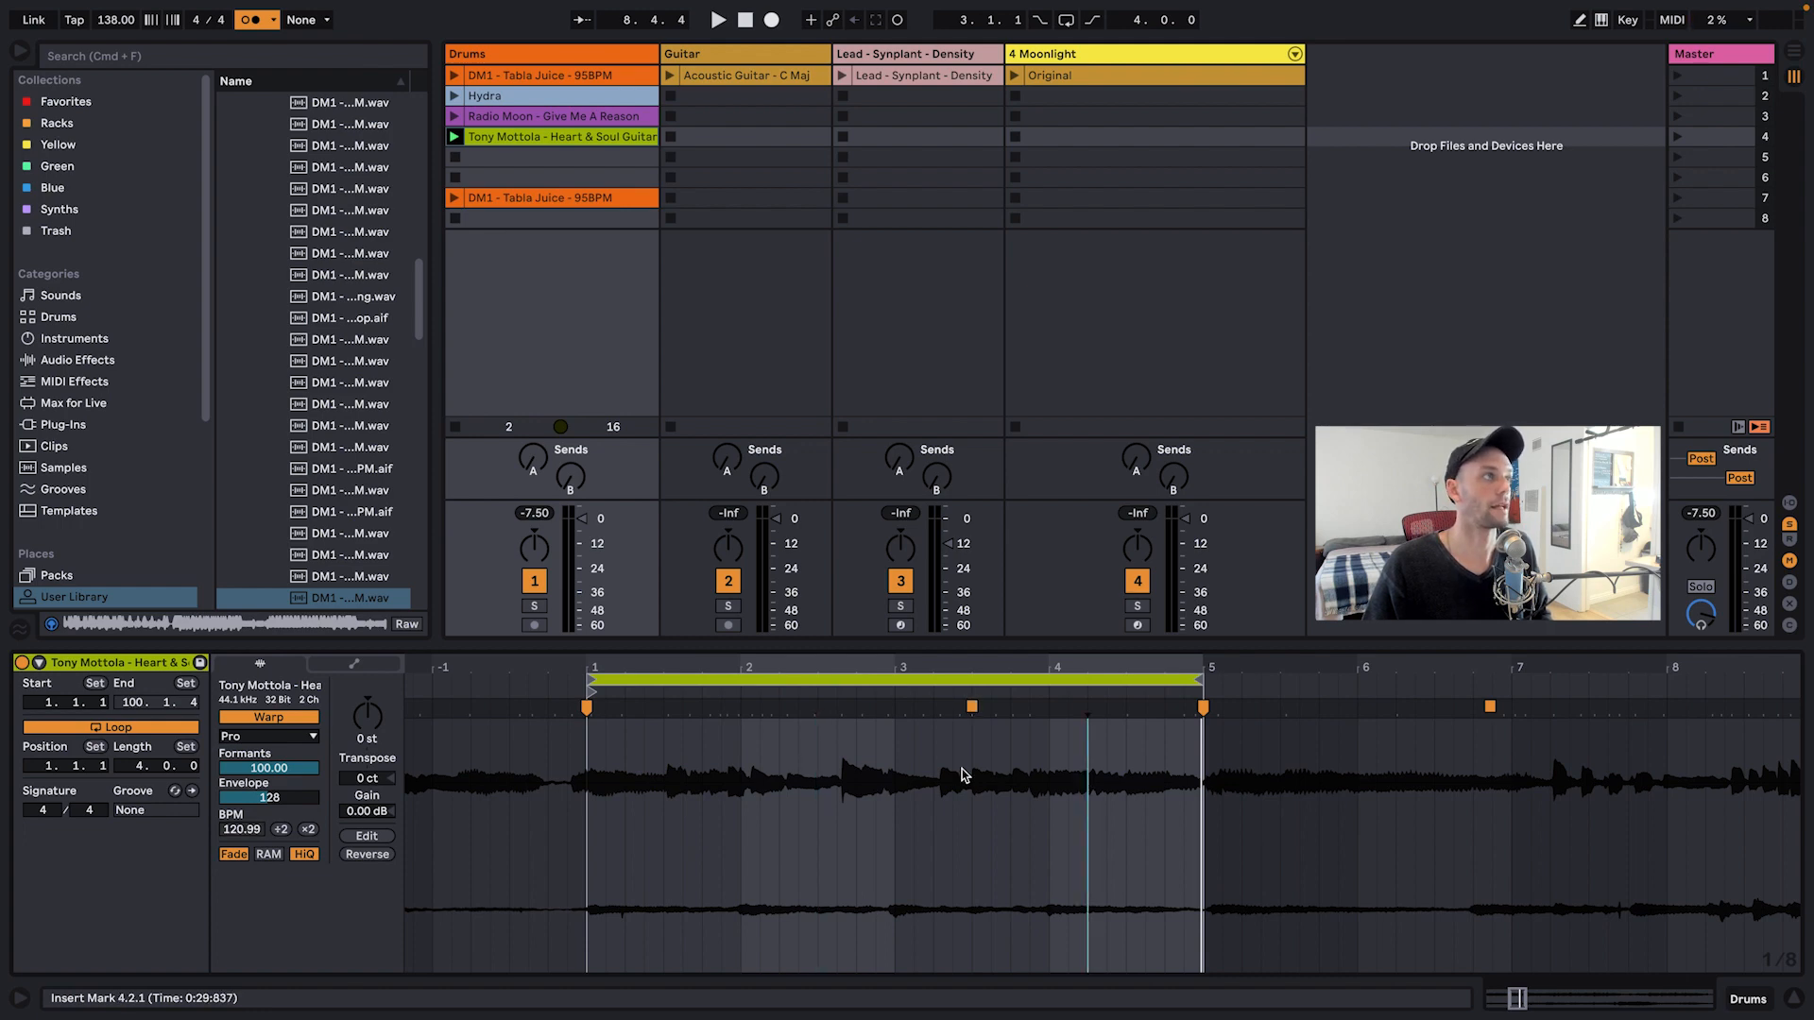
pyautogui.click(799, 751)
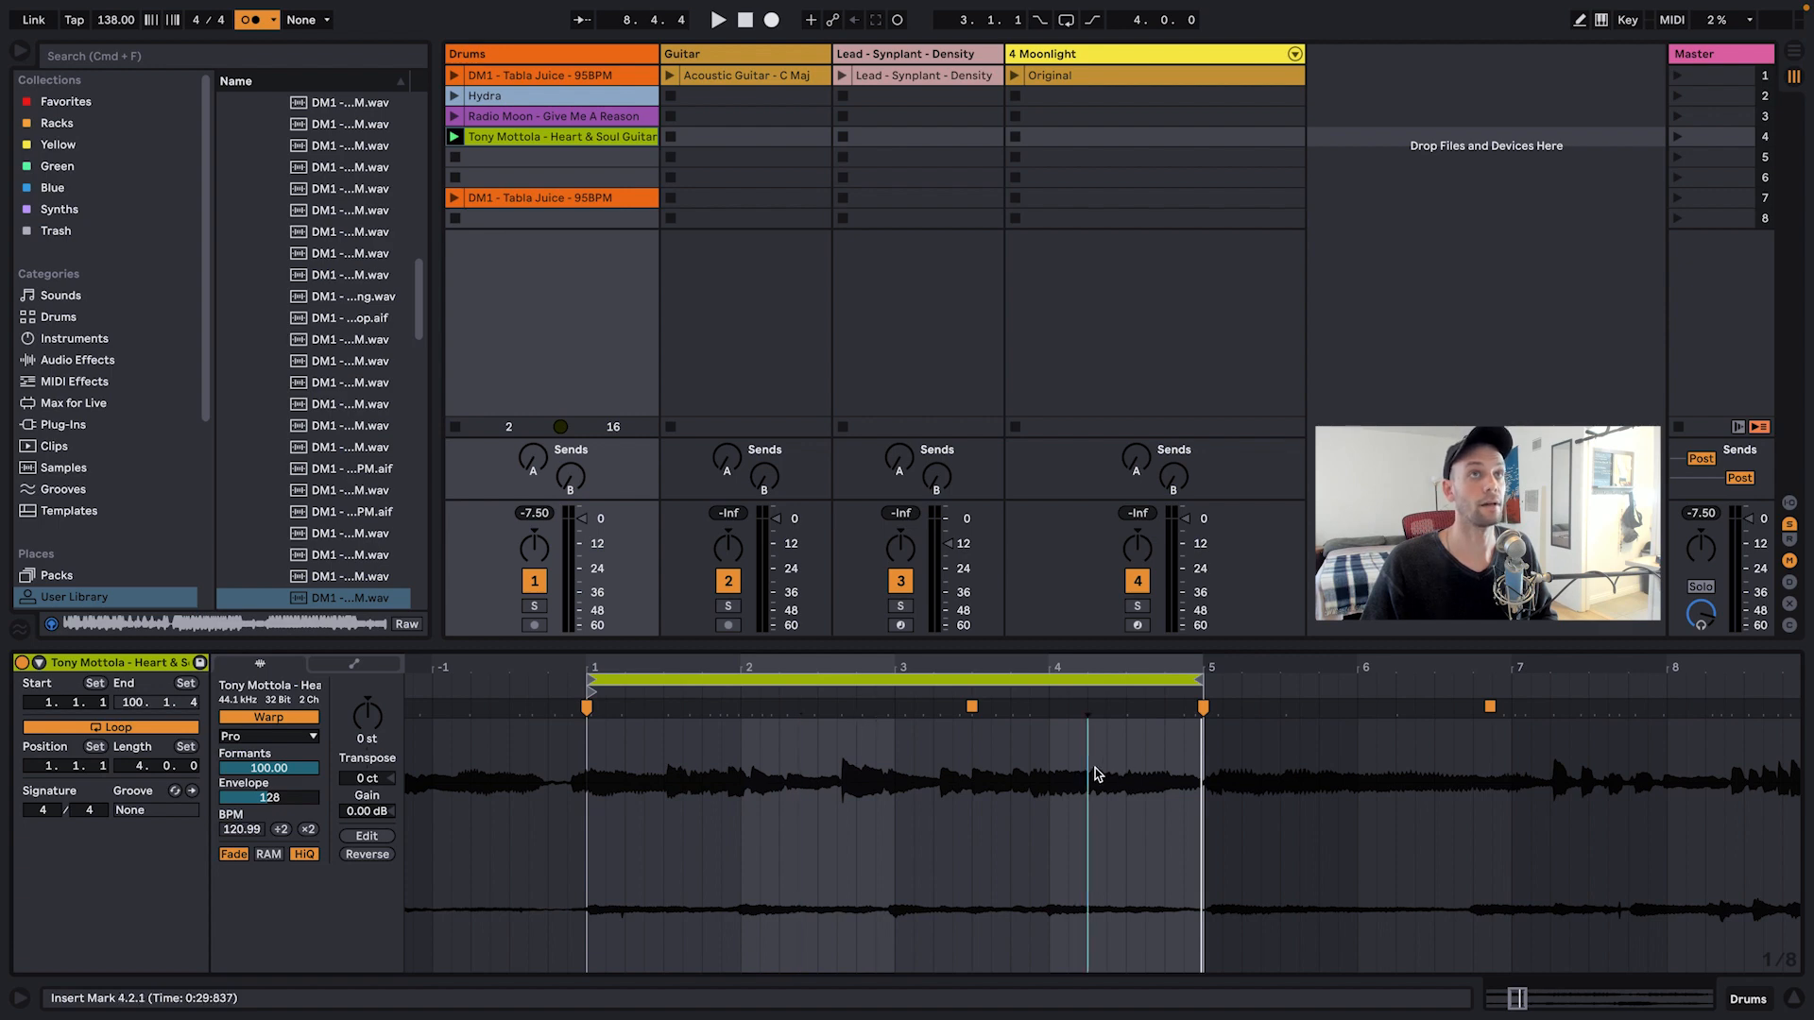
pyautogui.moveTo(1199, 707); pyautogui.dragTo(1204, 706)
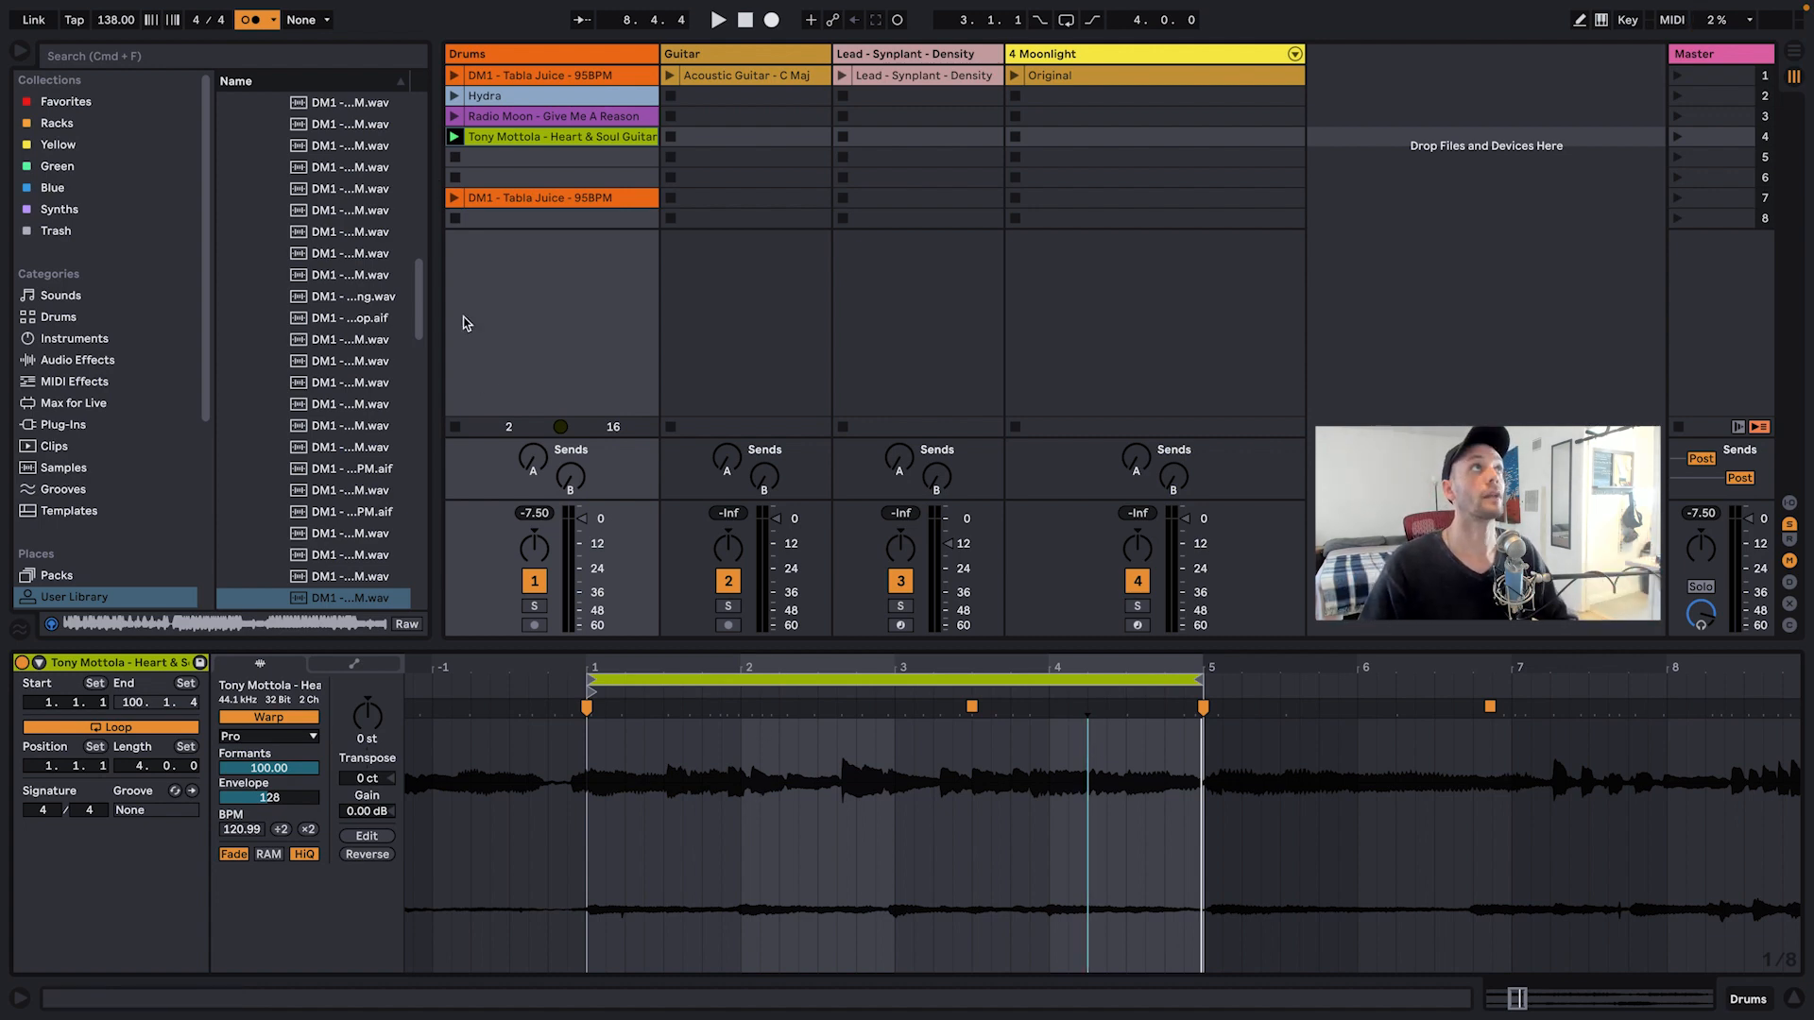
# Step: Play the warped Tony Mottola loop against the metronome, stop it and turn the metronome off
pyautogui.click(454, 137)
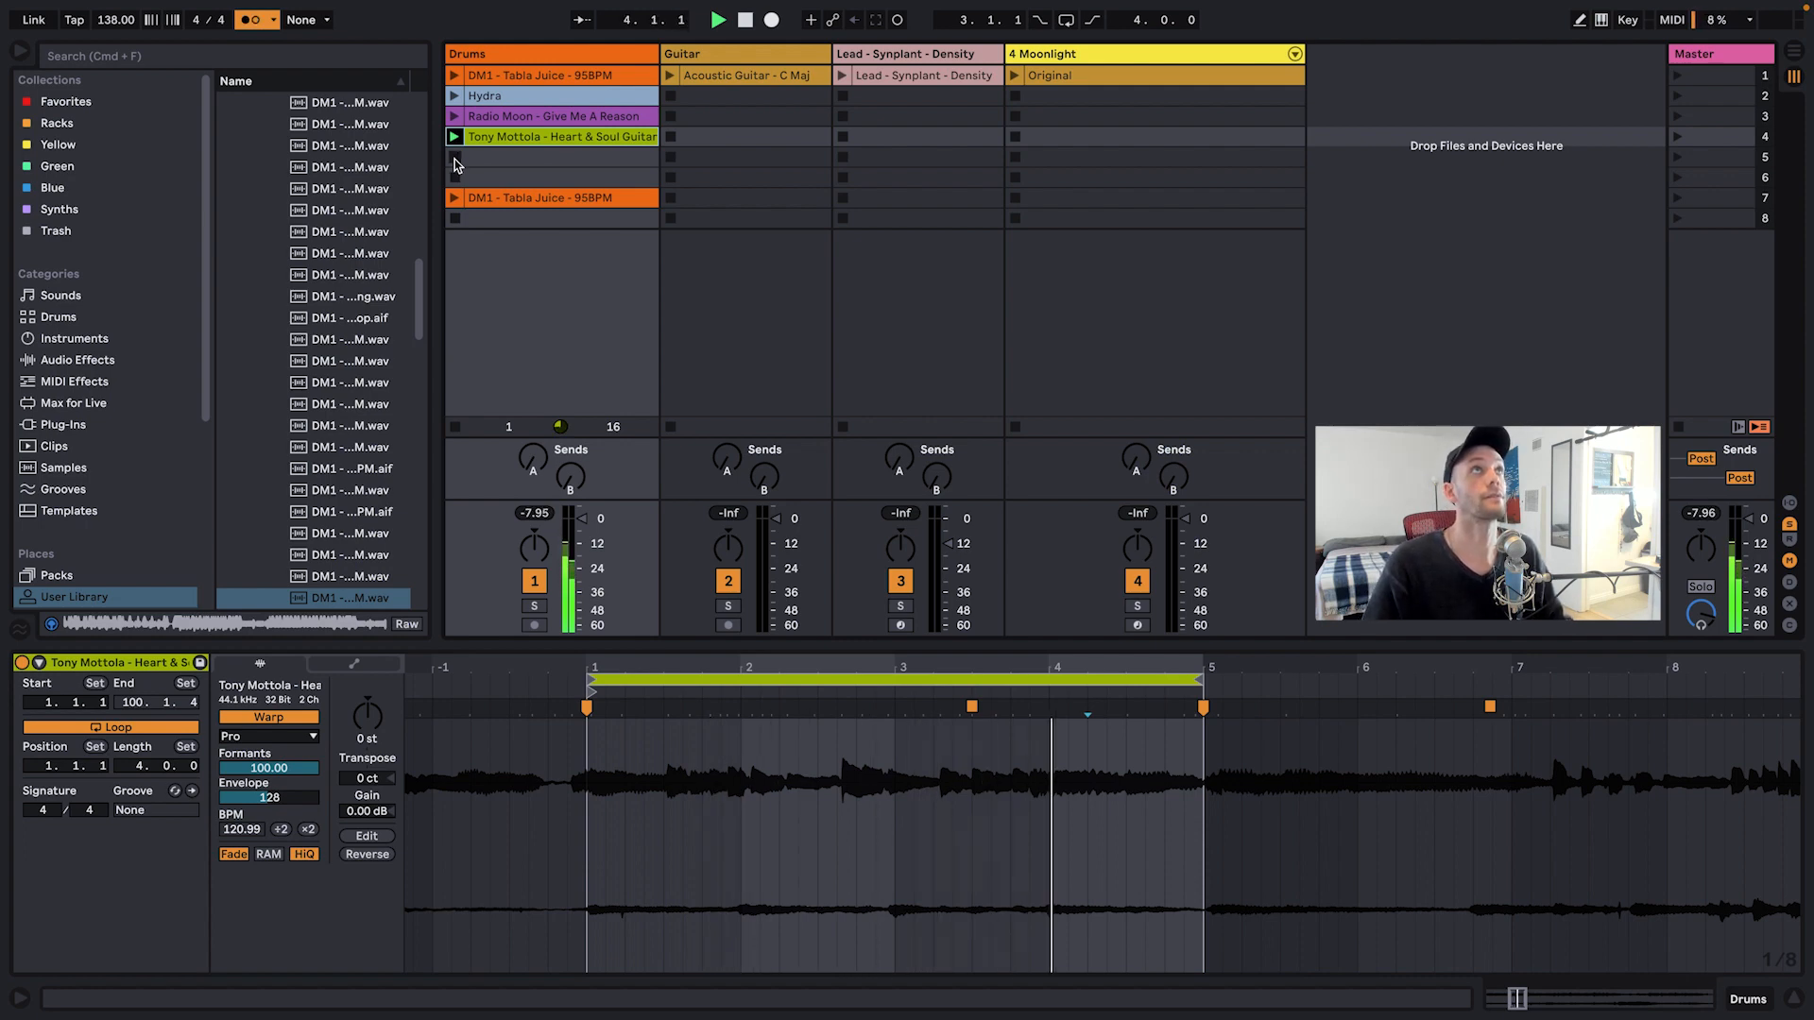
pyautogui.click(455, 158)
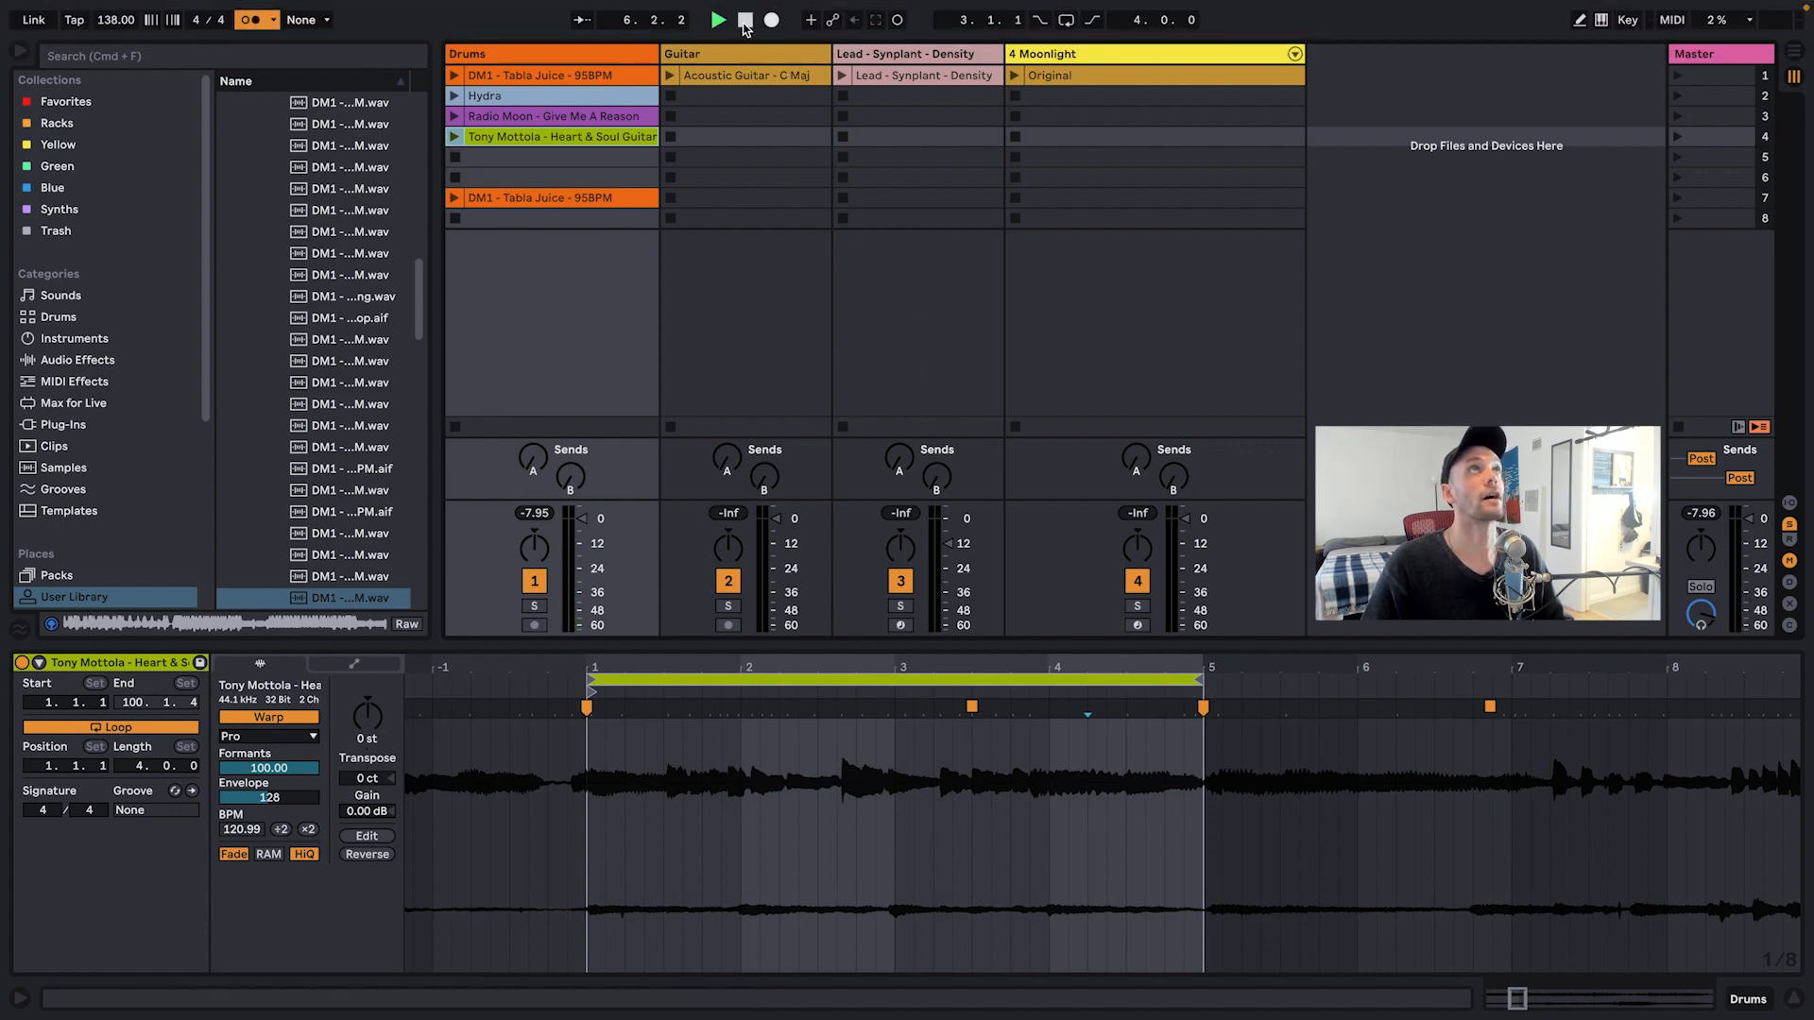
pyautogui.click(251, 20)
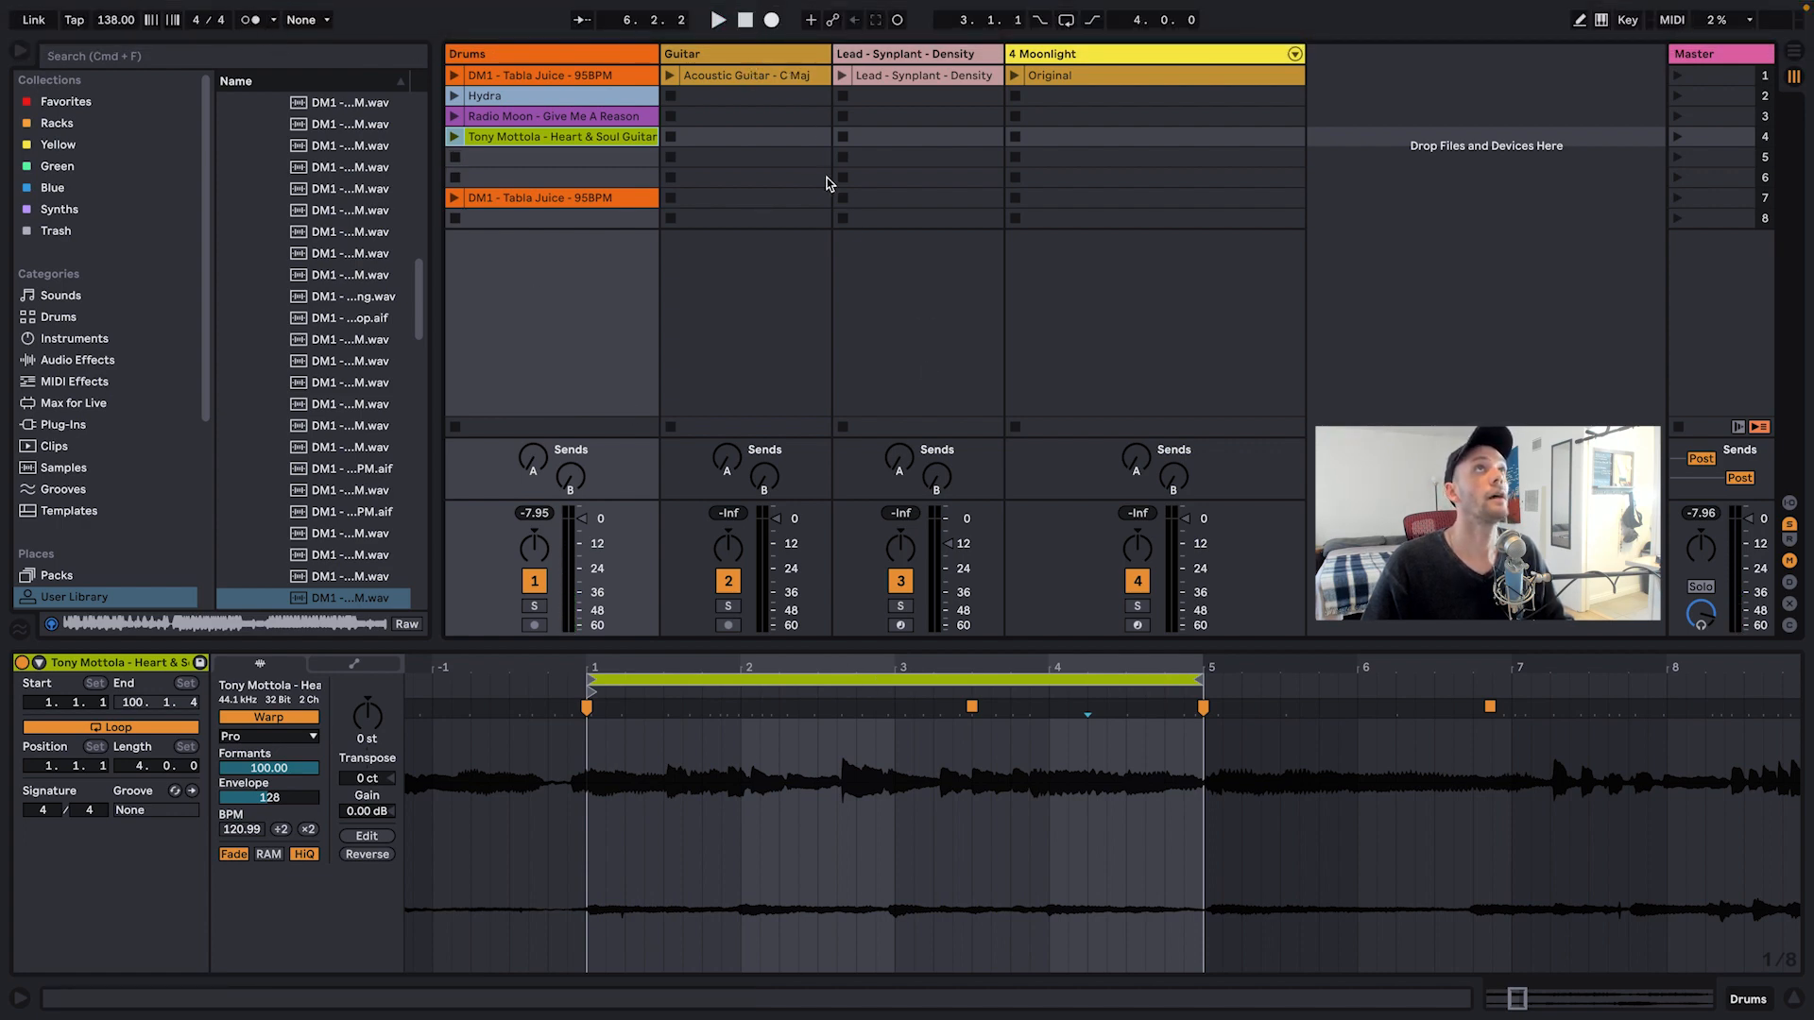
# Step: Open the notes of the Lead - Synplant - Density clip and play the clip without the metronome
pyautogui.click(879, 57)
pyautogui.click(898, 83)
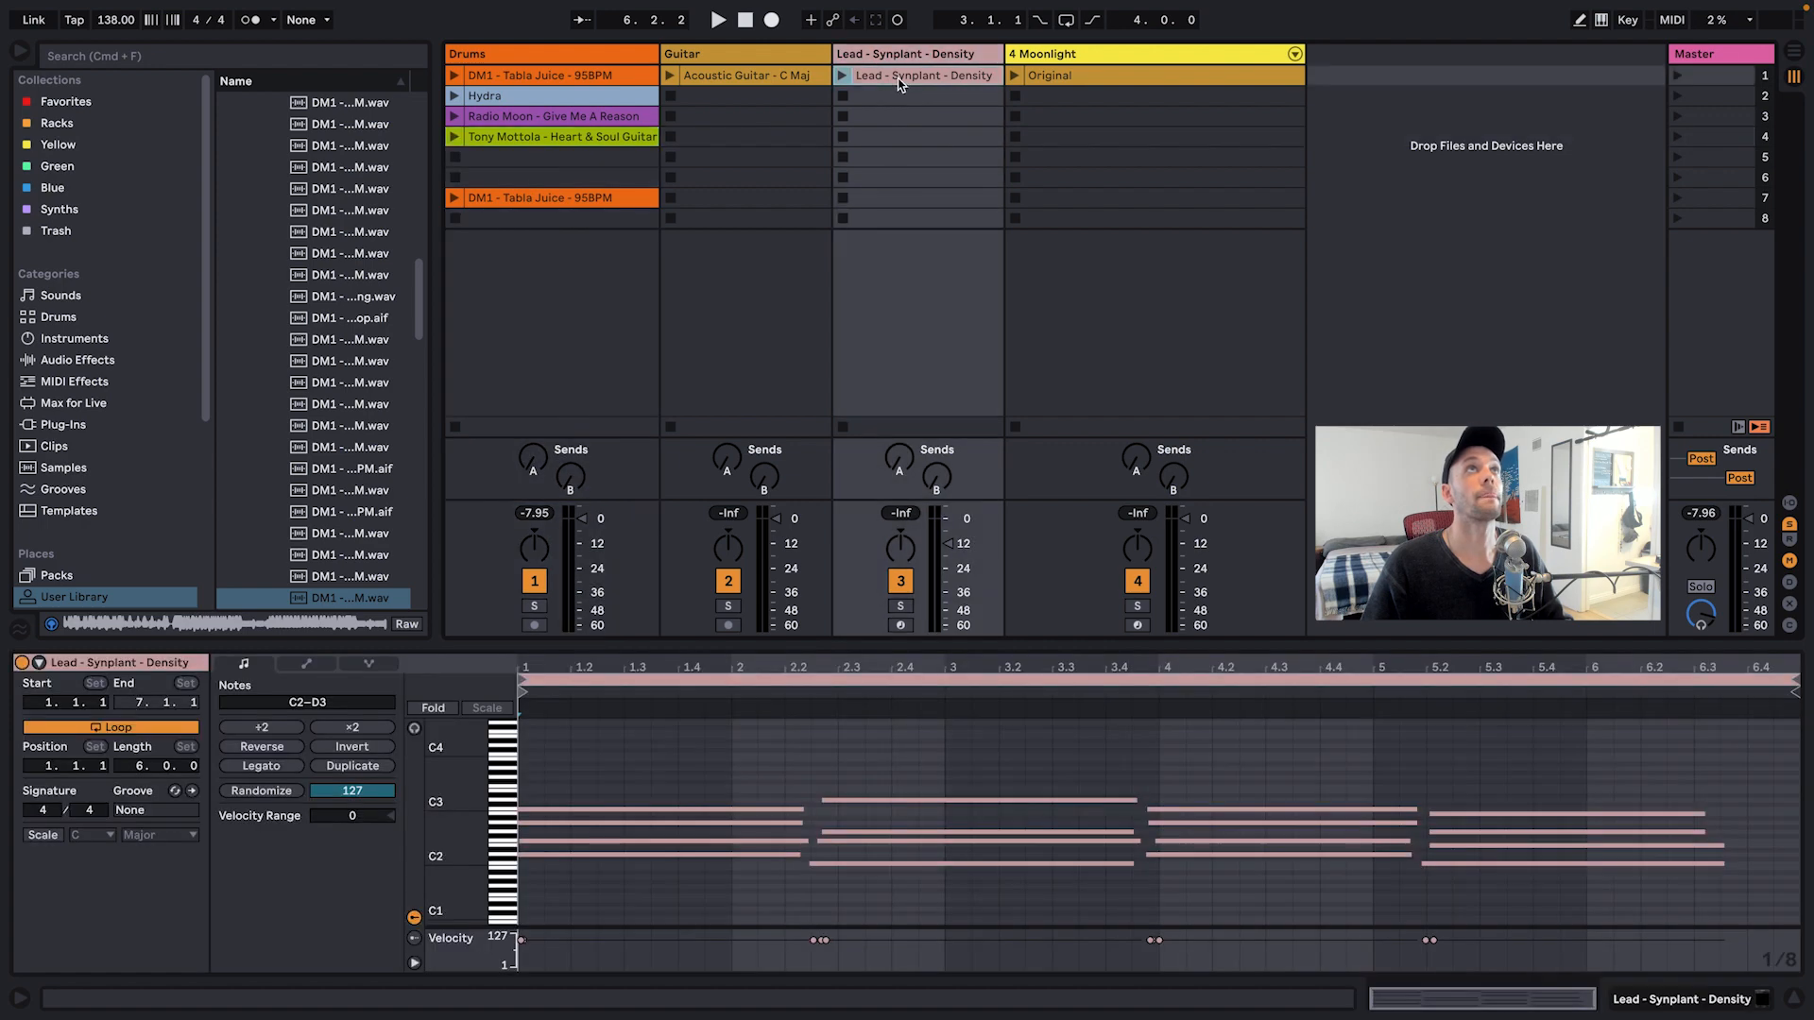
pyautogui.click(685, 667)
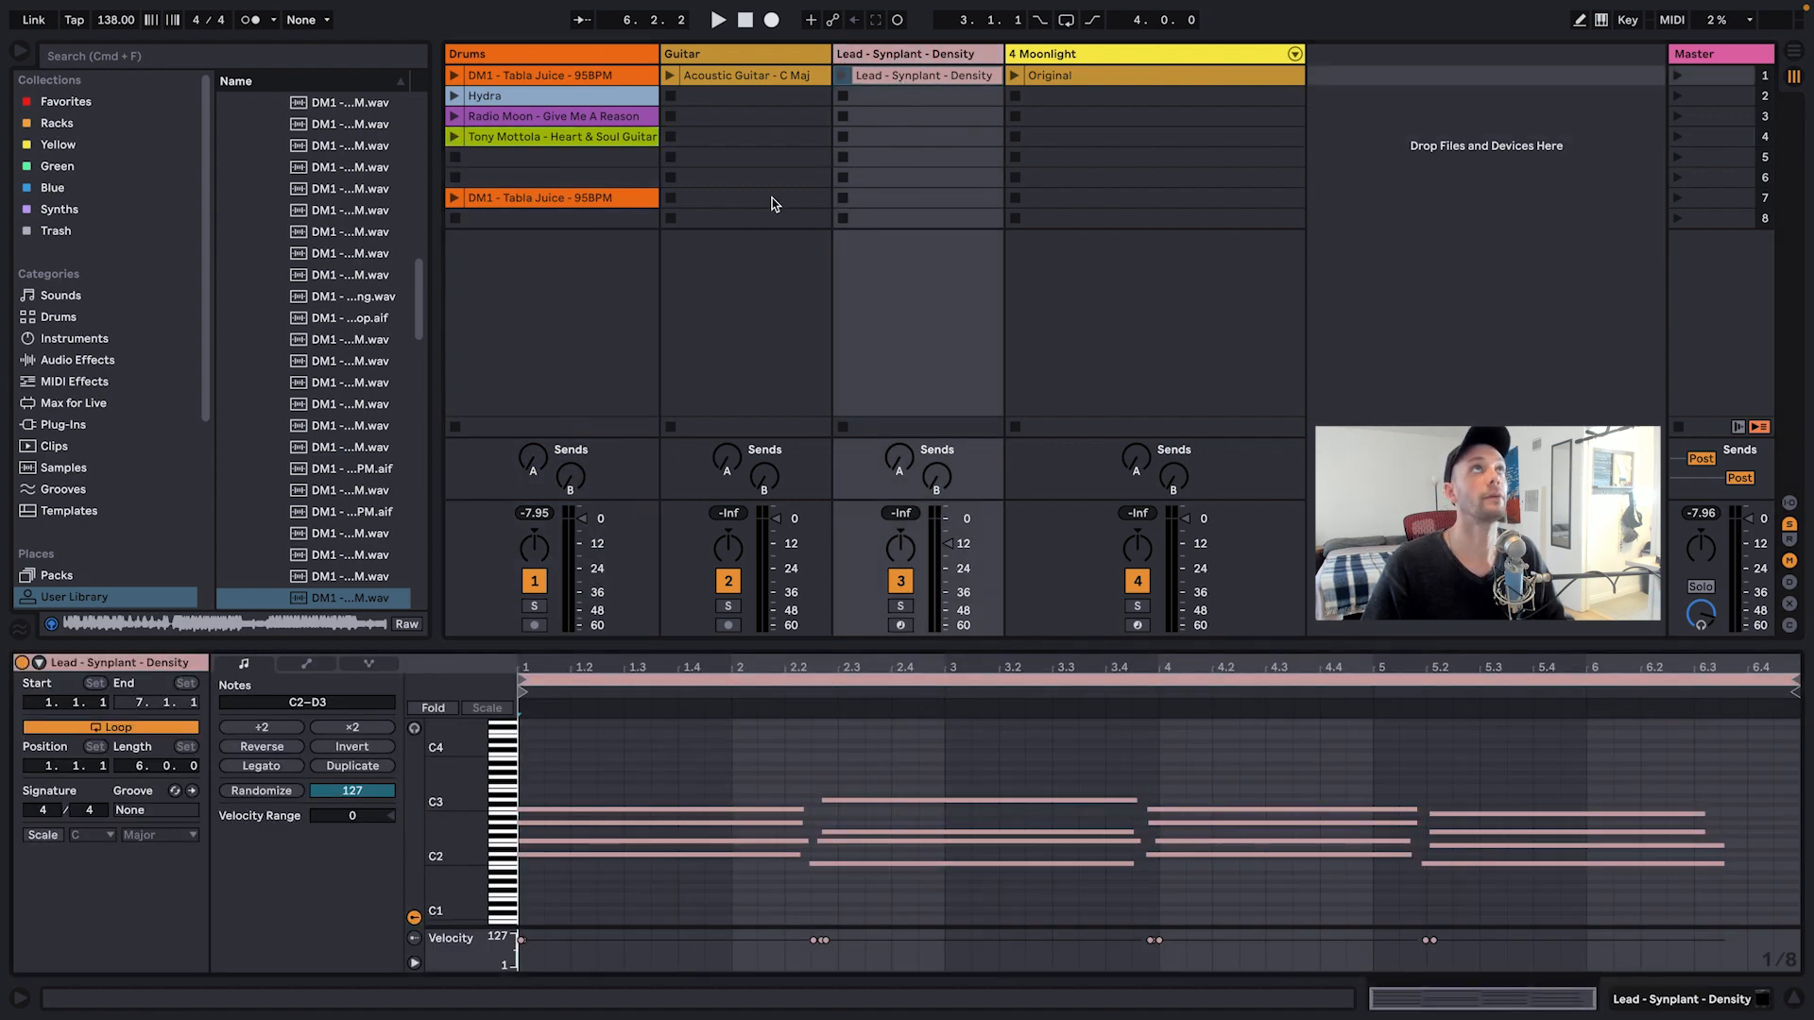
pyautogui.click(837, 78)
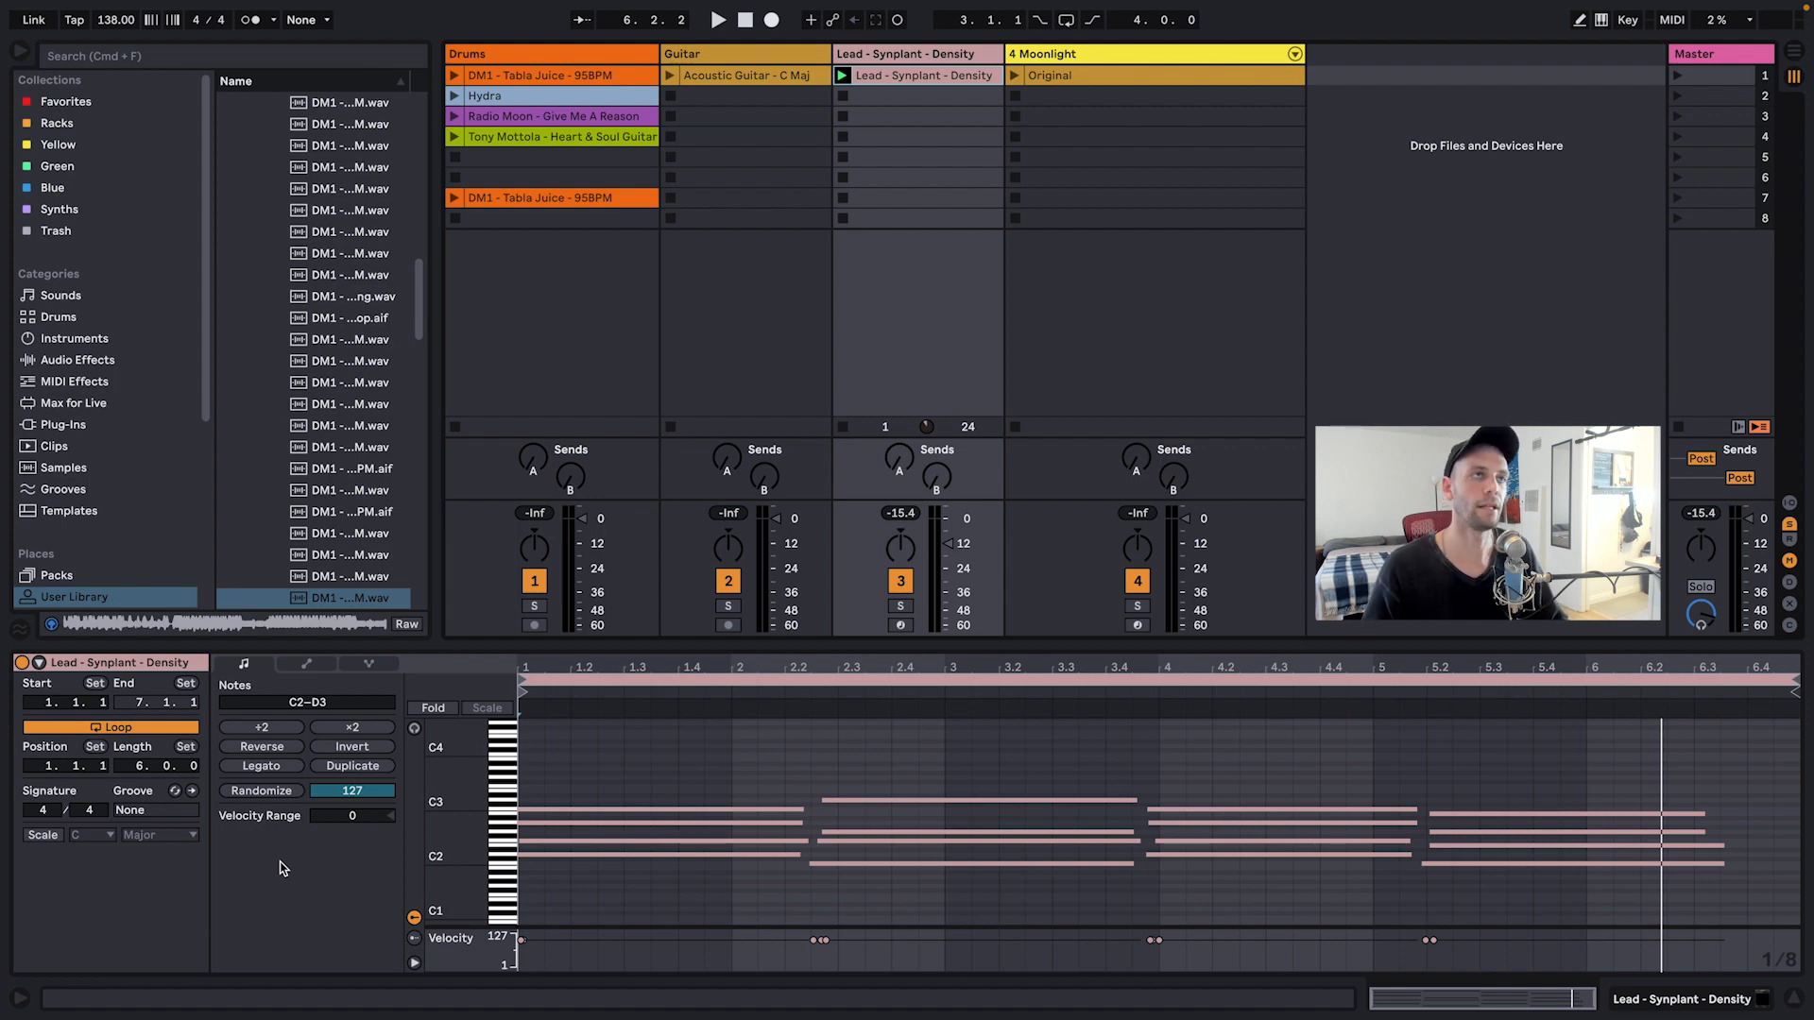
pyautogui.click(634, 856)
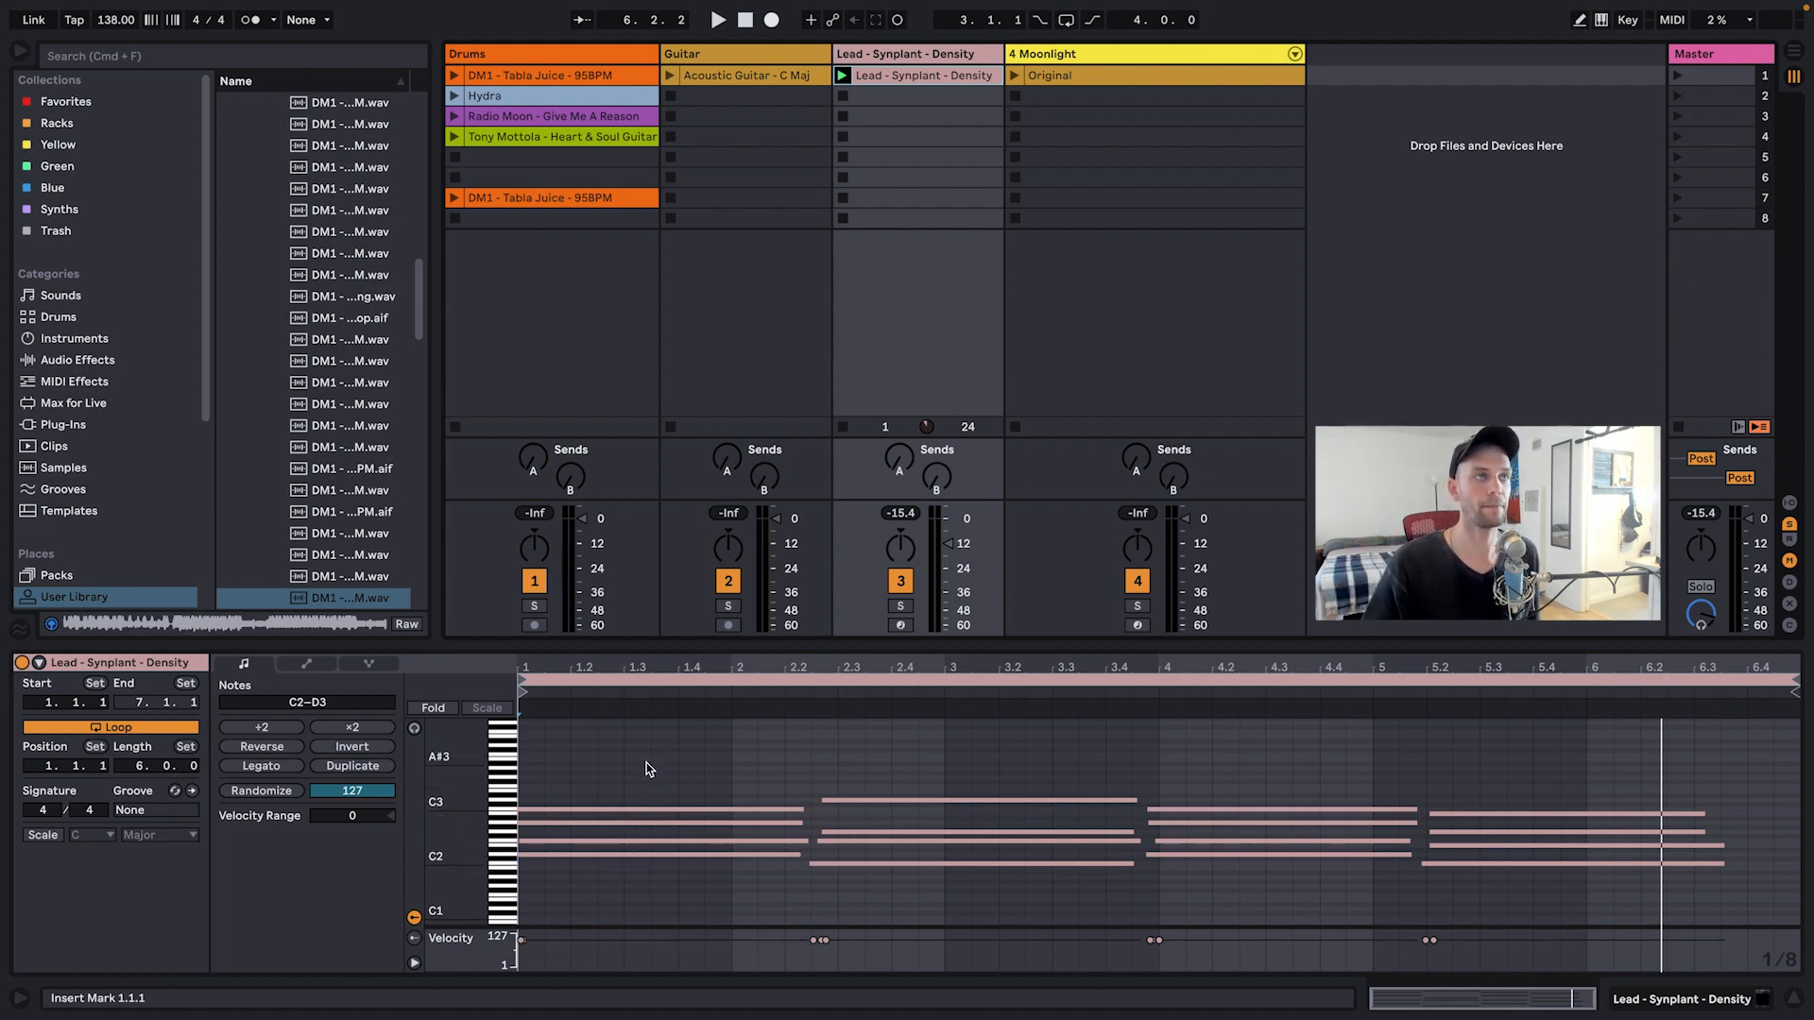
pyautogui.moveTo(648, 769); pyautogui.dragTo(1623, 913)
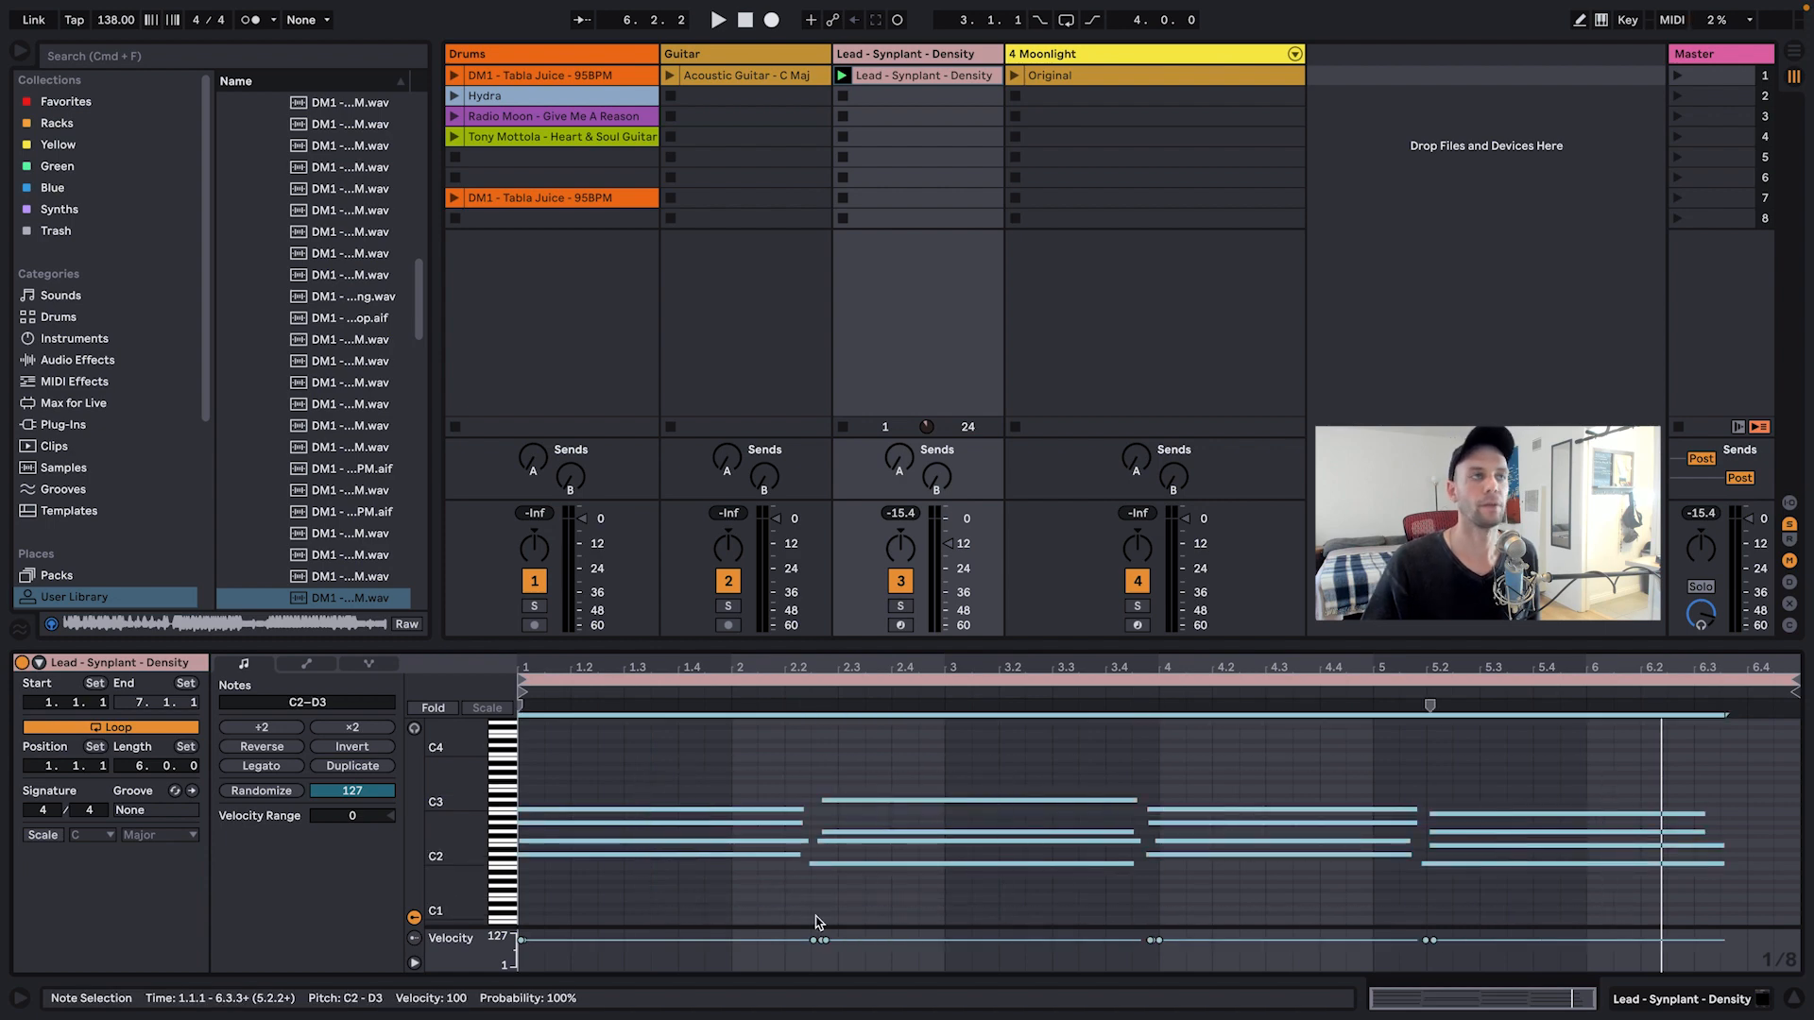
pyautogui.click(712, 924)
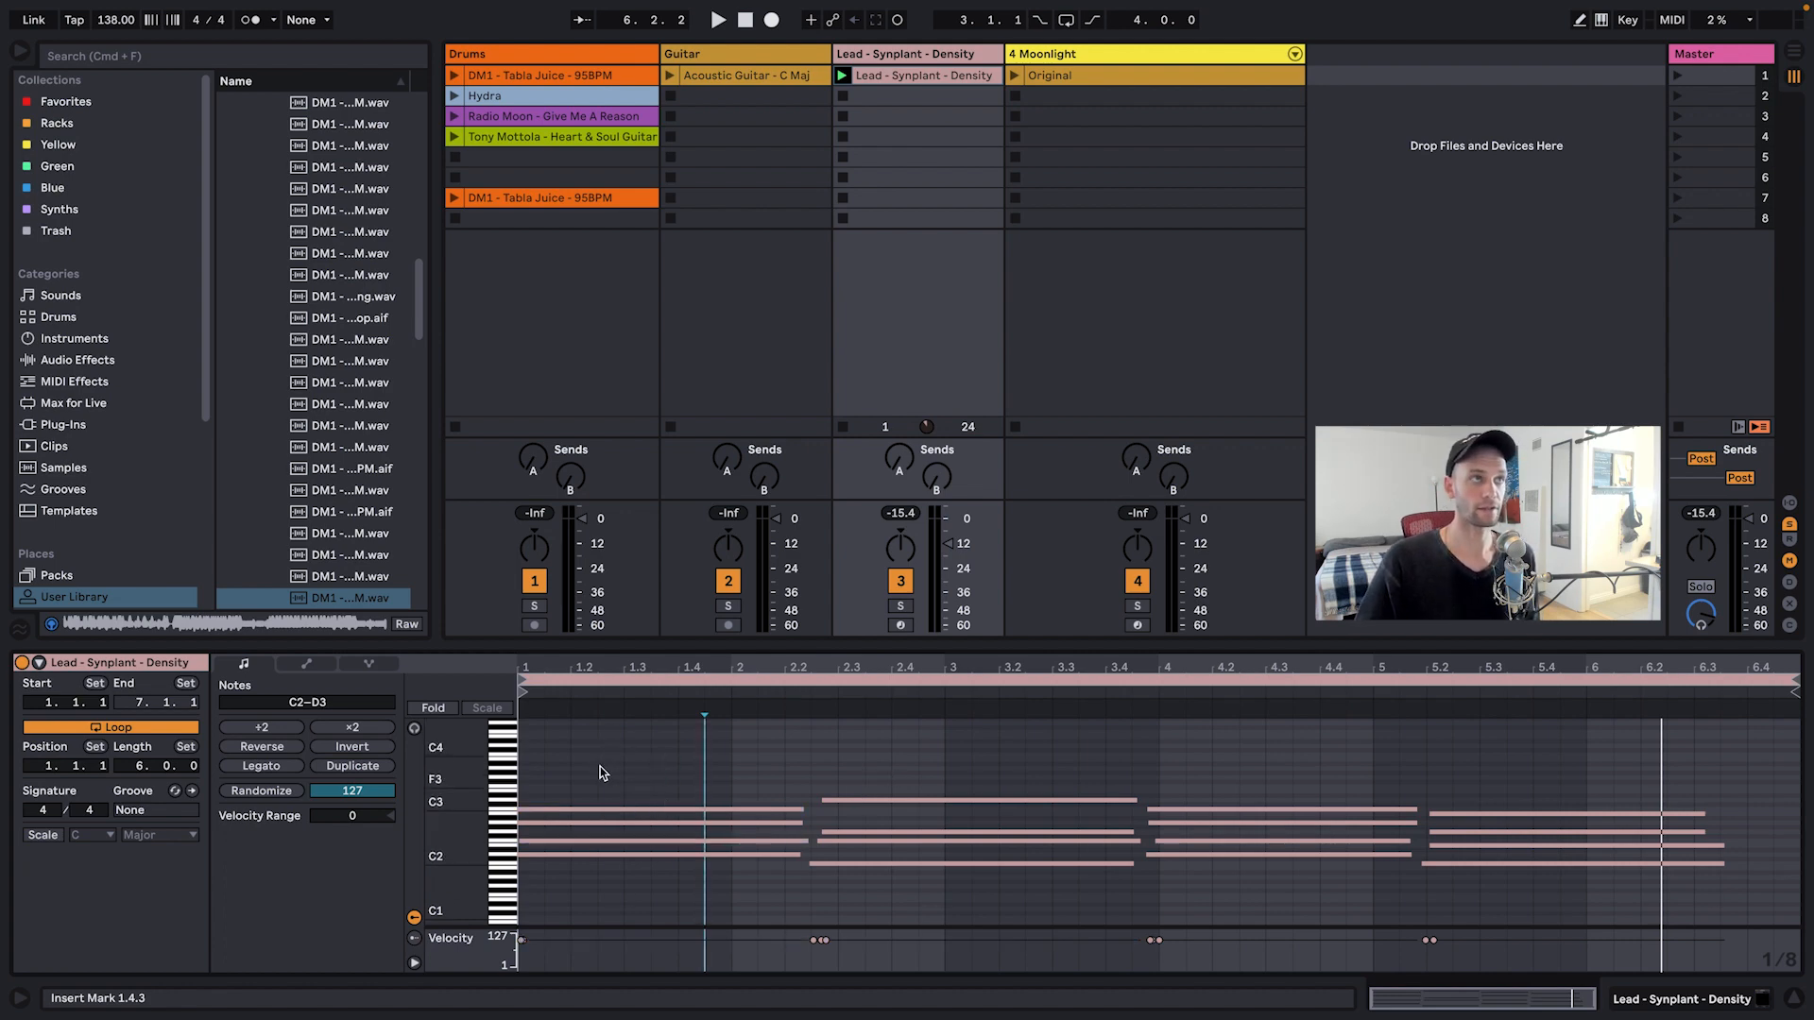
pyautogui.moveTo(599, 756); pyautogui.dragTo(1488, 911)
pyautogui.click(1162, 894)
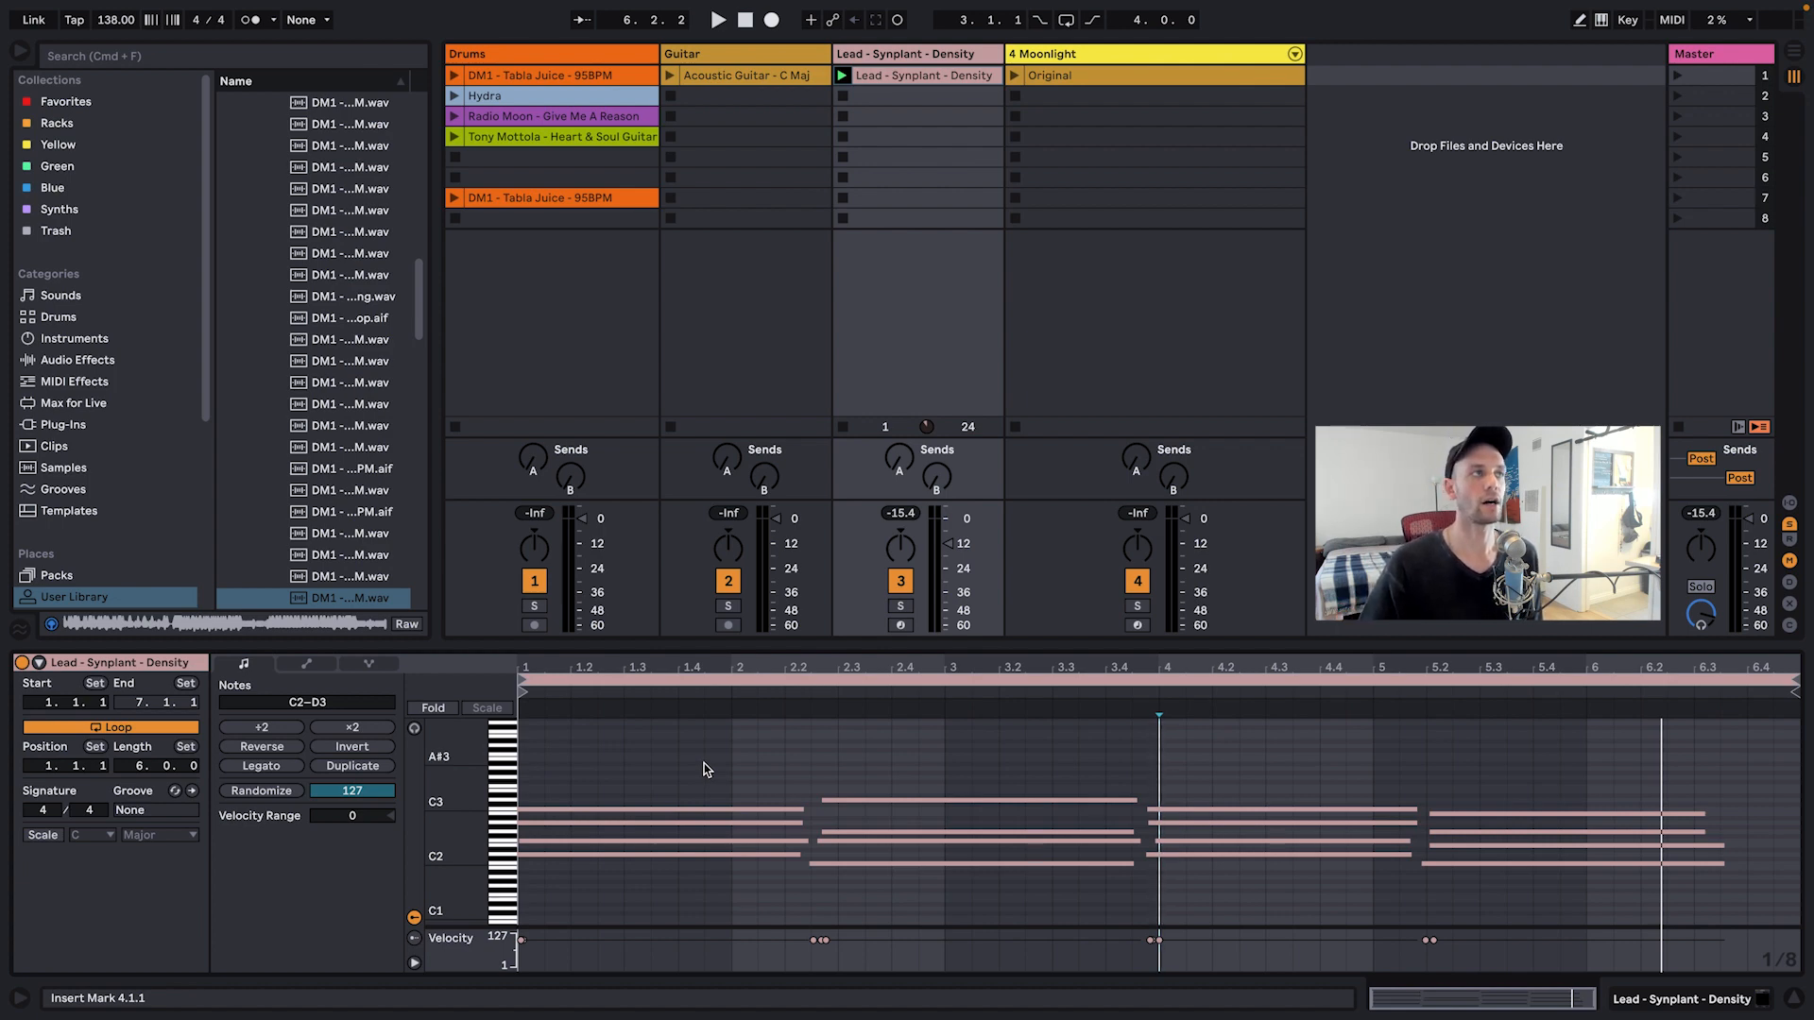
# Step: Turn the metronome on and play the Lead - Synplant - Density clip to compare its chords with the beat
pyautogui.click(250, 20)
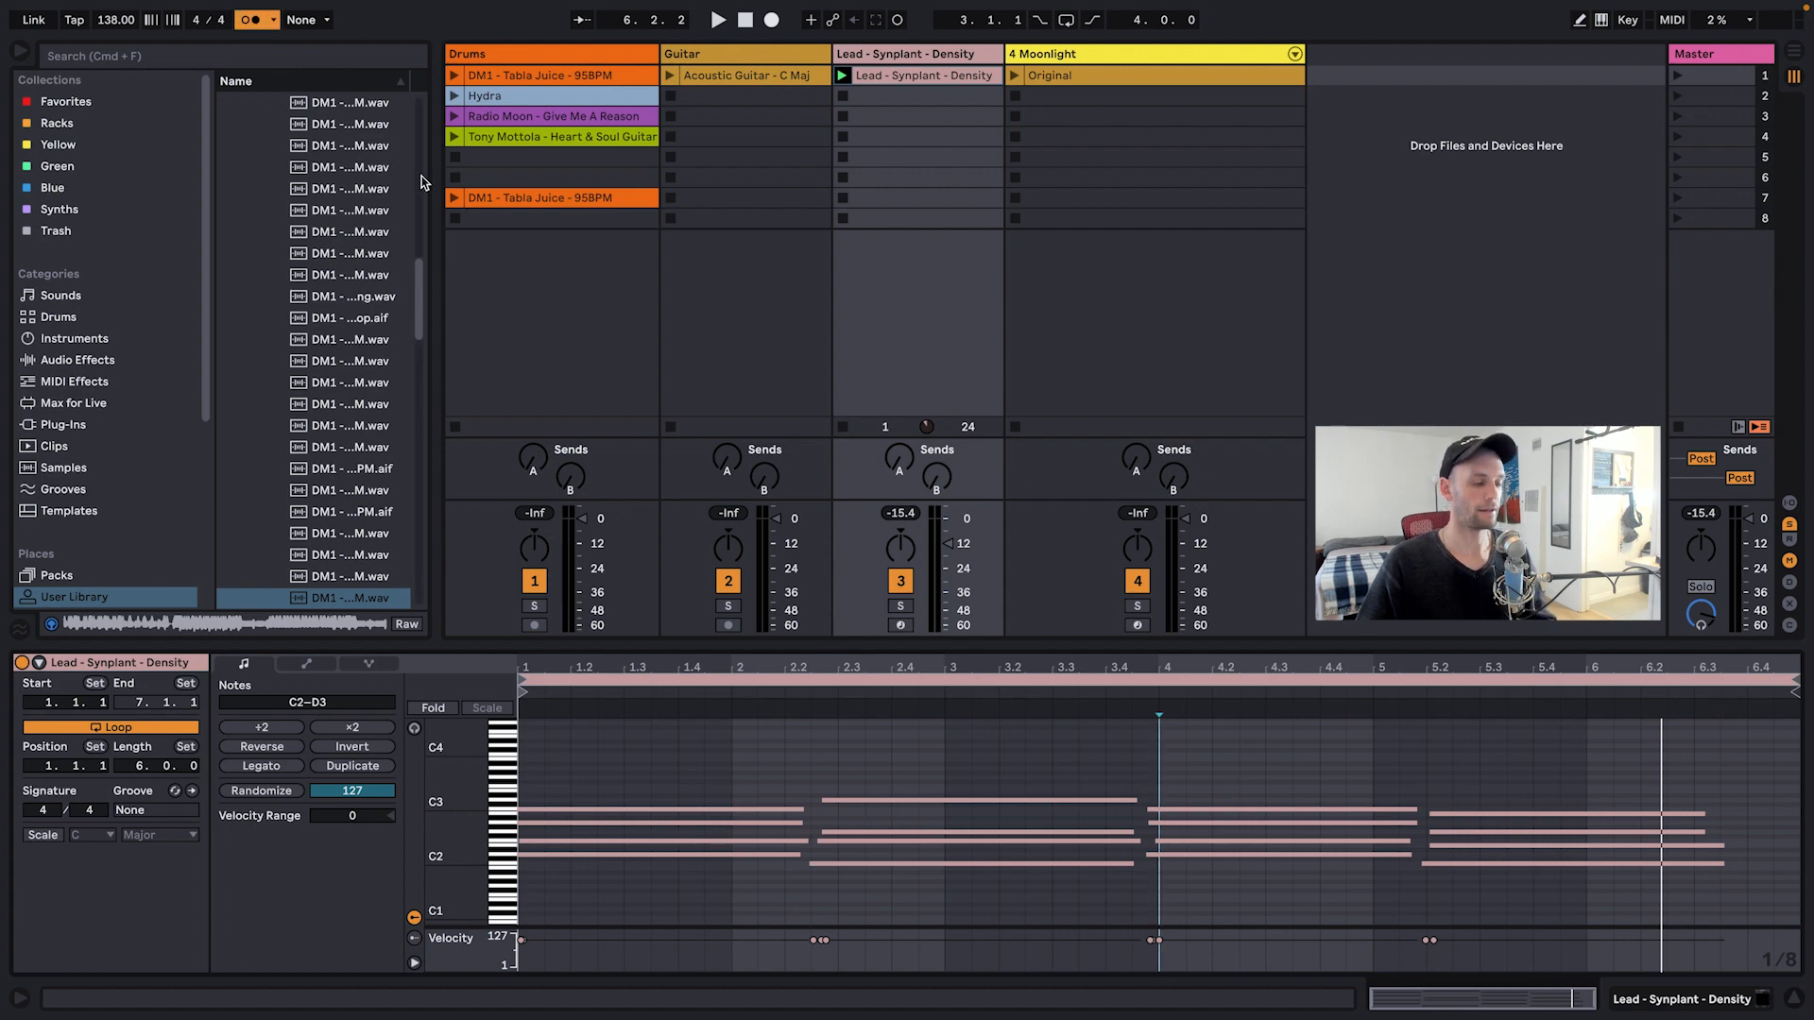
pyautogui.press('space')
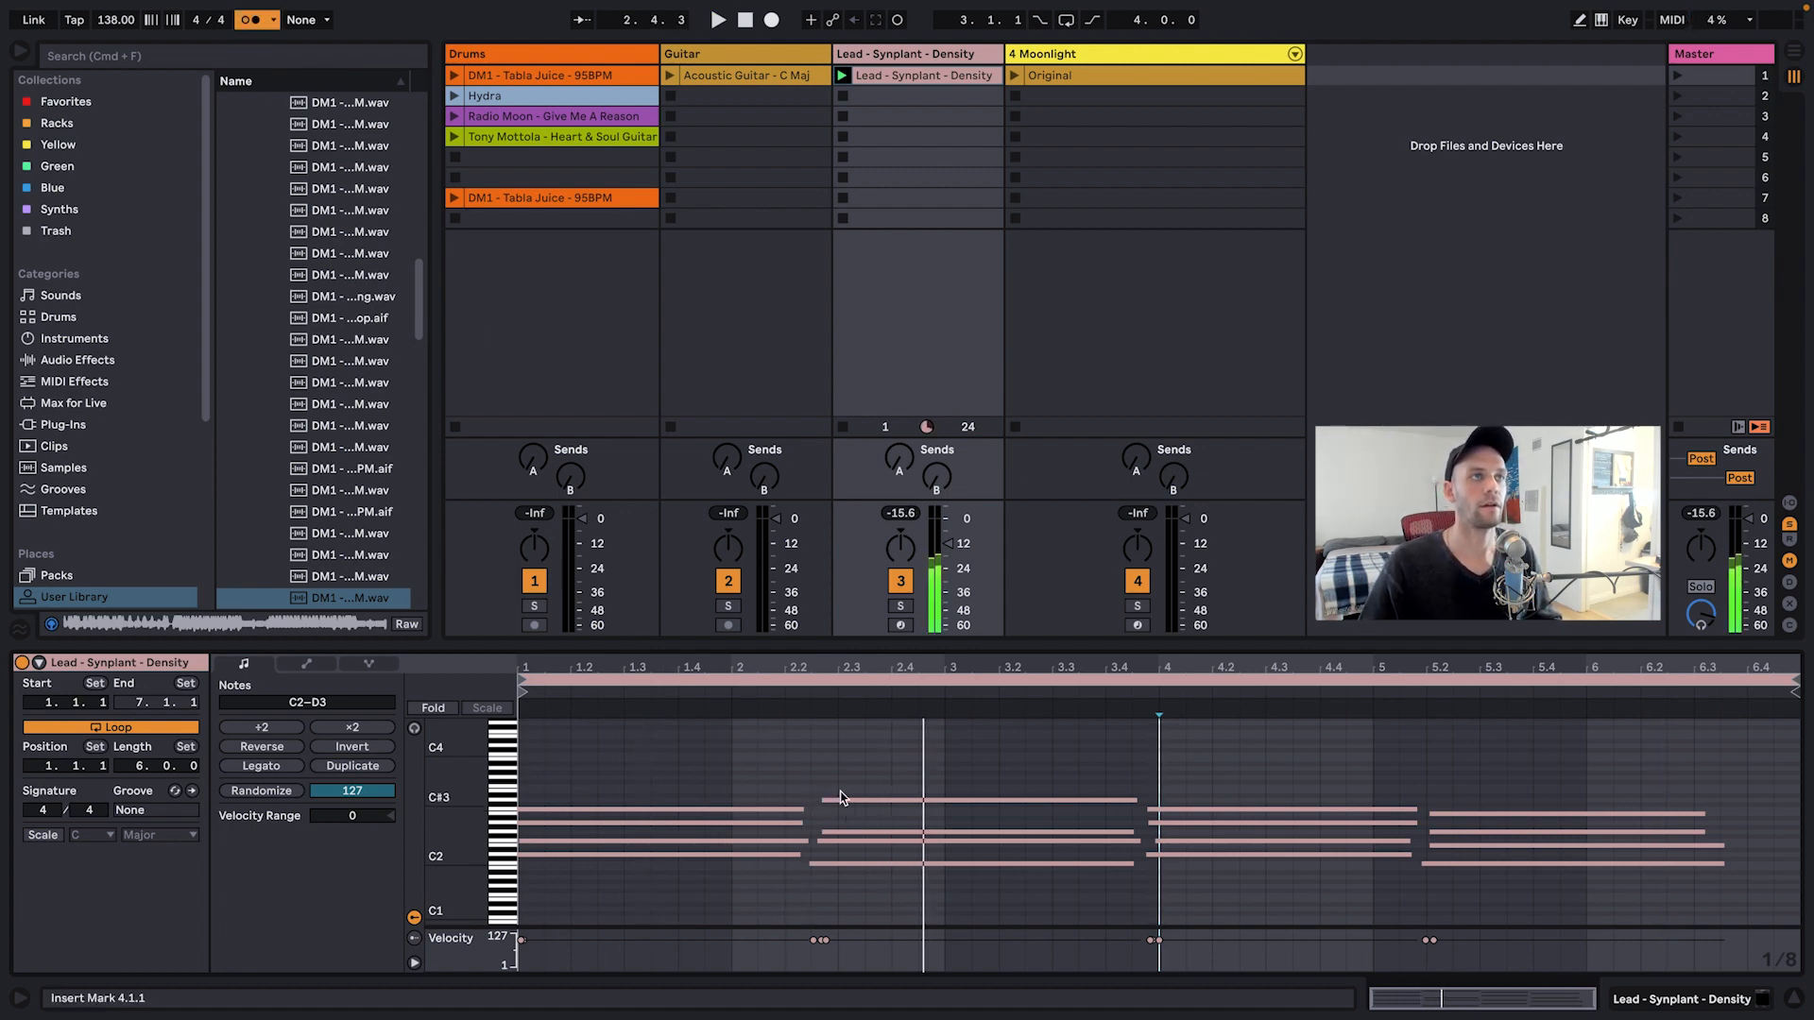
pyautogui.click(863, 864)
pyautogui.click(854, 894)
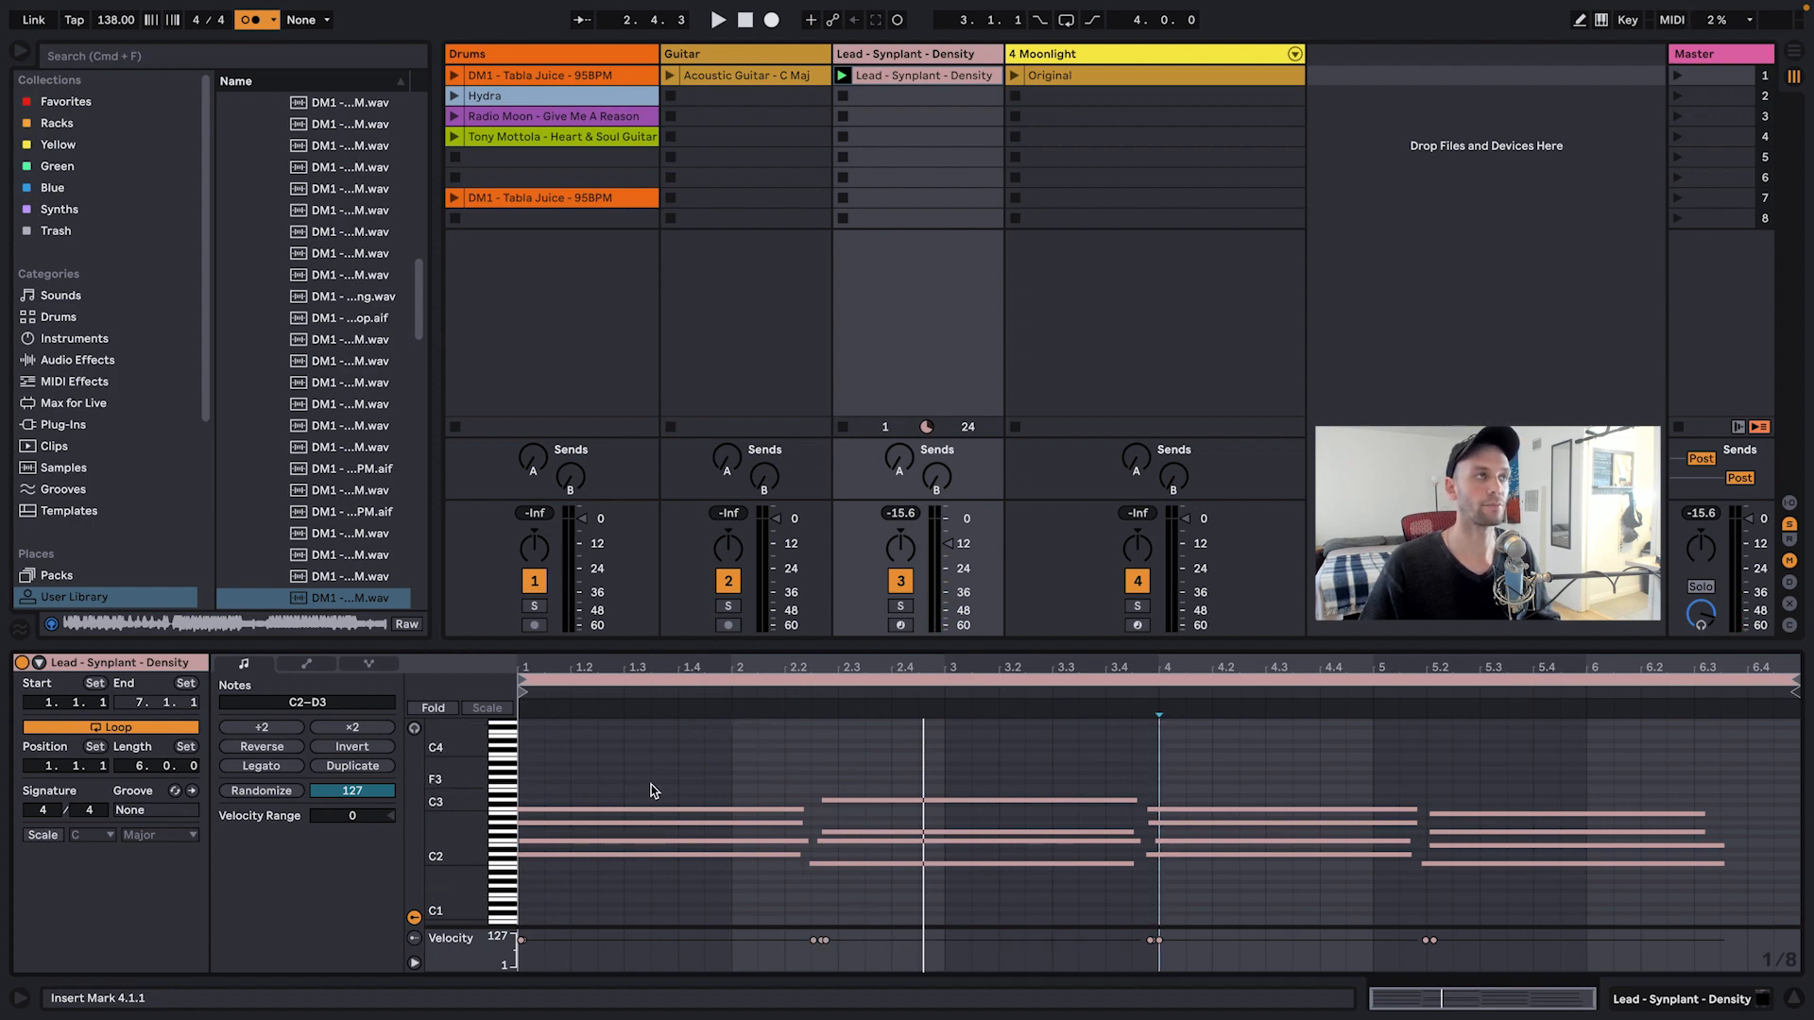
# Step: Select all the notes and compress them in time so the last chord starts at bar 4
pyautogui.moveTo(589, 747); pyautogui.dragTo(1496, 904)
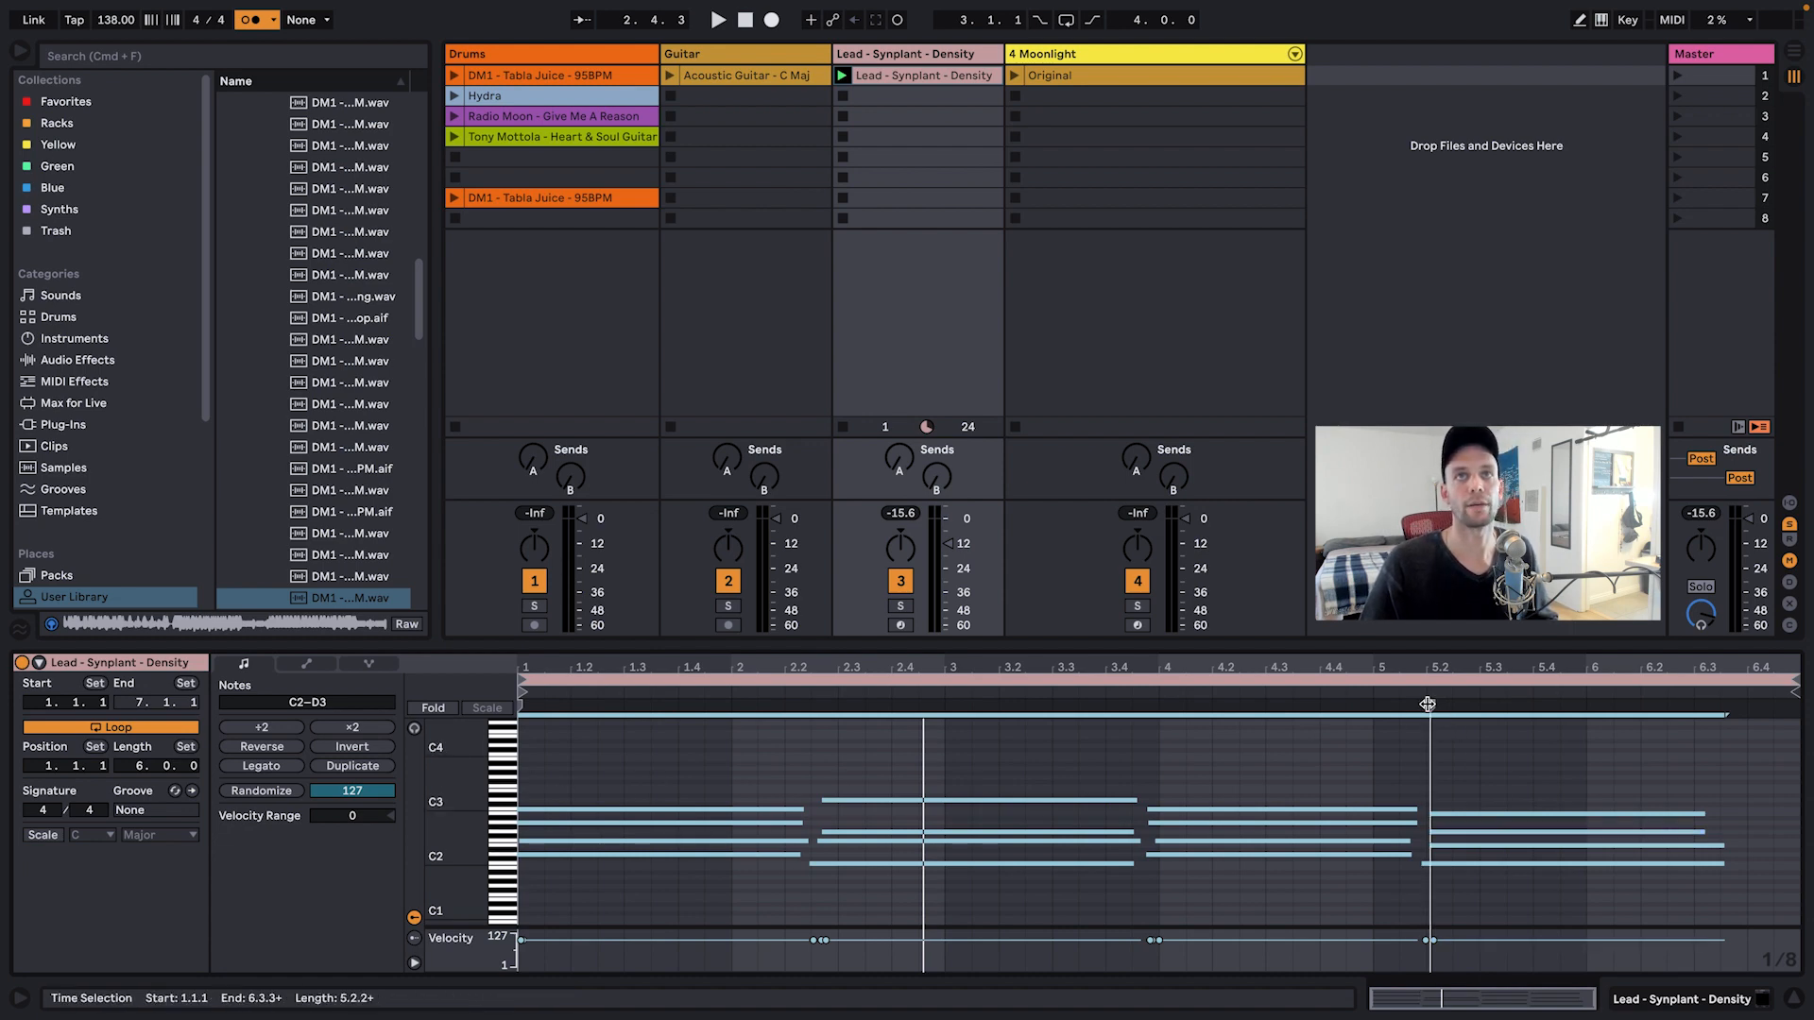
pyautogui.moveTo(1430, 705)
pyautogui.mouseDown()
pyautogui.moveTo(1188, 715)
pyautogui.moveTo(1168, 747)
pyautogui.mouseUp()
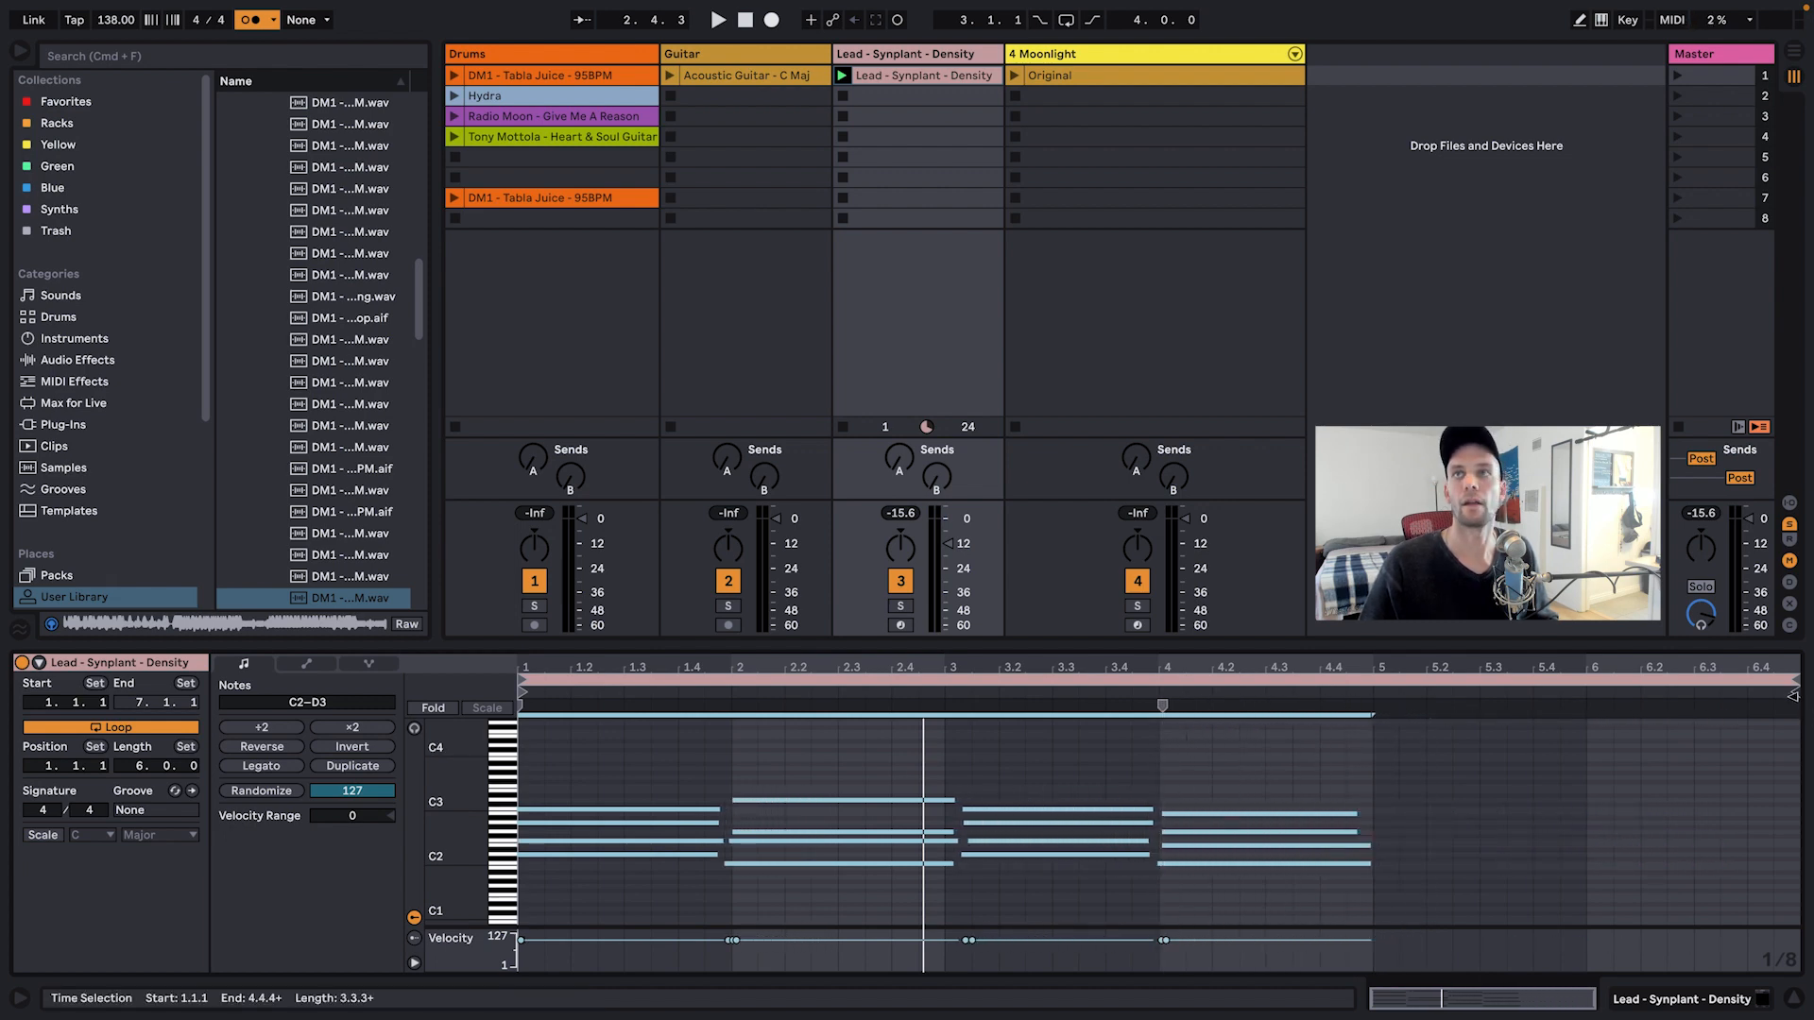
# Step: Shorten the Lead - Synplant - Density clip's loop to 4 bars, ending at 5.1.1, and play it with the metronome
pyautogui.moveTo(1795, 678); pyautogui.dragTo(1378, 729)
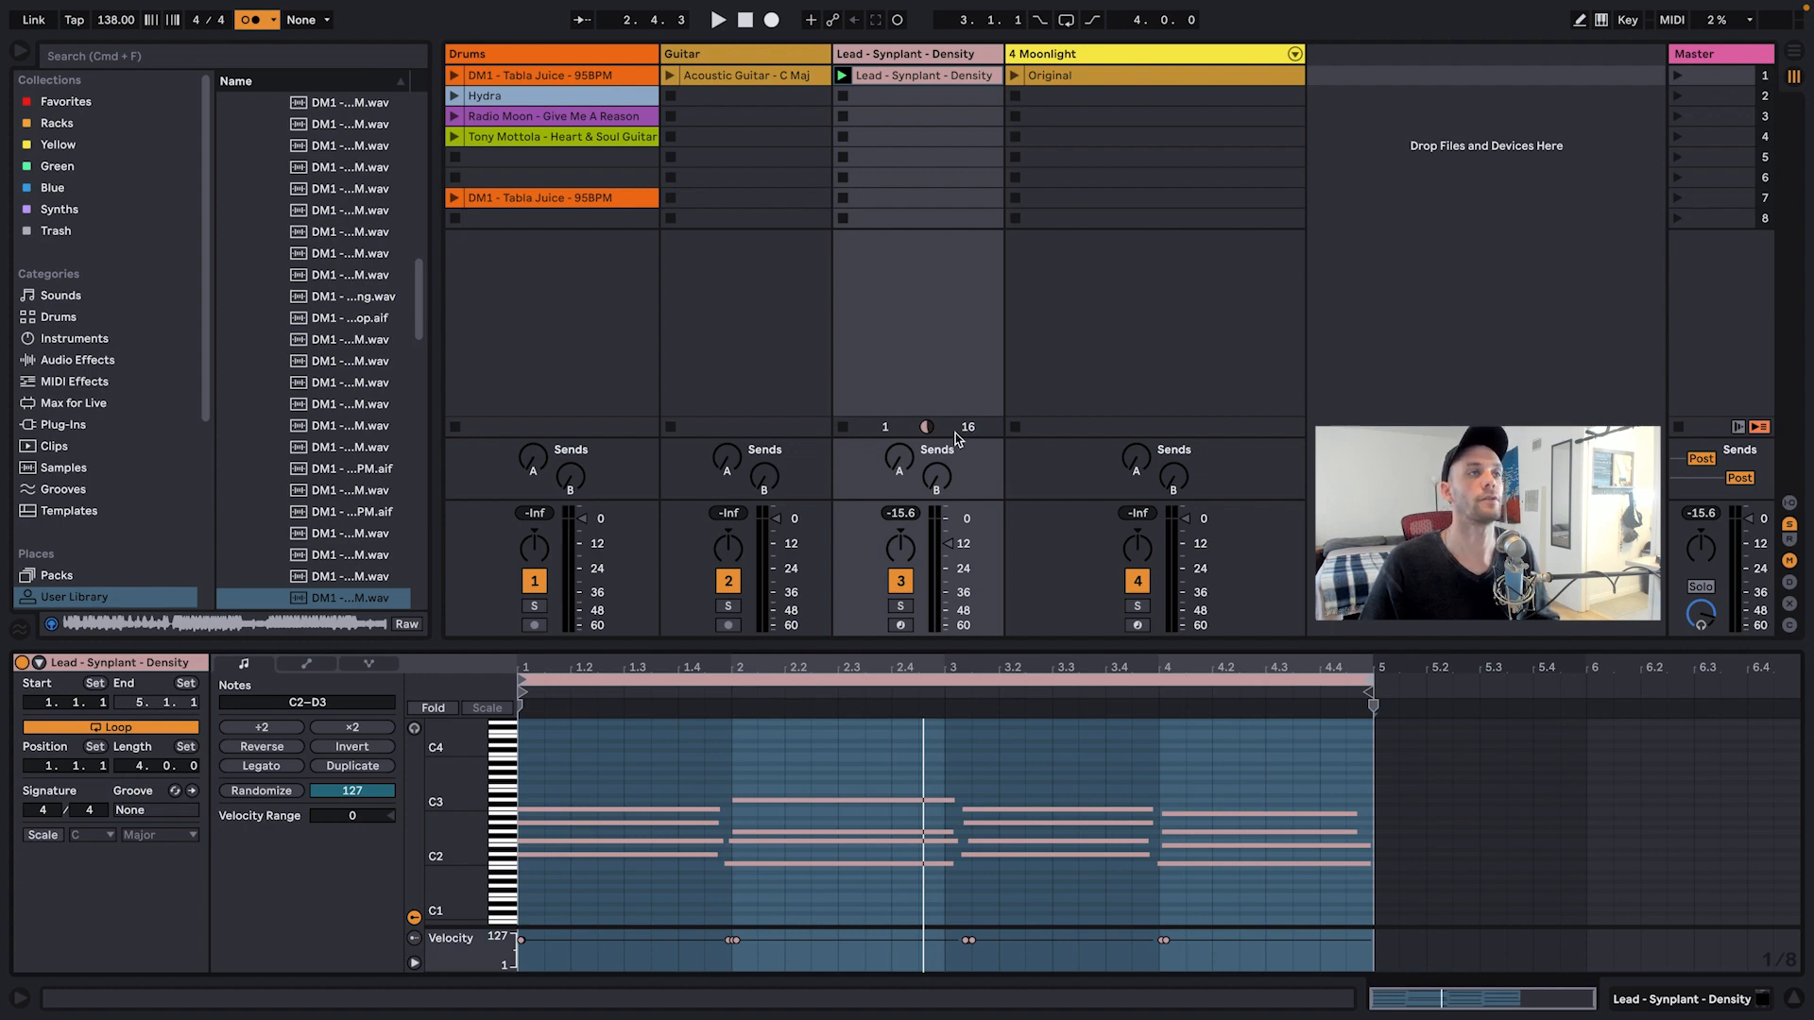
pyautogui.press('space')
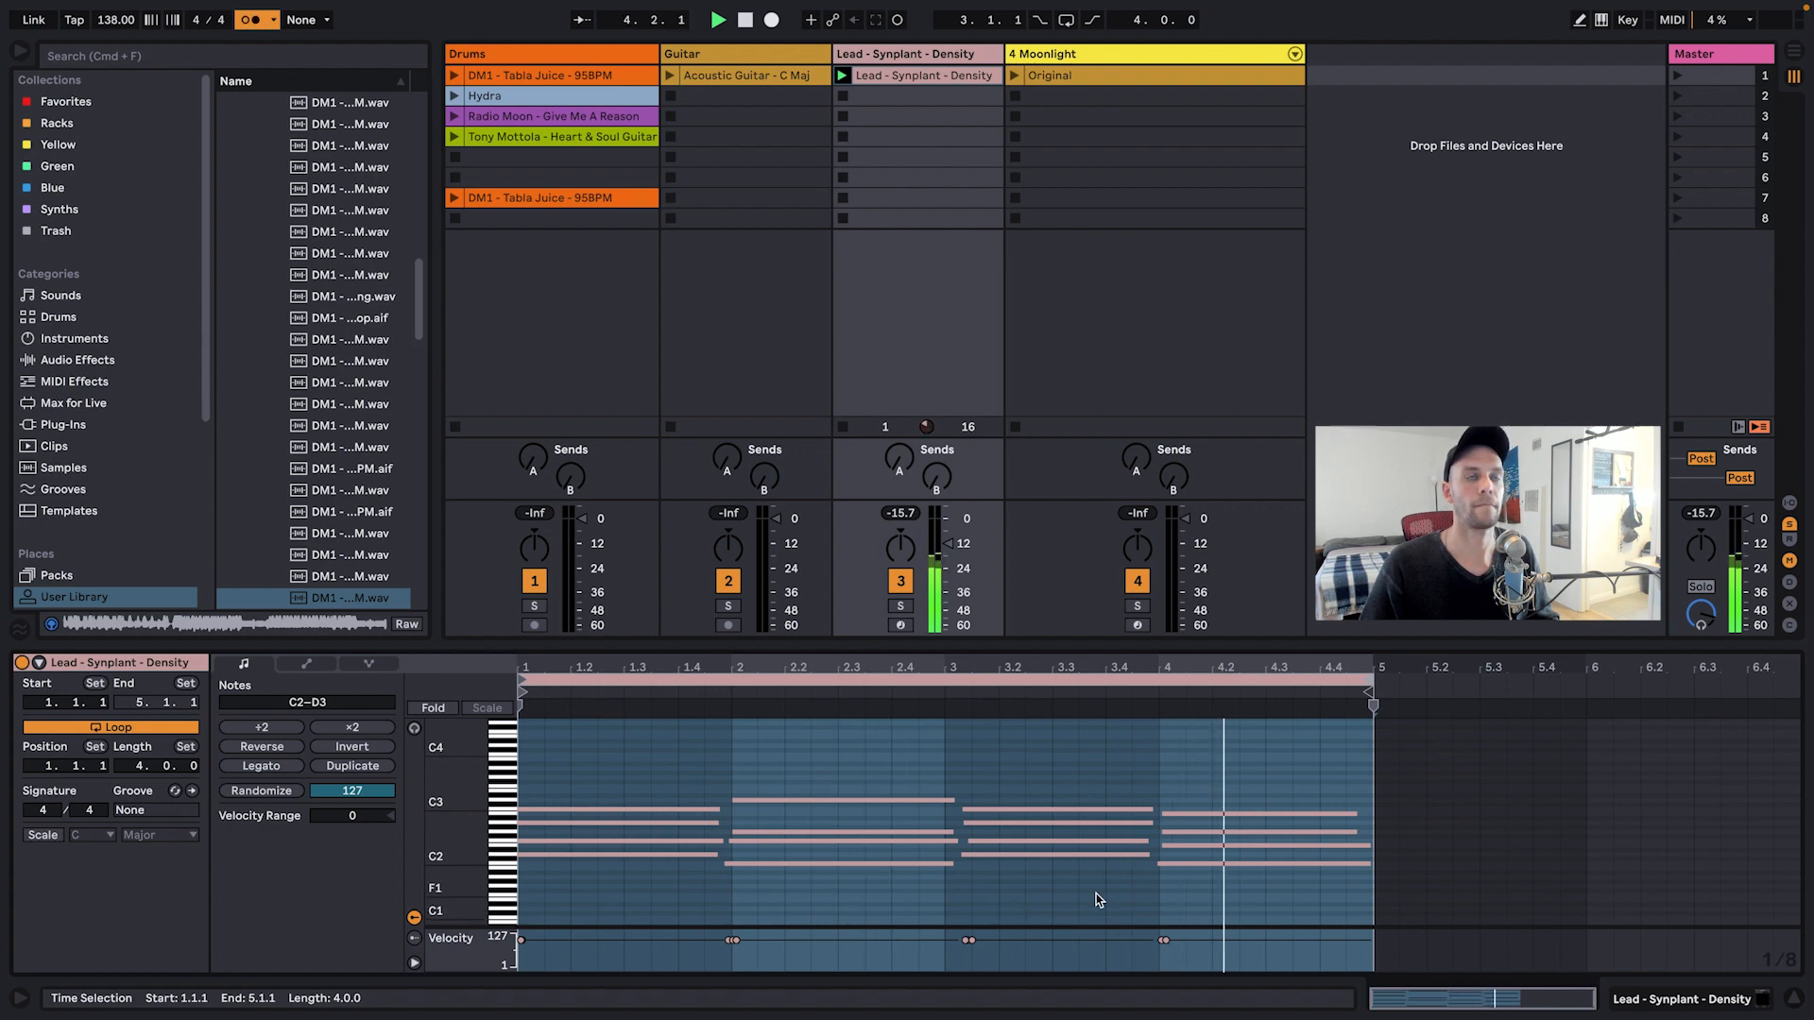
pyautogui.press('space')
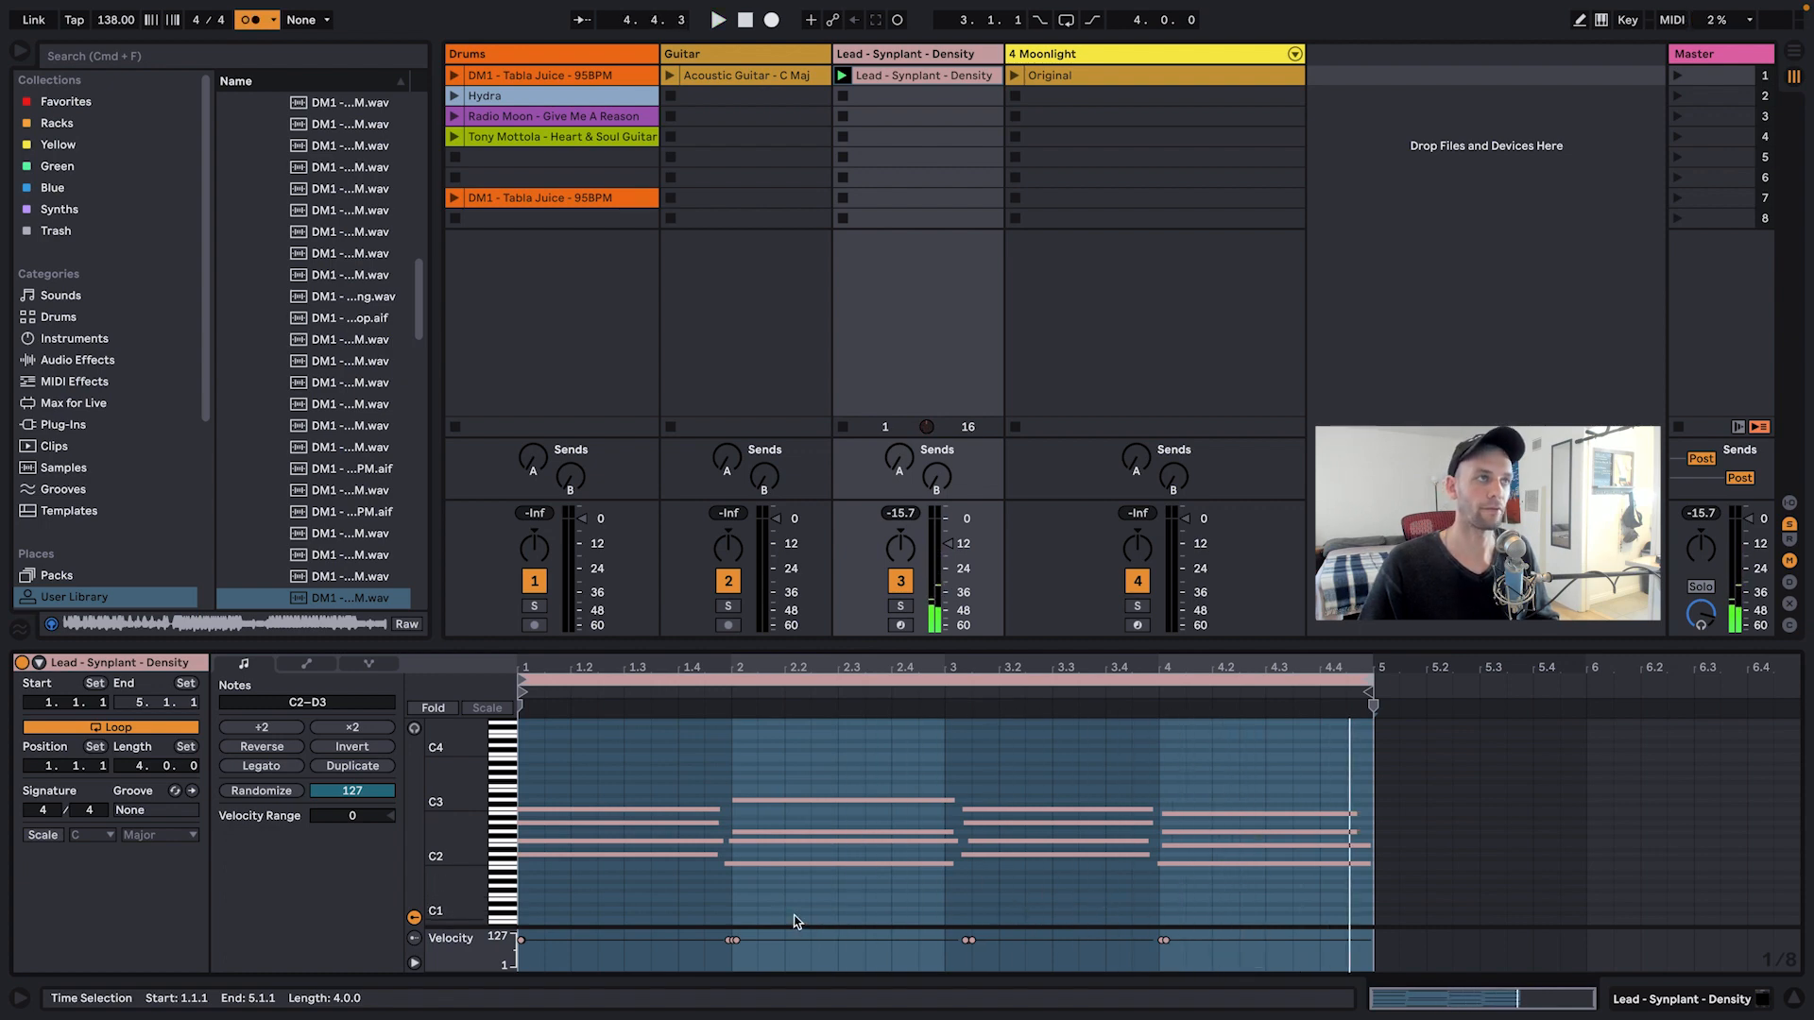
# Step: Shorten the second chord's notes to end around bar 3 and quantize their starts to 2.1.1
pyautogui.moveTo(846, 730); pyautogui.dragTo(843, 888)
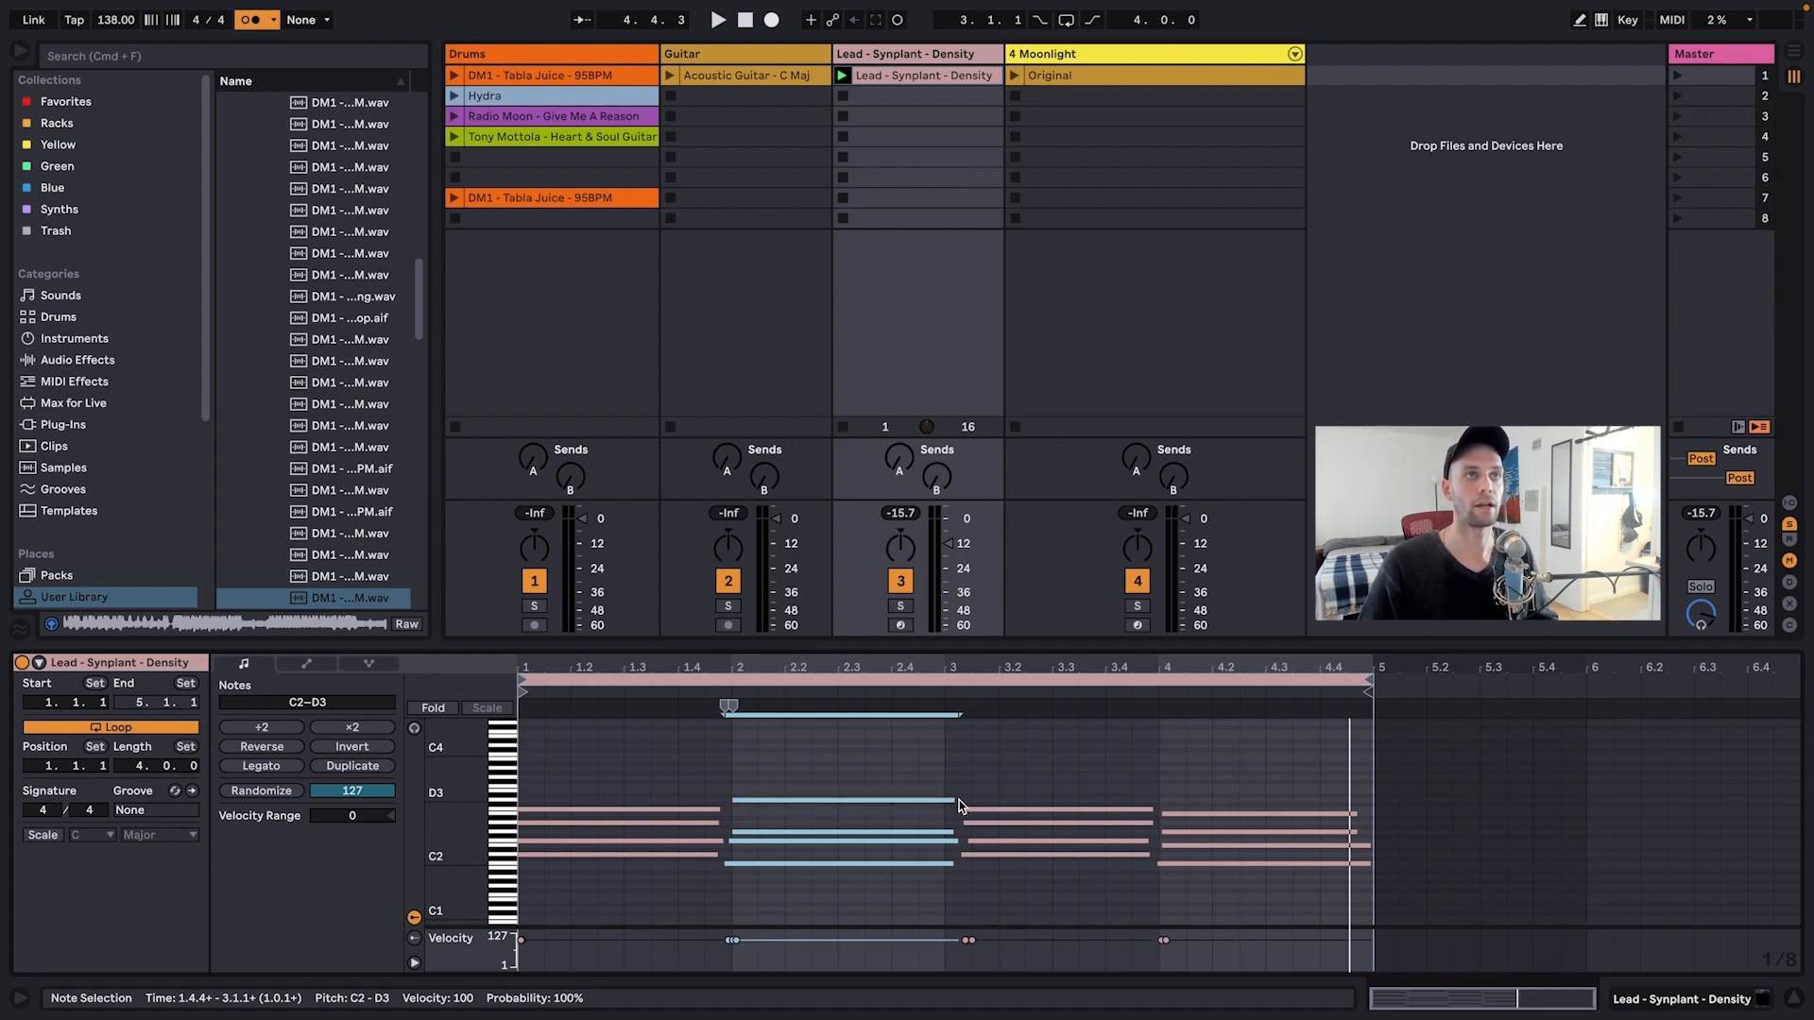
pyautogui.moveTo(954, 801); pyautogui.dragTo(945, 803)
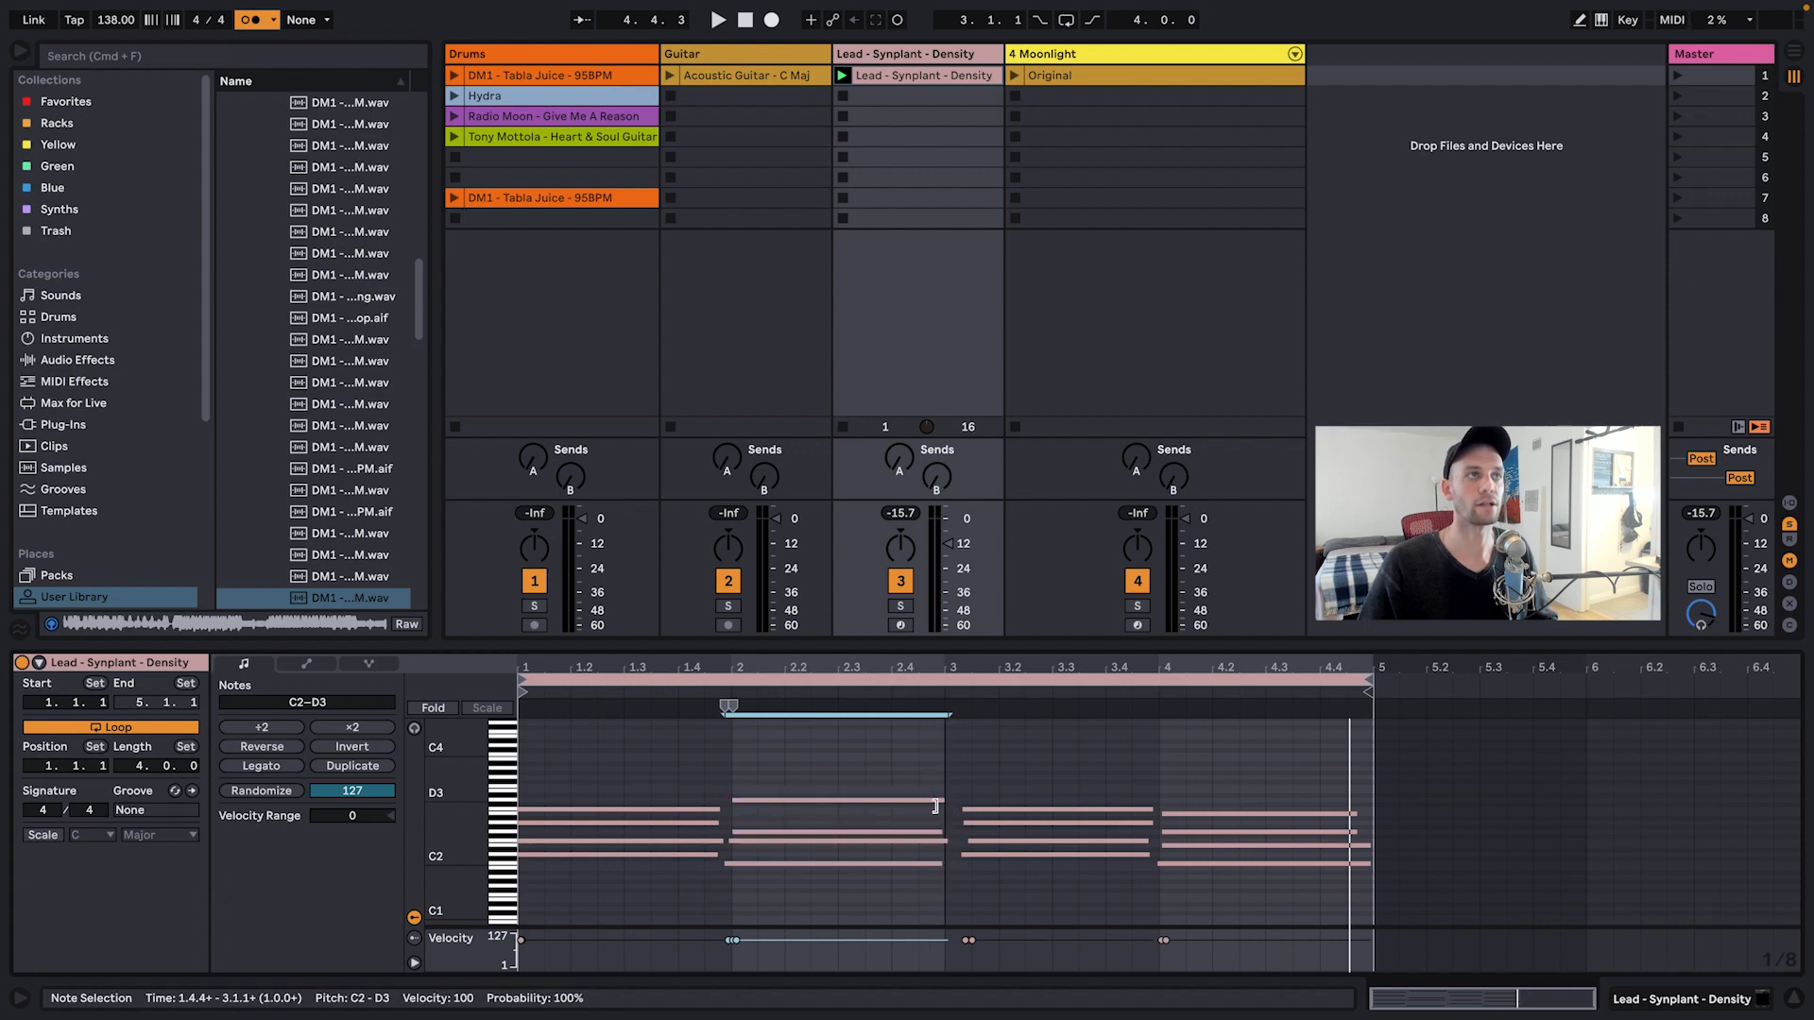
pyautogui.click(935, 803)
pyautogui.moveTo(791, 913); pyautogui.dragTo(785, 788)
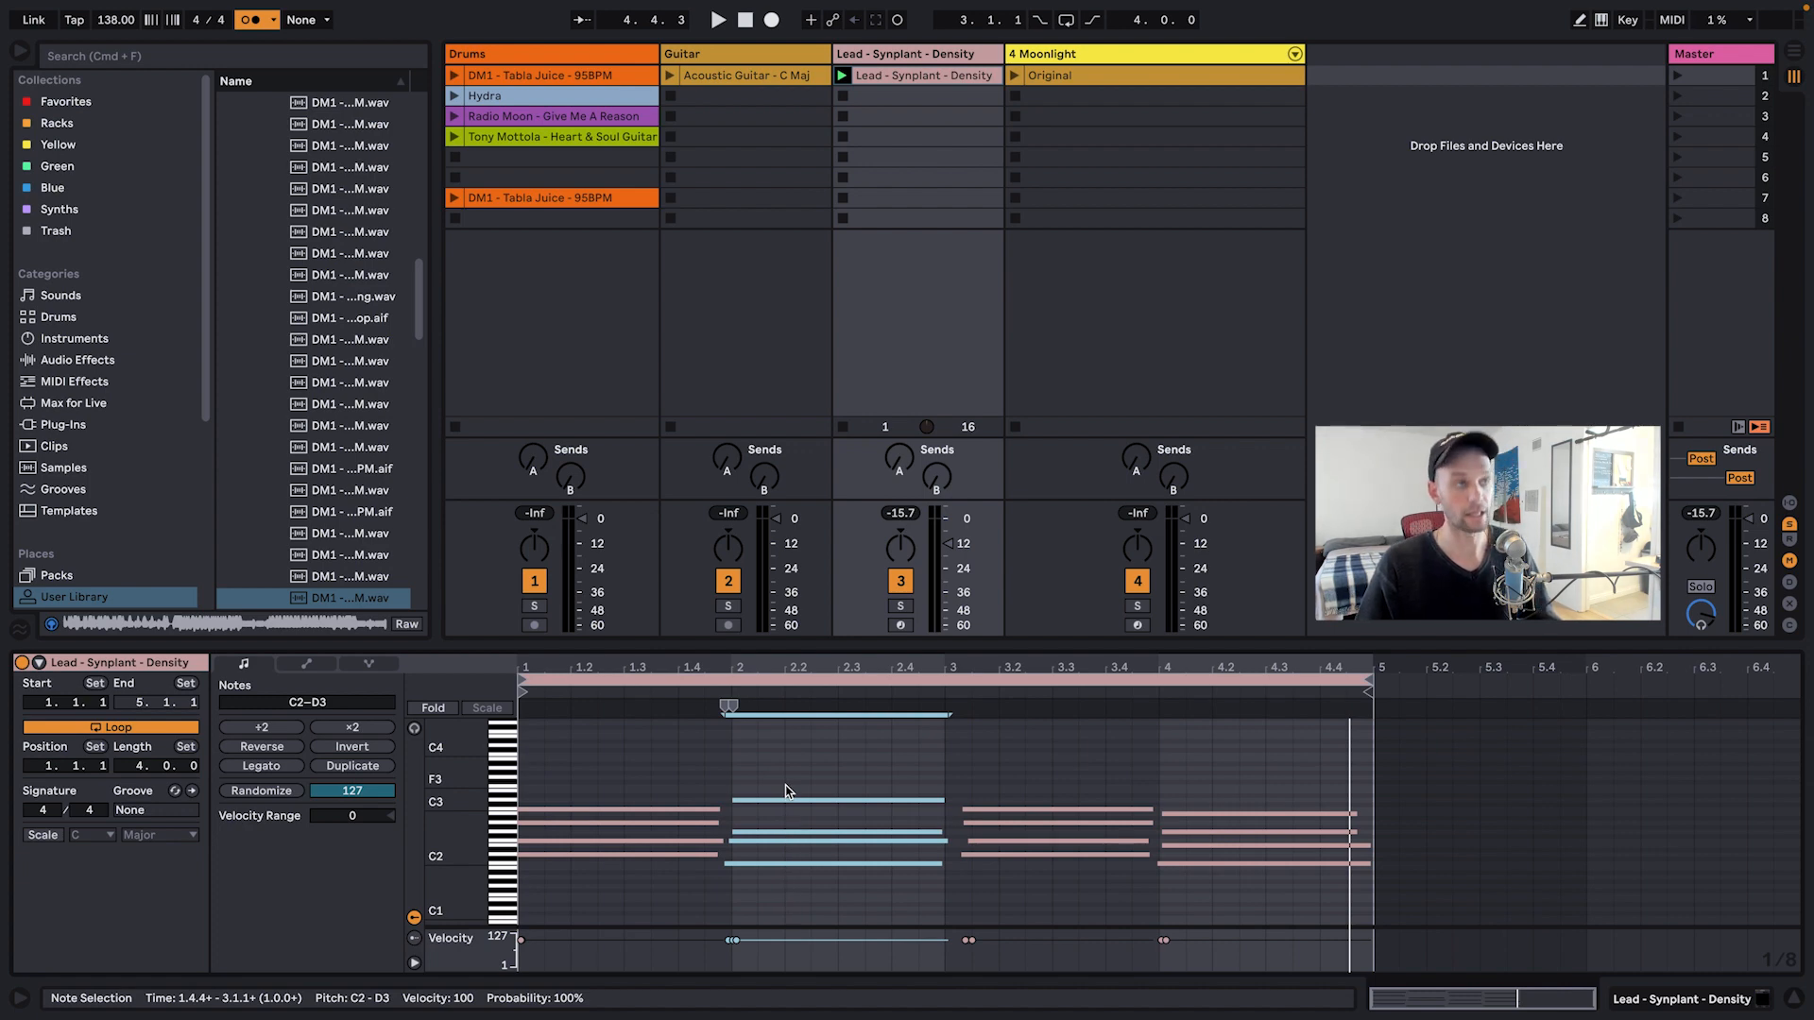
pyautogui.press('super+u')
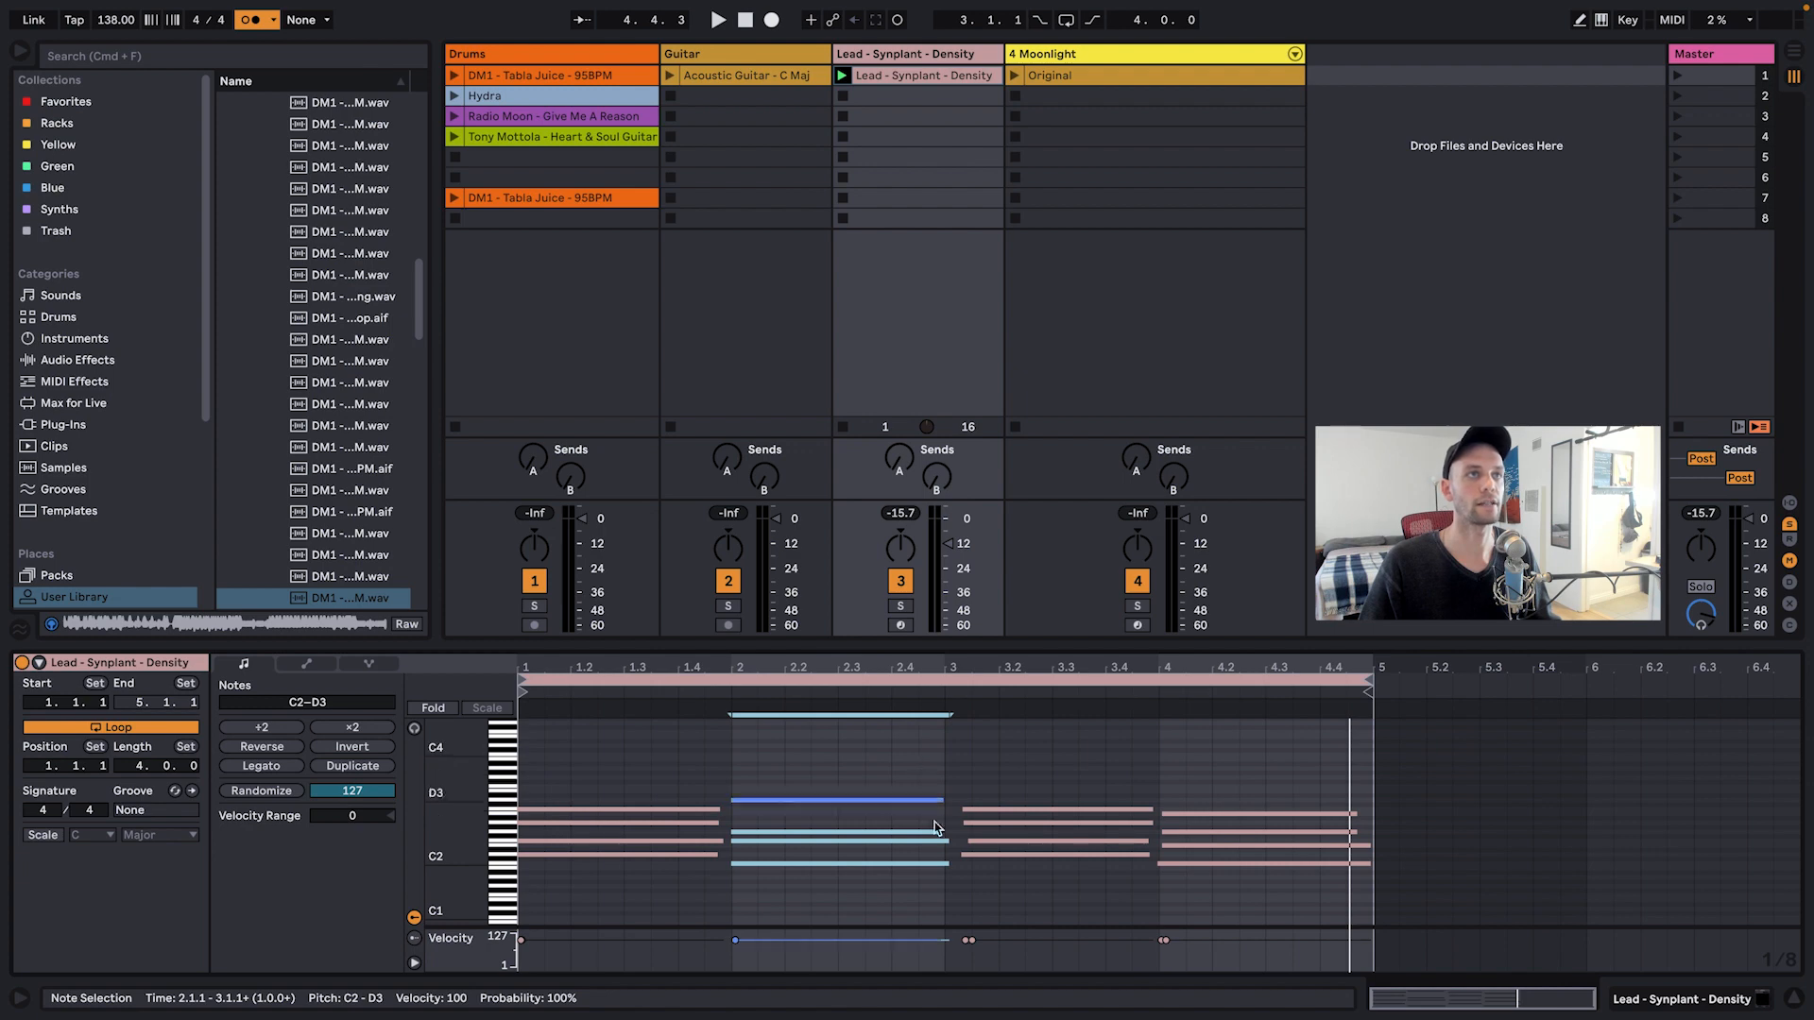
# Step: Trim the second chord's notes to end at bar 3 and quantize the third chord's starts to 3.1.1
pyautogui.moveTo(947, 864); pyautogui.dragTo(937, 865)
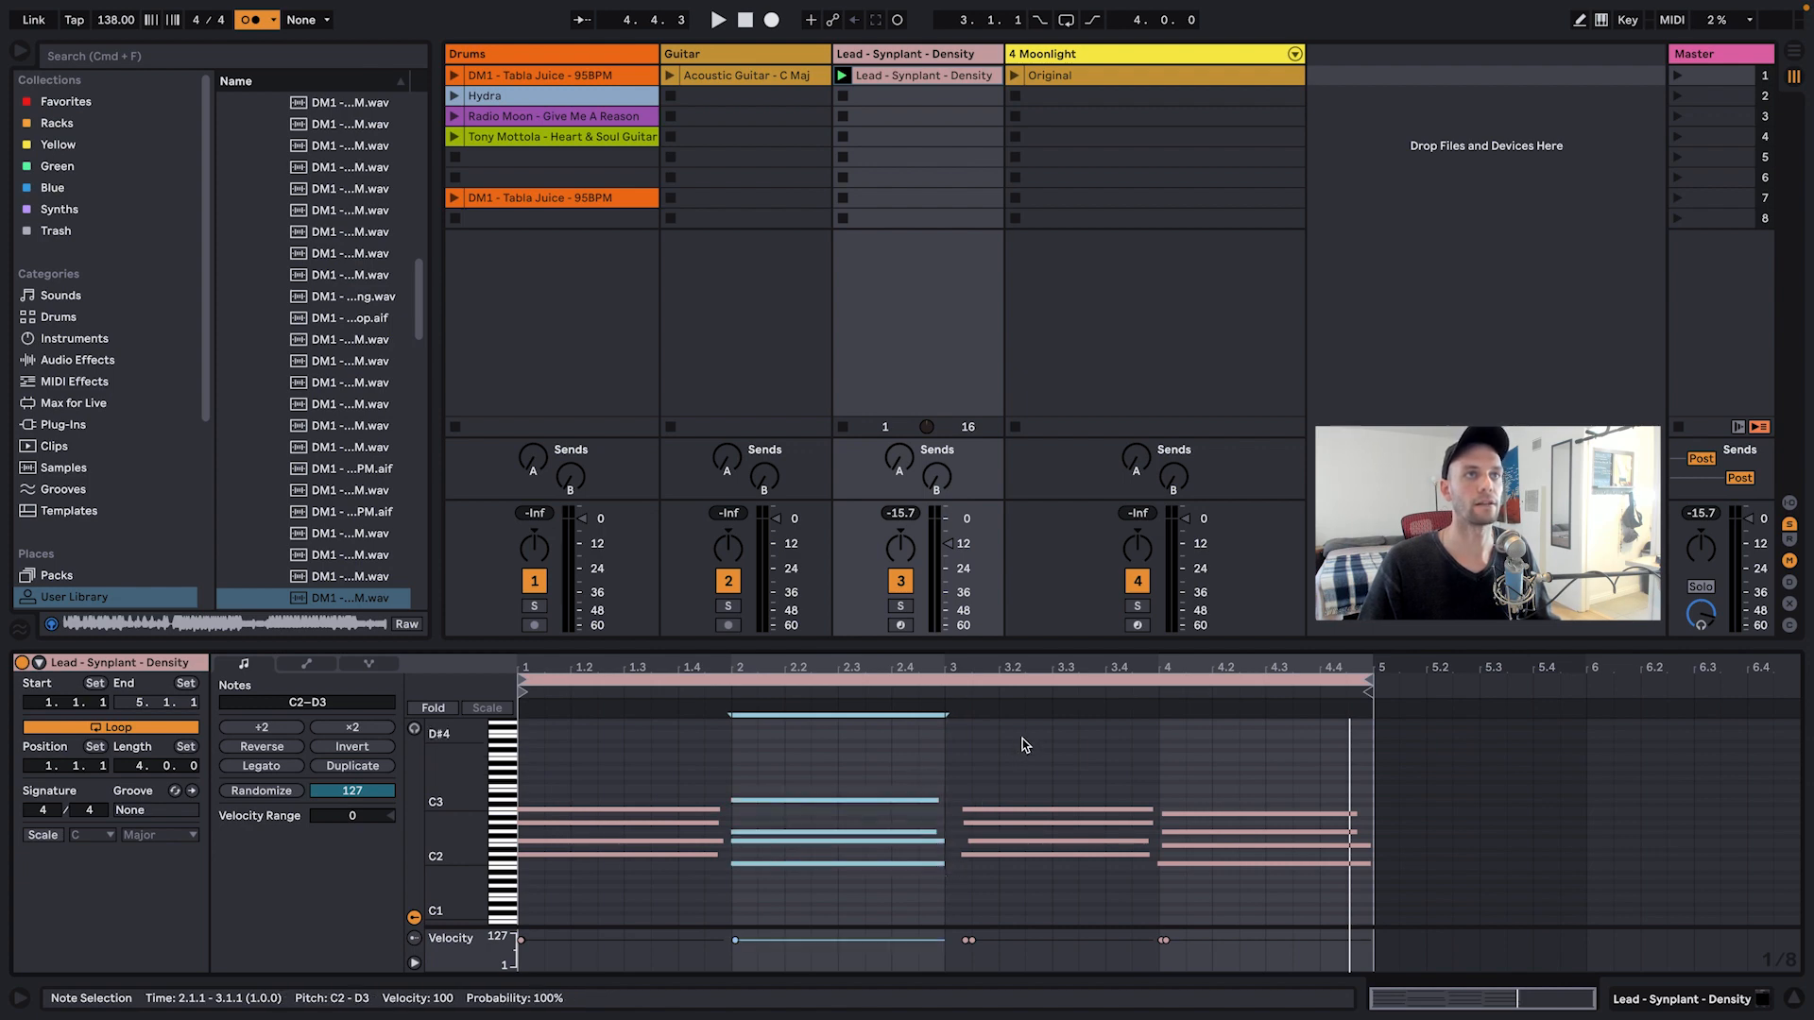
pyautogui.moveTo(1022, 739); pyautogui.dragTo(1055, 896)
pyautogui.press('super+u')
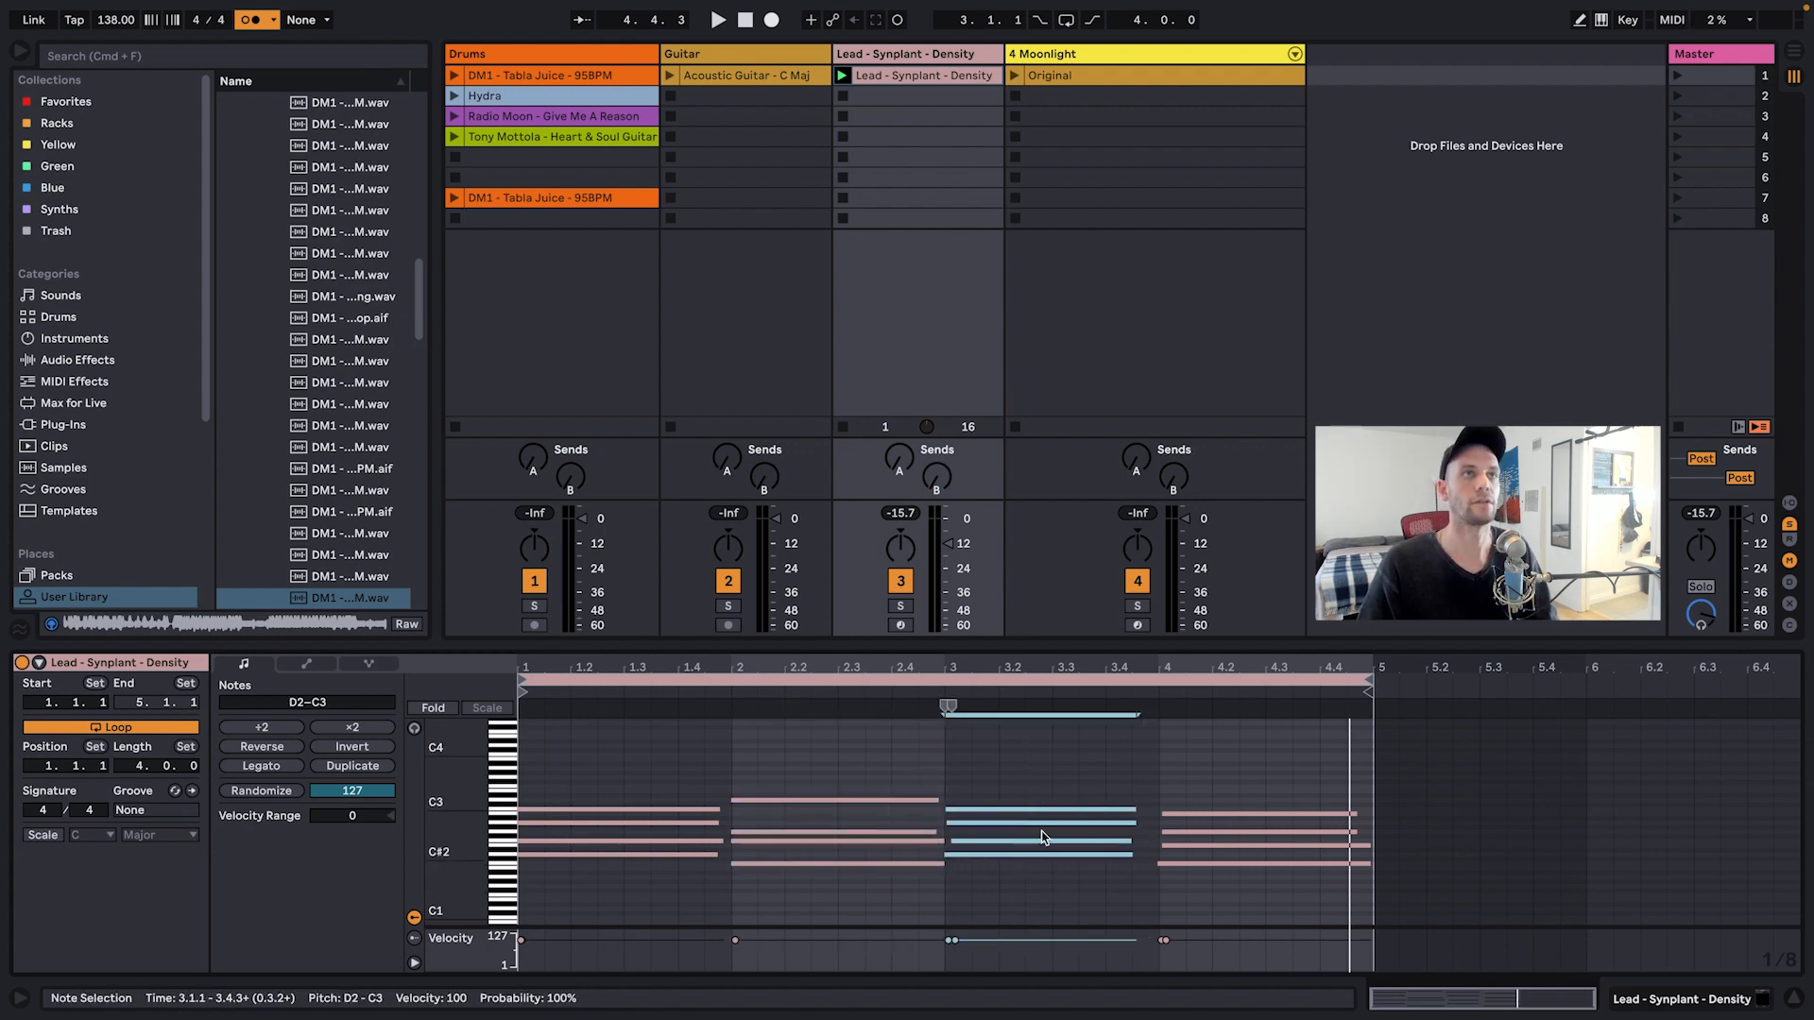
# Step: Select the last chord's notes, play the lead clip together with the DM1 - Tabla Juice - 95BPM drums, and stop the drums
pyautogui.moveTo(1204, 772); pyautogui.dragTo(1224, 929)
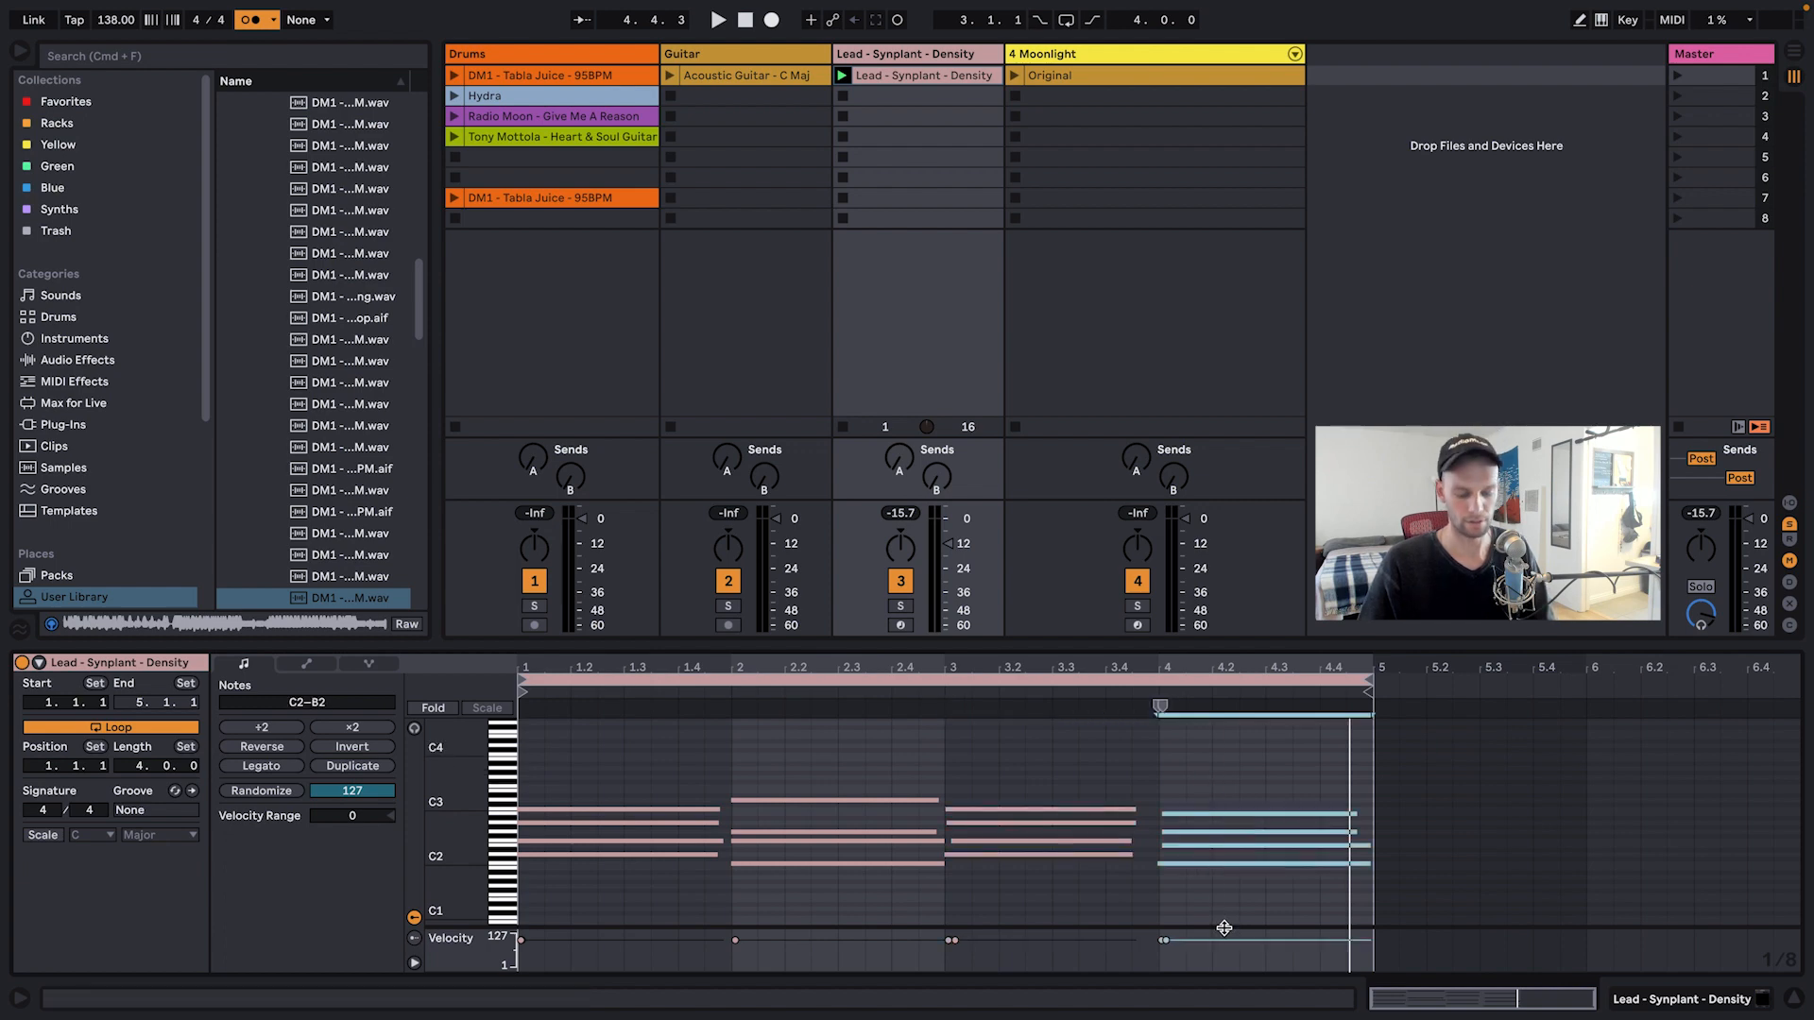
pyautogui.click(1172, 898)
pyautogui.moveTo(1201, 754); pyautogui.dragTo(1227, 942)
pyautogui.press('space')
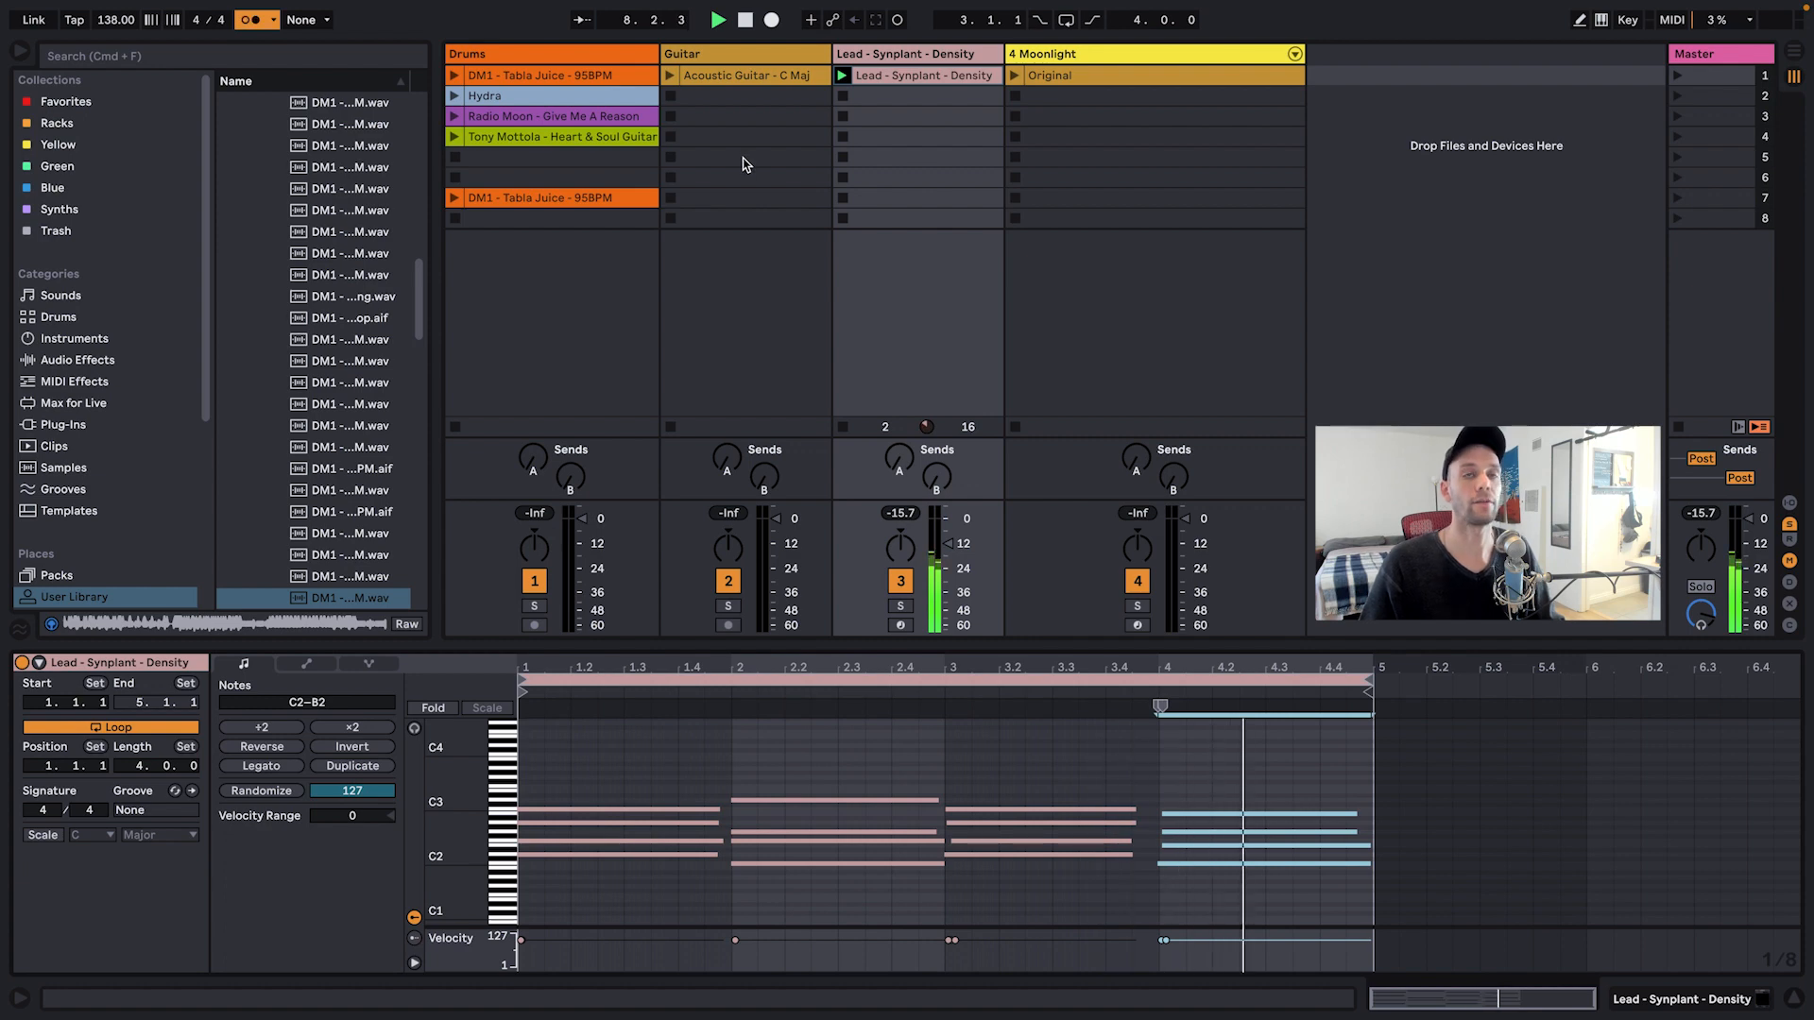
pyautogui.click(454, 76)
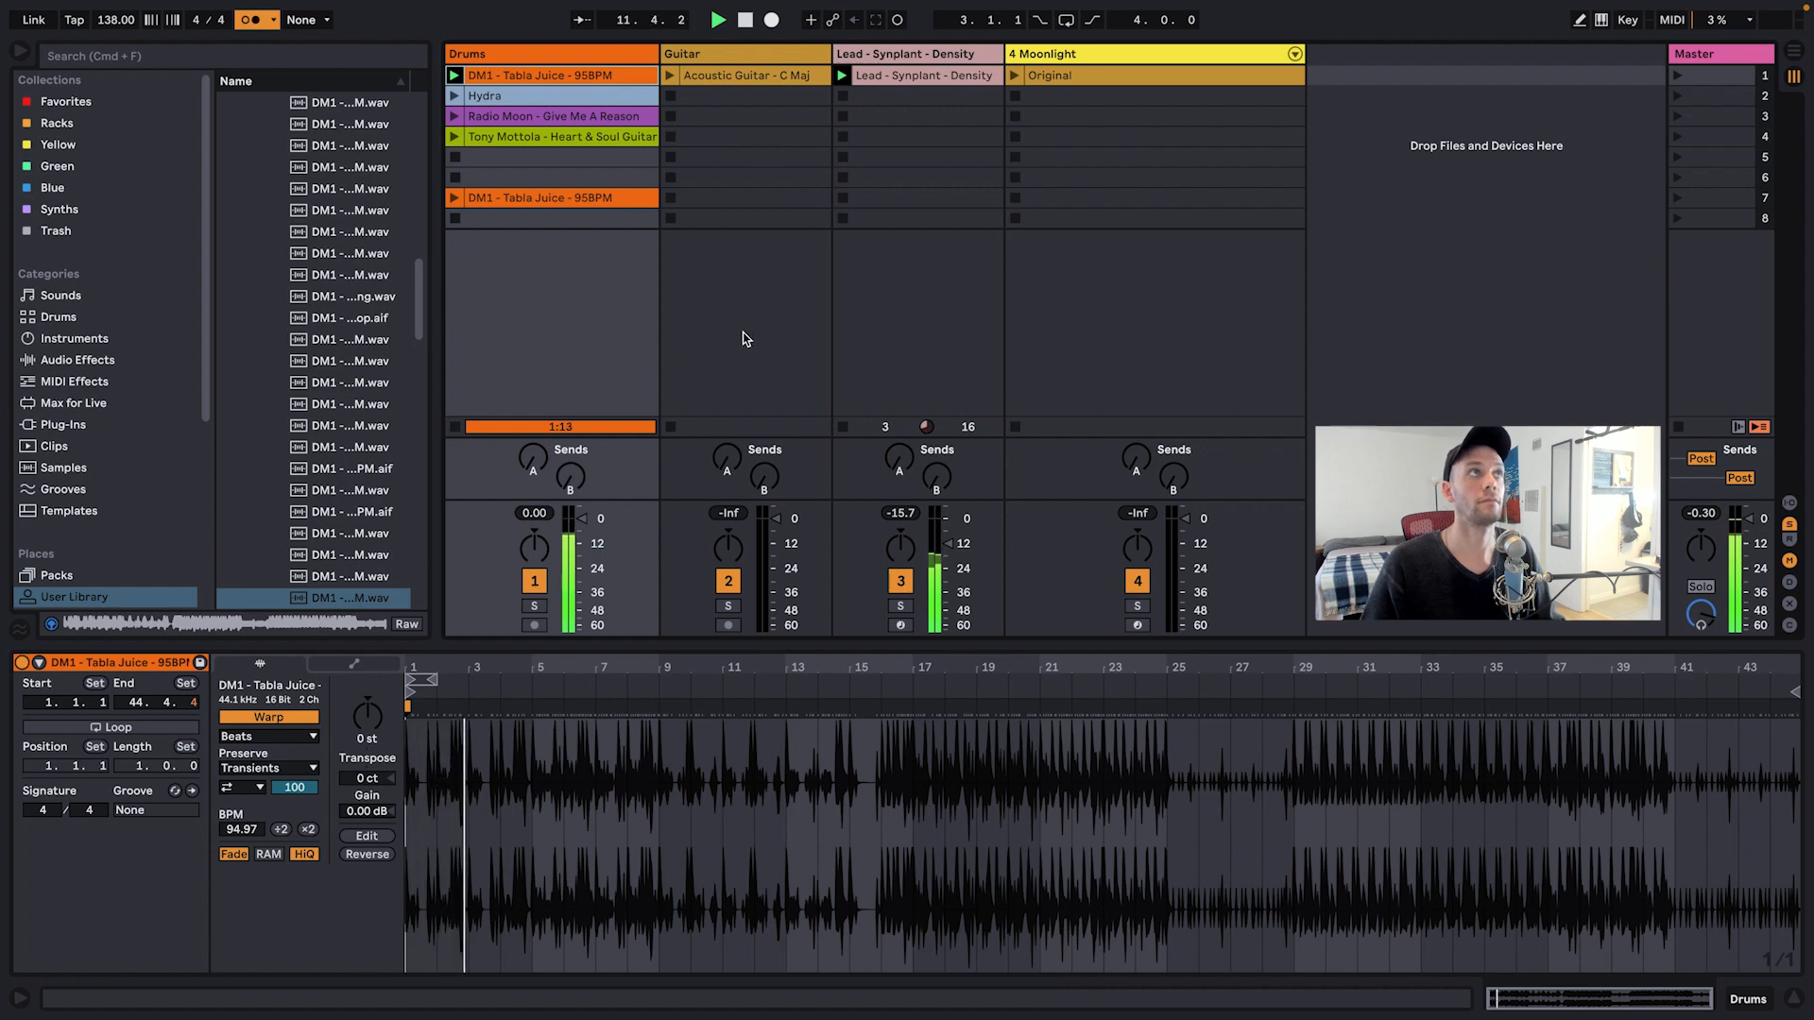
pyautogui.click(455, 427)
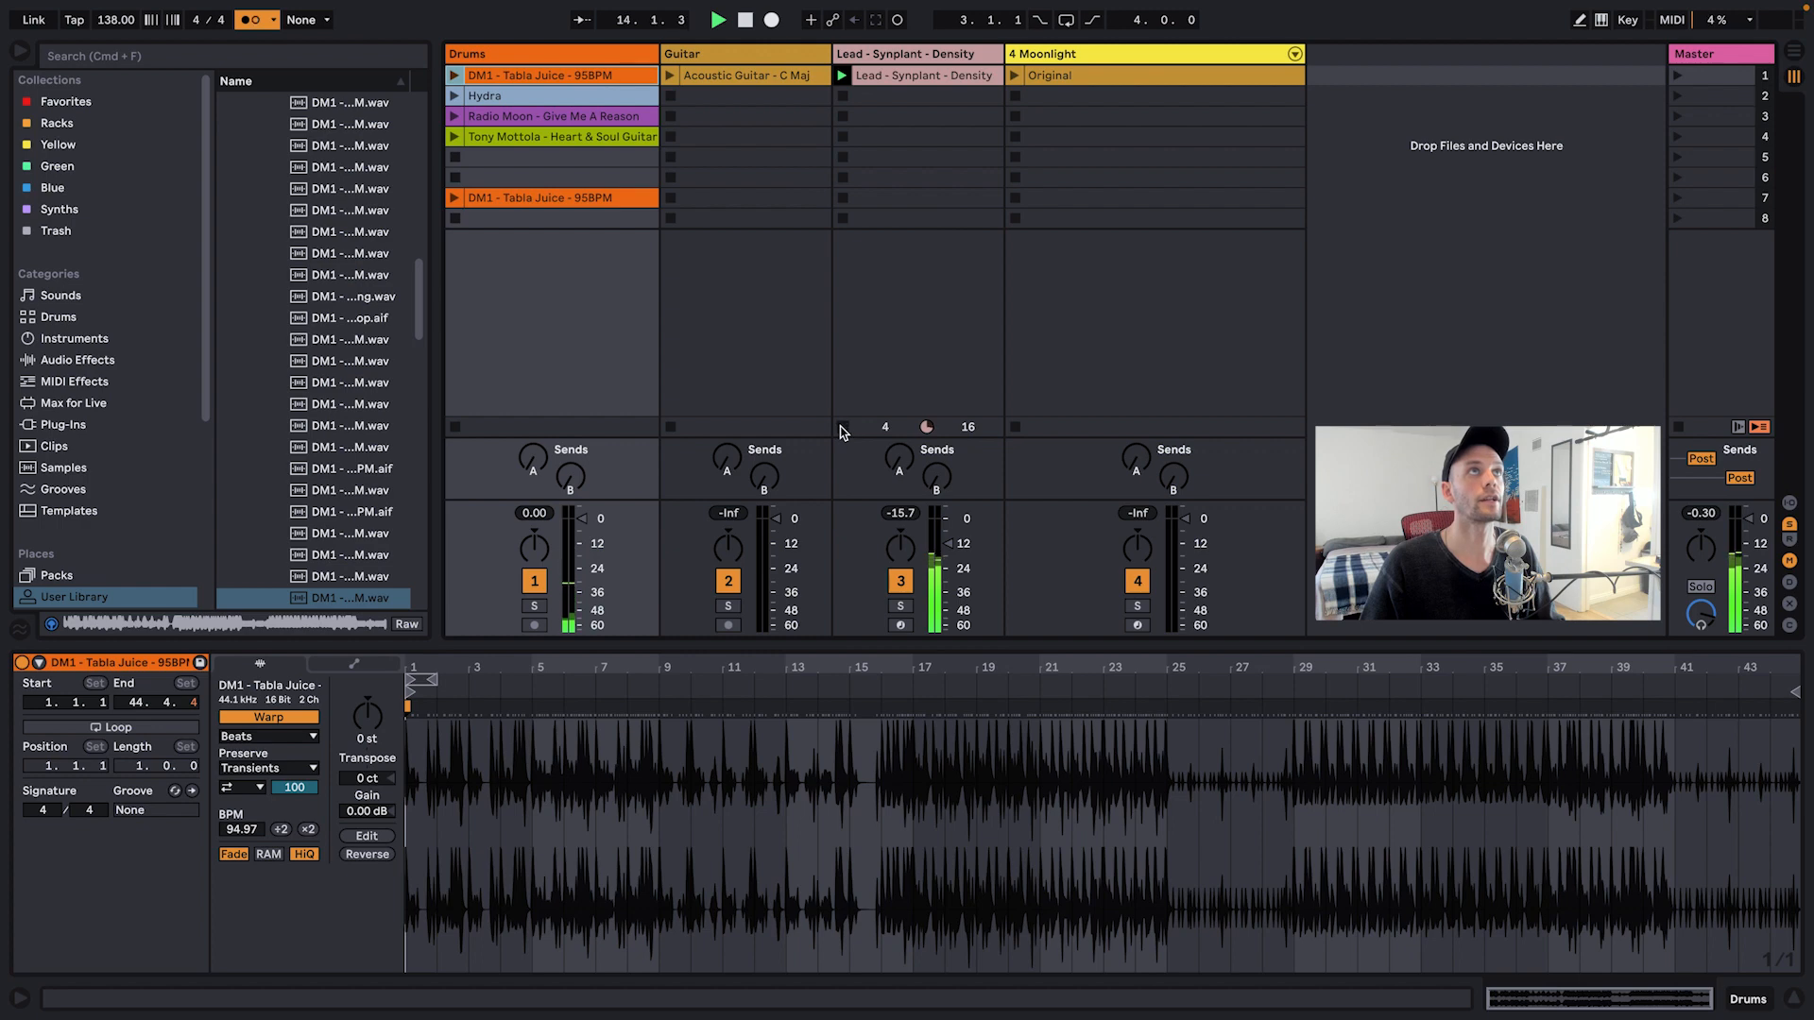
# Step: Open the Original clip on the 4 Moonlight track and play its phrases around bars 267 to 274 with the metronome off
pyautogui.click(889, 81)
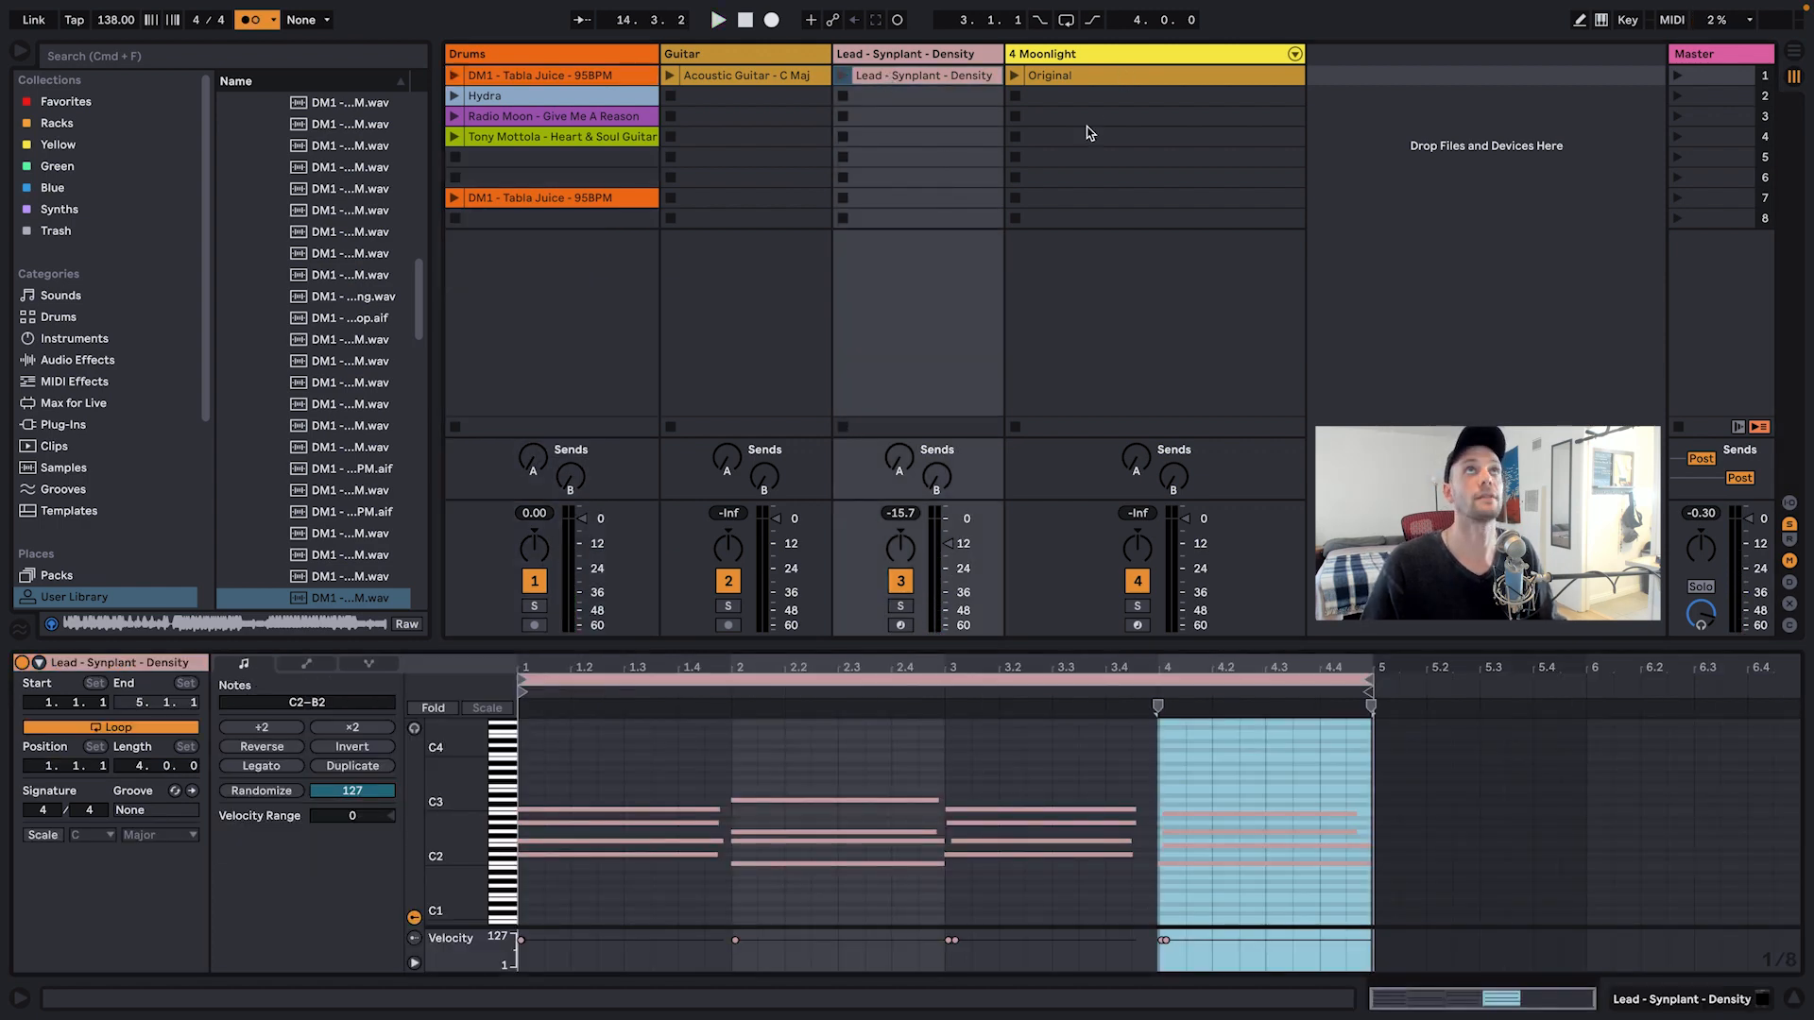
pyautogui.click(1083, 79)
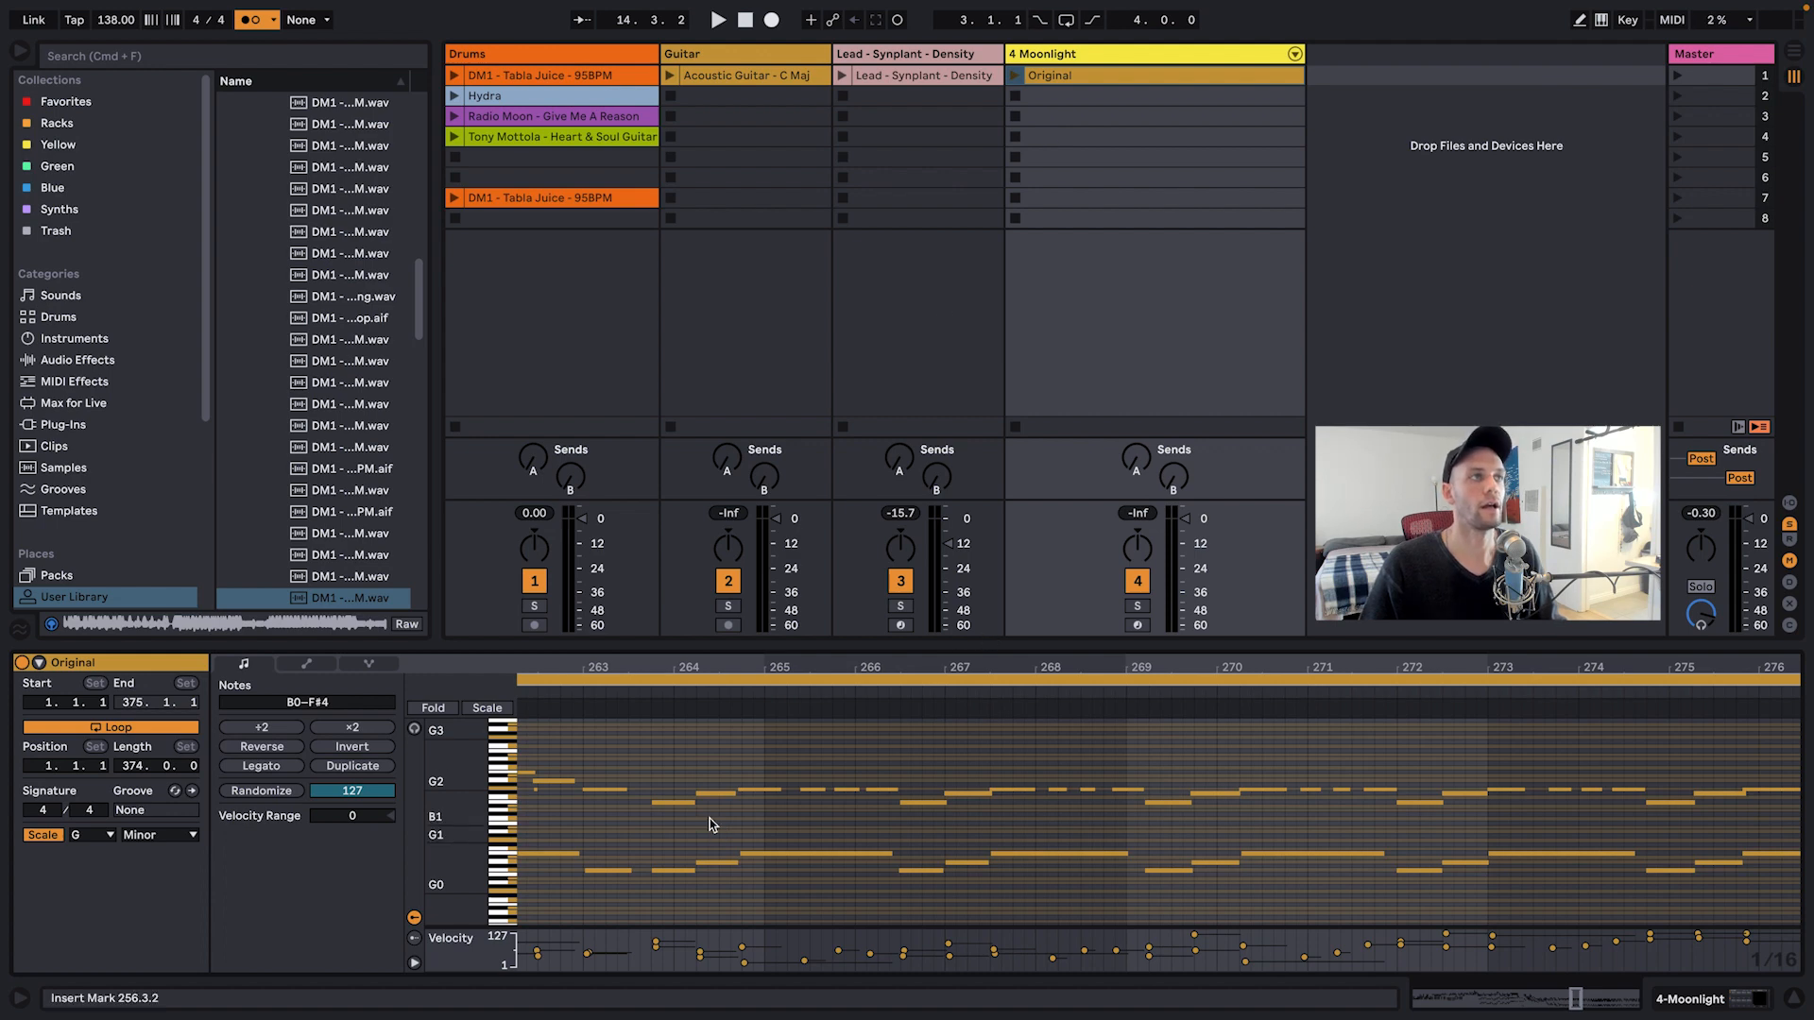
pyautogui.moveTo(742, 665); pyautogui.dragTo(742, 639)
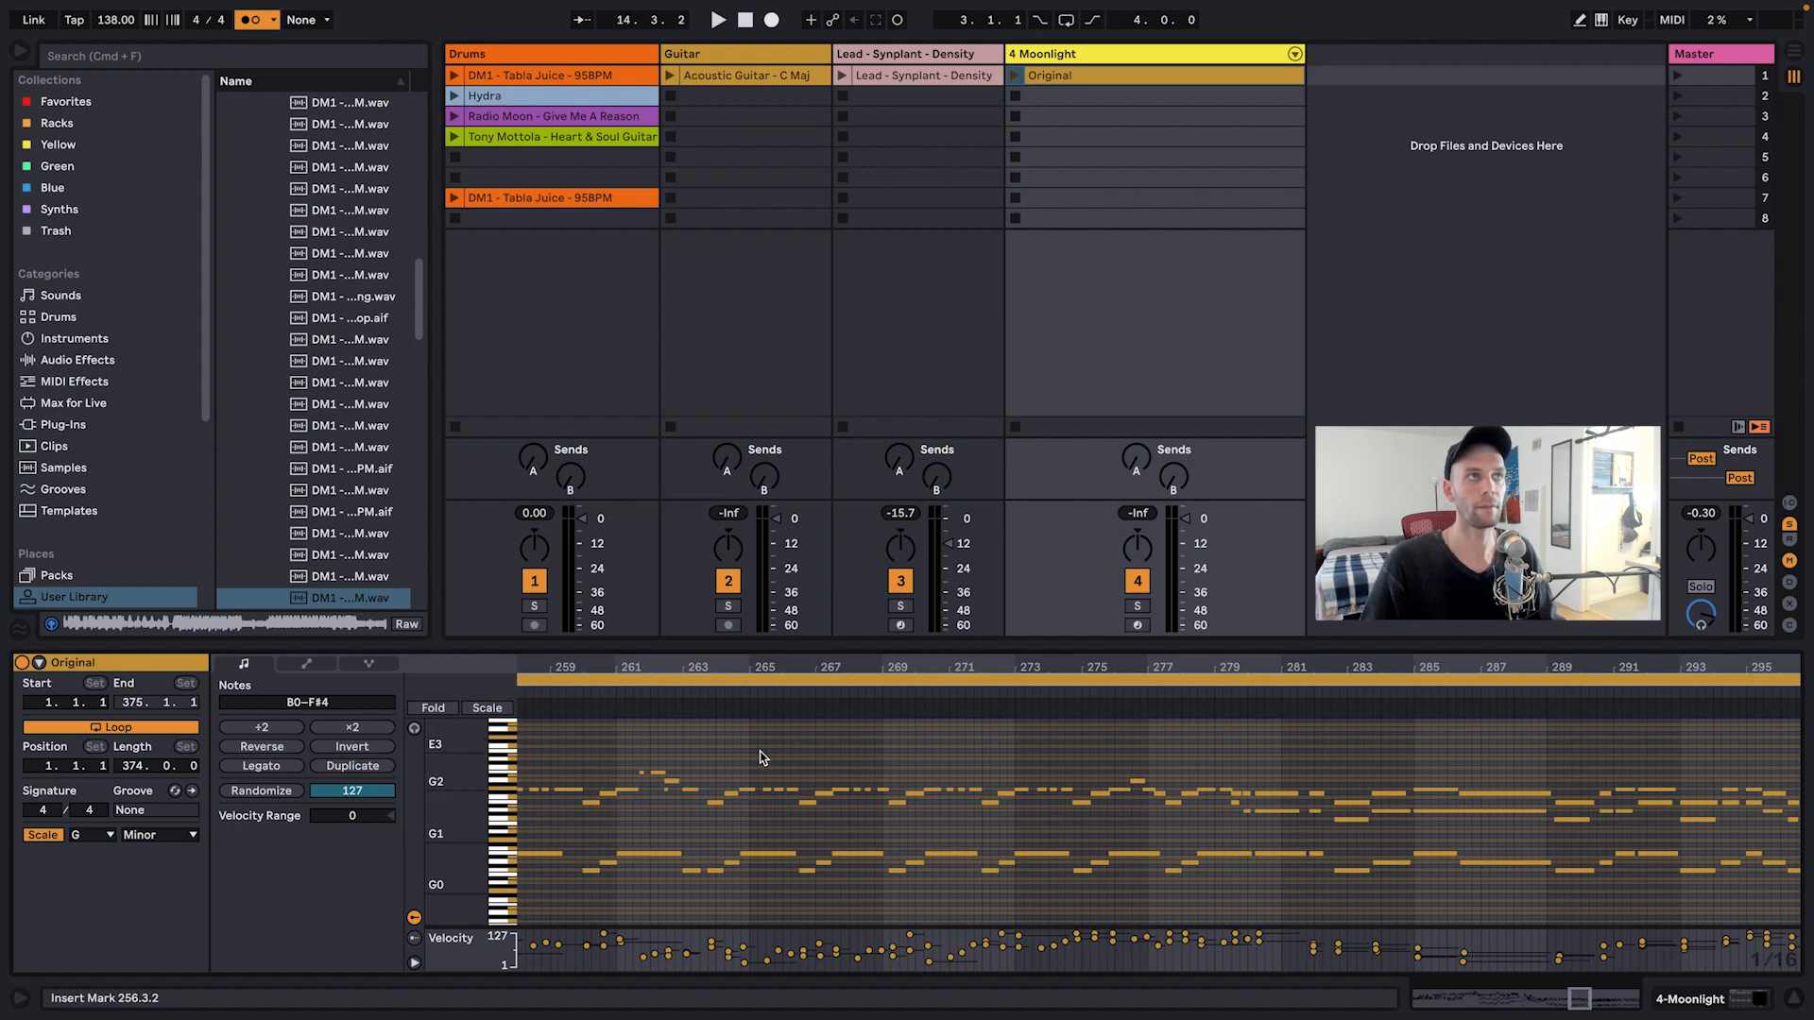
pyautogui.click(727, 692)
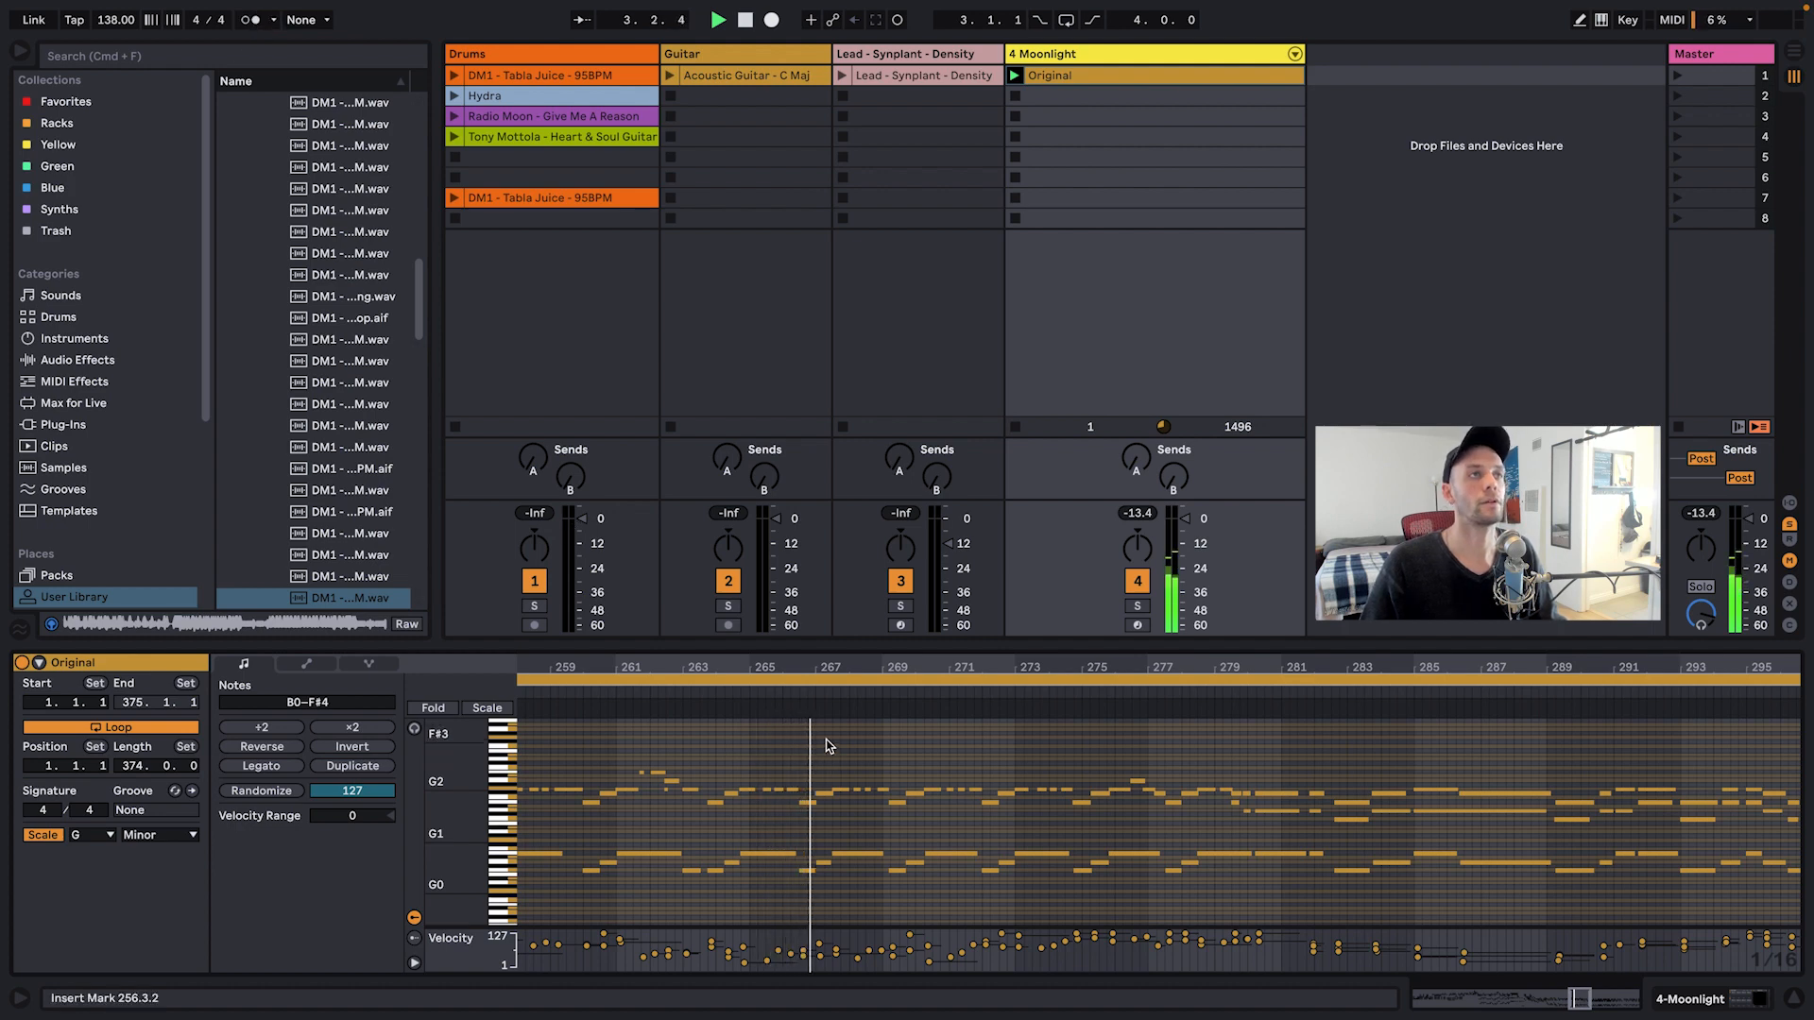
pyautogui.moveTo(848, 669); pyautogui.dragTo(848, 714)
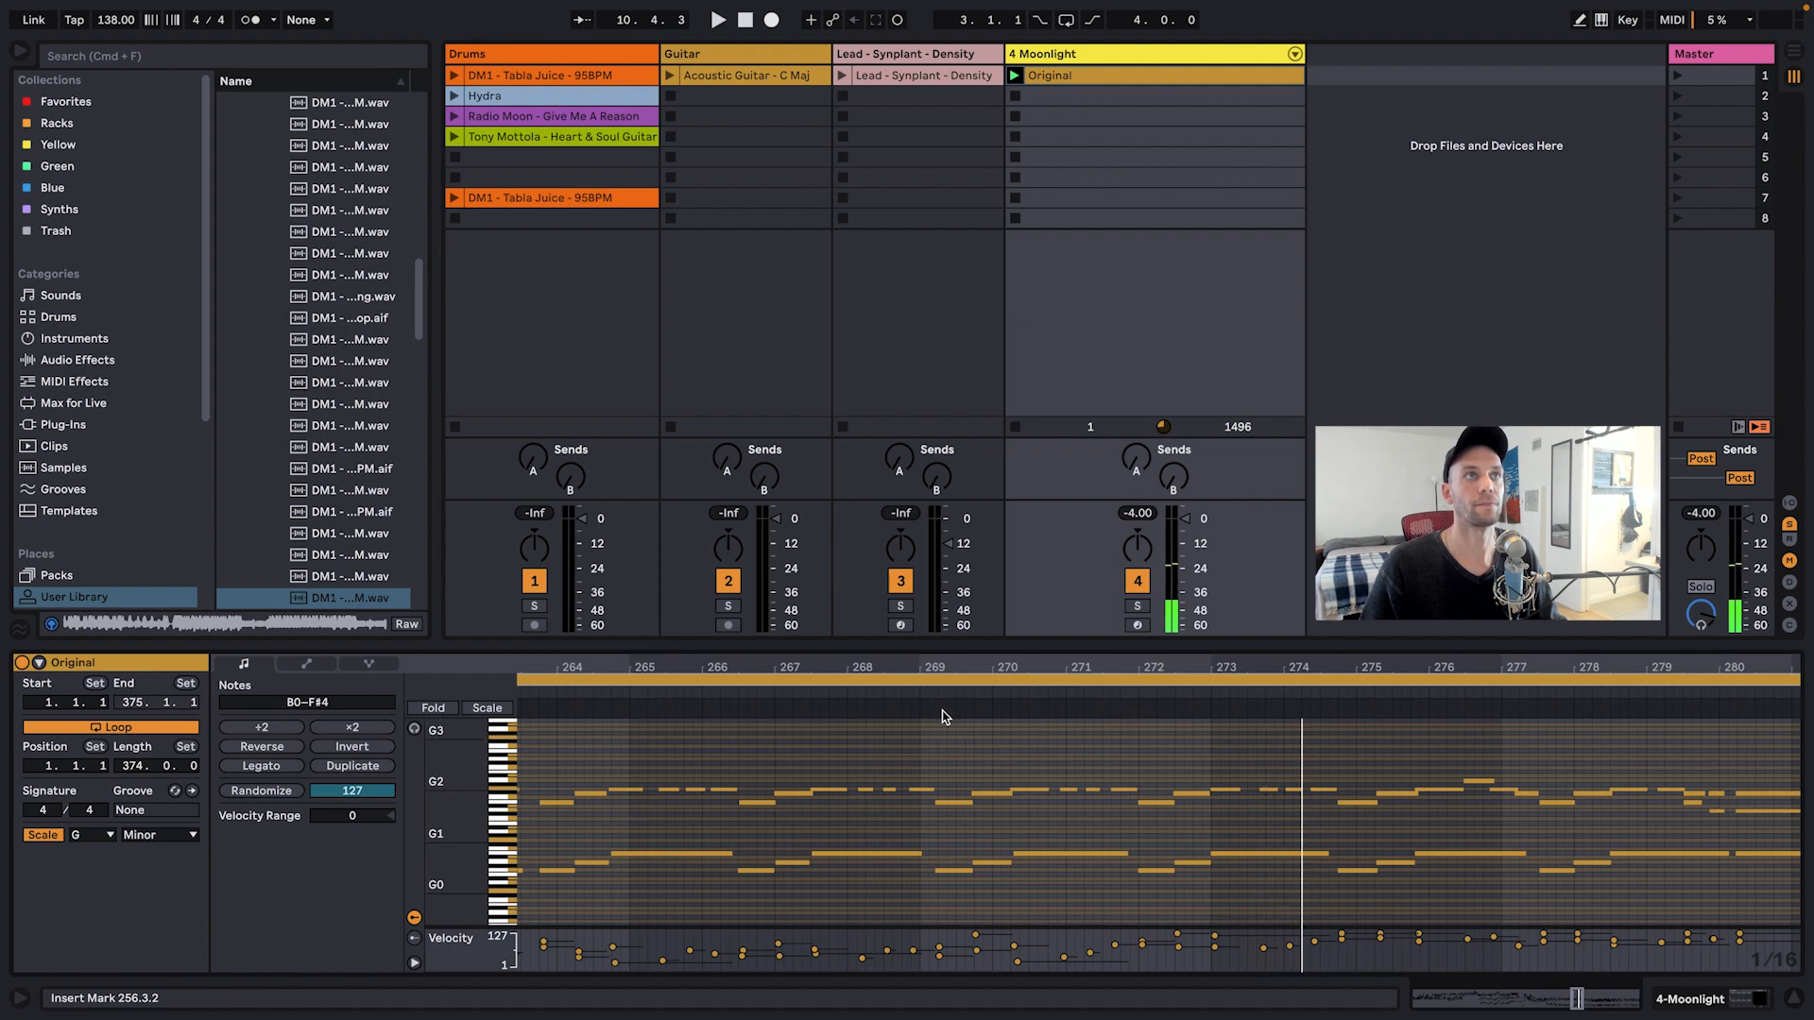
# Step: Set 1.1.1 at the start of the phrase just after bar 269 and play the clip from there
pyautogui.moveTo(949, 728)
pyautogui.mouseDown()
pyautogui.moveTo(1016, 841)
pyautogui.moveTo(1165, 908)
pyautogui.moveTo(1369, 904)
pyautogui.mouseUp()
pyautogui.click(997, 905)
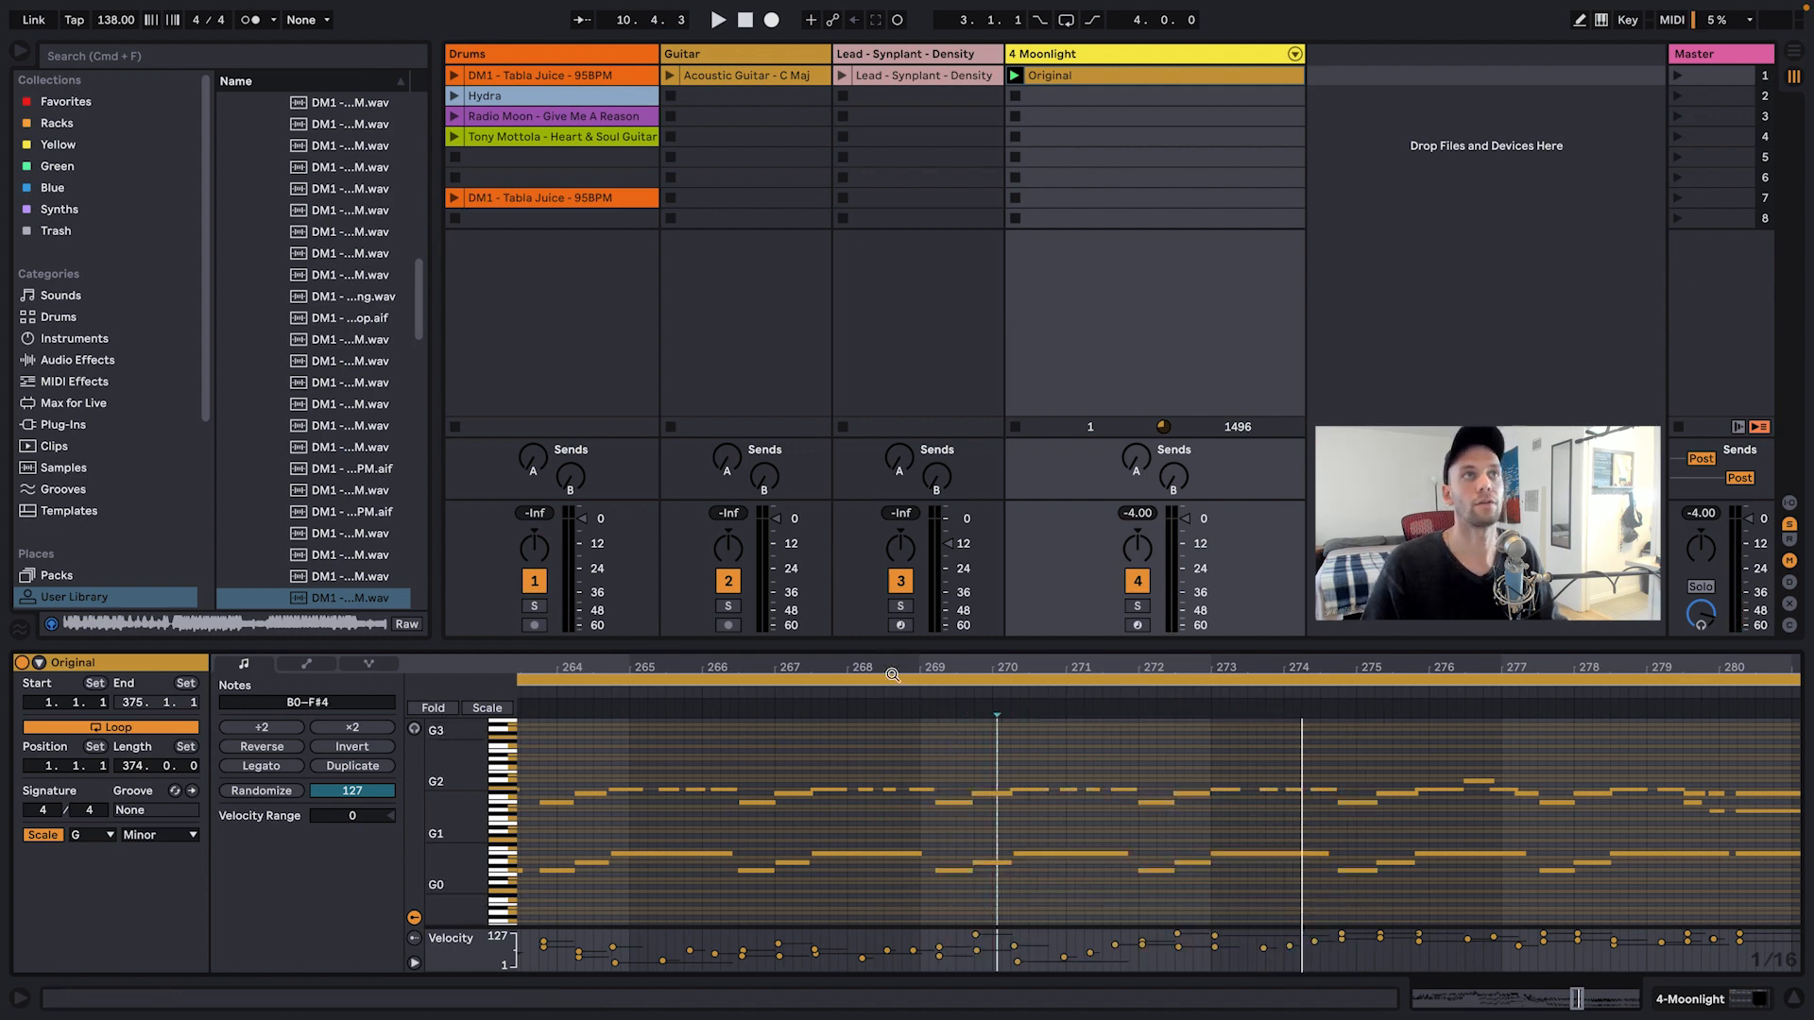
pyautogui.moveTo(888, 668); pyautogui.dragTo(964, 737)
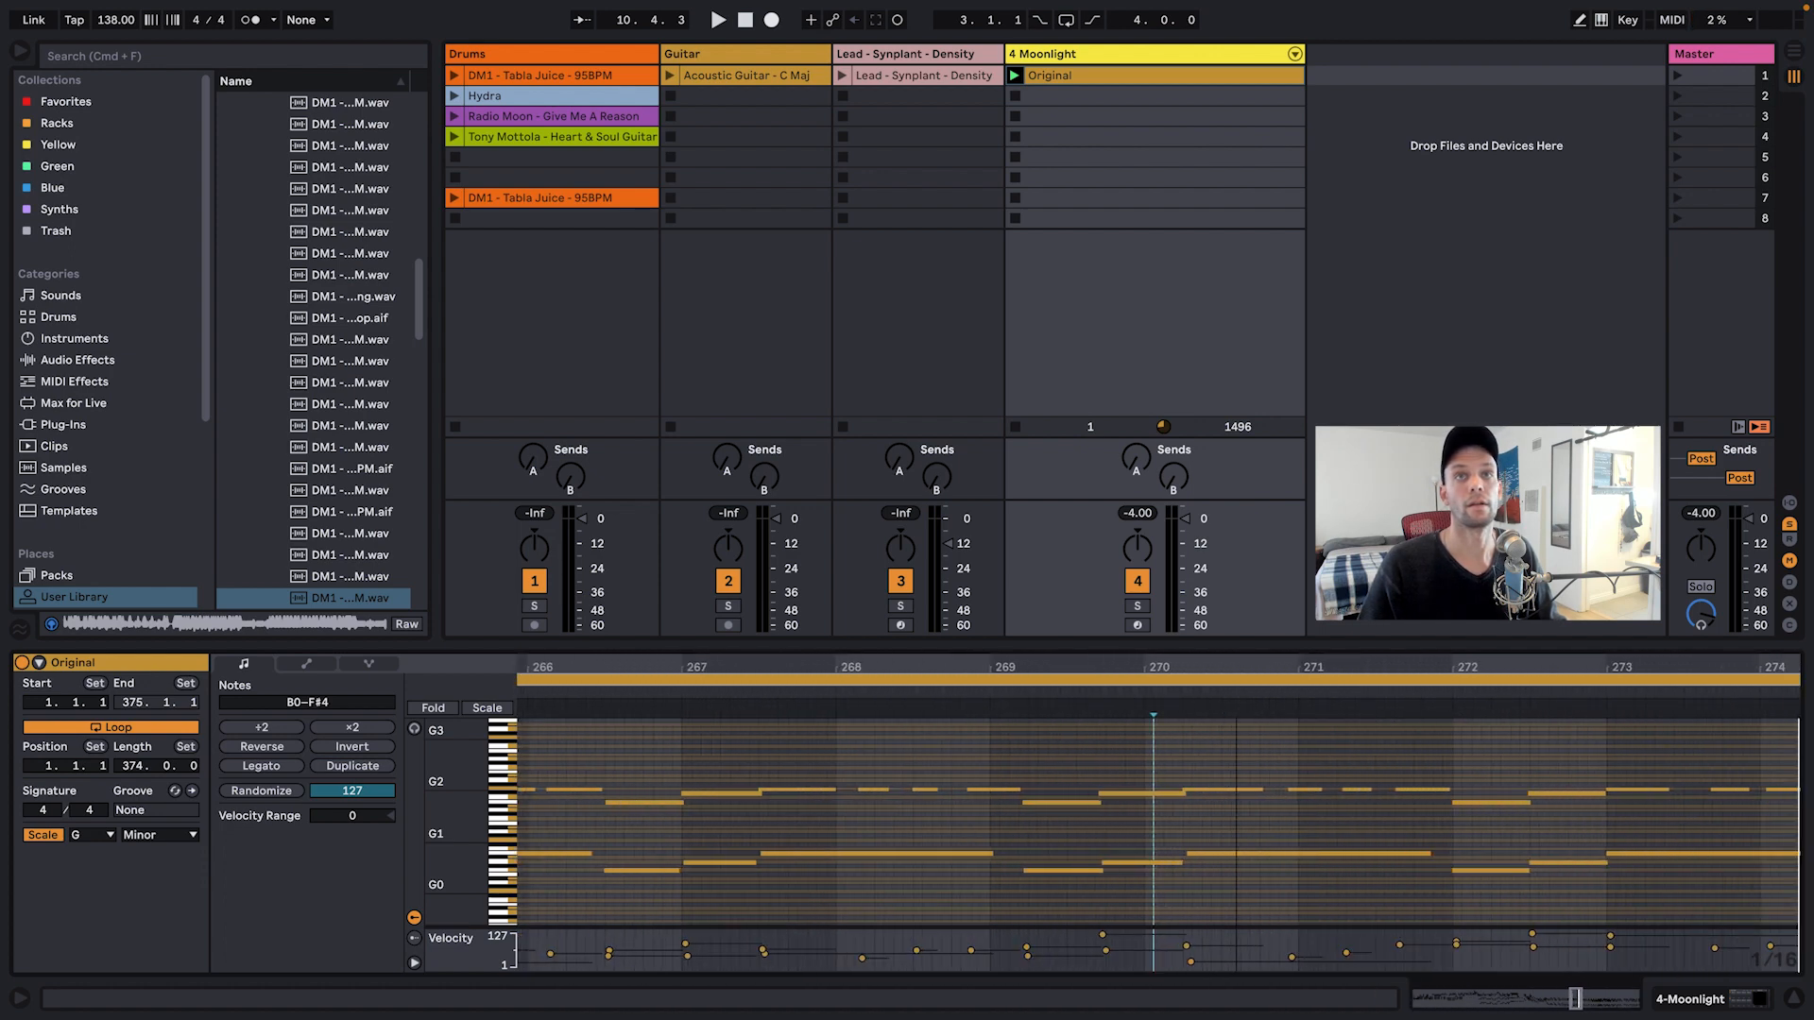
pyautogui.click(1021, 752)
pyautogui.rightClick(1020, 751)
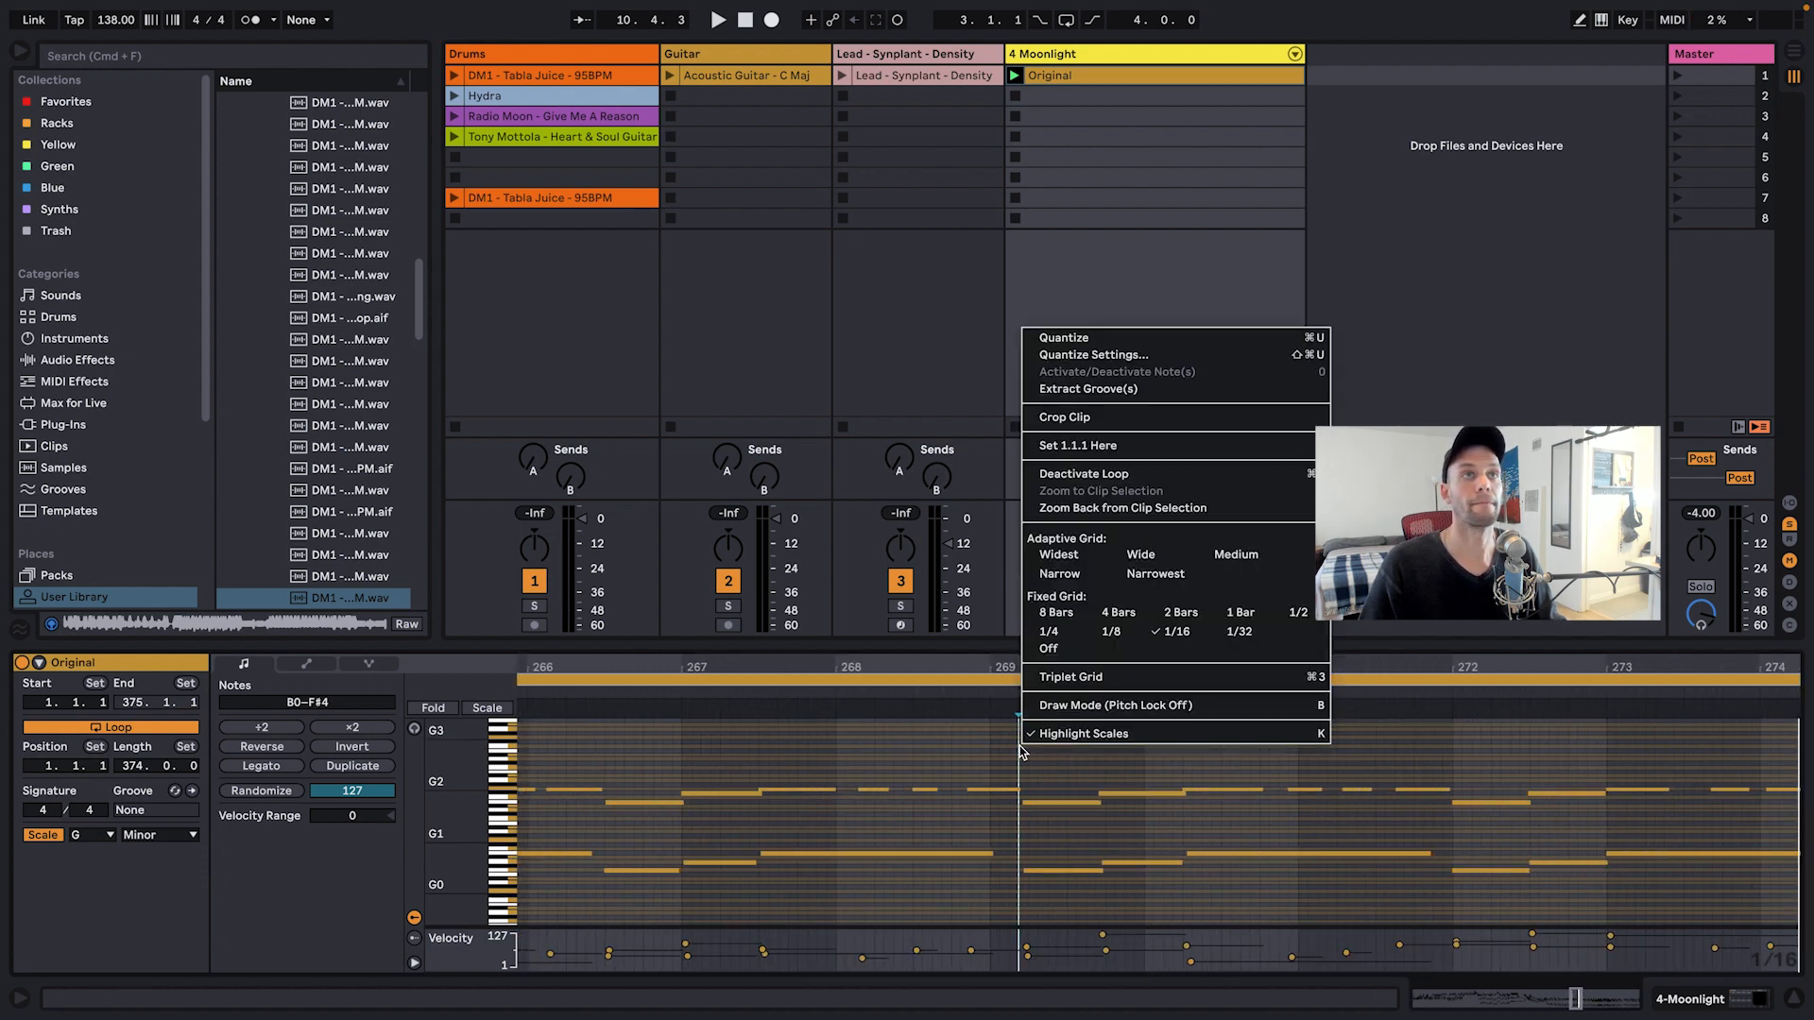
pyautogui.click(1068, 445)
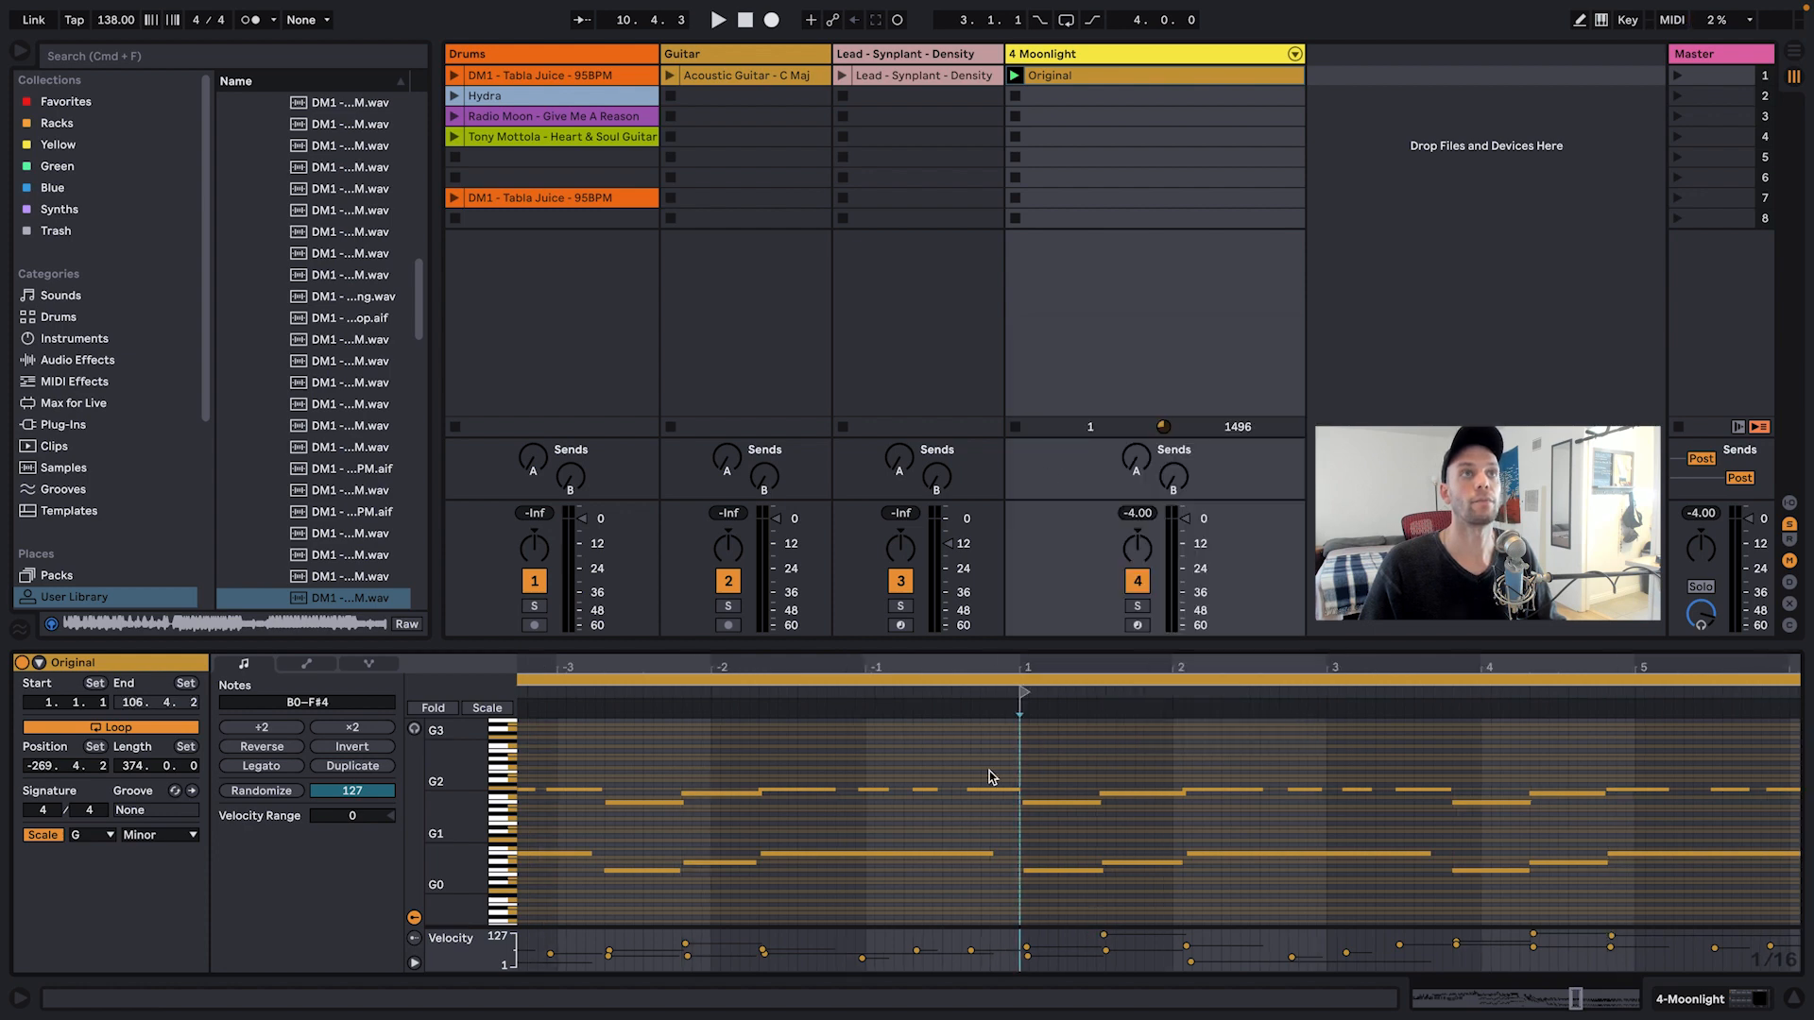
pyautogui.press('space')
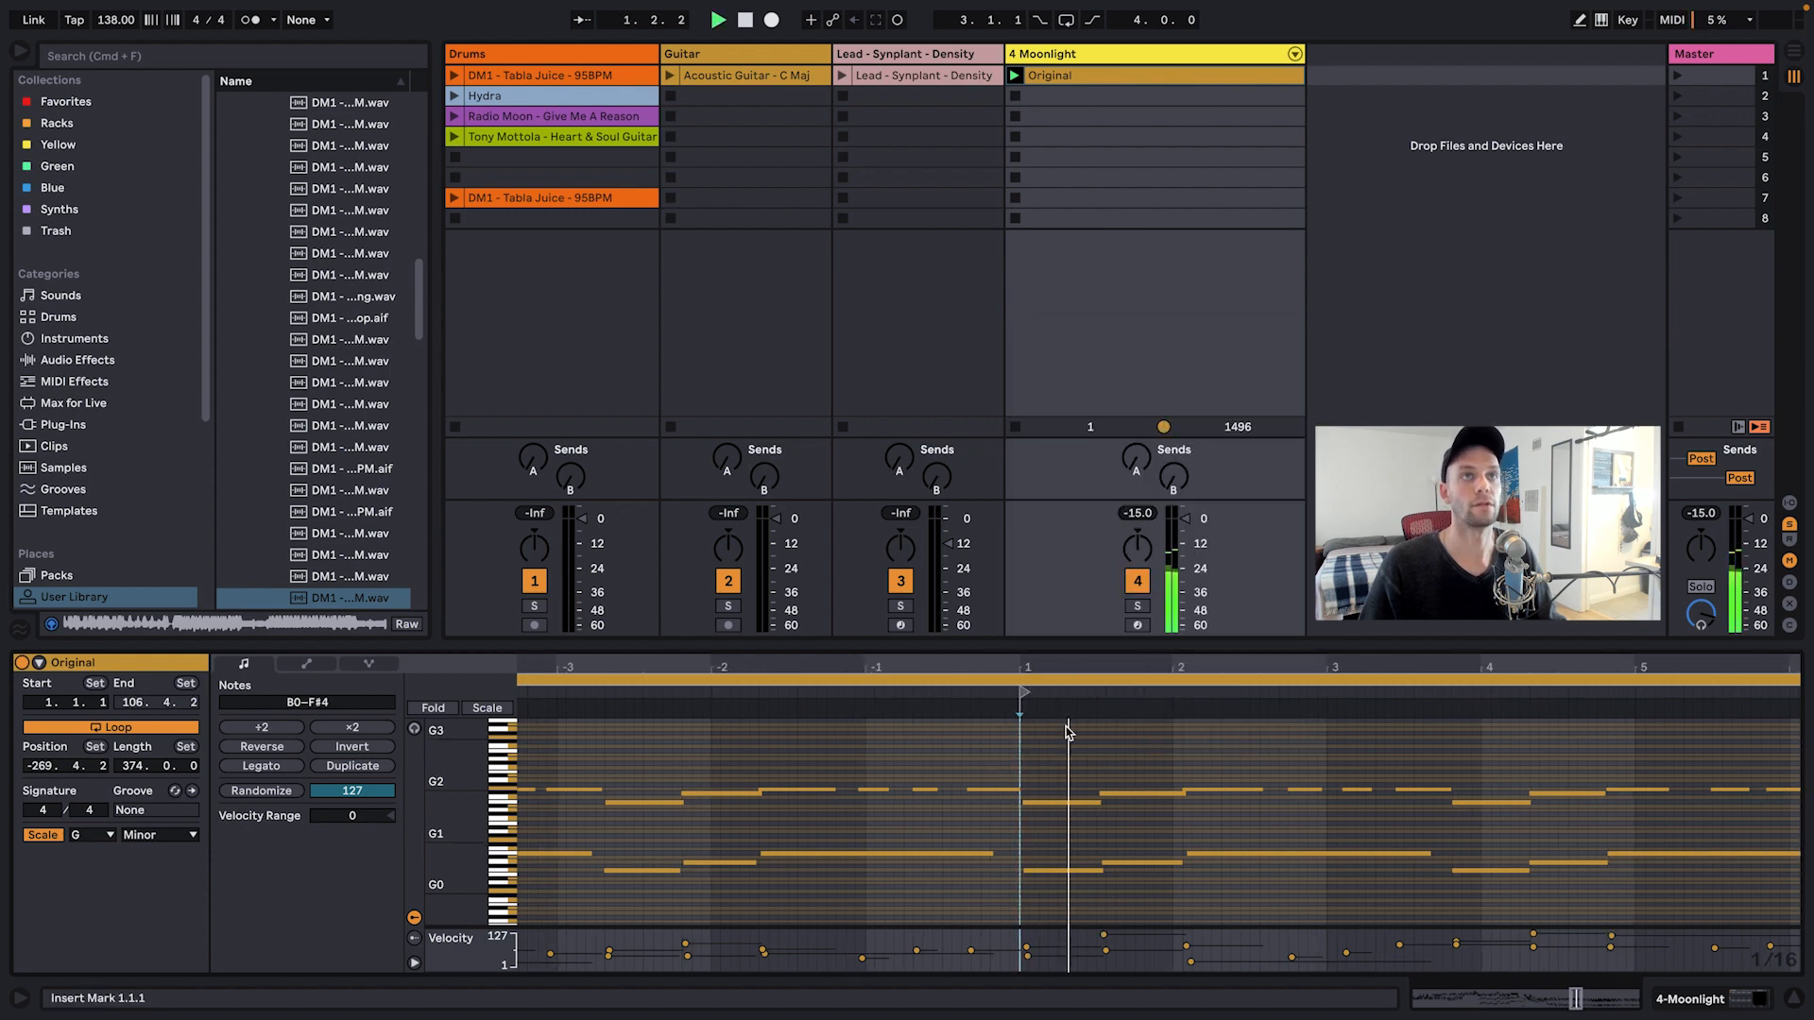
# Step: Select the notes of the phrases starting at 1.1.1 and compress them in time to end at 5.1.1
pyautogui.moveTo(1074, 668); pyautogui.dragTo(670, 648)
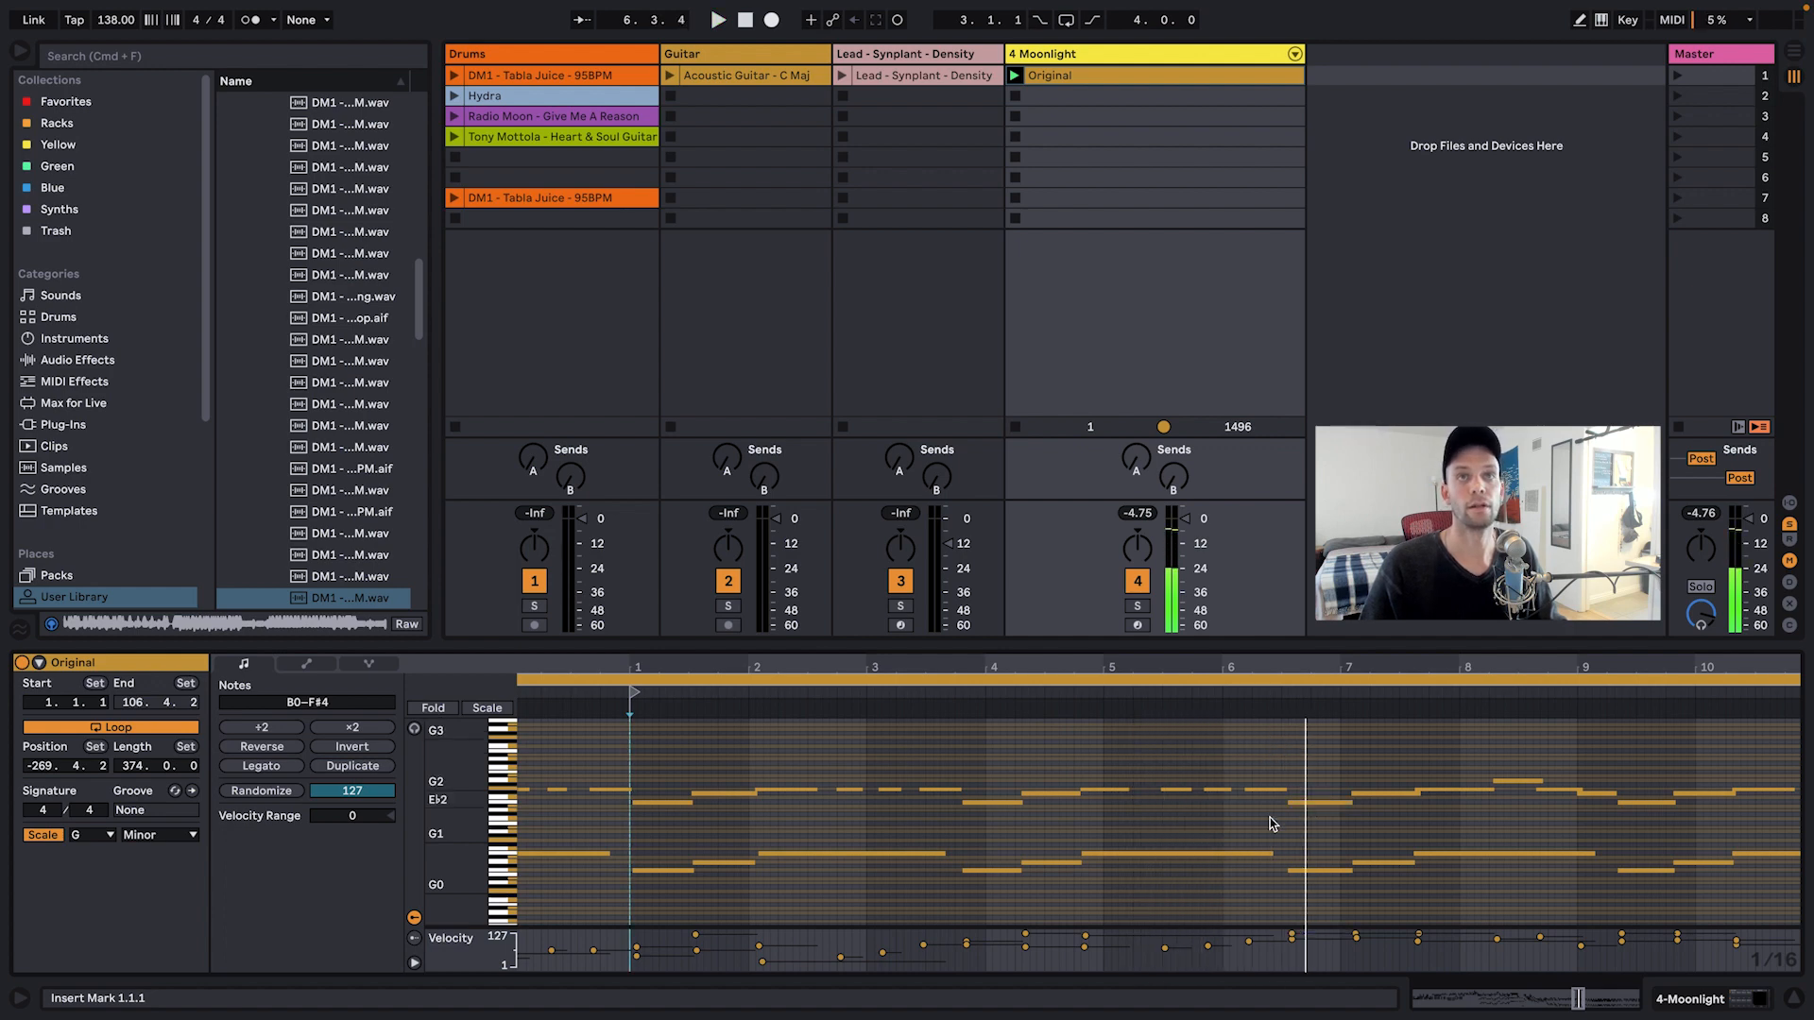
pyautogui.moveTo(632, 707)
pyautogui.mouseDown()
pyautogui.moveTo(1270, 707)
pyautogui.moveTo(1120, 708)
pyautogui.moveTo(1039, 735)
pyautogui.moveTo(1067, 743)
pyautogui.moveTo(945, 870)
pyautogui.moveTo(636, 862)
pyautogui.moveTo(636, 908)
pyautogui.mouseUp()
pyautogui.press('space')
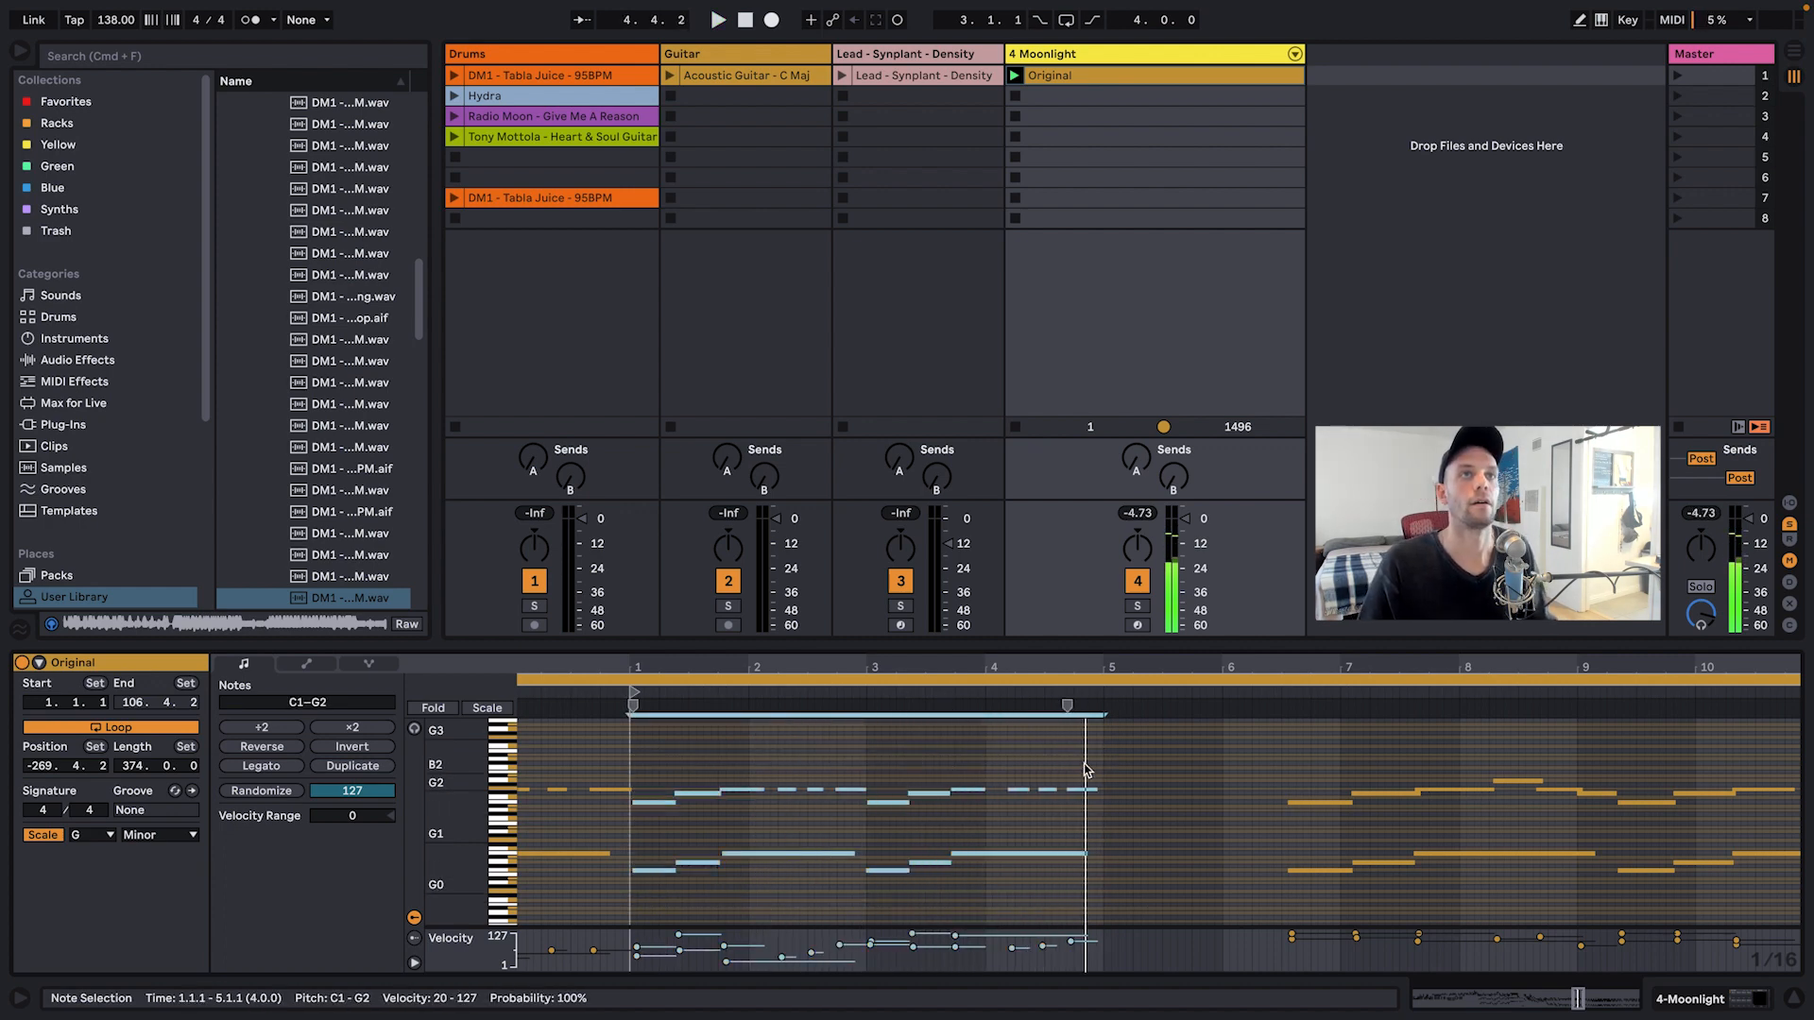
# Step: Loop the selected notes from bar 1 to just before bar 5 and play the loop
pyautogui.moveTo(1102, 753); pyautogui.dragTo(639, 862)
pyautogui.rightClick(787, 754)
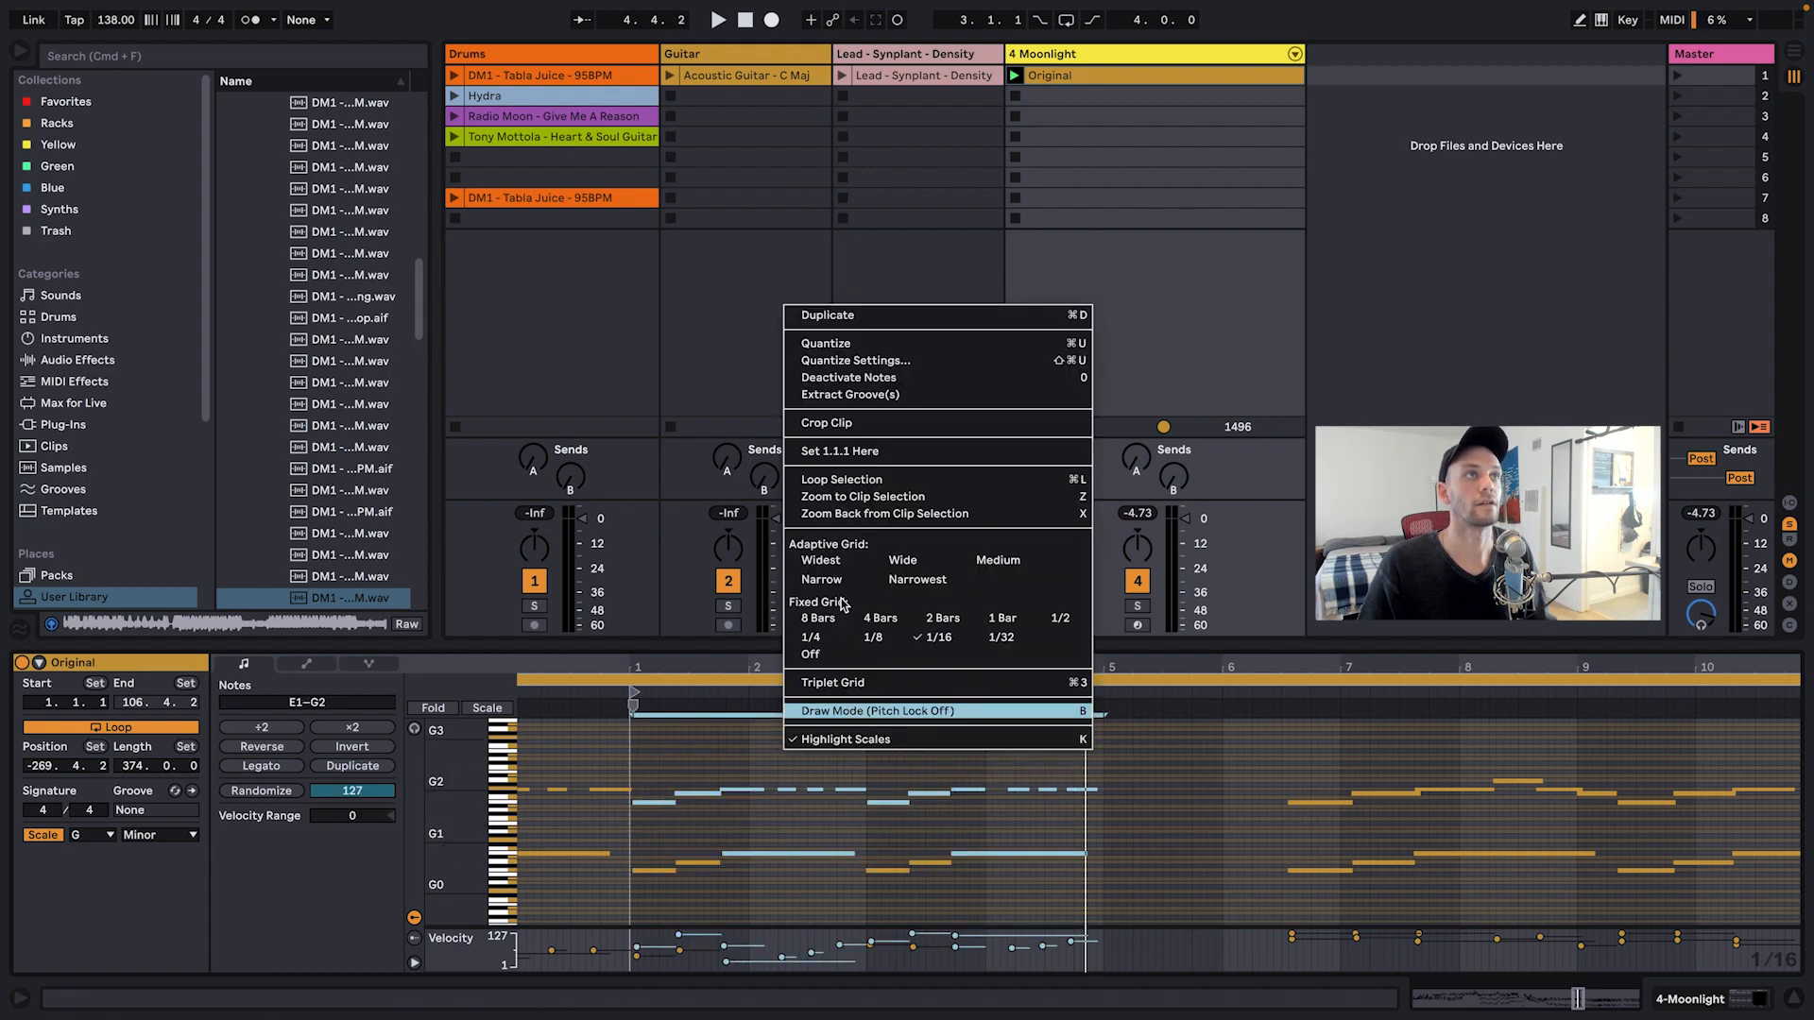
pyautogui.click(836, 480)
pyautogui.press('space')
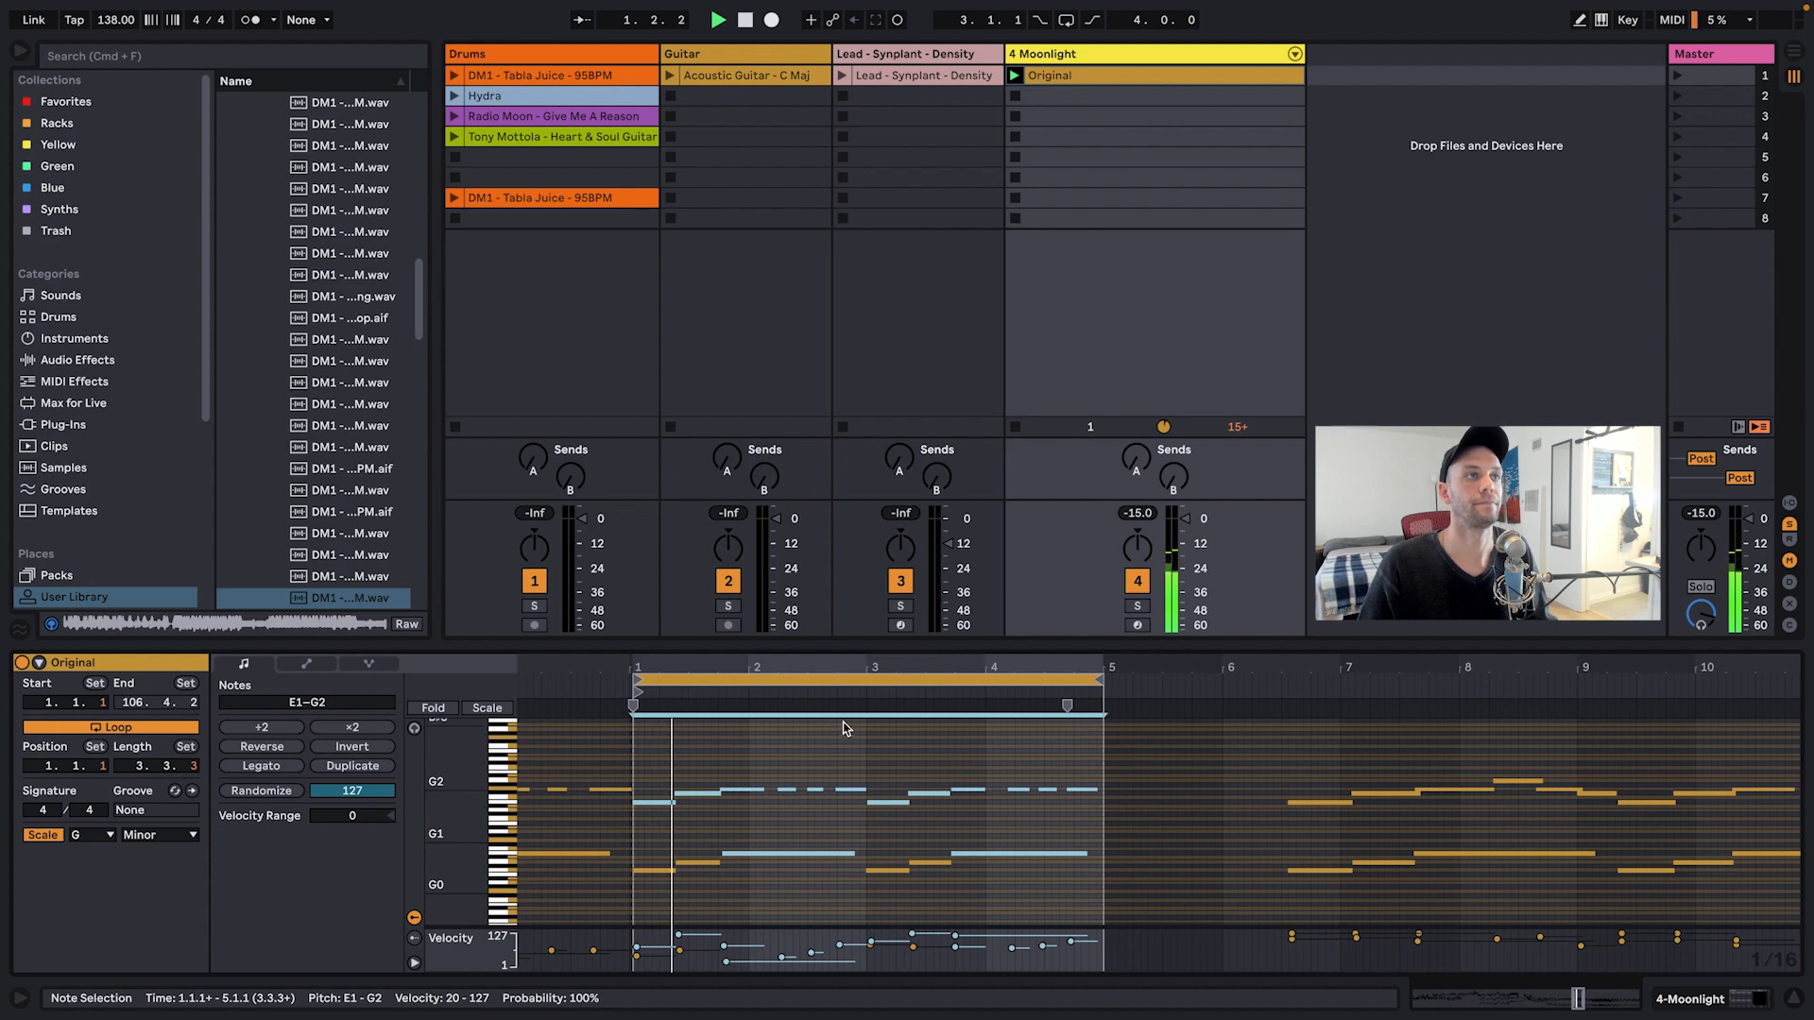
pyautogui.click(844, 737)
pyautogui.press('space')
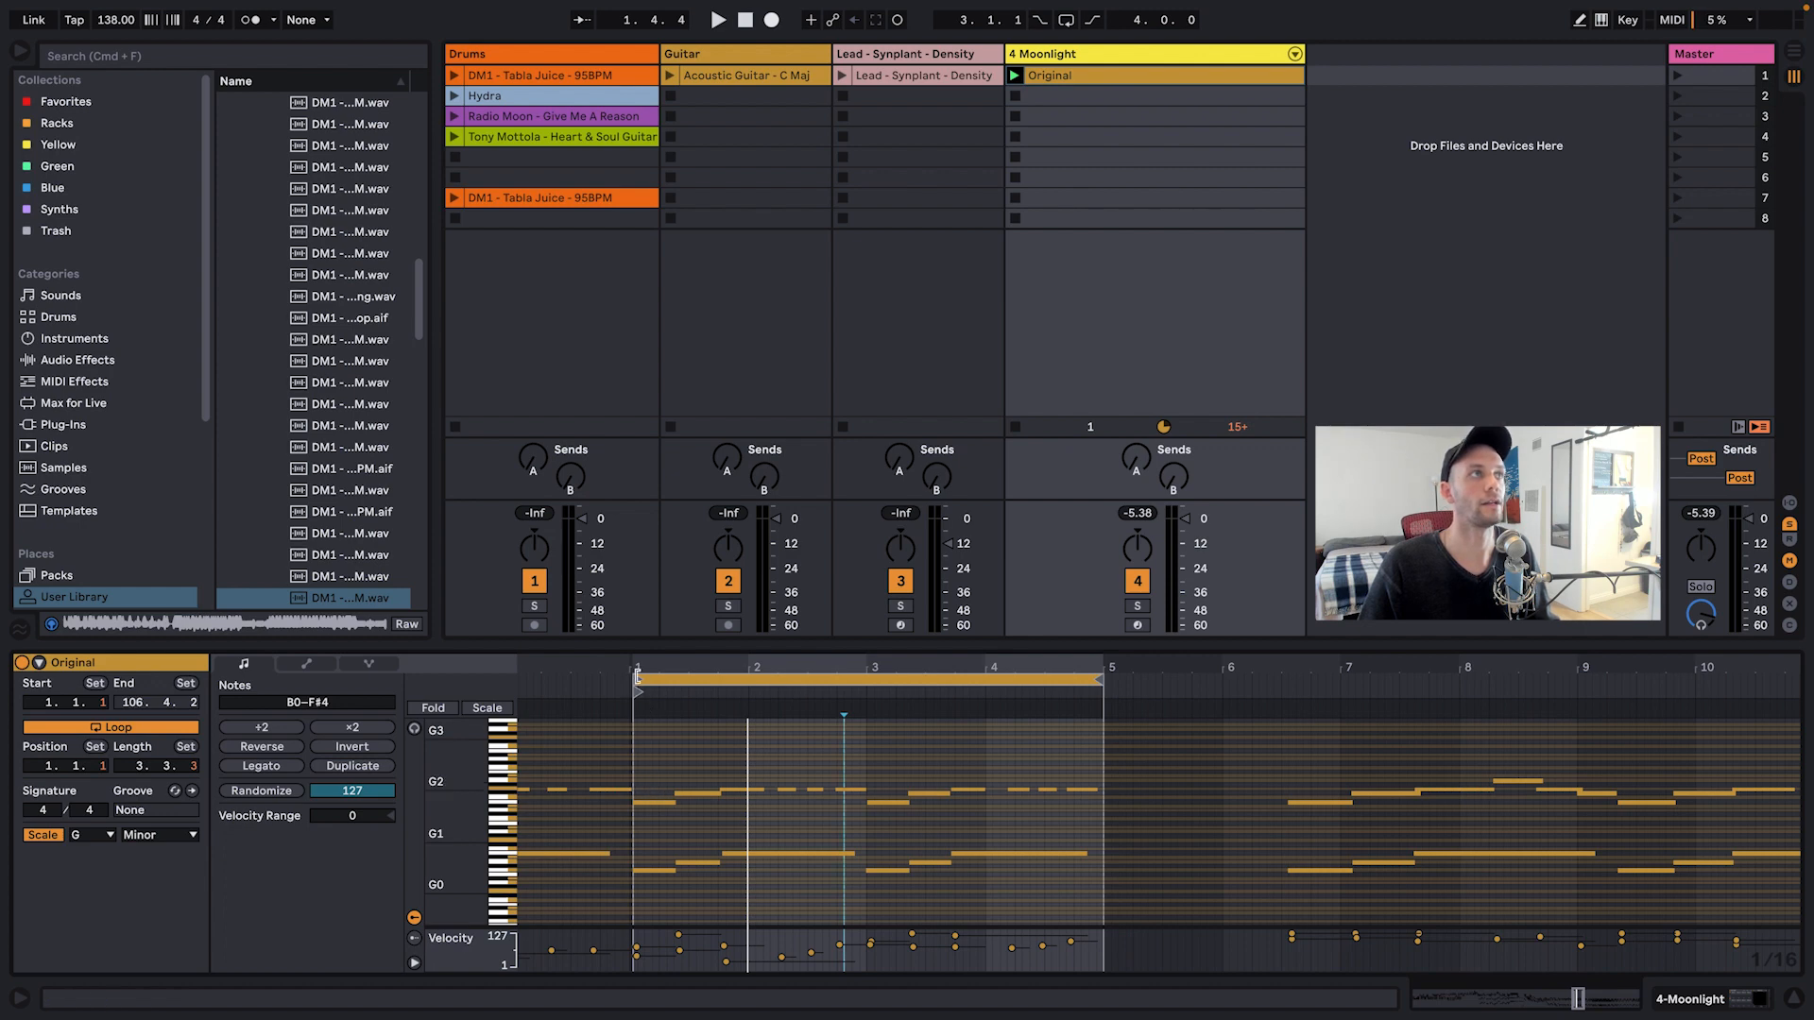
# Step: Reset 1.1.1 to the exact start of the first note and stretch the looped notes slightly to end around bar 5
pyautogui.moveTo(631, 661); pyautogui.dragTo(704, 760)
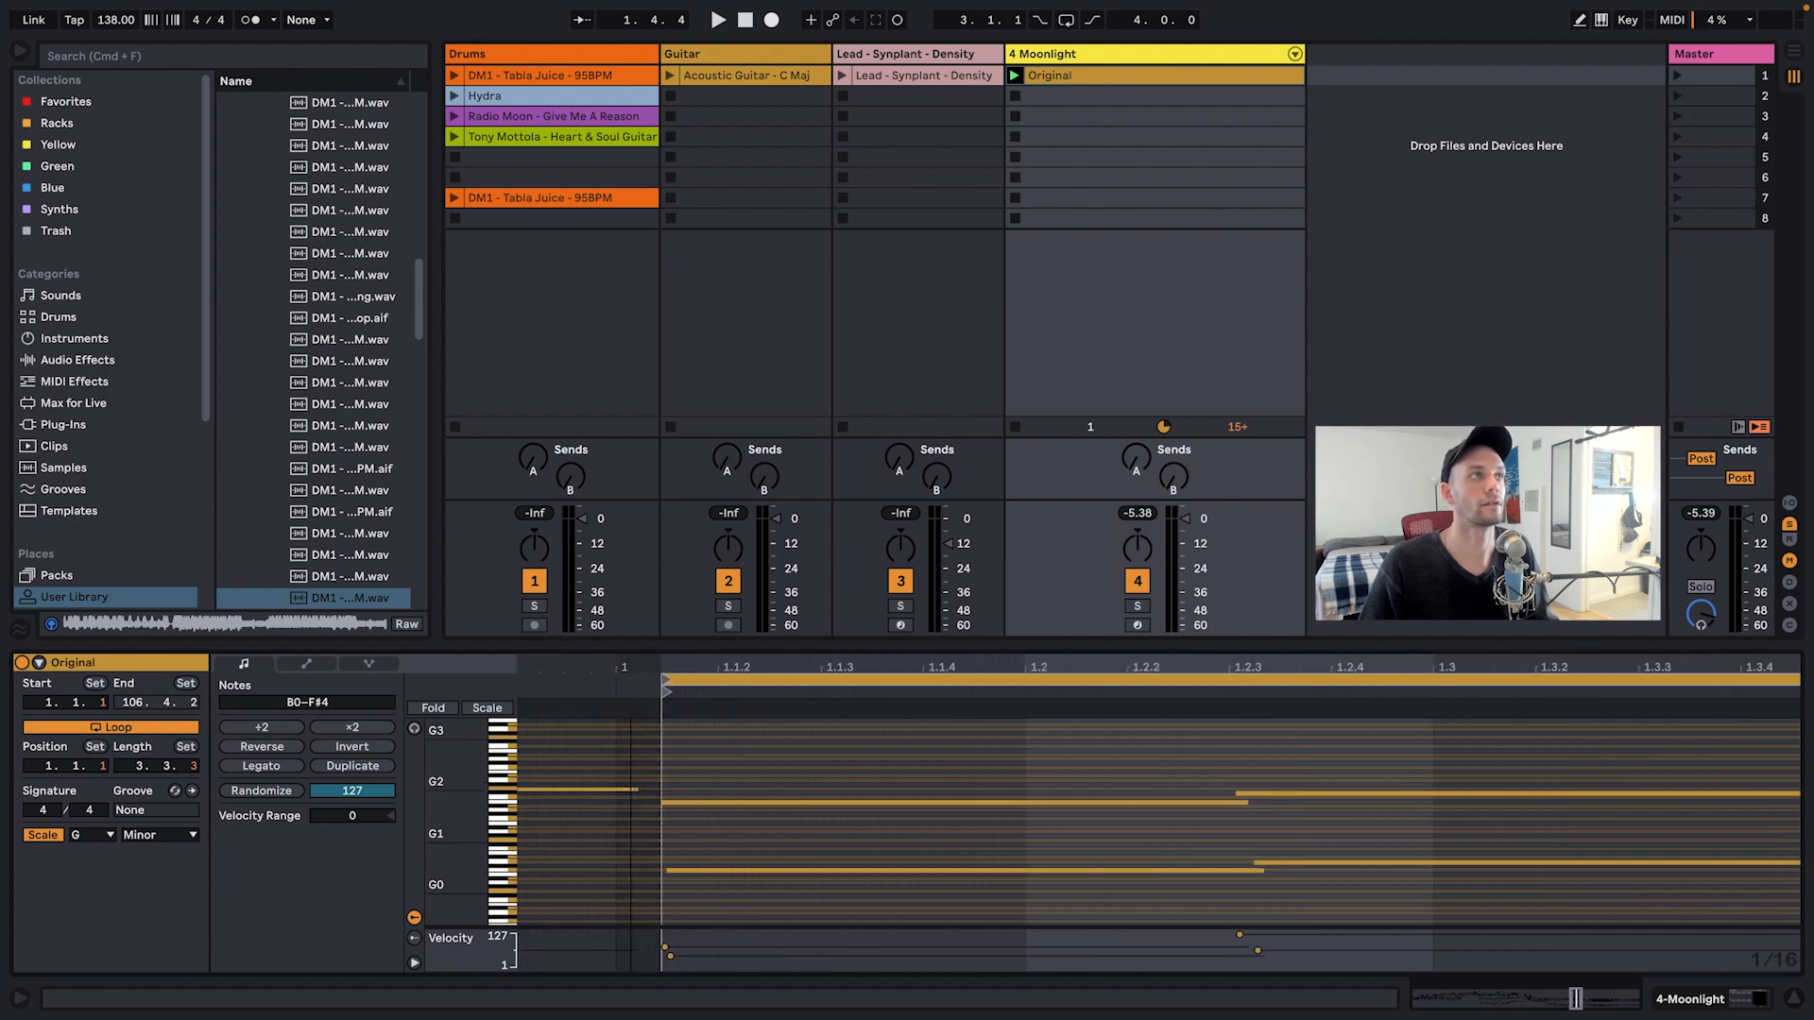
pyautogui.doubleClick(696, 669)
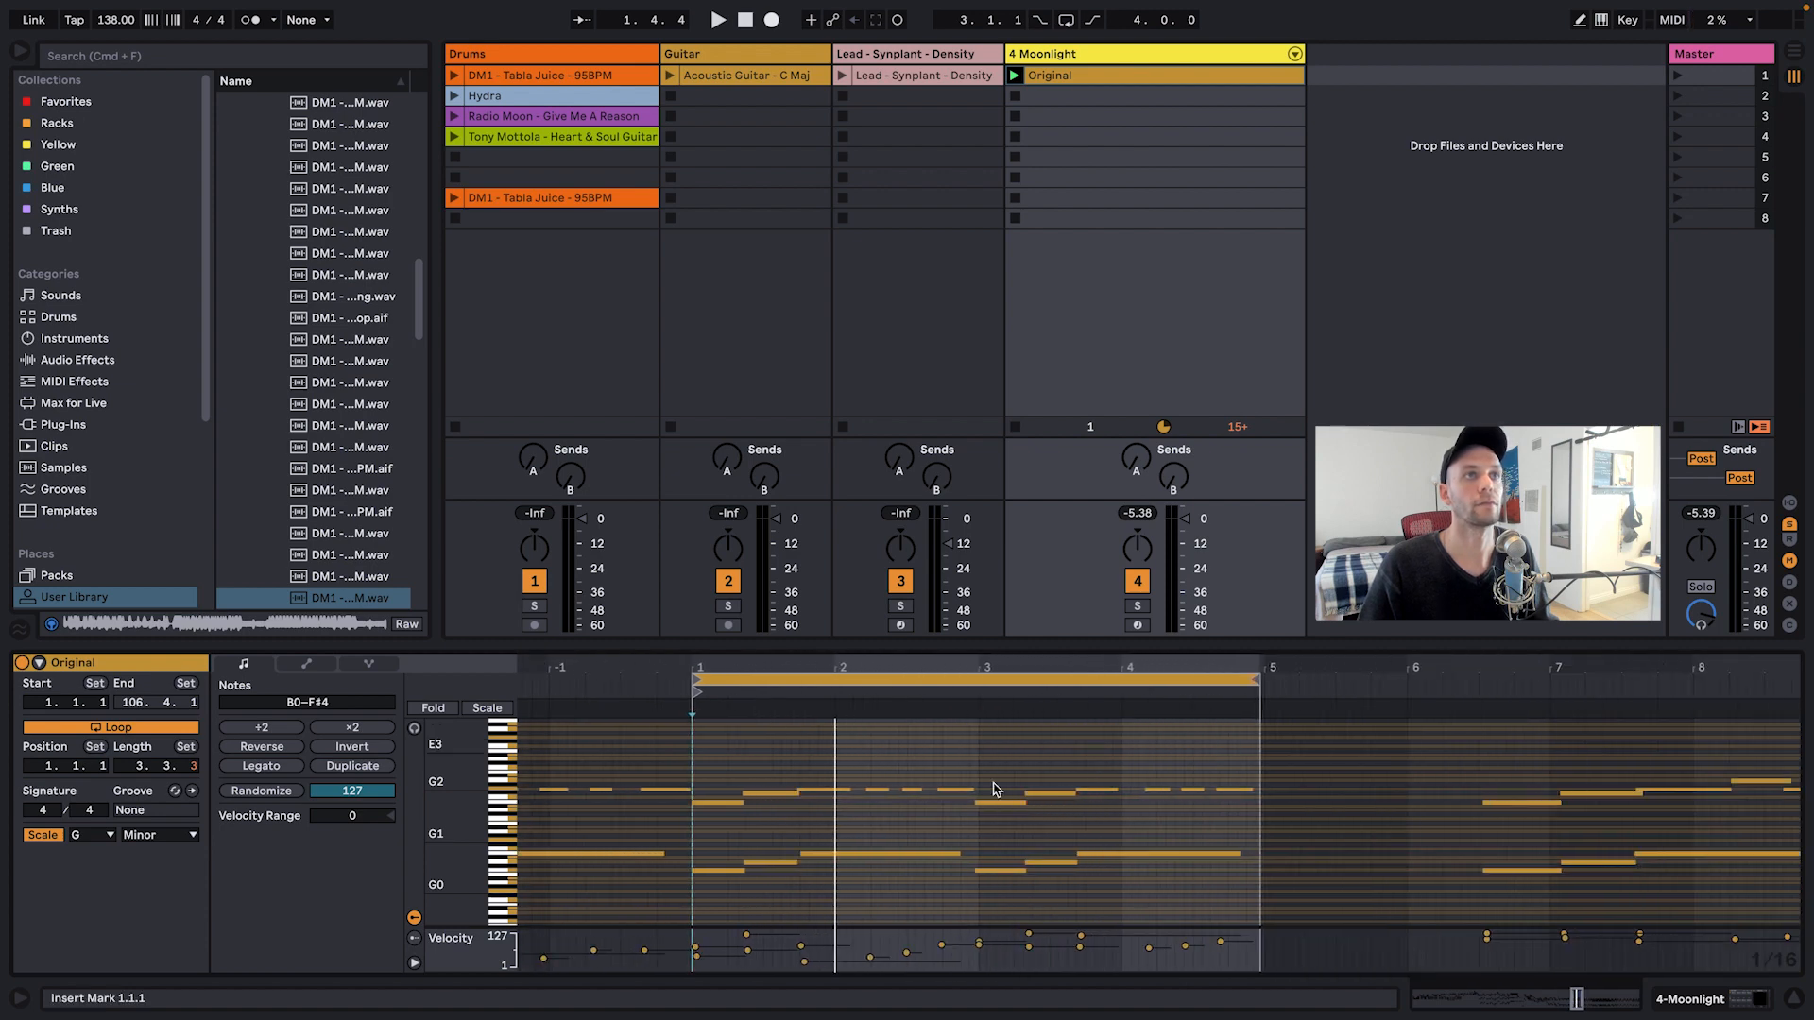
pyautogui.moveTo(718, 766); pyautogui.dragTo(1214, 911)
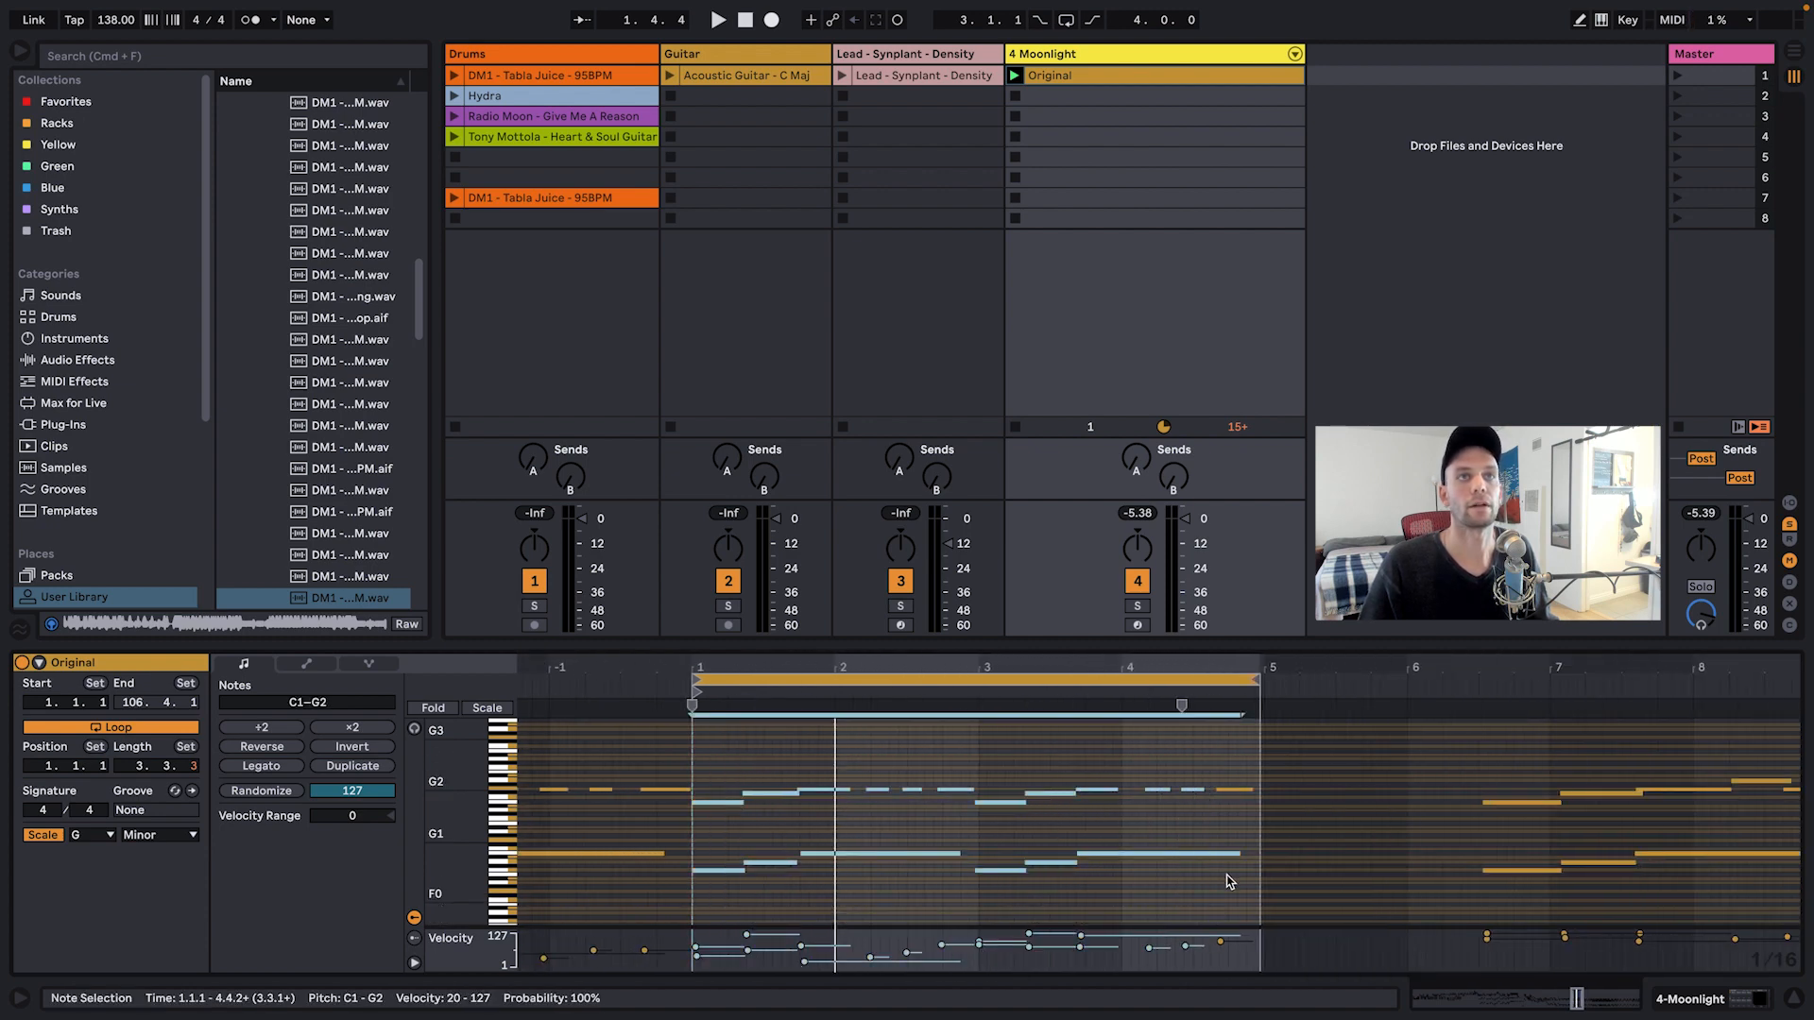
pyautogui.moveTo(1235, 747); pyautogui.dragTo(726, 910)
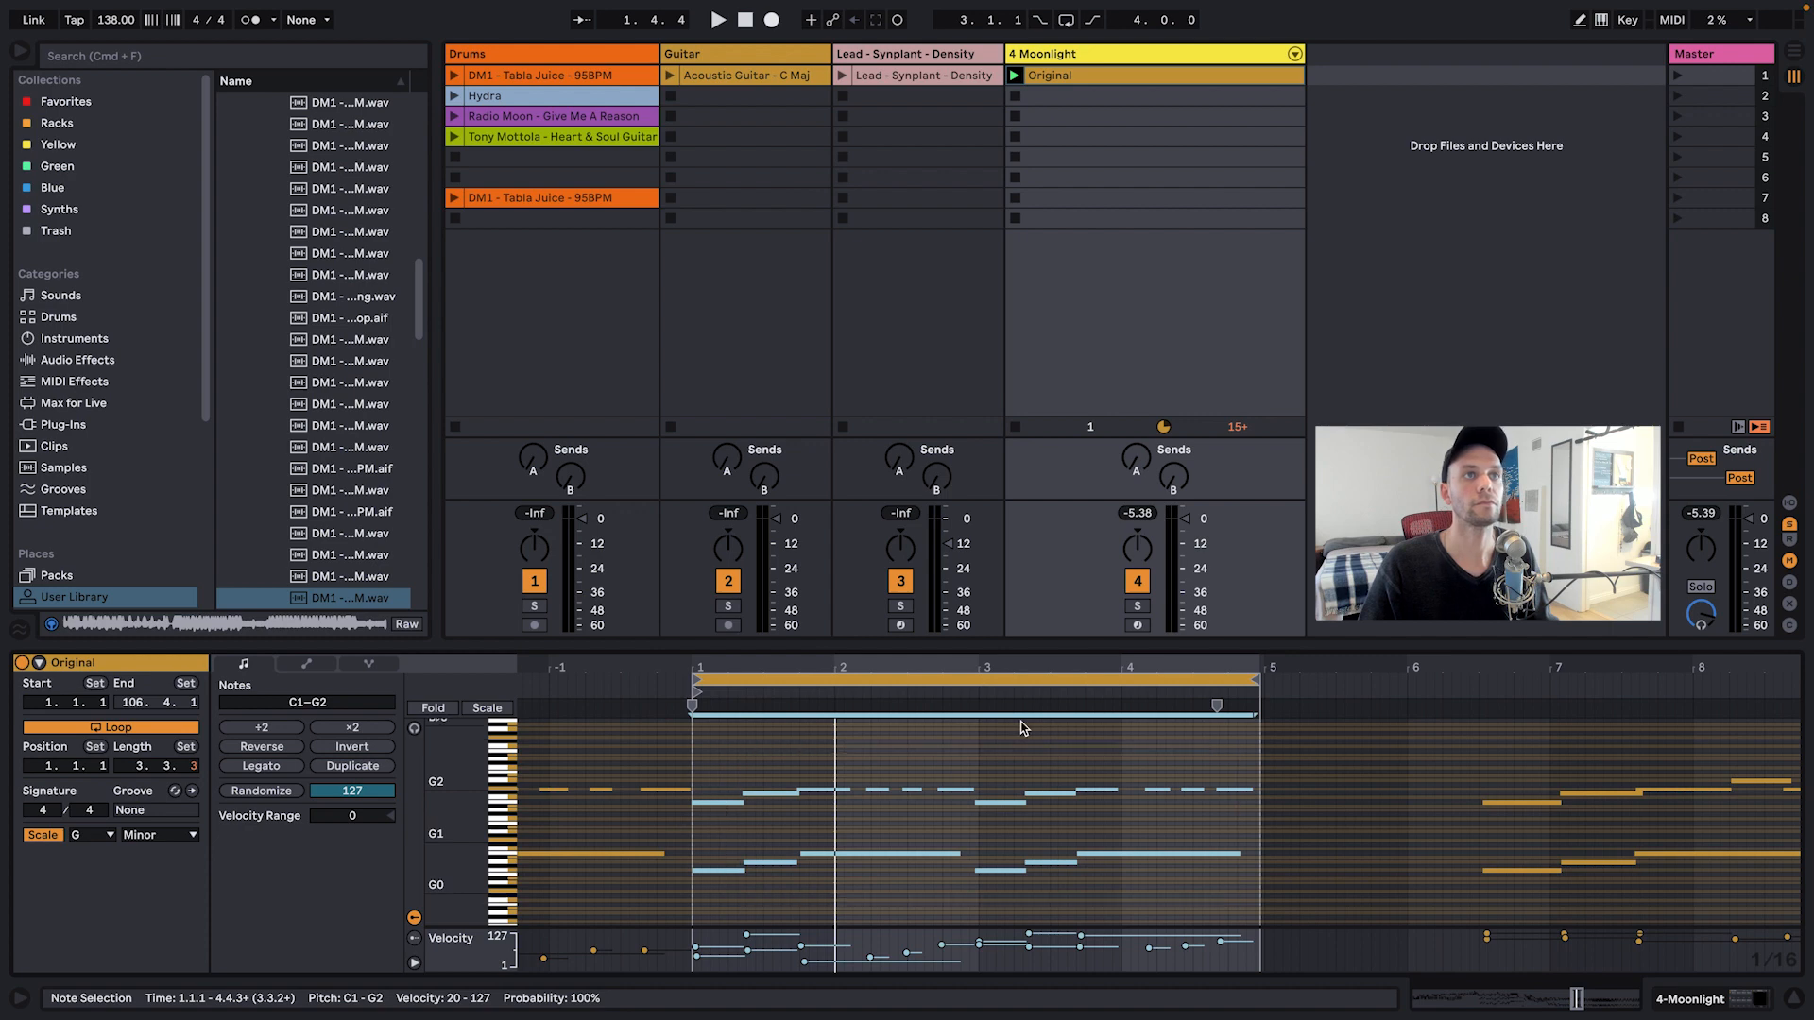
pyautogui.moveTo(1216, 704); pyautogui.dragTo(1226, 705)
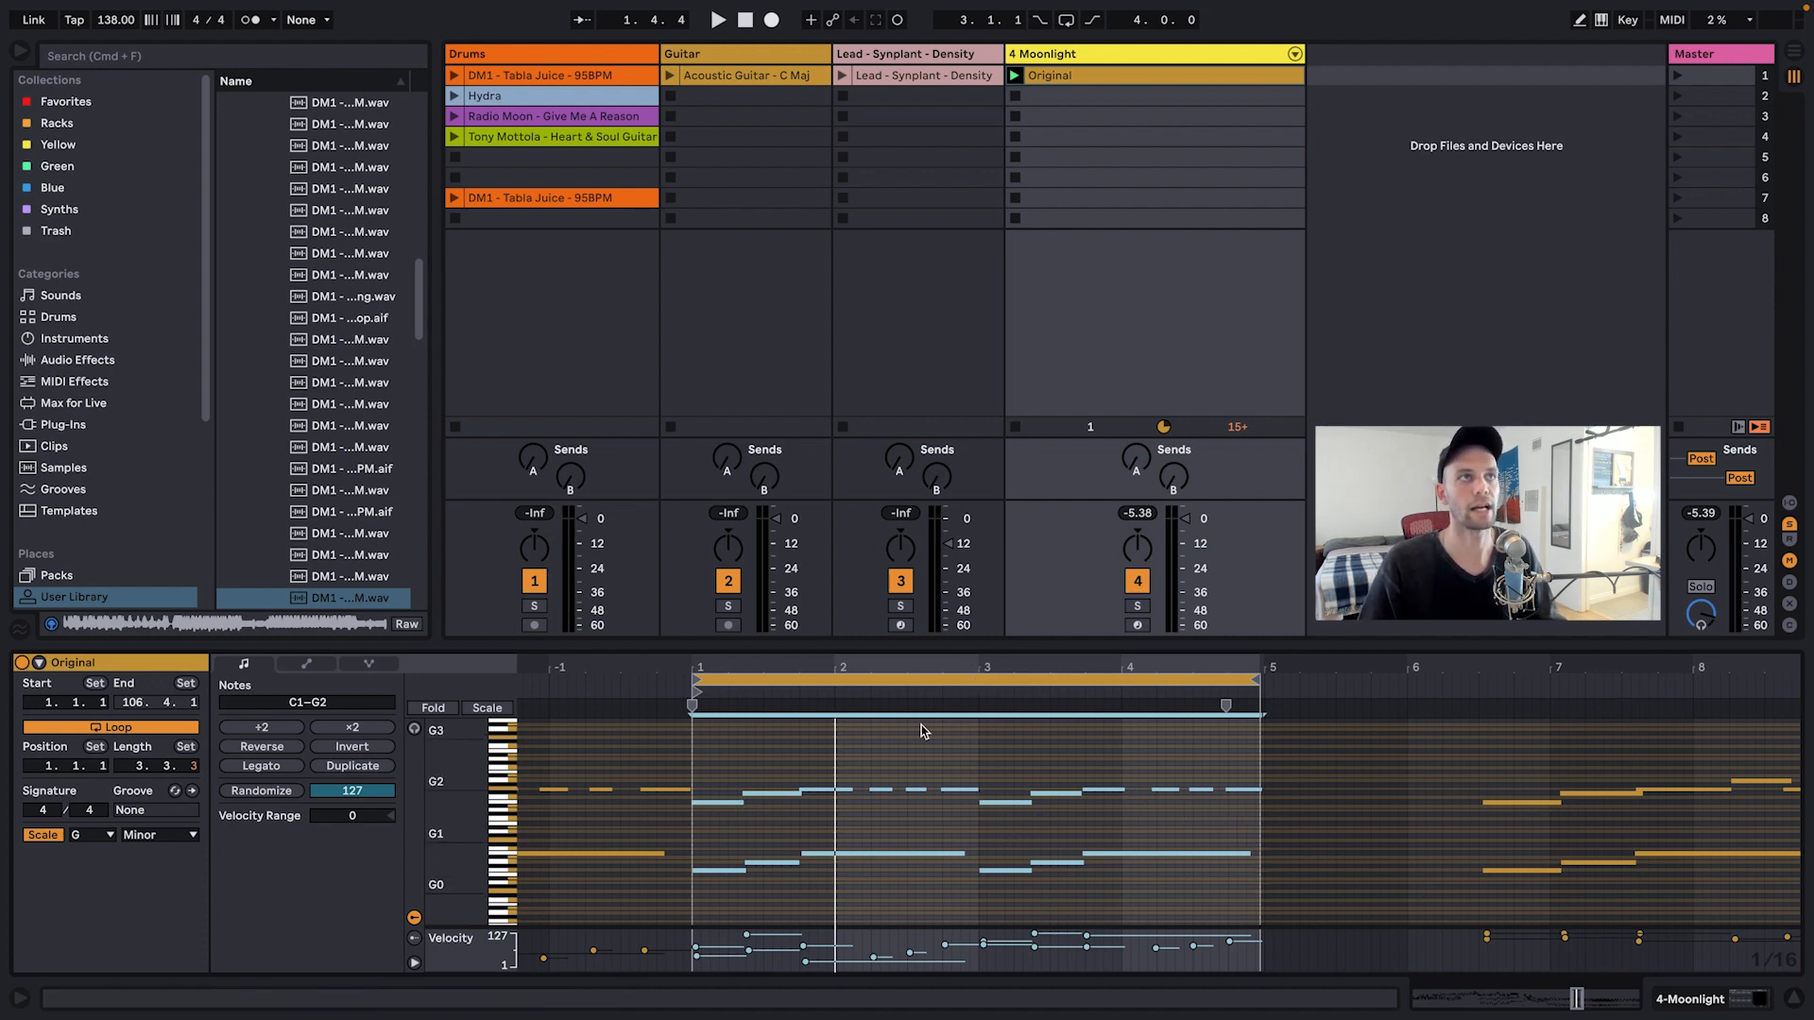
# Step: Play the Original clip with the metronome, extend its loop to 4 bars, and turn the metronome off
pyautogui.press('space')
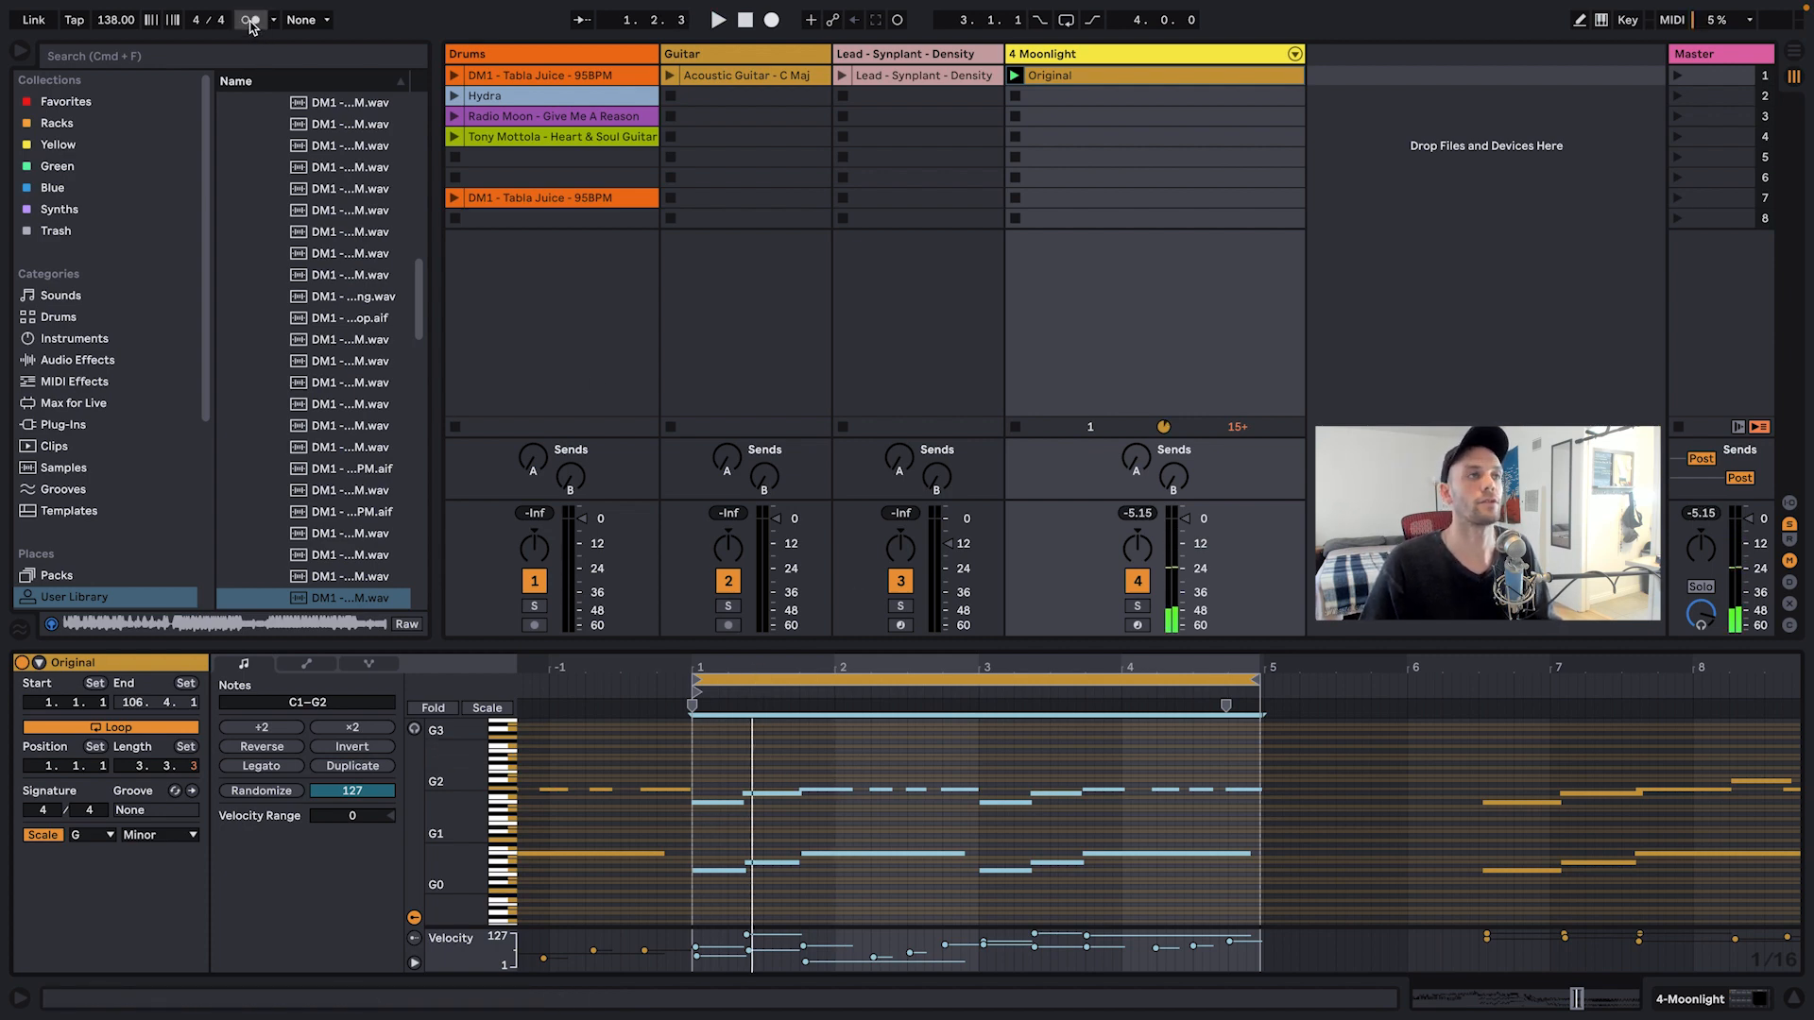
pyautogui.press('space')
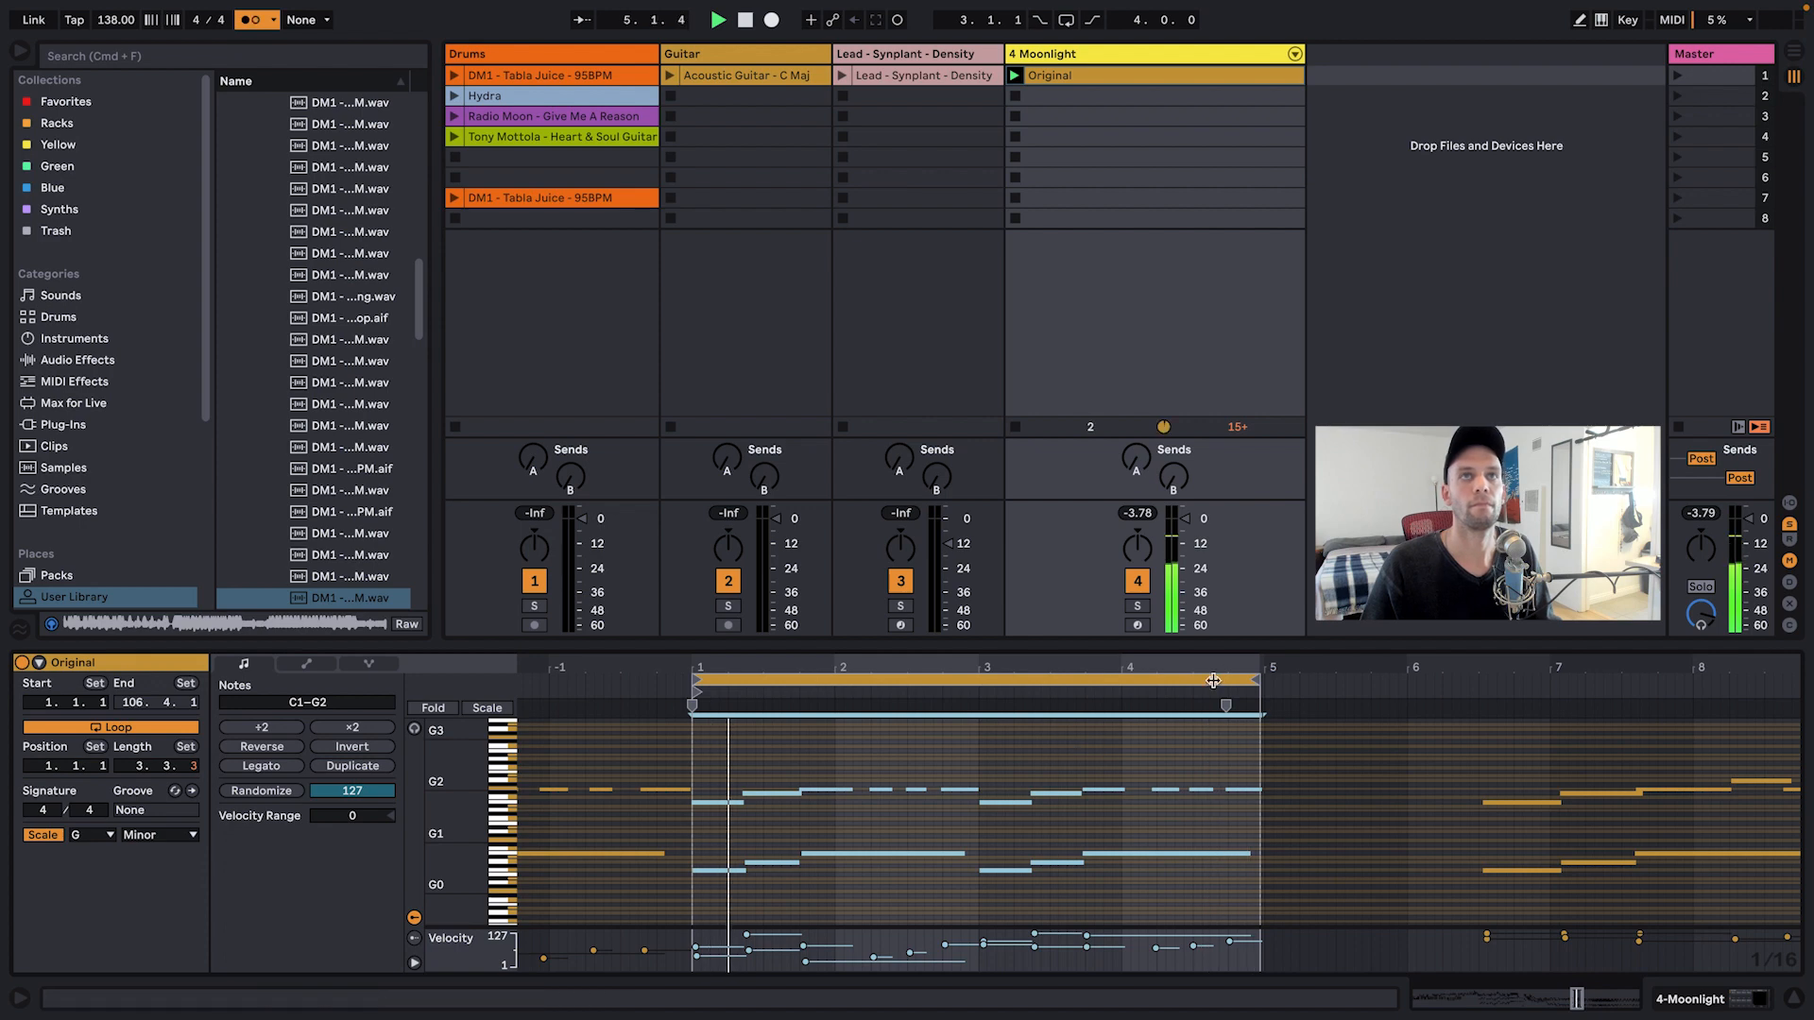
pyautogui.moveTo(1257, 680); pyautogui.dragTo(1262, 681)
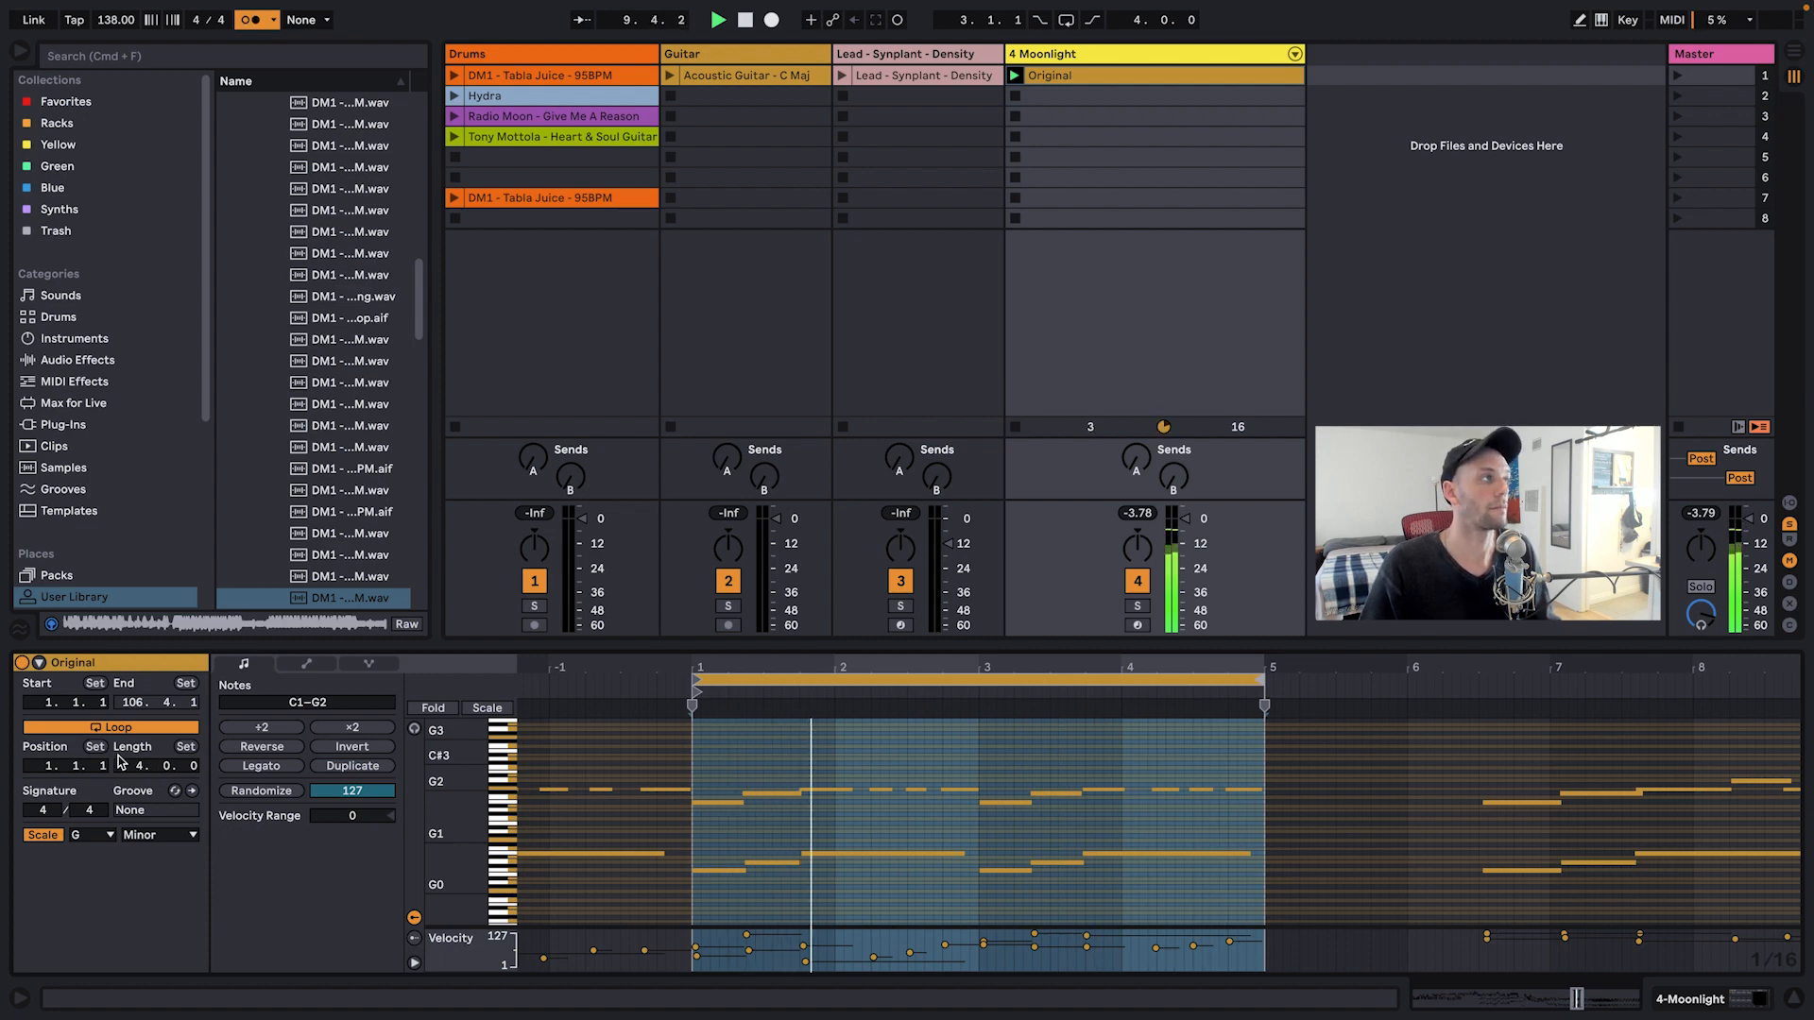
pyautogui.click(1003, 749)
pyautogui.click(1023, 749)
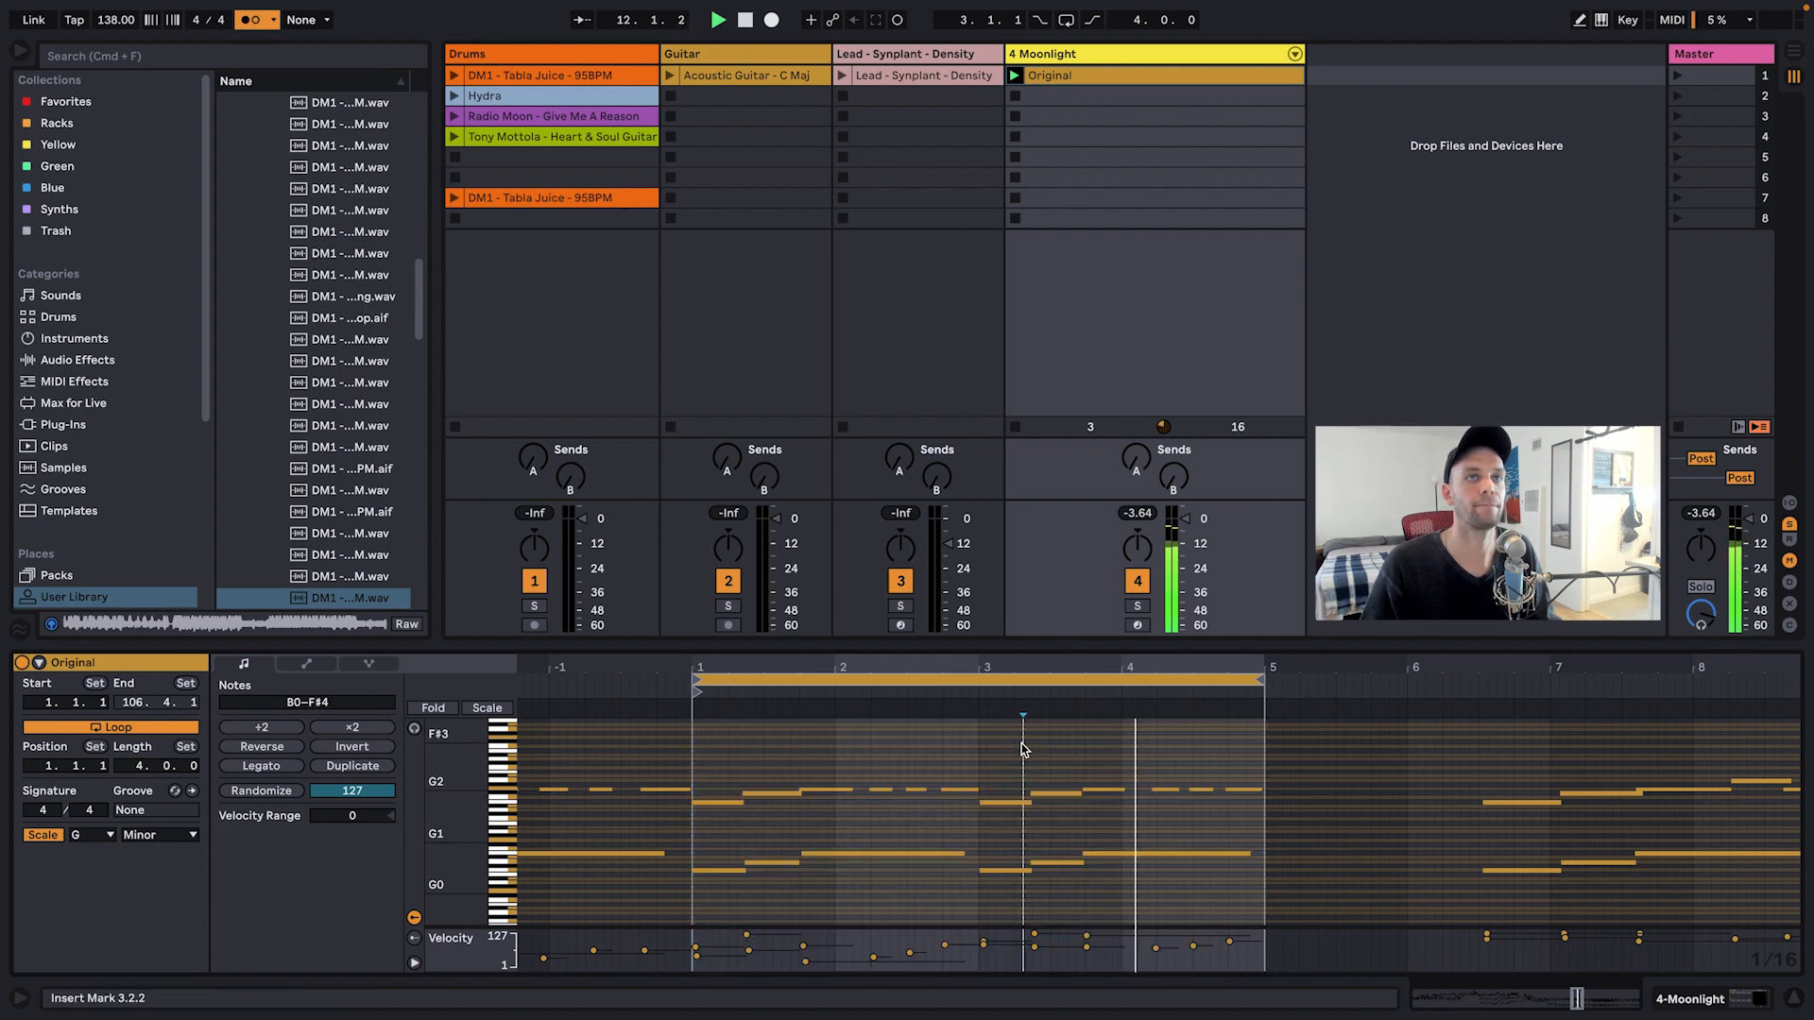
pyautogui.click(249, 19)
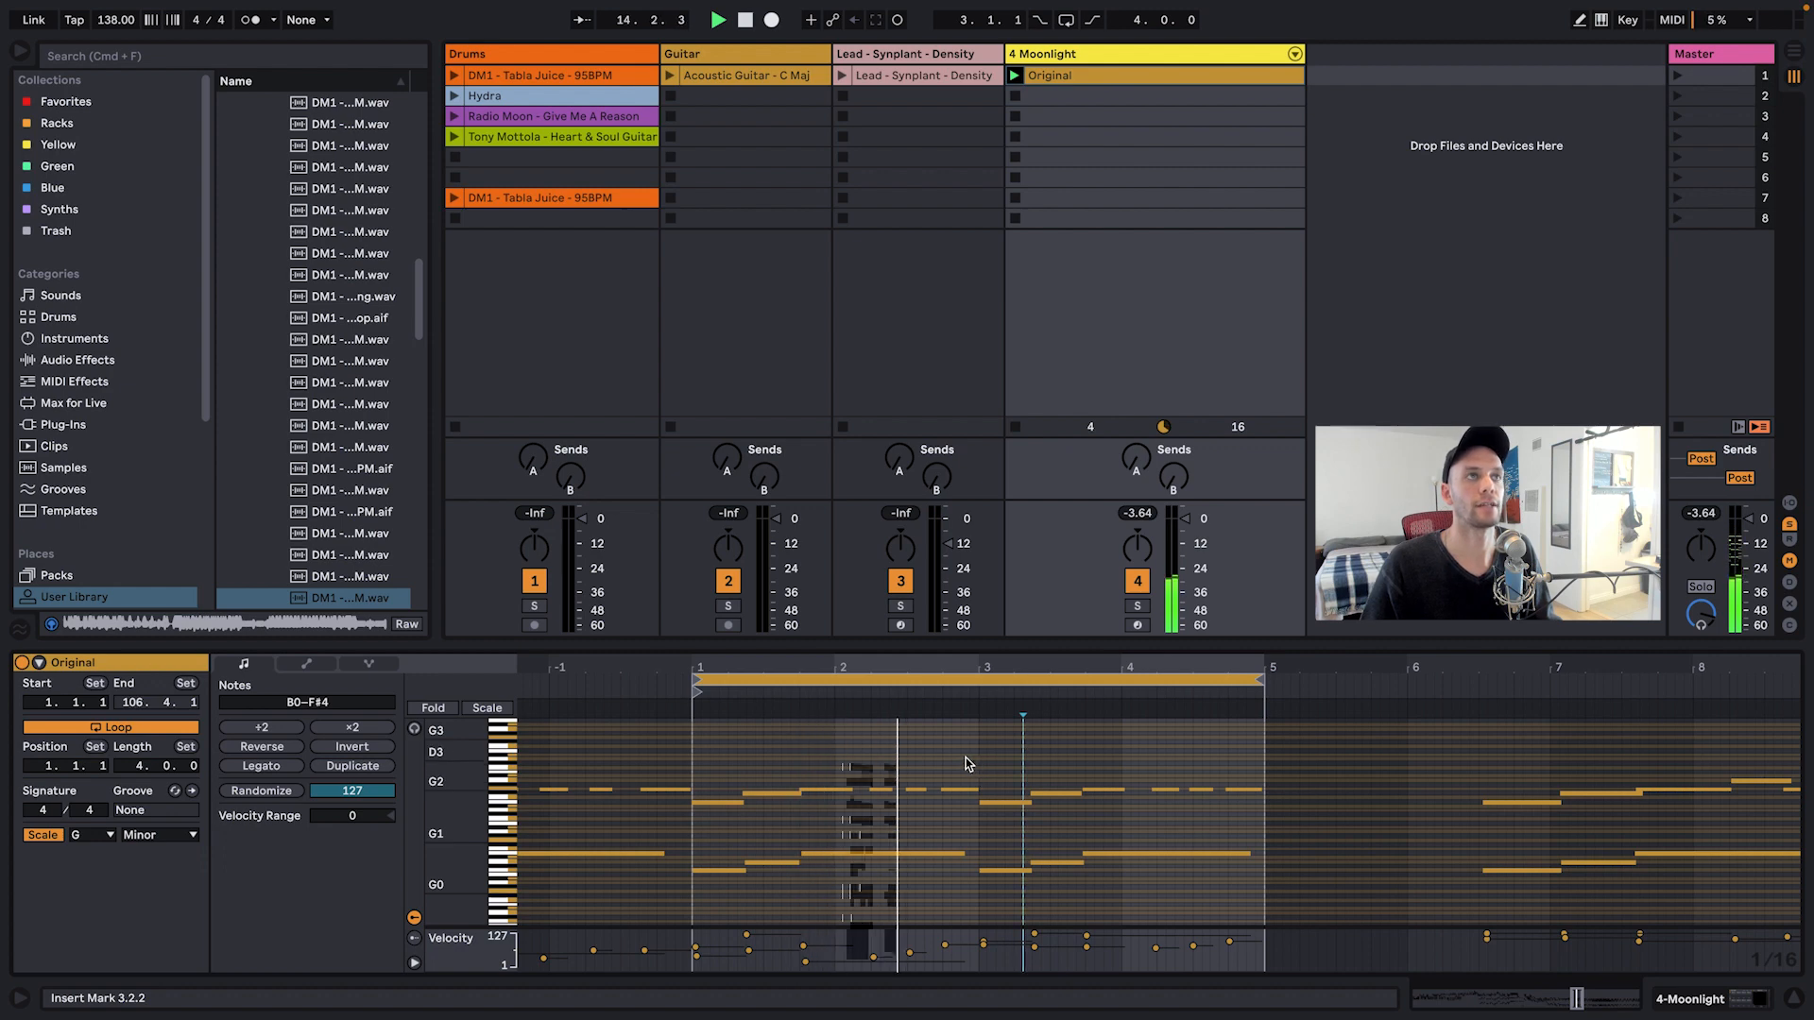
# Step: Crop the Original clip to its 4-bar loop
pyautogui.click(910, 680)
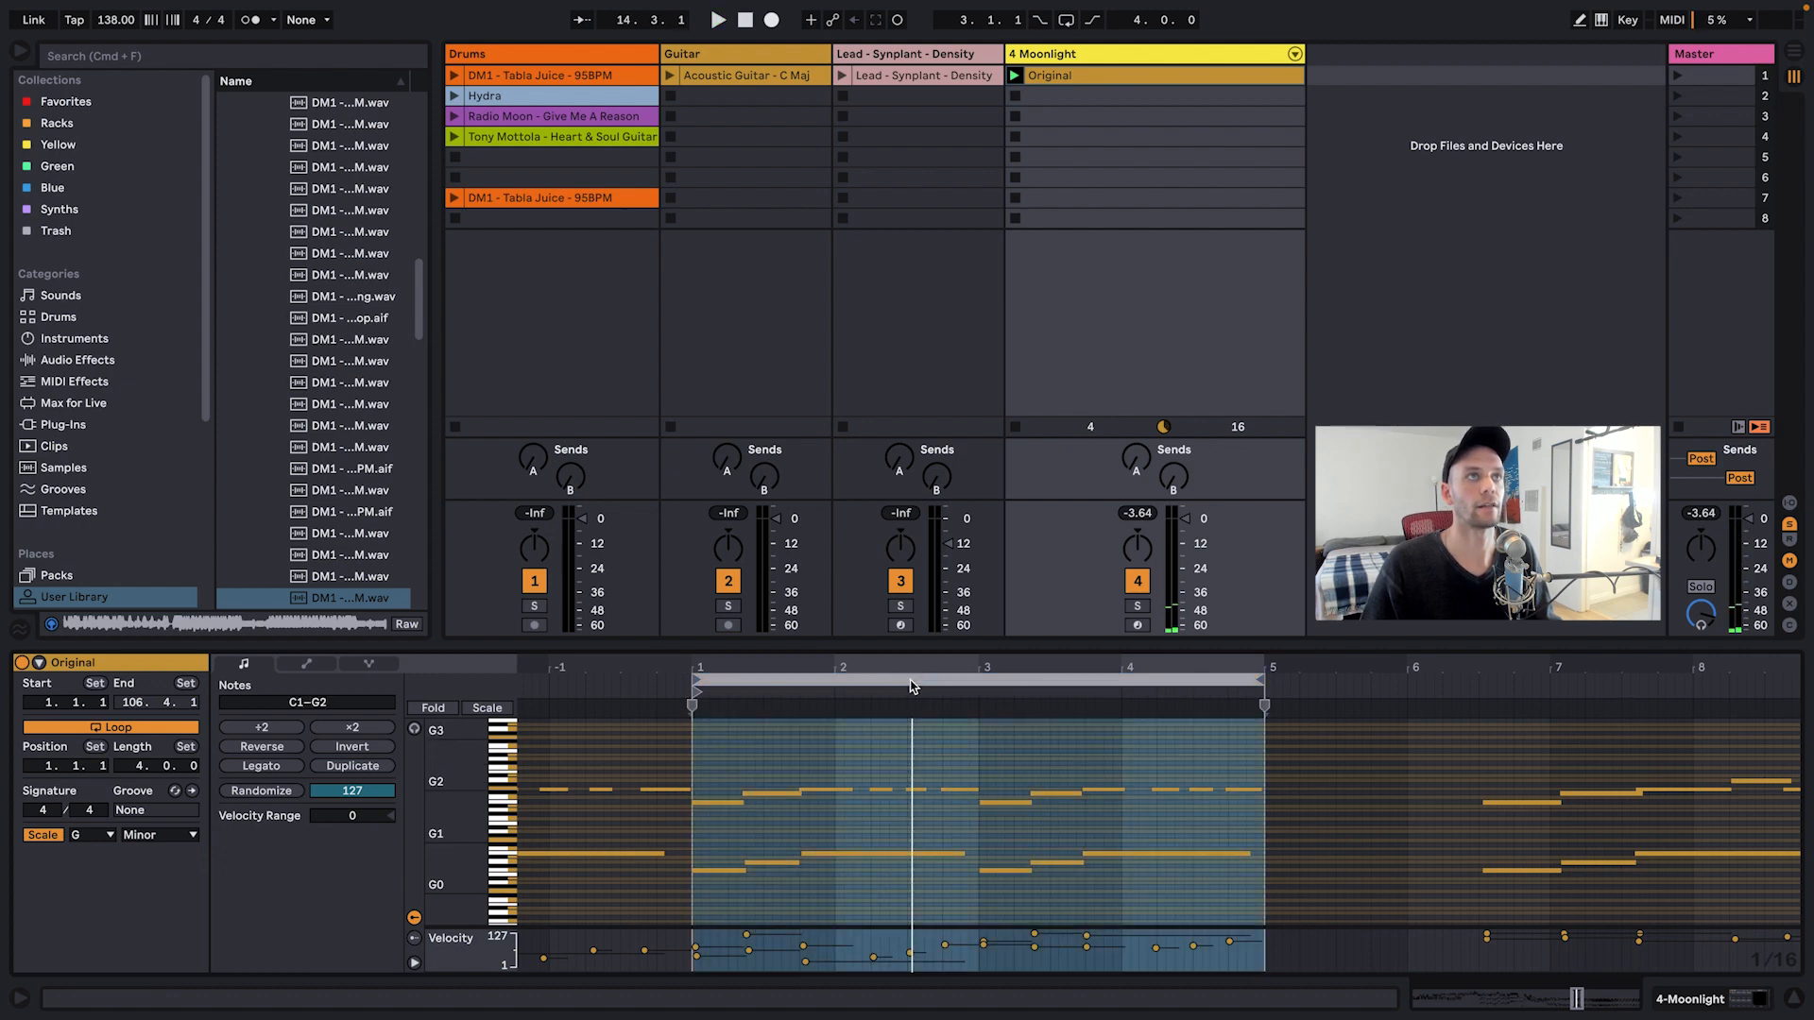
pyautogui.rightClick(902, 749)
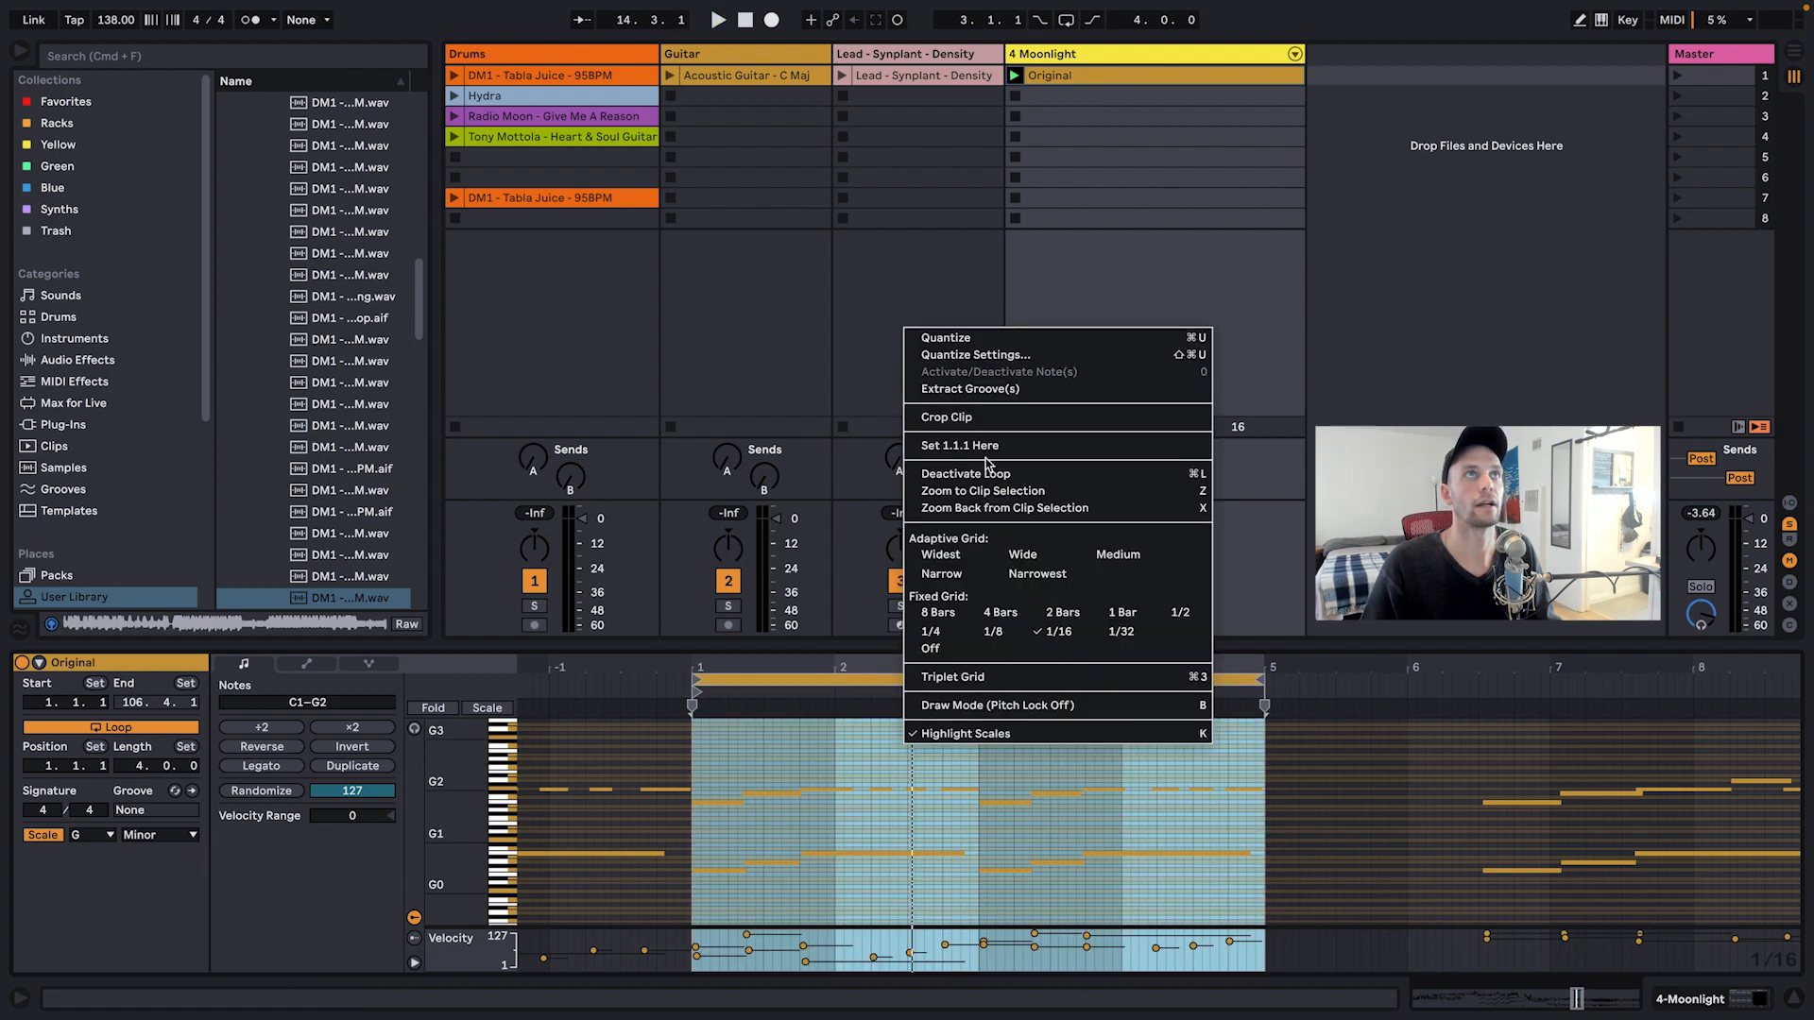
pyautogui.click(956, 418)
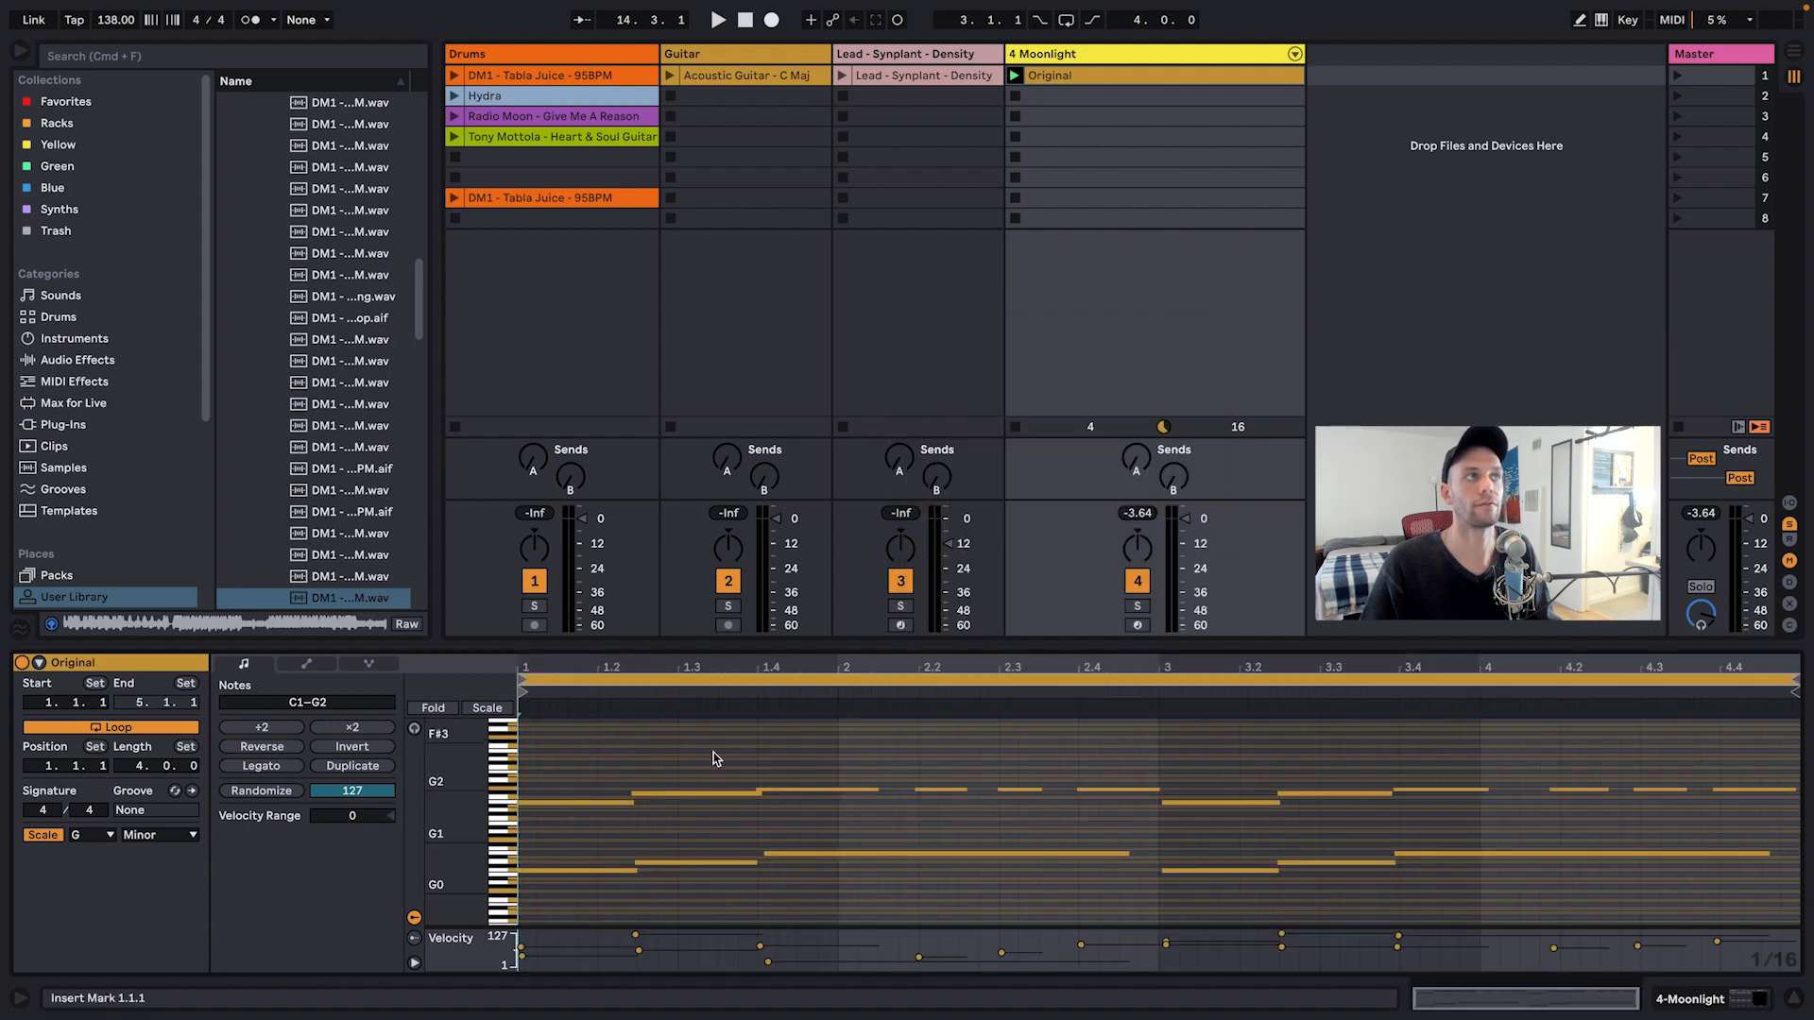